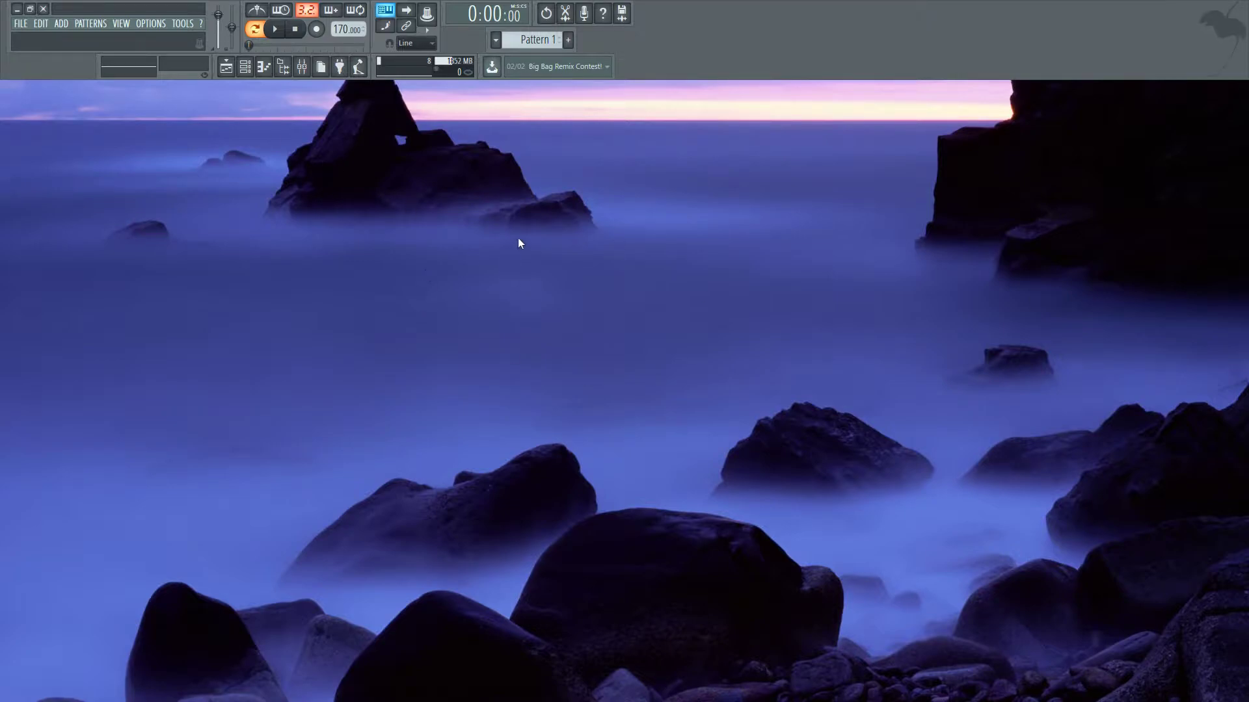
# Show the channel rack, then play Pattern 1 with the Single Time Hat channel muted.
pyautogui.click(244, 66)
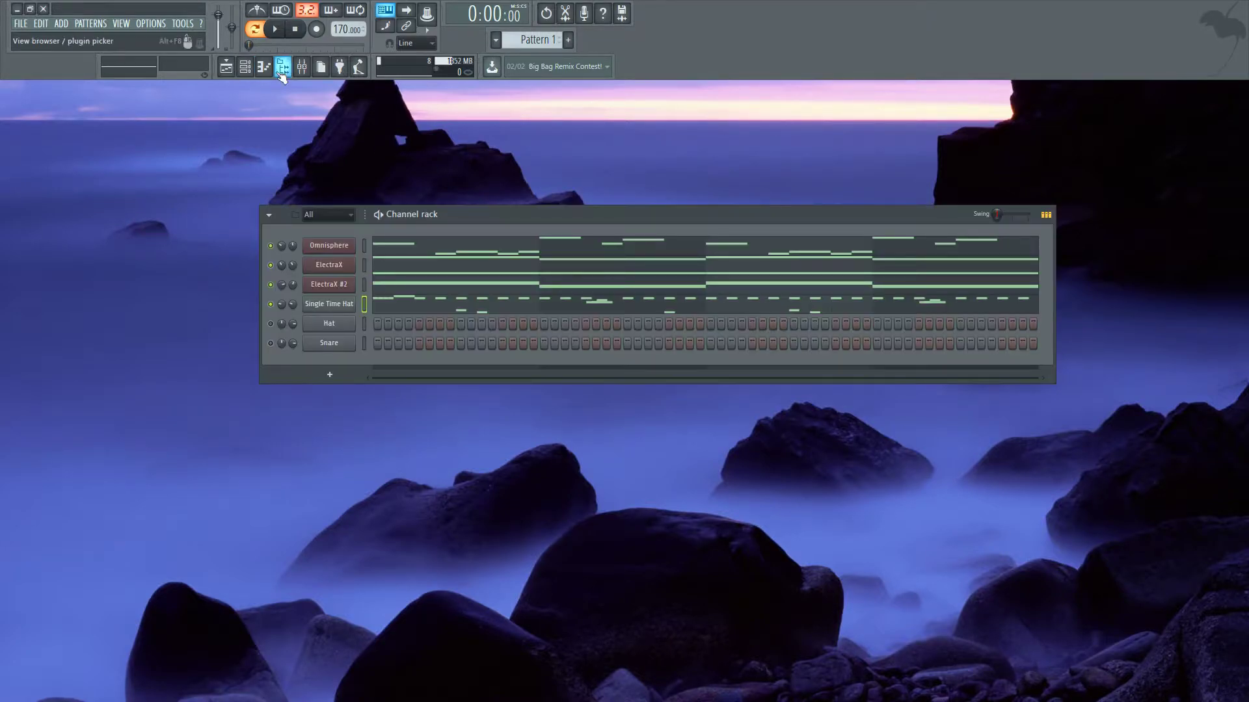
pyautogui.moveTo(543, 220); pyautogui.dragTo(486, 266)
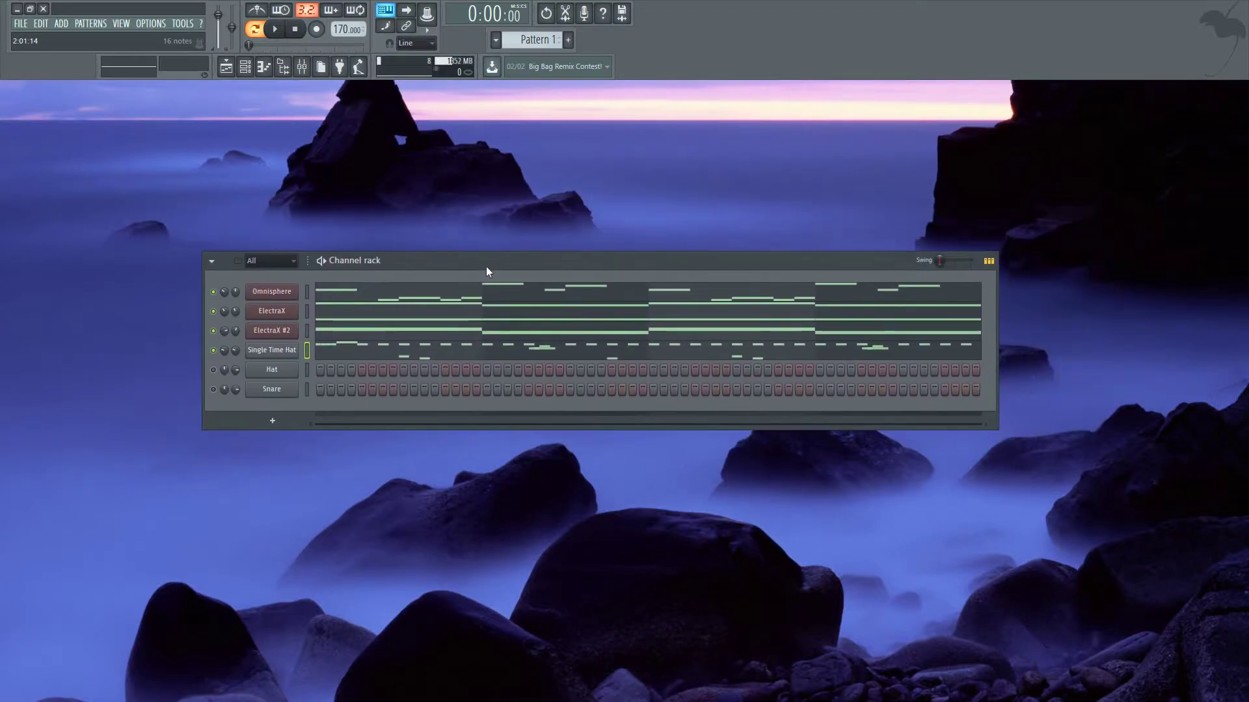
pyautogui.click(275, 30)
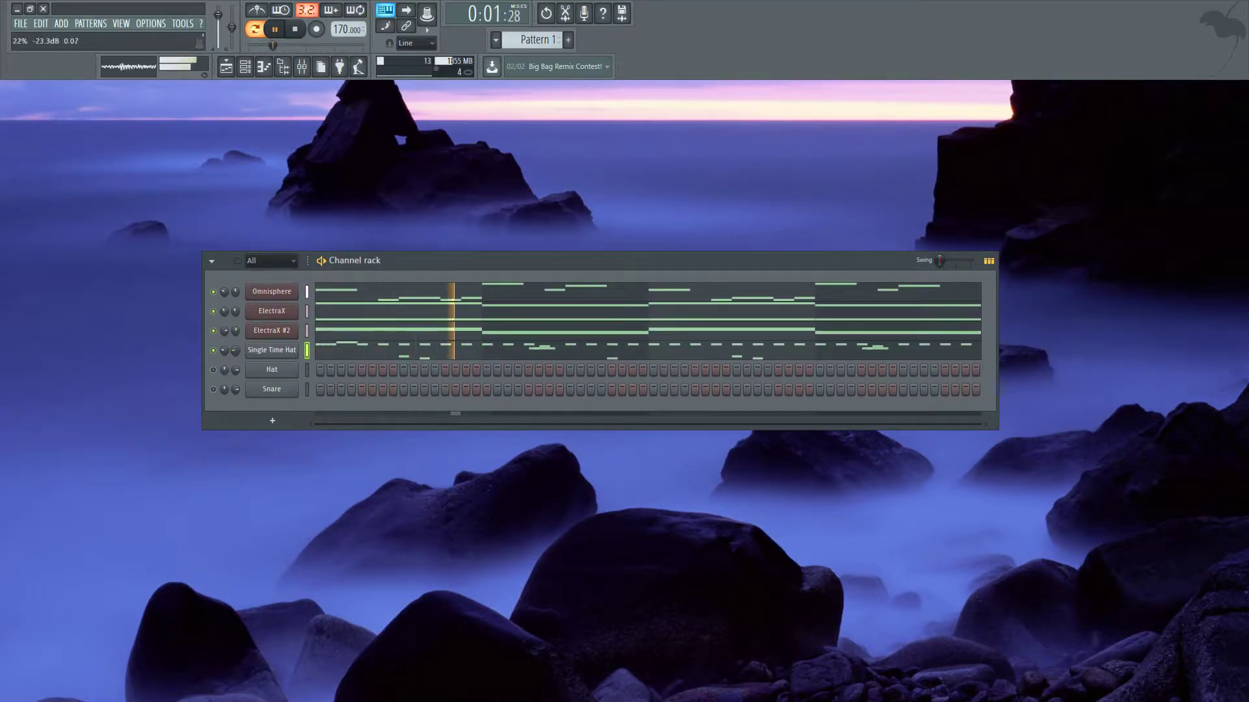
pyautogui.click(213, 351)
pyautogui.moveTo(236, 332); pyautogui.dragTo(235, 328)
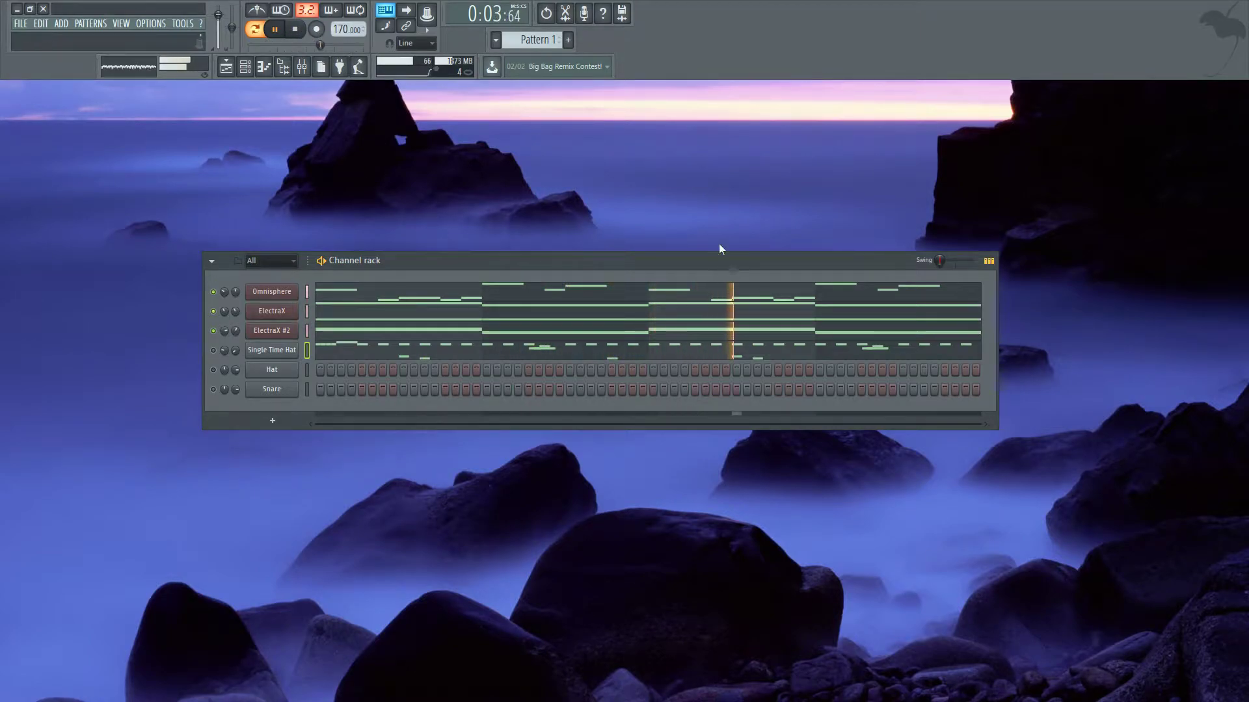
pyautogui.click(296, 30)
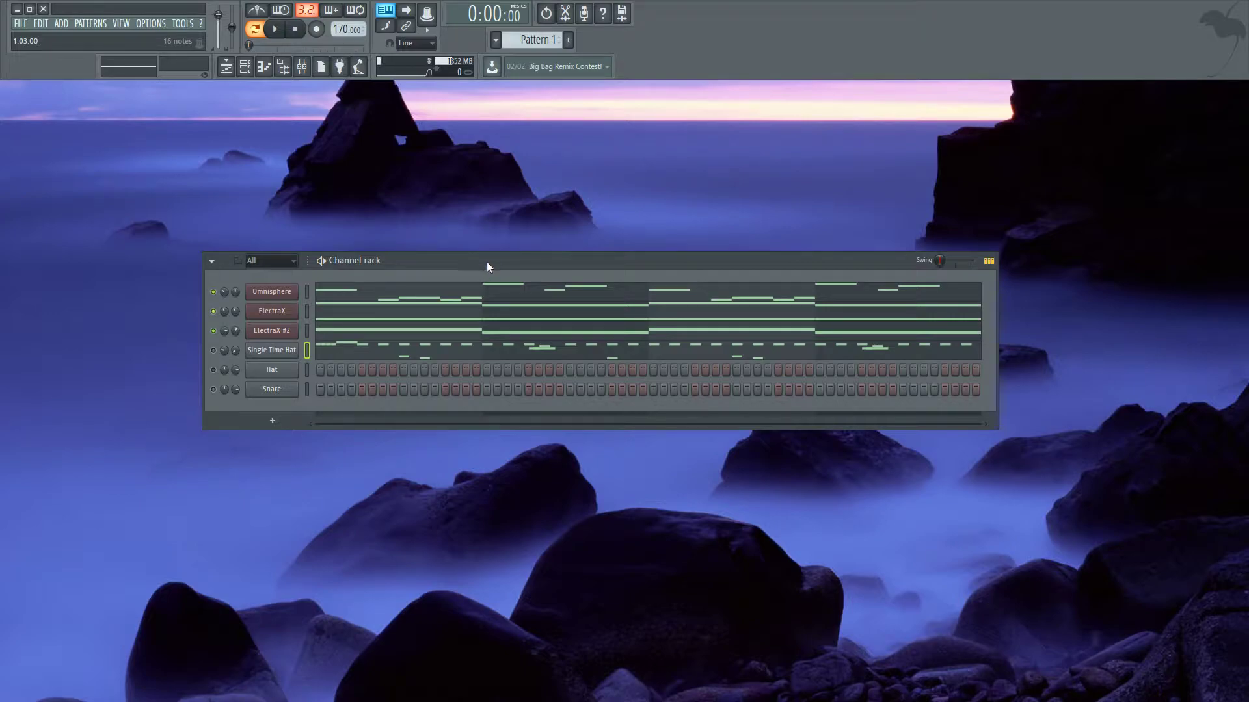
pyautogui.moveTo(455, 226); pyautogui.dragTo(603, 307)
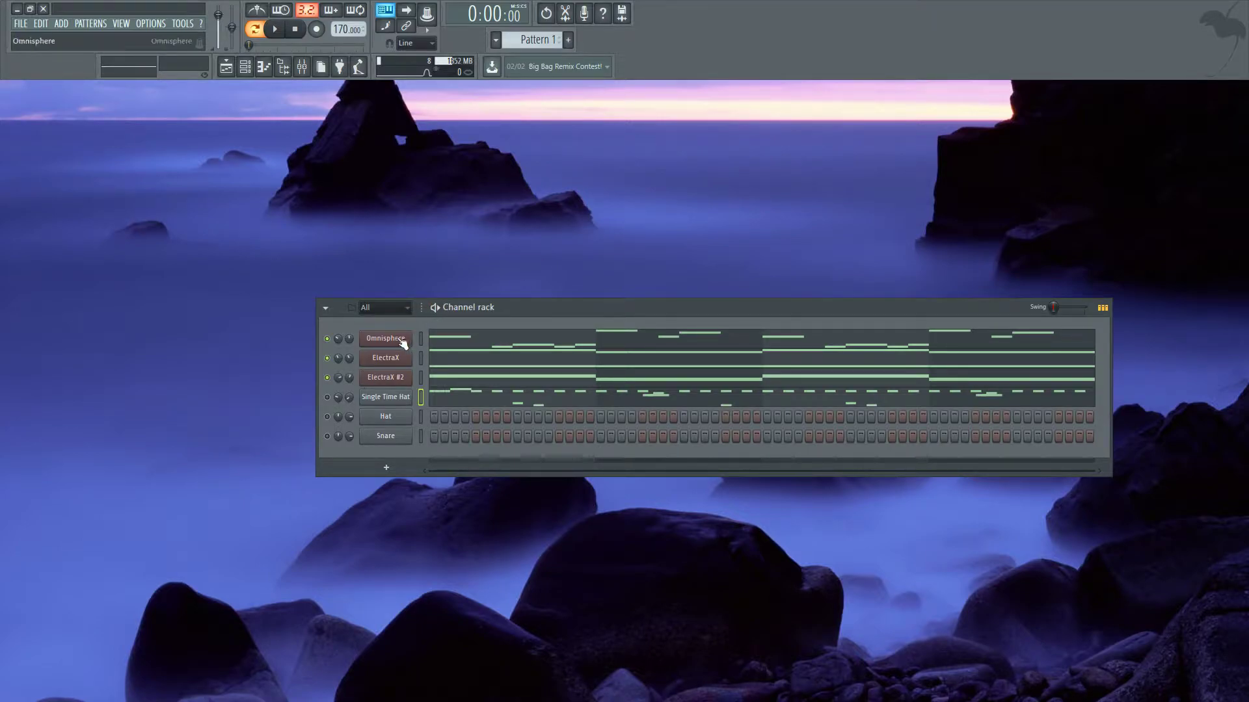
# Load the Backmask effect into slot 1 of Omnisphere's mixer track and close the mixer.
pyautogui.click(399, 339)
pyautogui.click(809, 199)
pyautogui.click(391, 341)
pyautogui.press('F9')
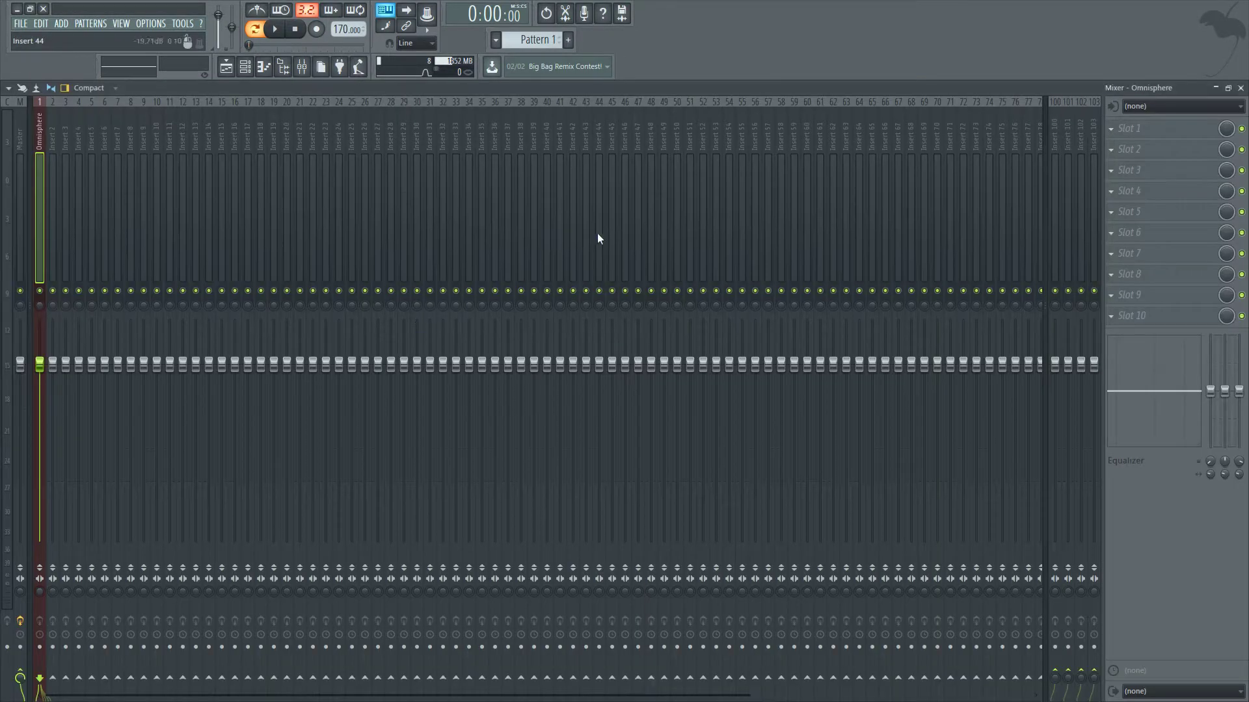
pyautogui.doubleClick(291, 88)
pyautogui.click(796, 201)
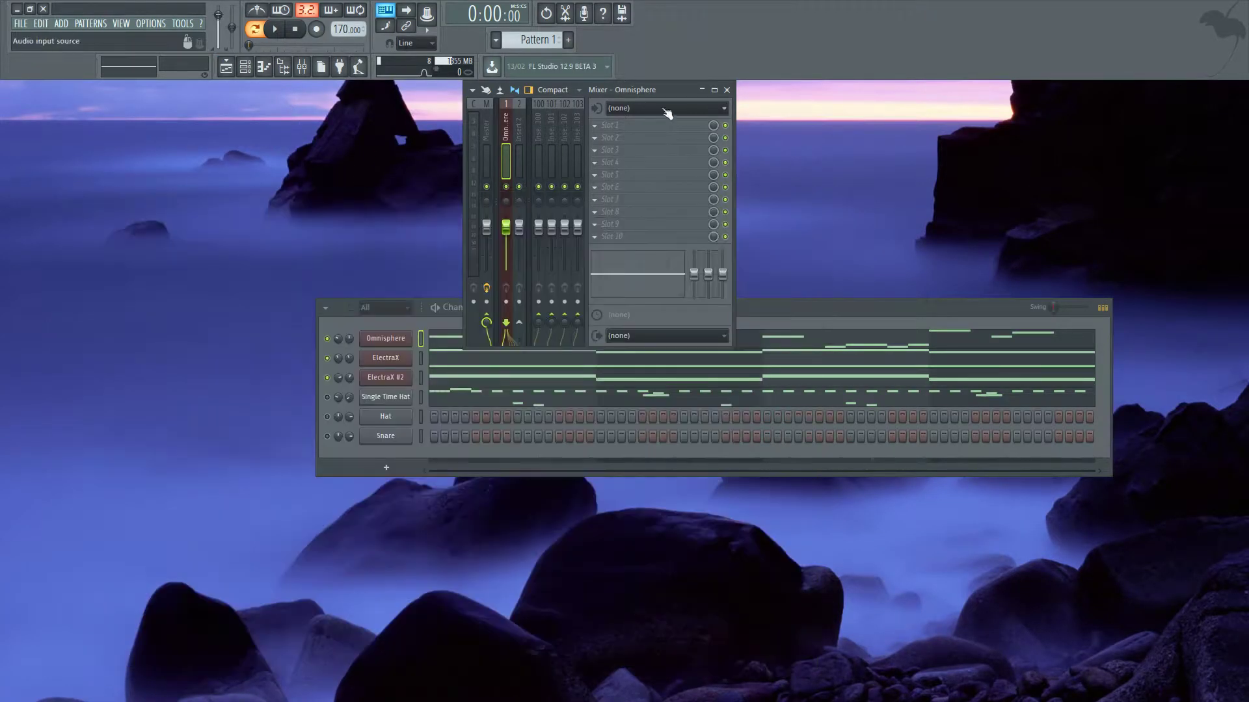
pyautogui.moveTo(733, 349); pyautogui.dragTo(1247, 701)
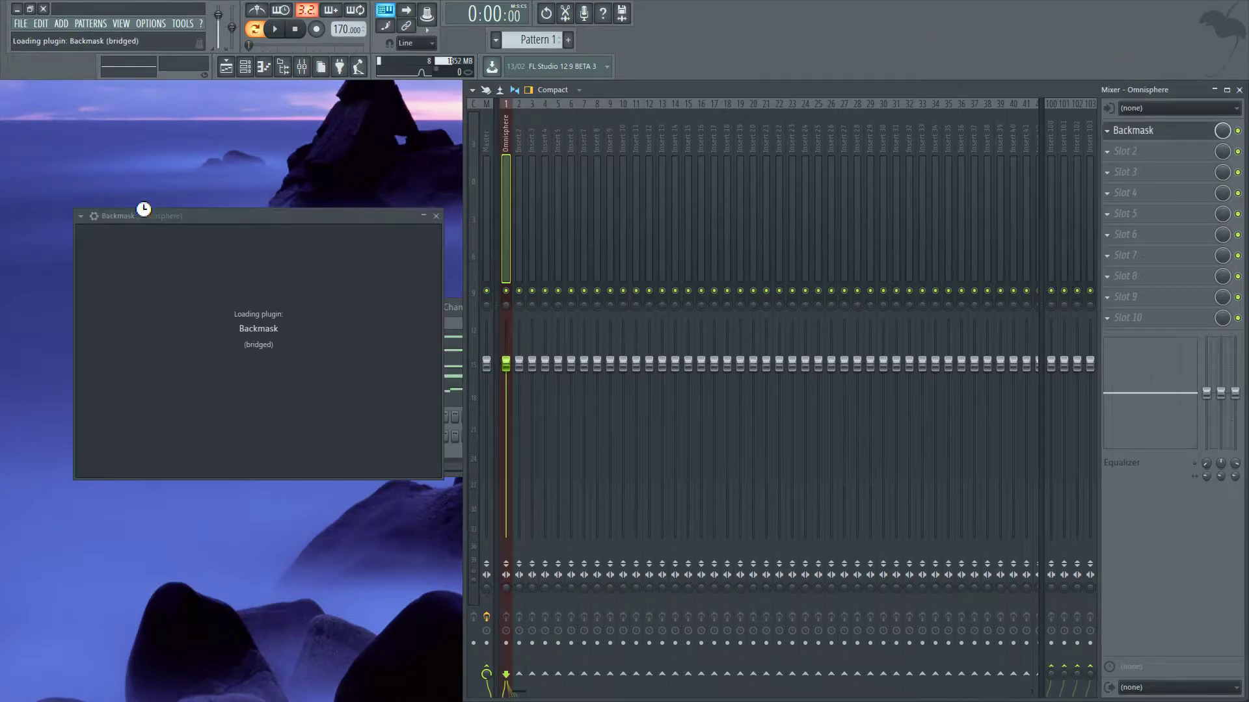
pyautogui.click(1239, 90)
pyautogui.moveTo(283, 217); pyautogui.dragTo(581, 130)
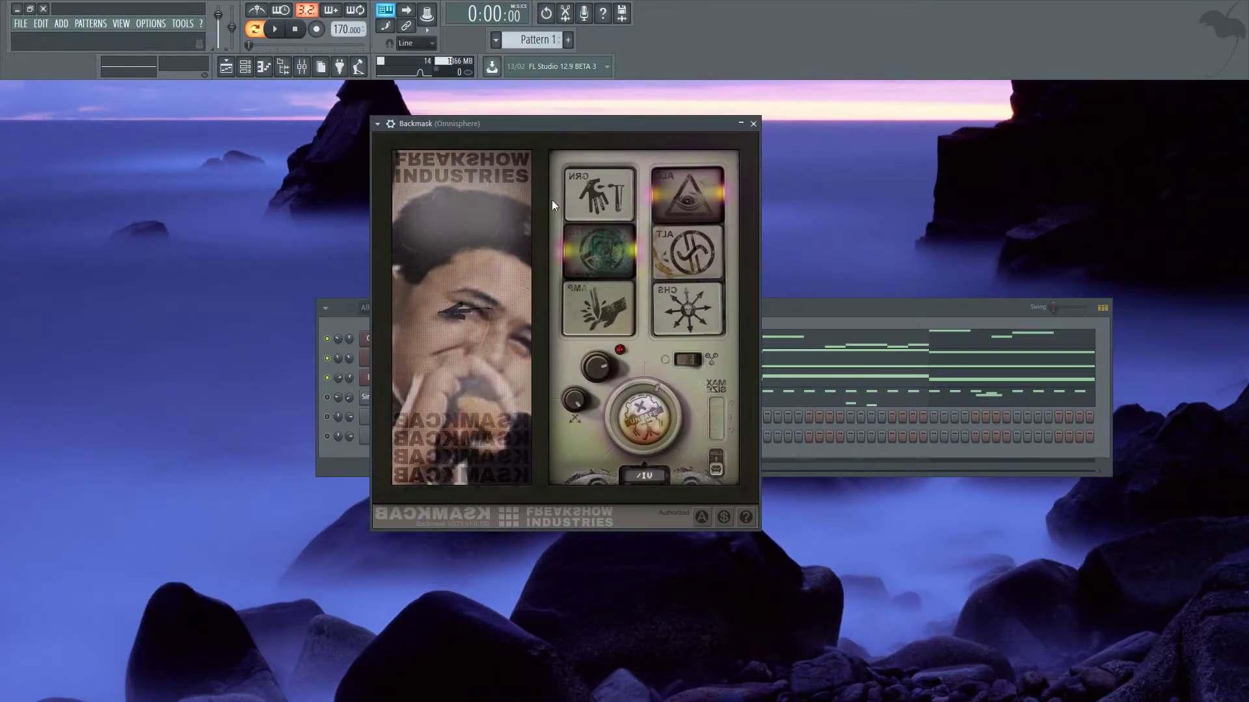
# Read what each Backmask control does in the plugin's help overlay, and hide the overlay.
pyautogui.moveTo(591, 131); pyautogui.dragTo(677, 234)
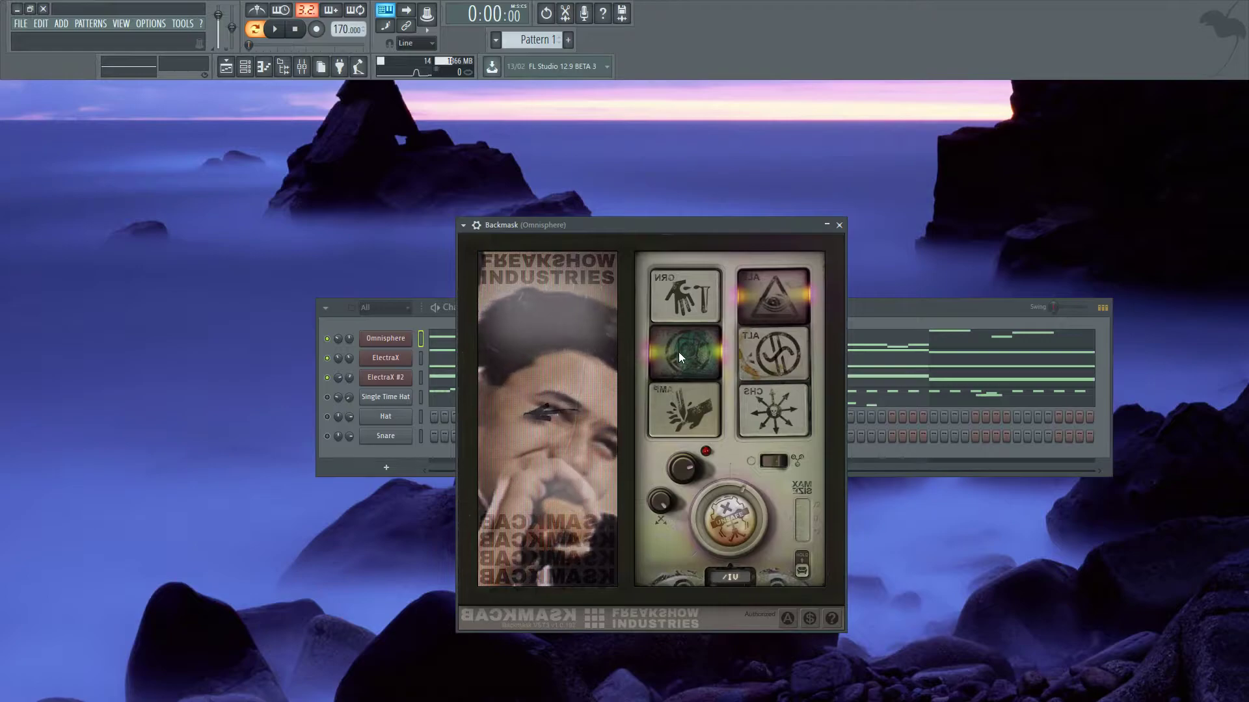
pyautogui.click(832, 618)
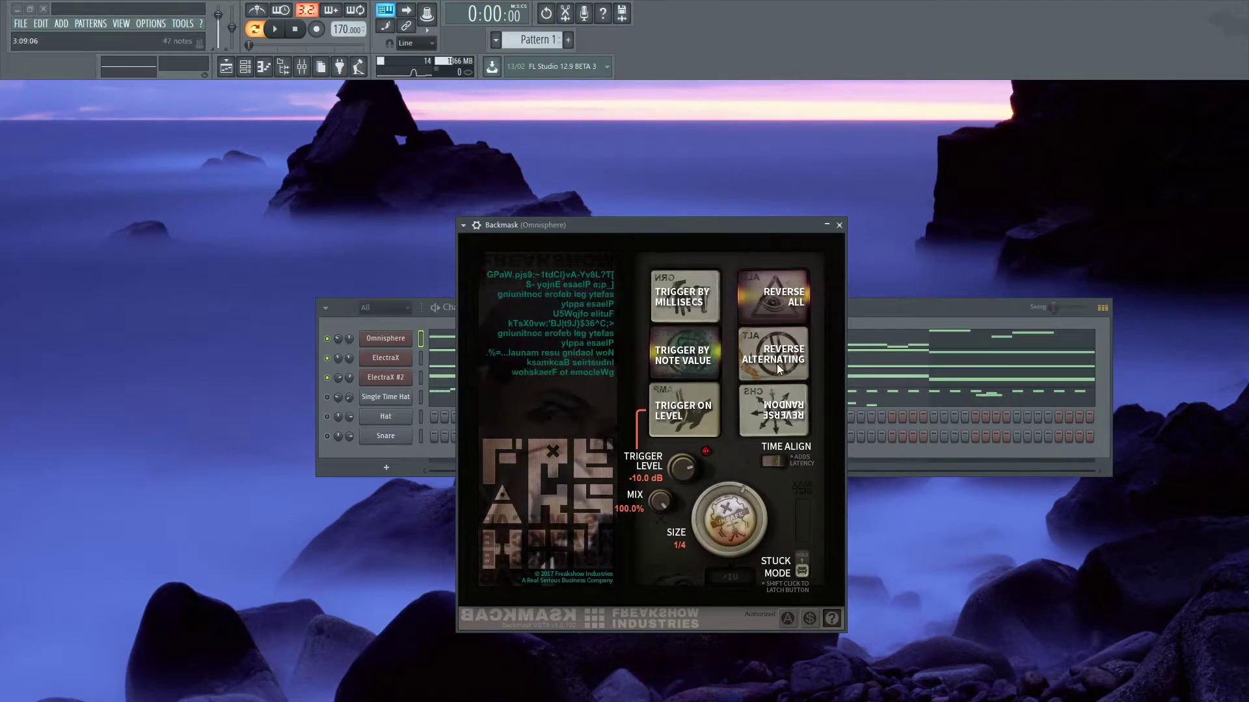
pyautogui.click(835, 621)
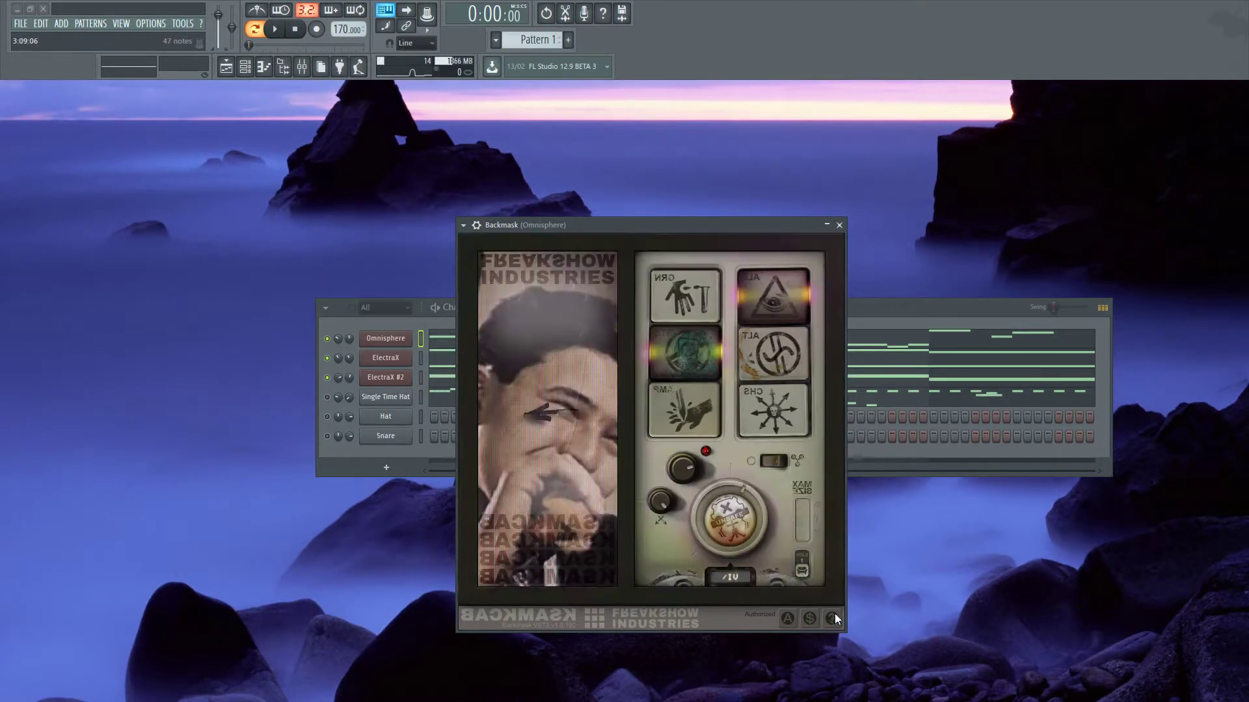
# Solo the Omnisphere channel and play the pattern to hear it through Backmask.
pyautogui.click(327, 346)
pyautogui.press('space')
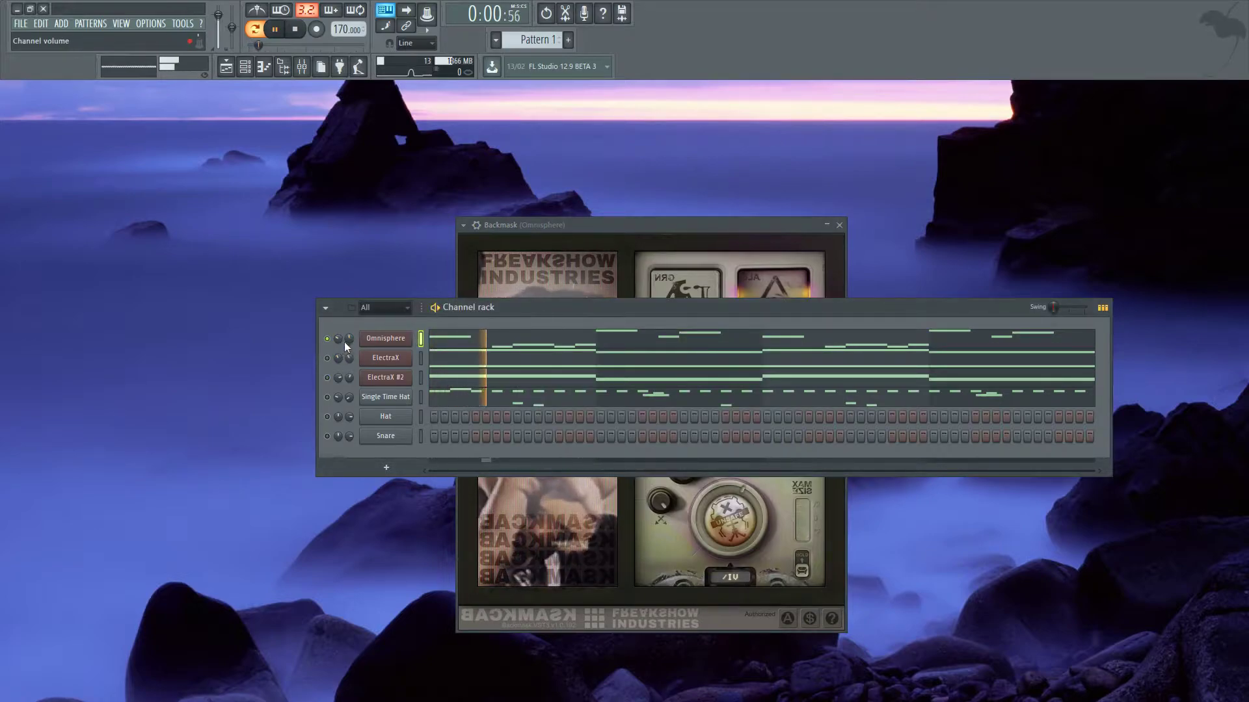
pyautogui.moveTo(349, 339); pyautogui.dragTo(349, 335)
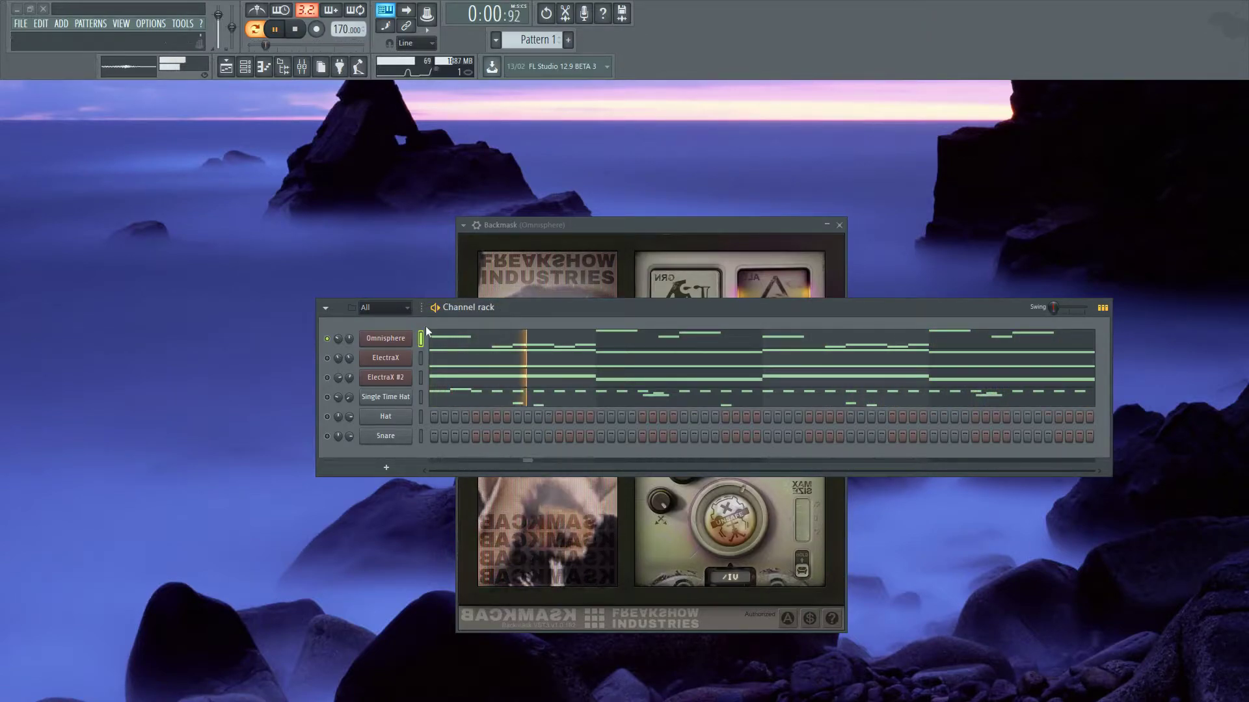
pyautogui.click(300, 33)
# Arrange Backmask beside the channel rack and turn on its help overlay to read about the Time Align mode.
pyautogui.moveTo(598, 305); pyautogui.dragTo(614, 347)
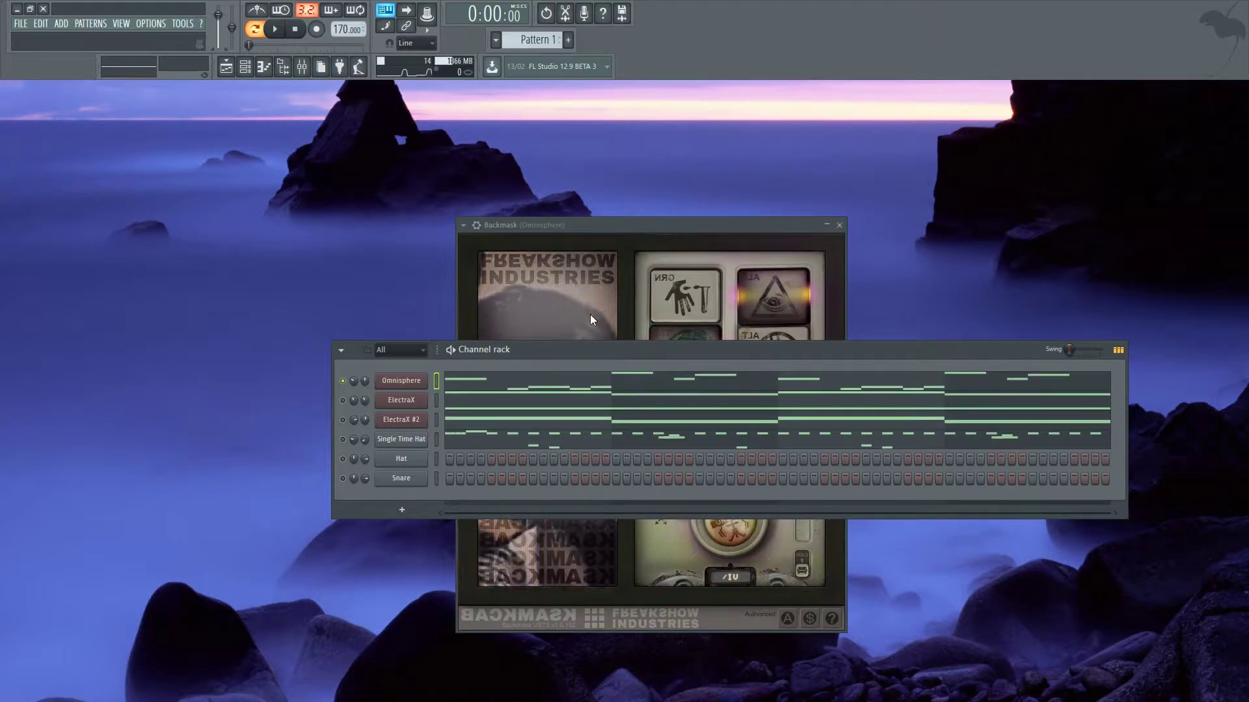
pyautogui.moveTo(742, 228); pyautogui.dragTo(348, 192)
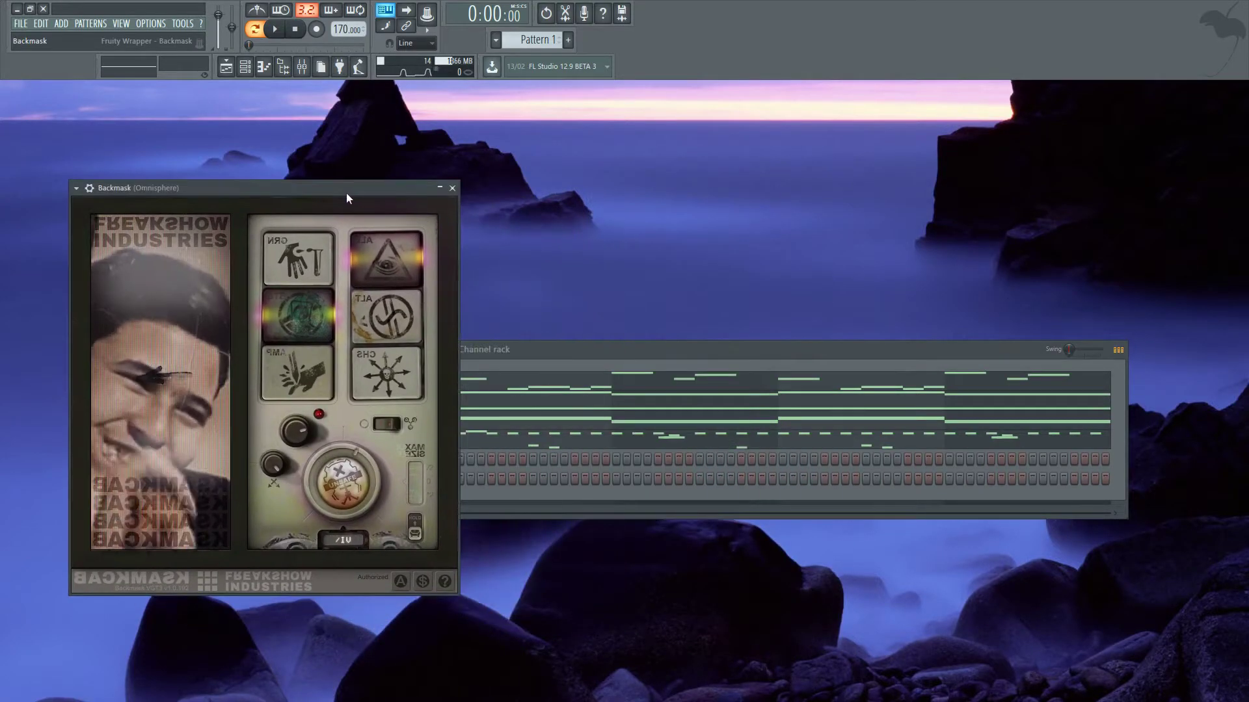
pyautogui.moveTo(533, 345); pyautogui.dragTo(590, 327)
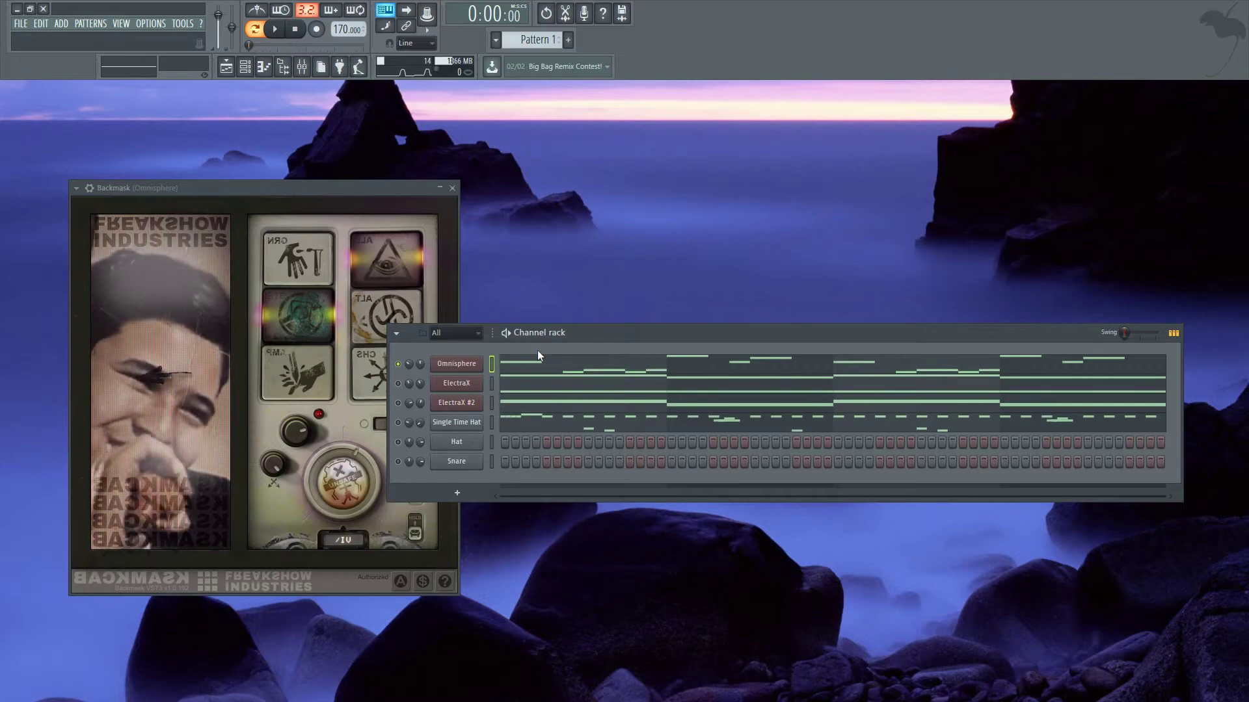
pyautogui.click(446, 587)
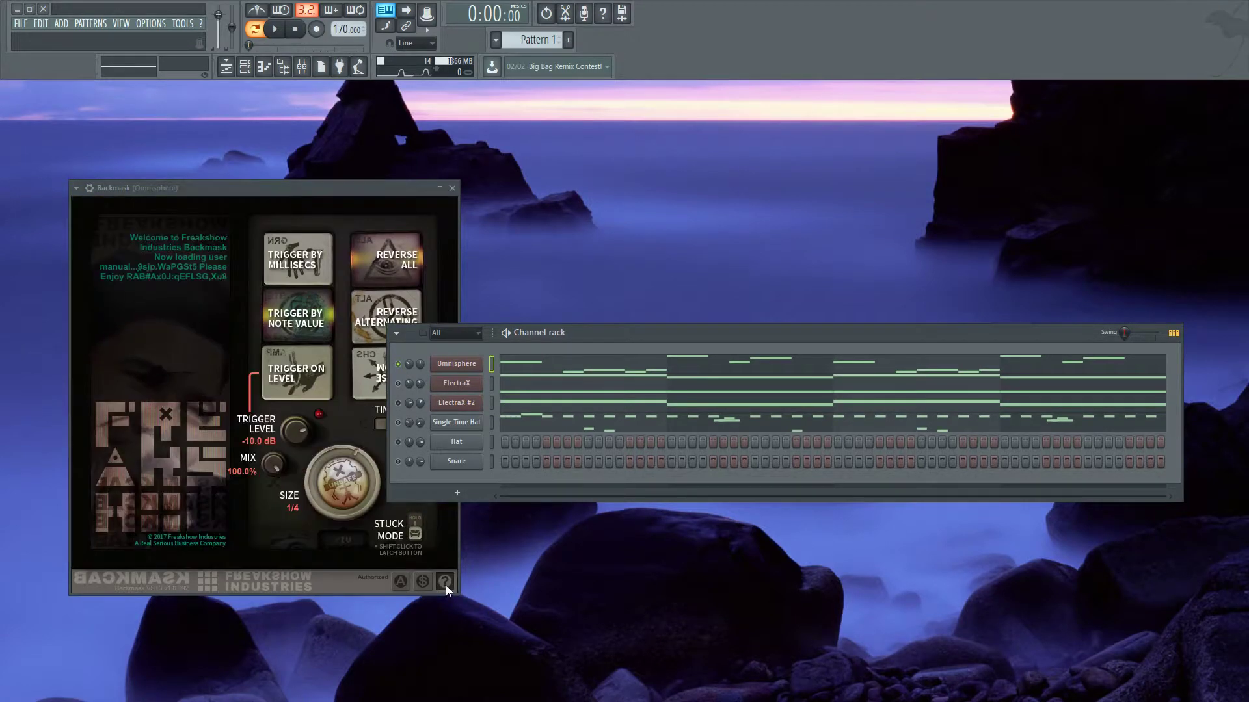
pyautogui.moveTo(556, 333); pyautogui.dragTo(641, 311)
pyautogui.moveTo(404, 417)
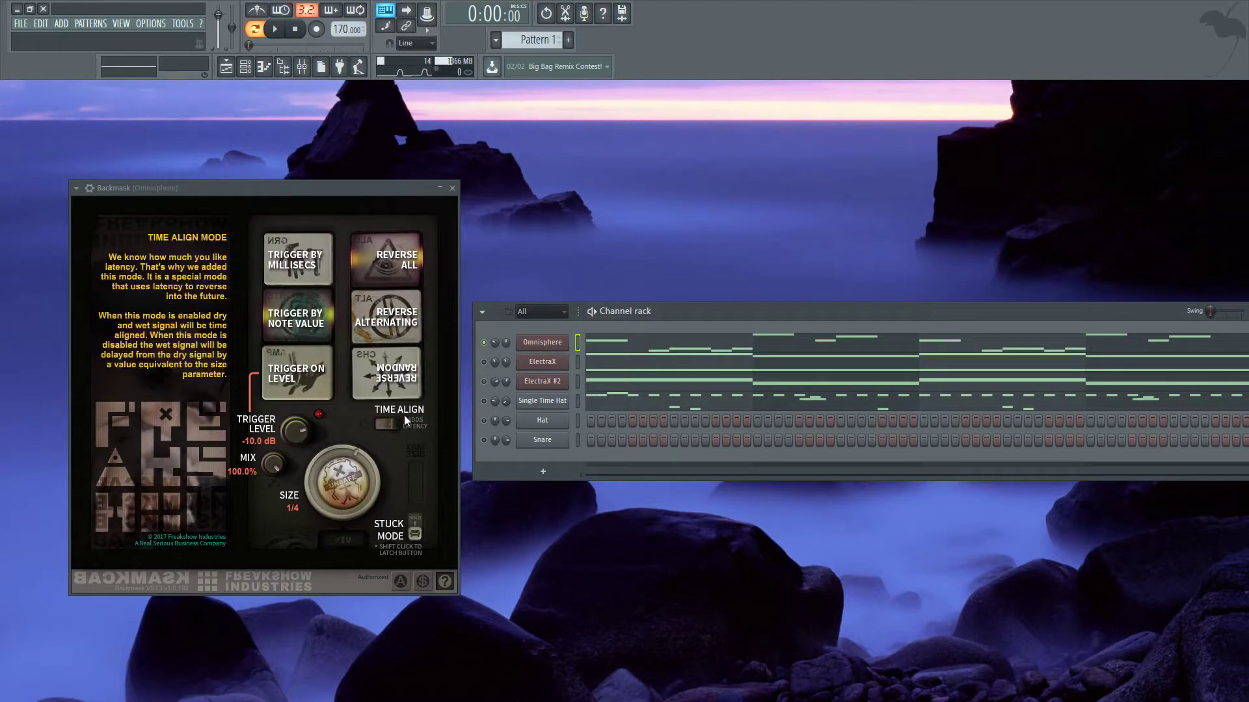
# Set Backmask's Size to 1 bar, play the pattern, and check the Omnisphere notes in the piano roll.
pyautogui.moveTo(353, 489)
pyautogui.mouseDown()
pyautogui.moveTo(364, 428)
pyautogui.moveTo(365, 487)
pyautogui.moveTo(411, 458)
pyautogui.moveTo(345, 482)
pyautogui.mouseUp()
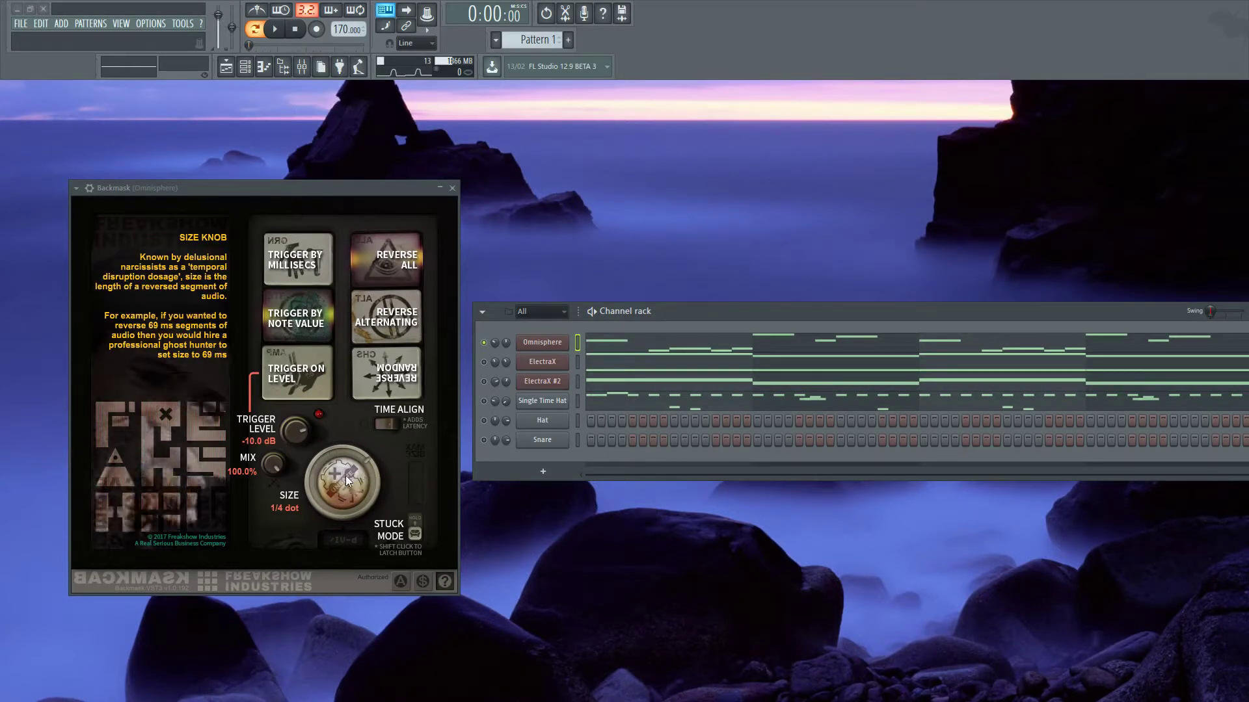
pyautogui.moveTo(364, 478); pyautogui.dragTo(362, 413)
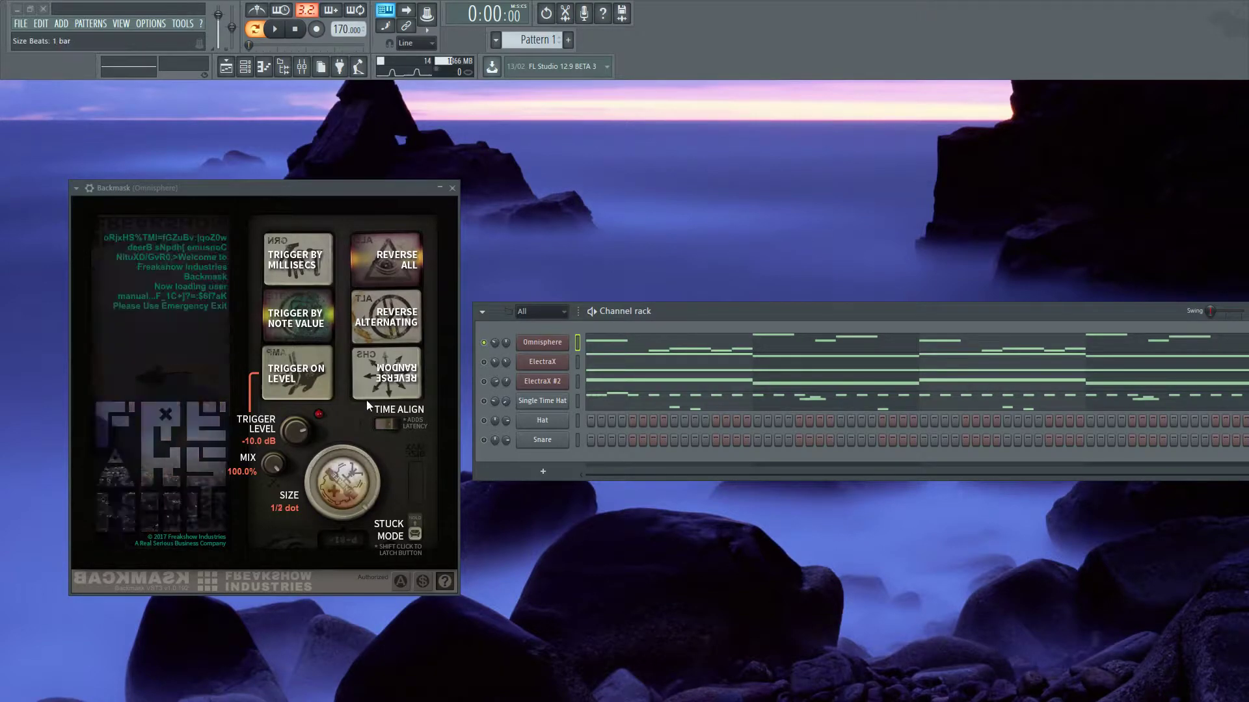
pyautogui.moveTo(860, 311); pyautogui.dragTo(814, 325)
pyautogui.press('space')
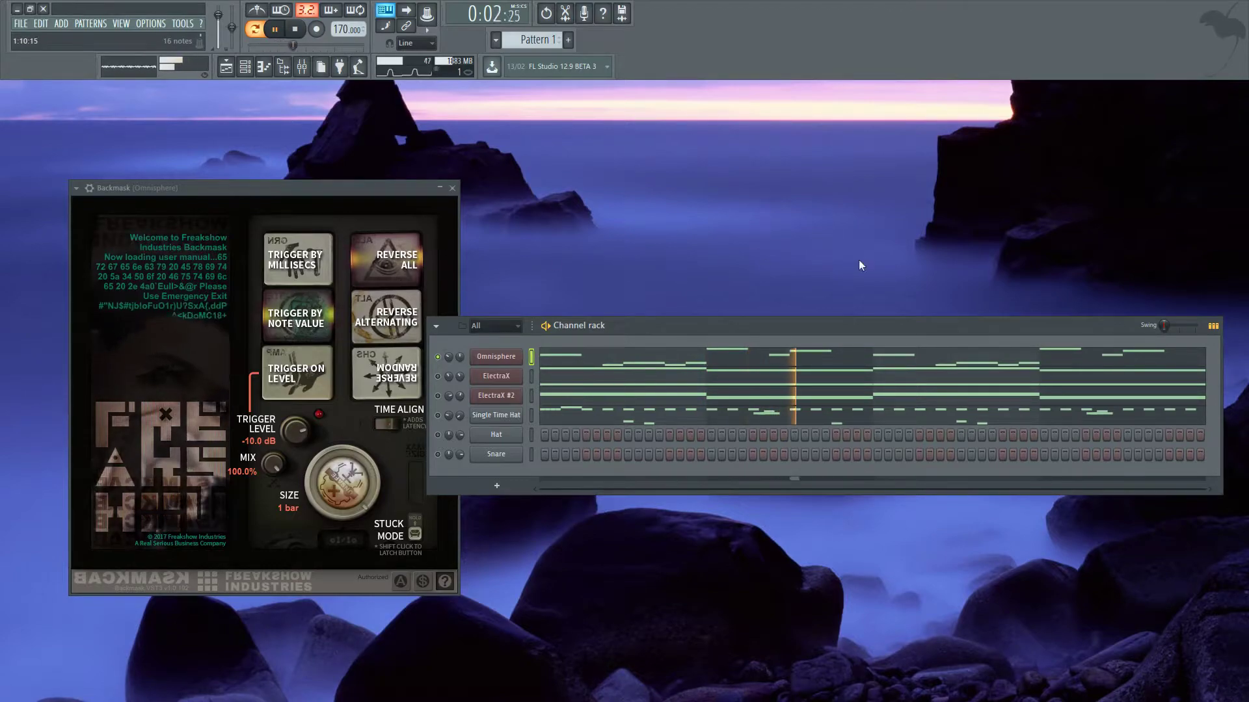
pyautogui.press('space')
pyautogui.click(698, 364)
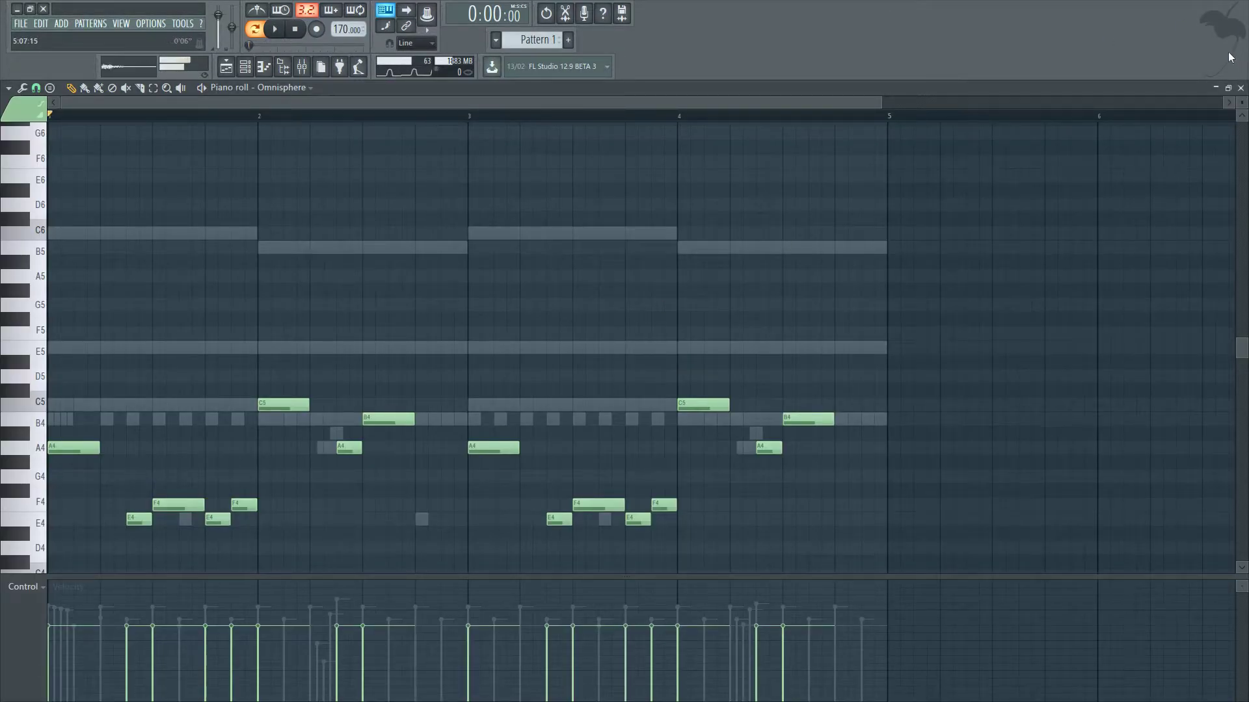
pyautogui.click(1241, 89)
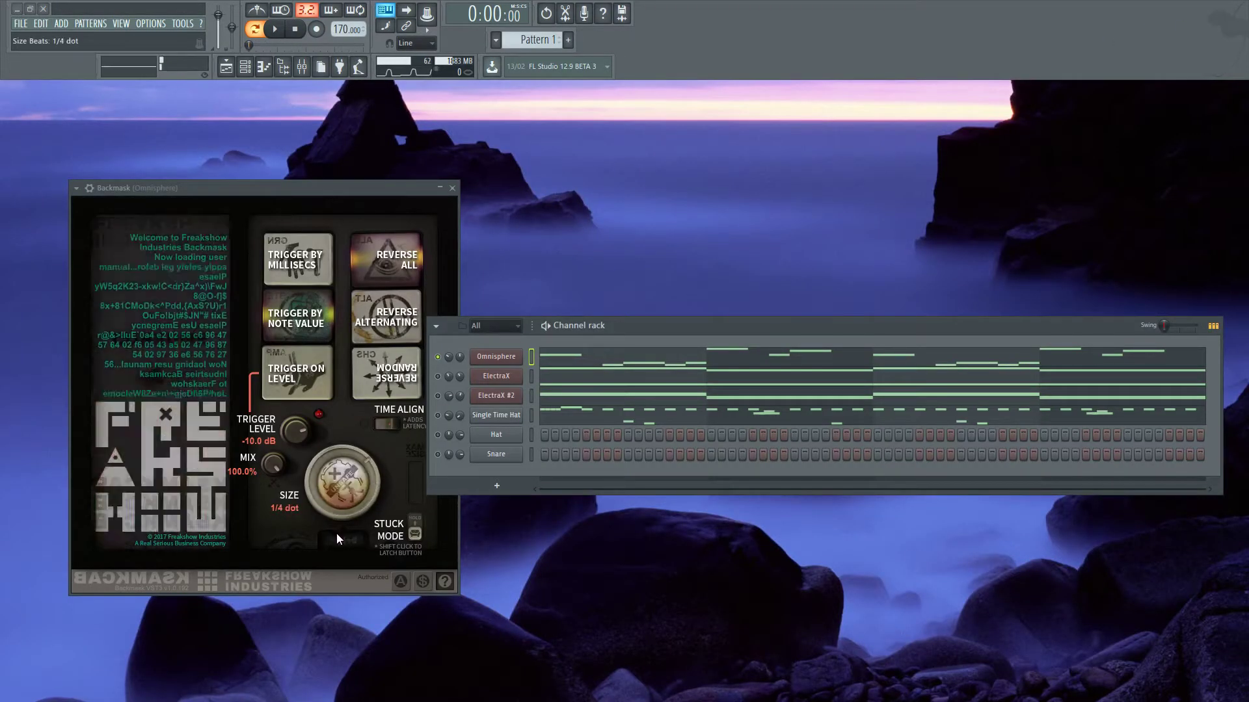
# Set Backmask's Size to 1/8 dot and audition the reversed Omnisphere melody.
pyautogui.moveTo(346, 499)
pyautogui.mouseDown()
pyautogui.moveTo(338, 470)
pyautogui.moveTo(337, 490)
pyautogui.mouseUp()
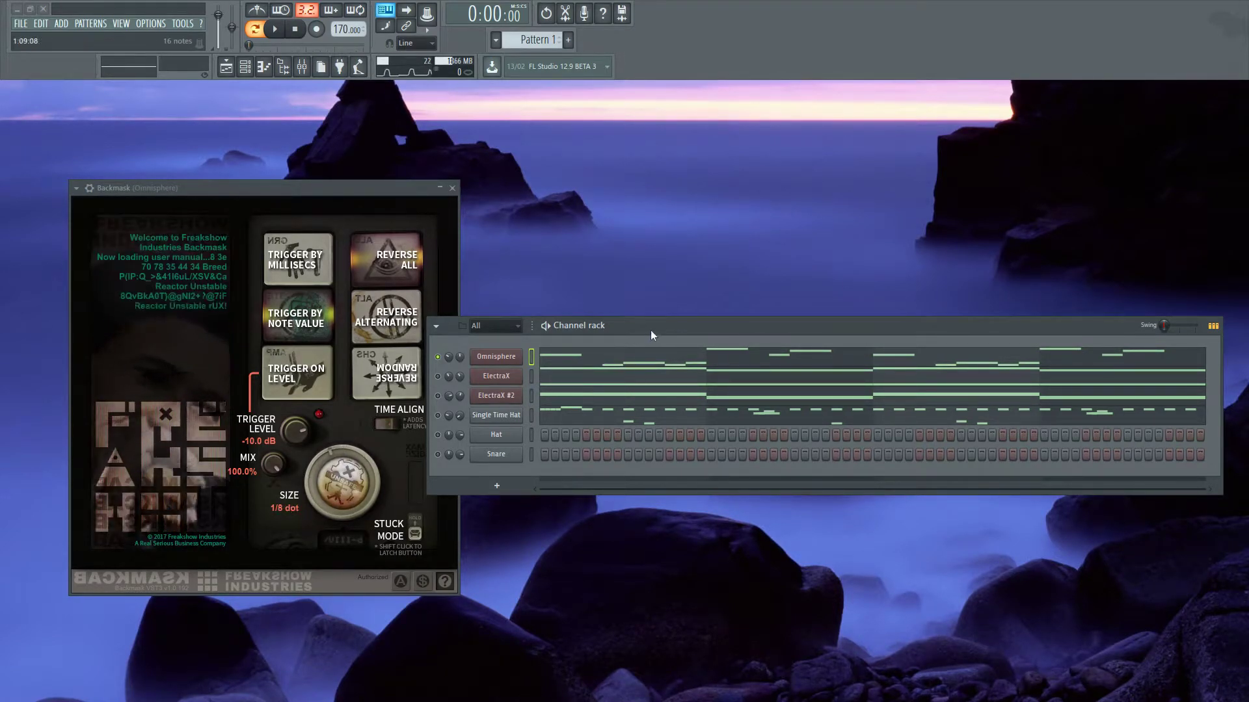
pyautogui.press('space')
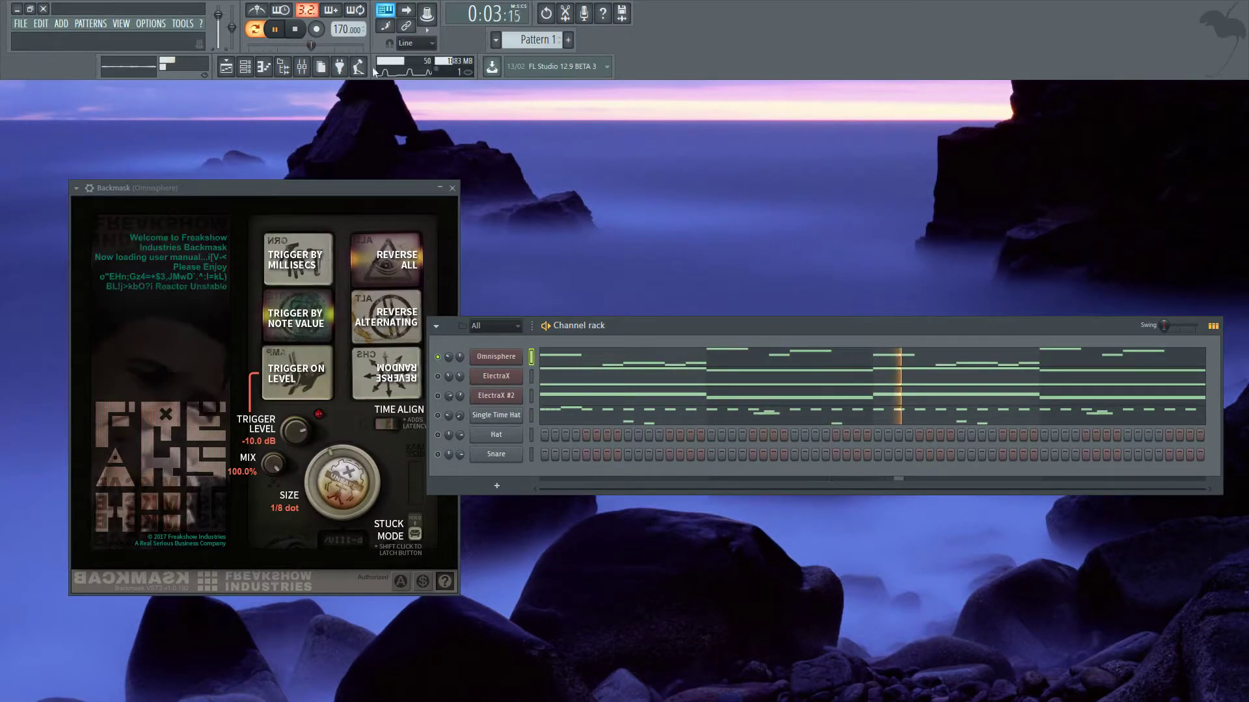
pyautogui.press('space')
# Change Backmask's Size to 1/4 trip and play the pattern to hear the triplet reversal.
pyautogui.moveTo(350, 510); pyautogui.dragTo(349, 493)
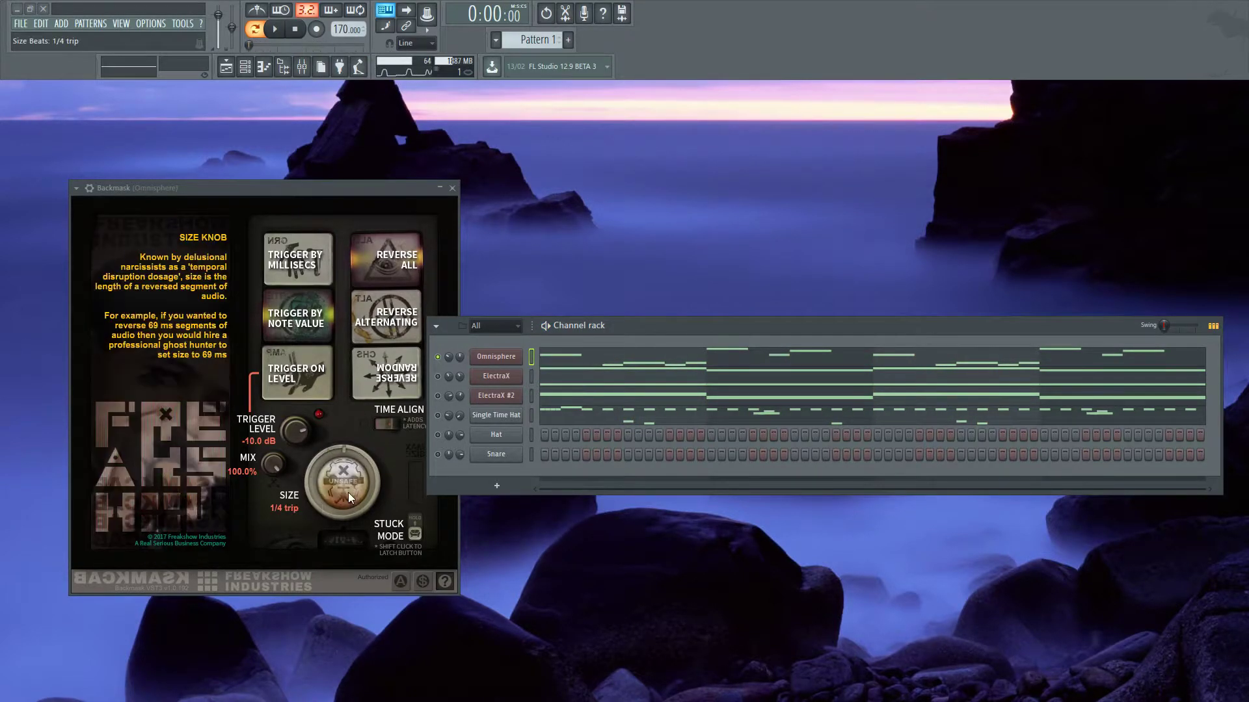
pyautogui.press('space')
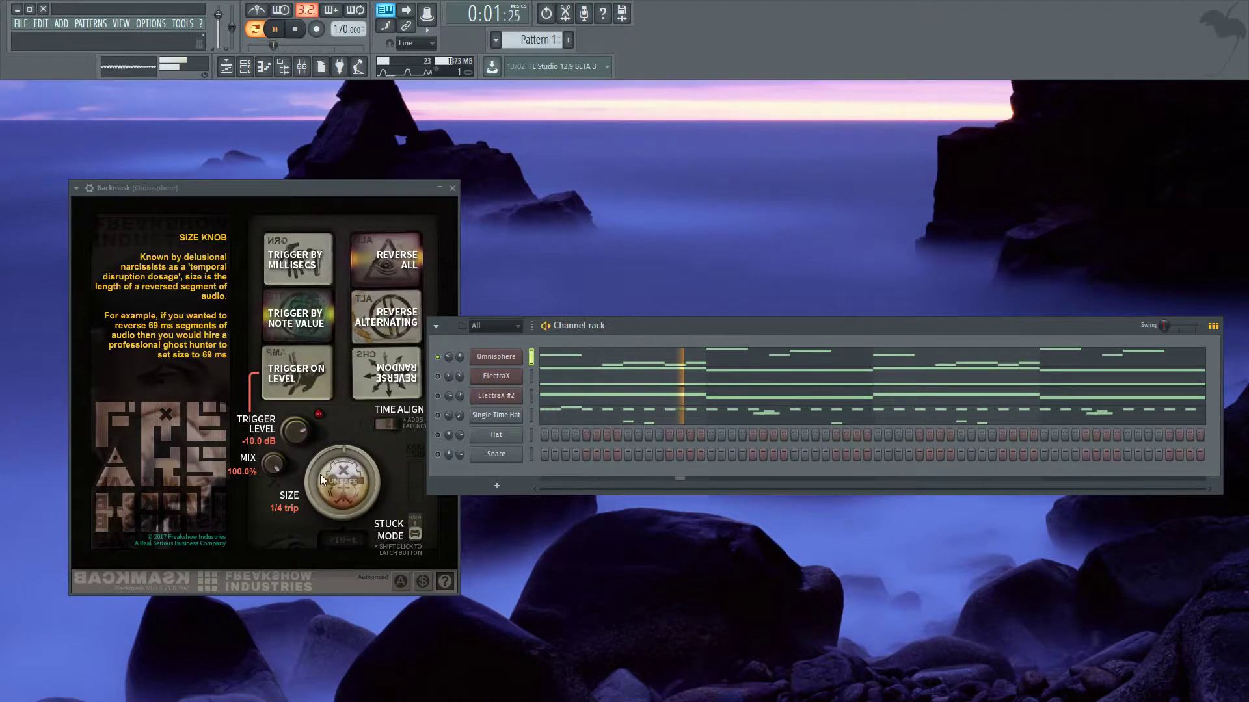
pyautogui.press('space')
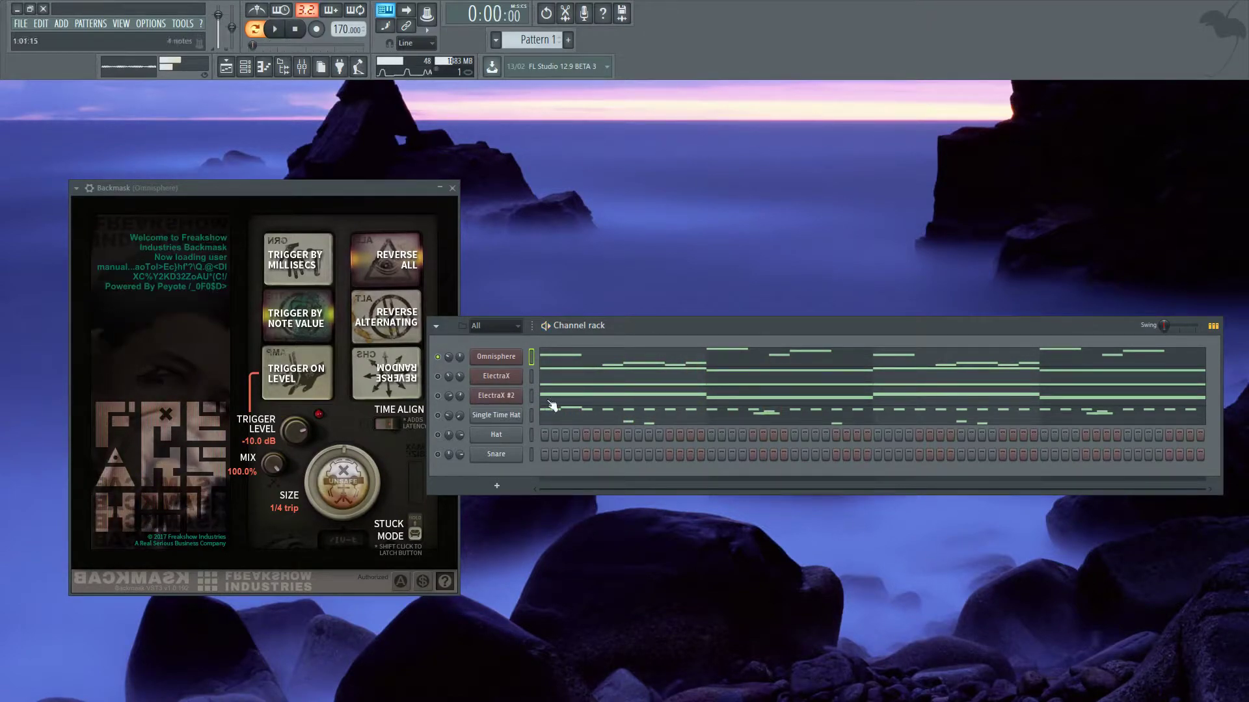
# Examine the lengths and spacing of Omnisphere's opening notes in the piano roll, and close it.
pyautogui.click(636, 360)
pyautogui.scroll(-5, 111, 482)
pyautogui.scroll(3, 106, 420)
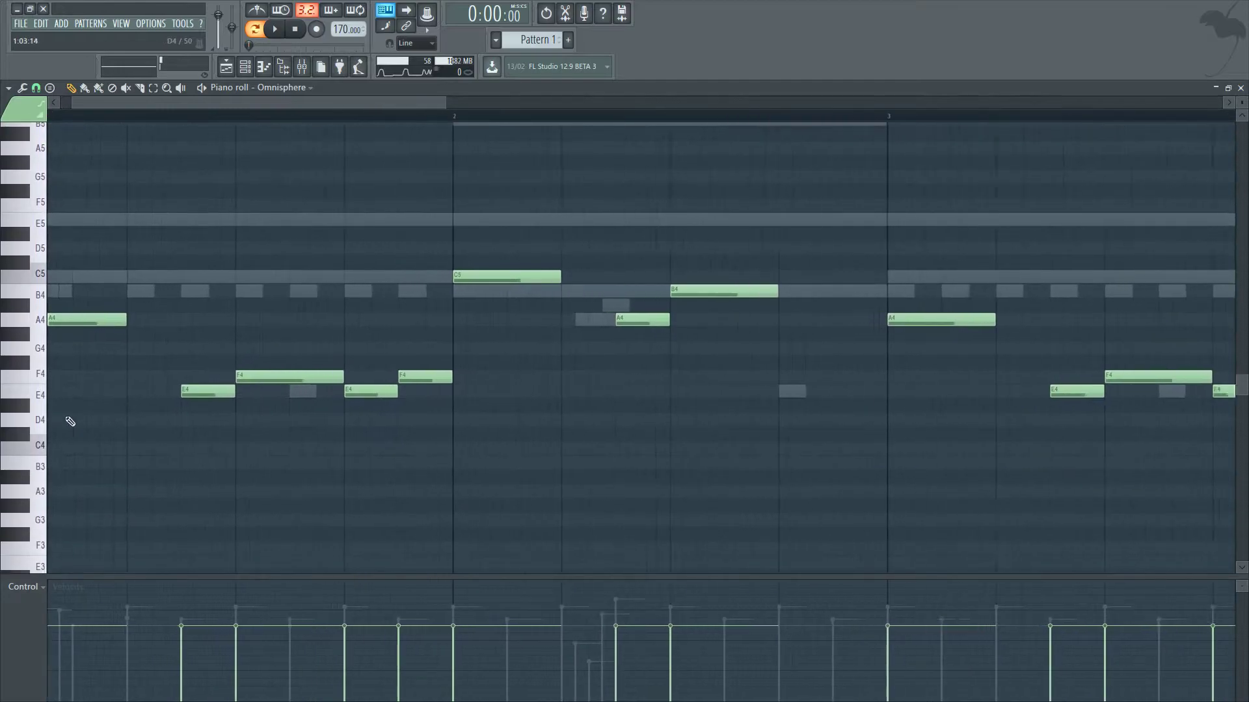
pyautogui.moveTo(232, 103); pyautogui.dragTo(217, 105)
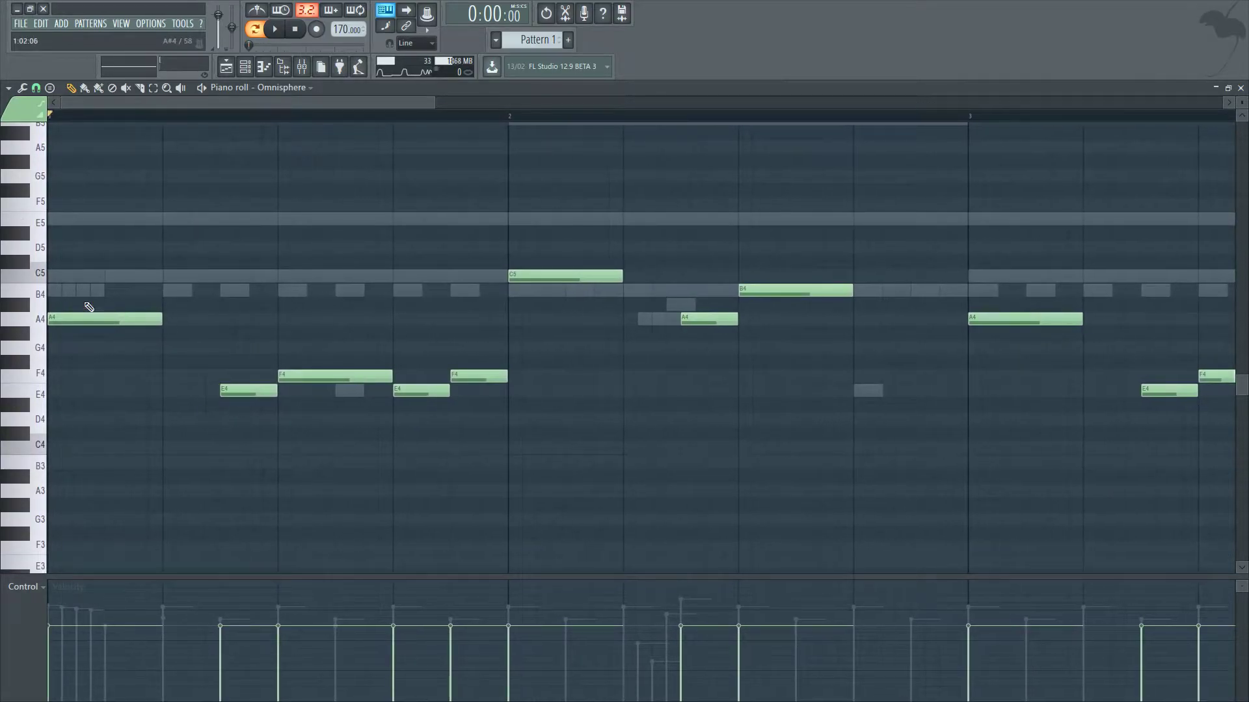
pyautogui.click(1240, 87)
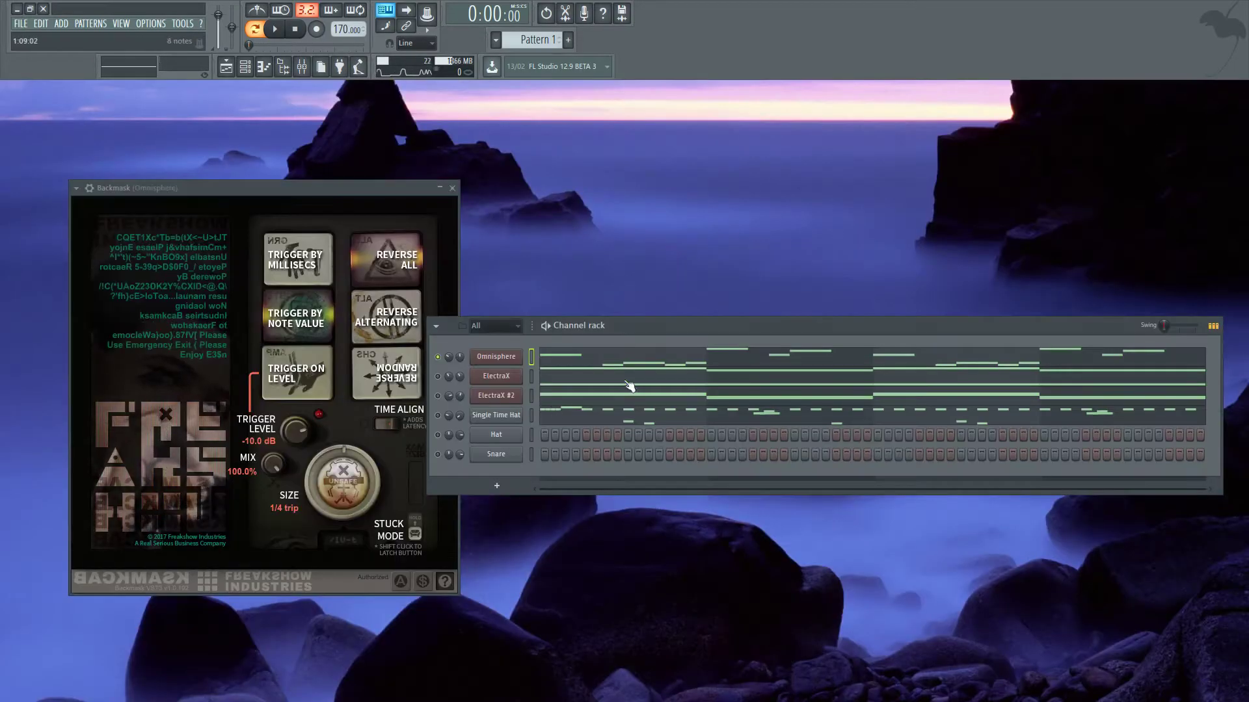
# Set Backmask's Size to 1/4 and play the Omnisphere pattern to hear the result.
pyautogui.moveTo(696, 326); pyautogui.dragTo(681, 253)
pyautogui.press('space')
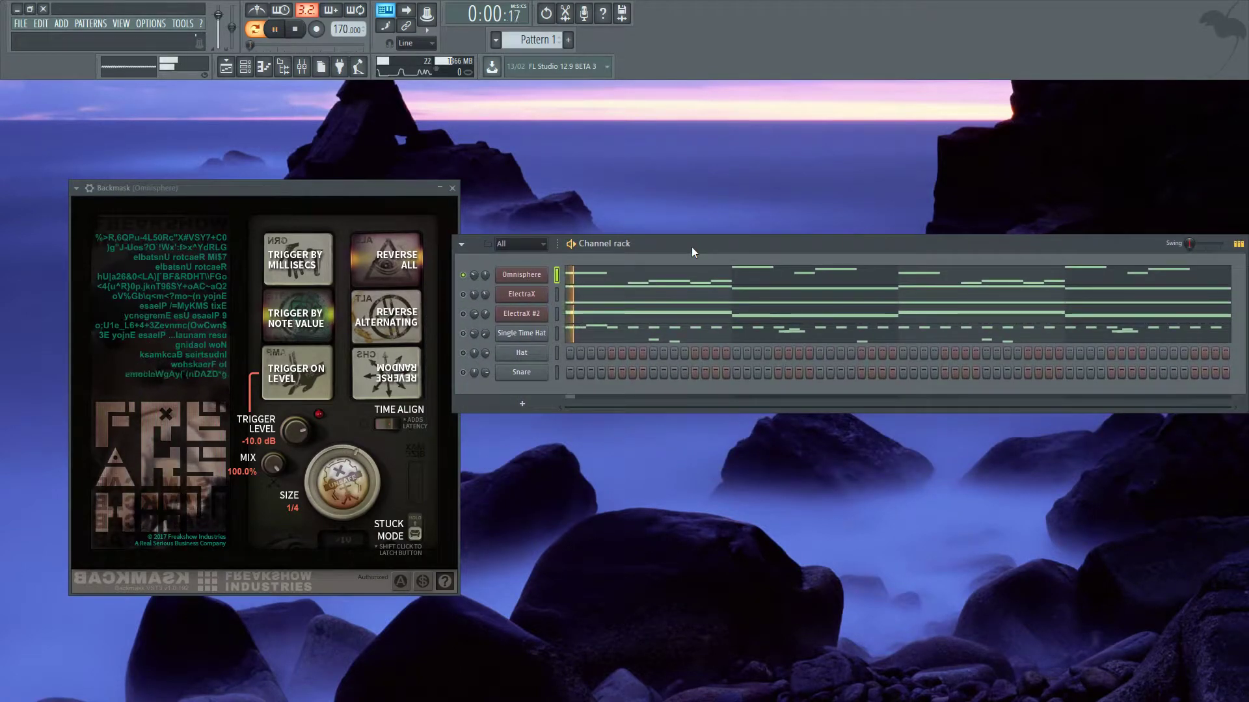
pyautogui.click(274, 30)
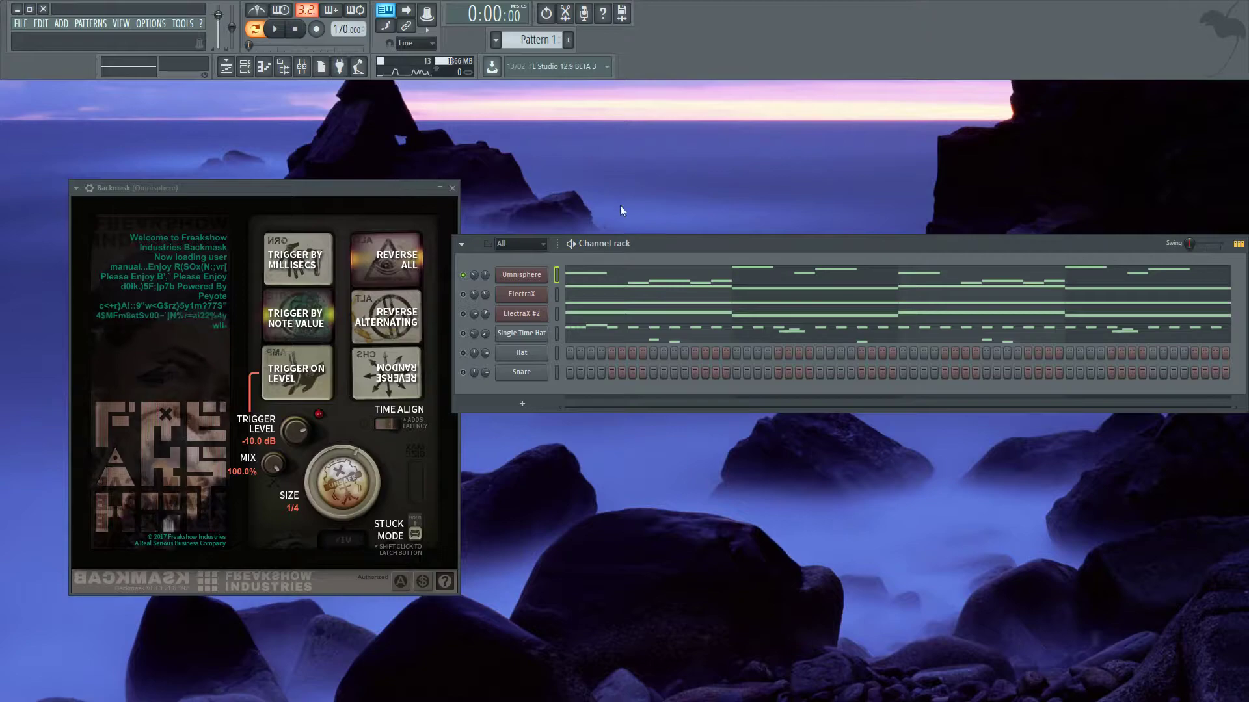
# Review Omnisphere's notes in the piano roll, close it, and play the pattern with the 1/4 reversal.
pyautogui.click(651, 278)
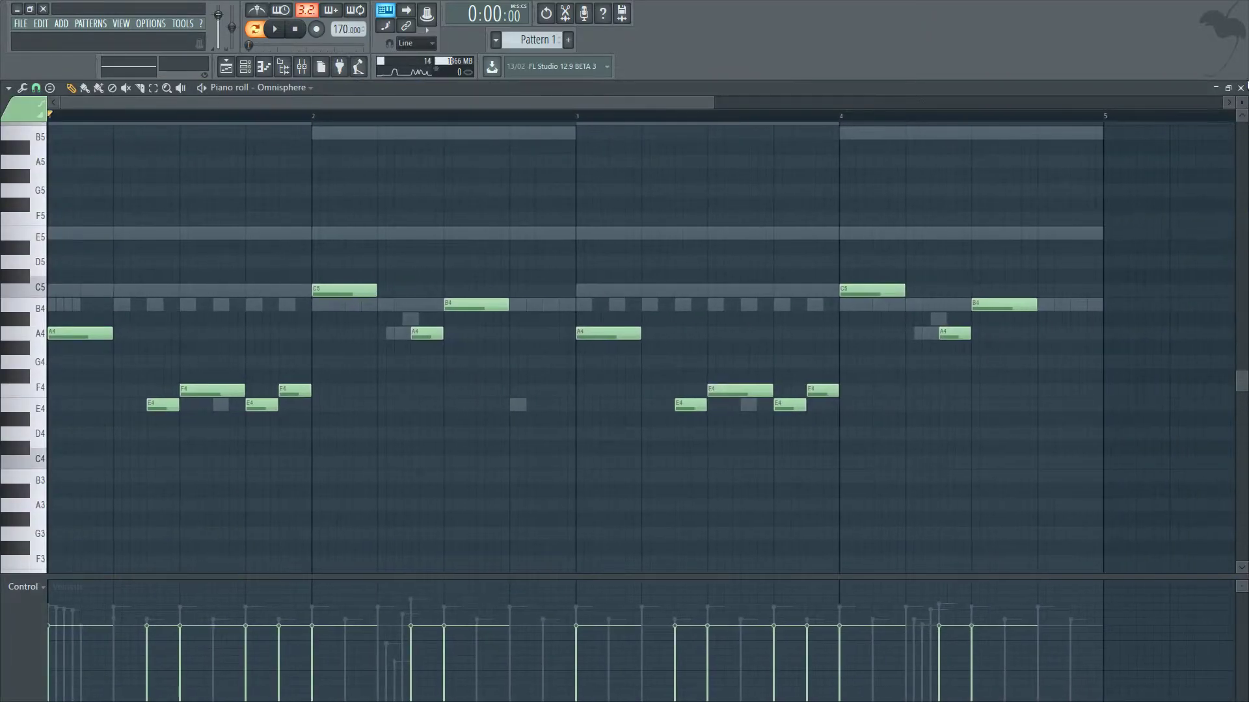
pyautogui.click(1241, 88)
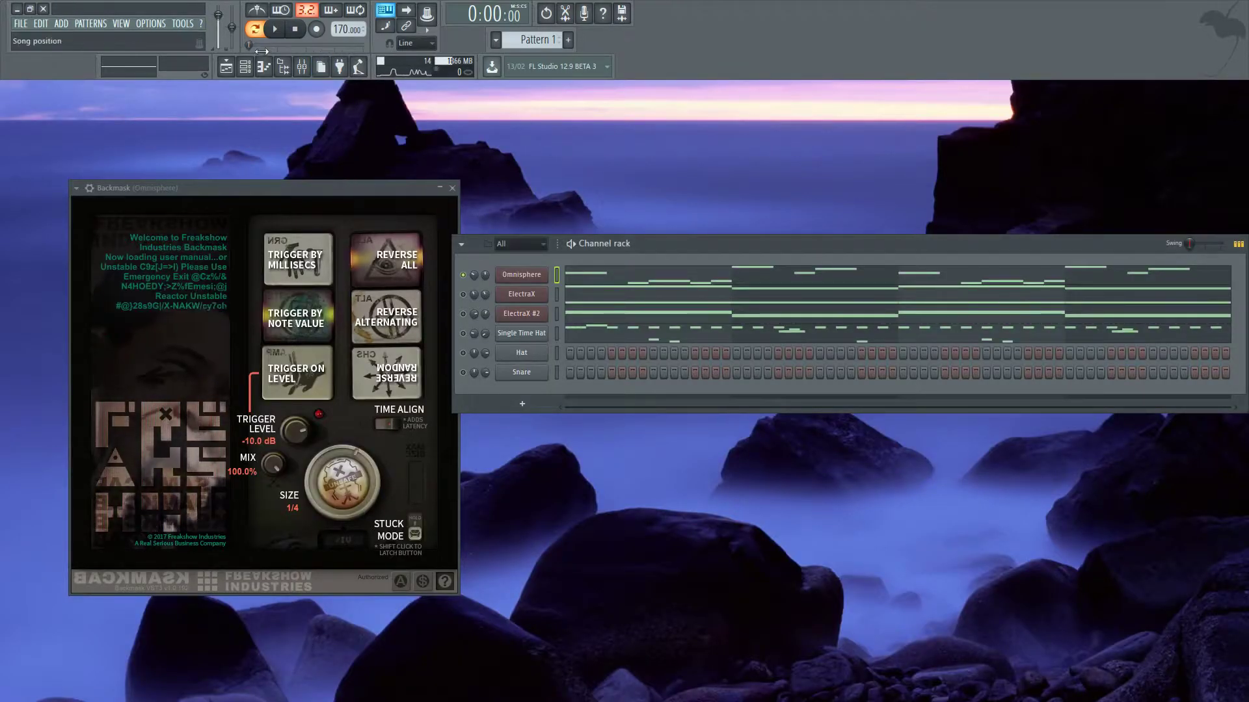
pyautogui.click(279, 26)
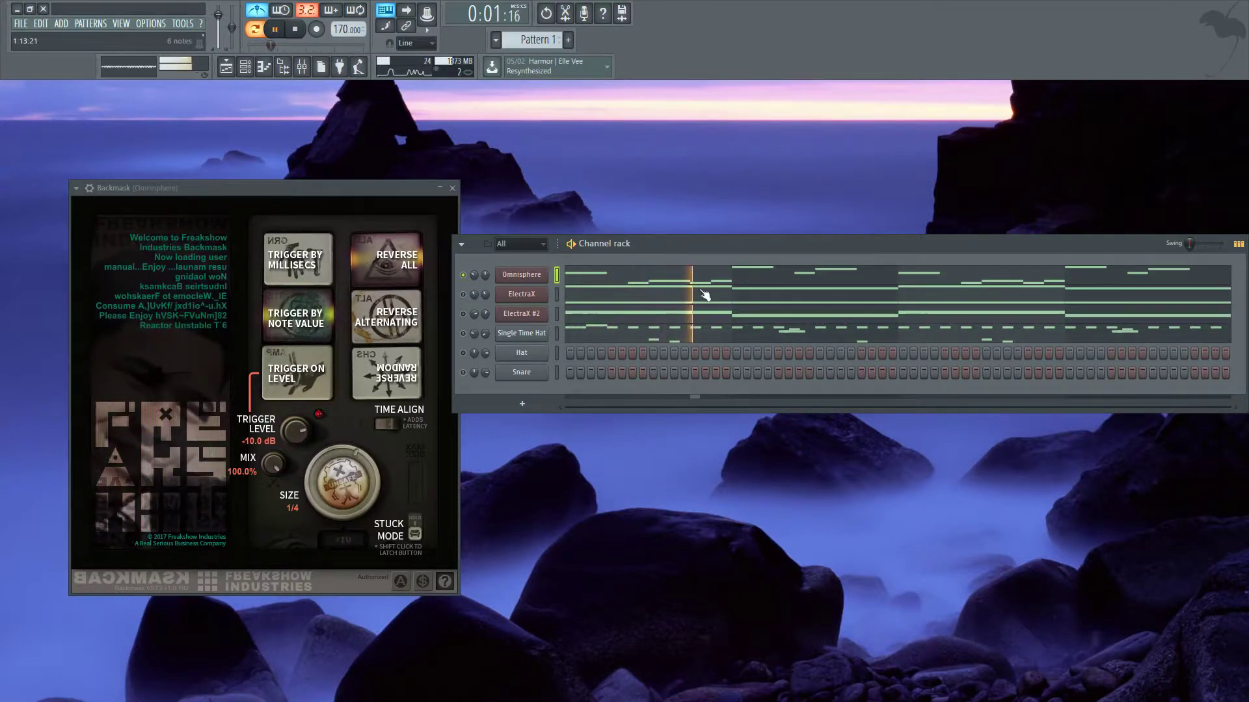
pyautogui.click(276, 32)
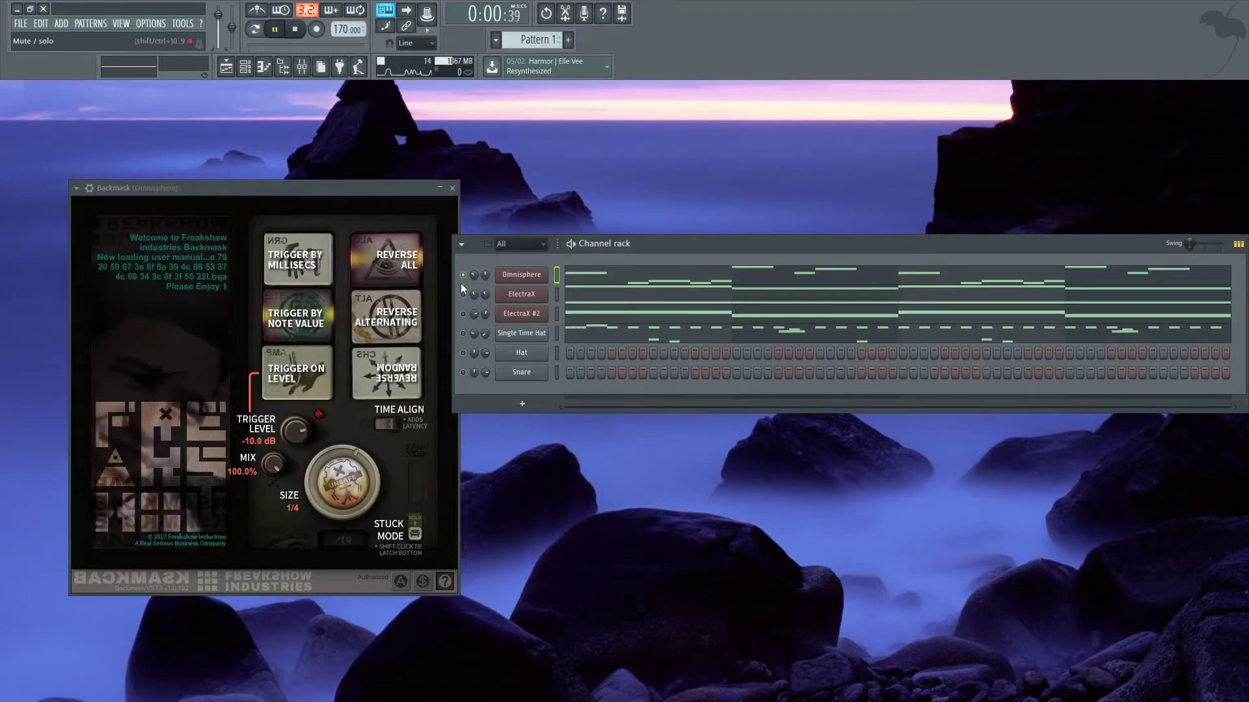
# Unmute the remaining channels and play the full pattern to hear the reversed melody with the drums.
pyautogui.press('space')
pyautogui.moveTo(668, 241); pyautogui.dragTo(657, 233)
pyautogui.click(302, 66)
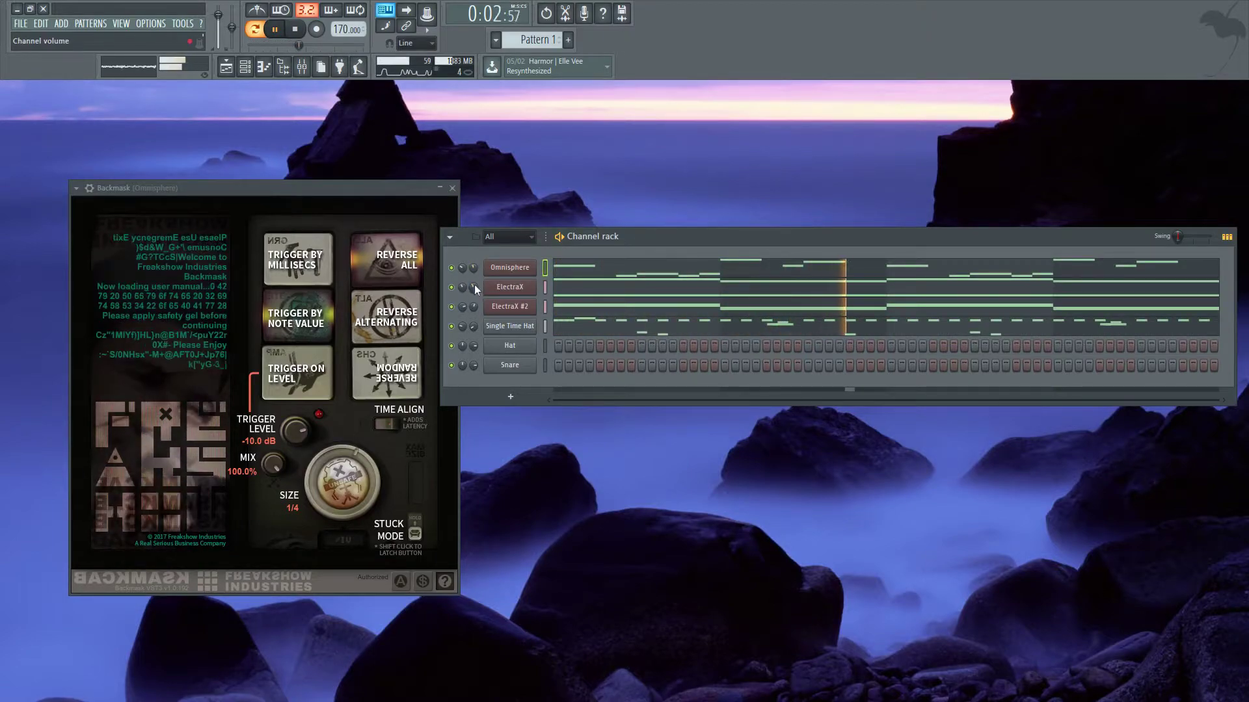
pyautogui.press('space')
# Add Gross Beat after Backmask on the Omnisphere mixer track, load its Momentary preset, and select the 1/2 Speed time effect.
pyautogui.click(302, 67)
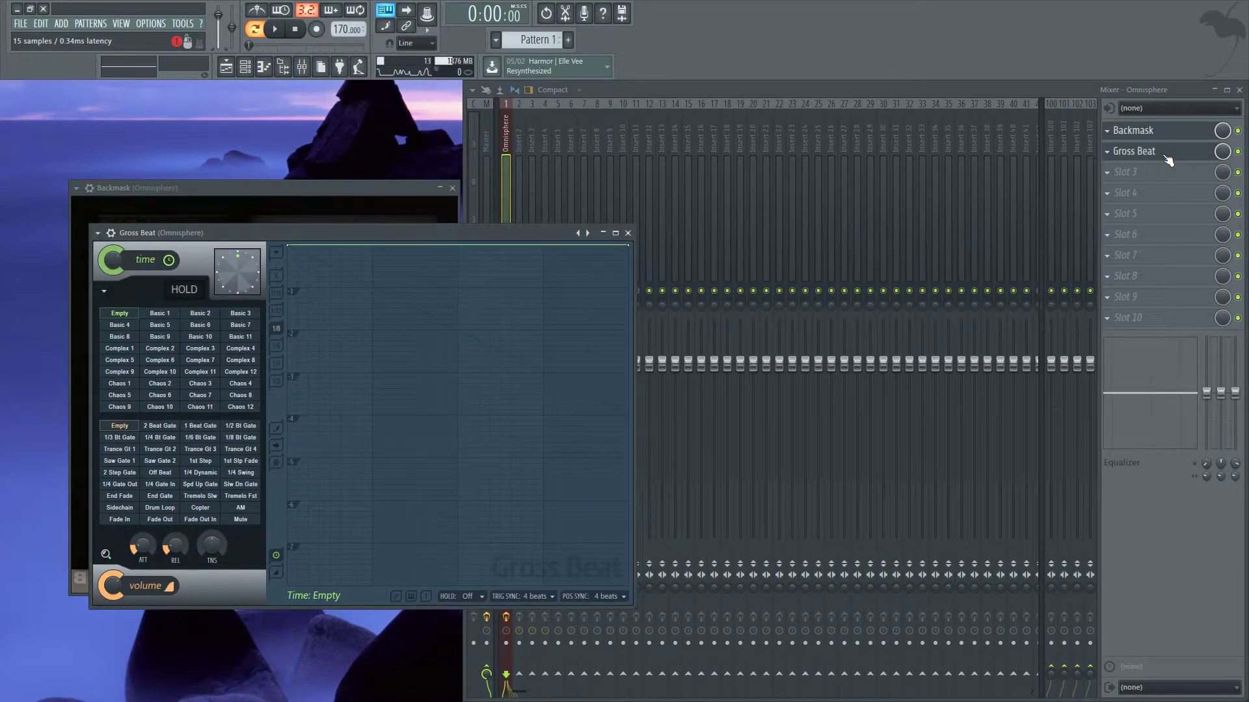
pyautogui.click(518, 235)
pyautogui.click(1150, 155)
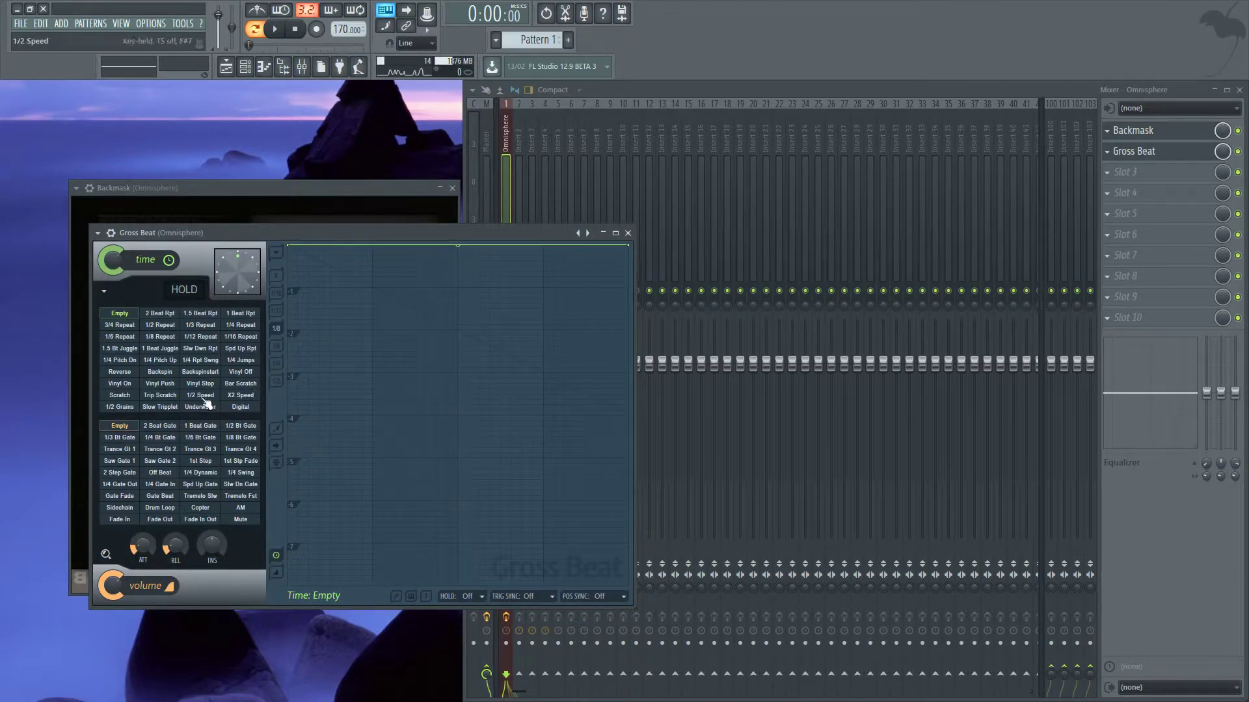
pyautogui.click(204, 398)
pyautogui.moveTo(366, 235); pyautogui.dragTo(391, 231)
# Play the pattern through Gross Beat's half-speed effect, closing the mixer and bringing in all channels.
pyautogui.press('space')
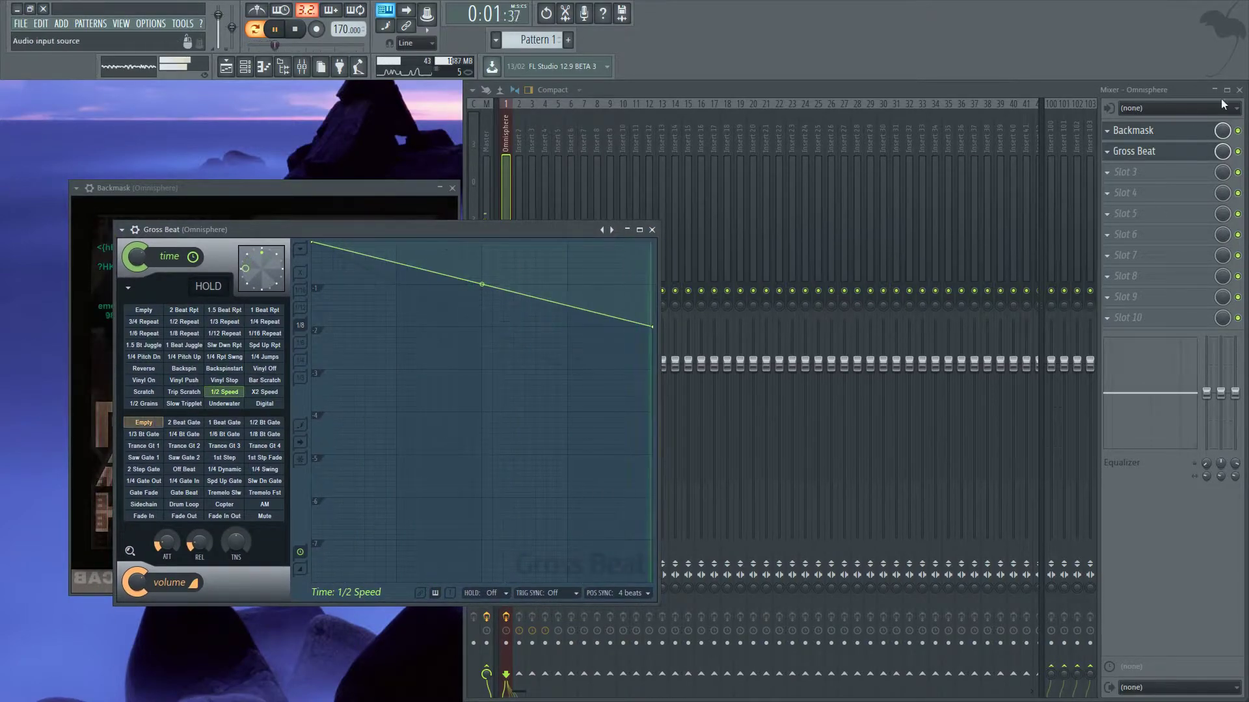
pyautogui.click(1239, 90)
pyautogui.click(756, 236)
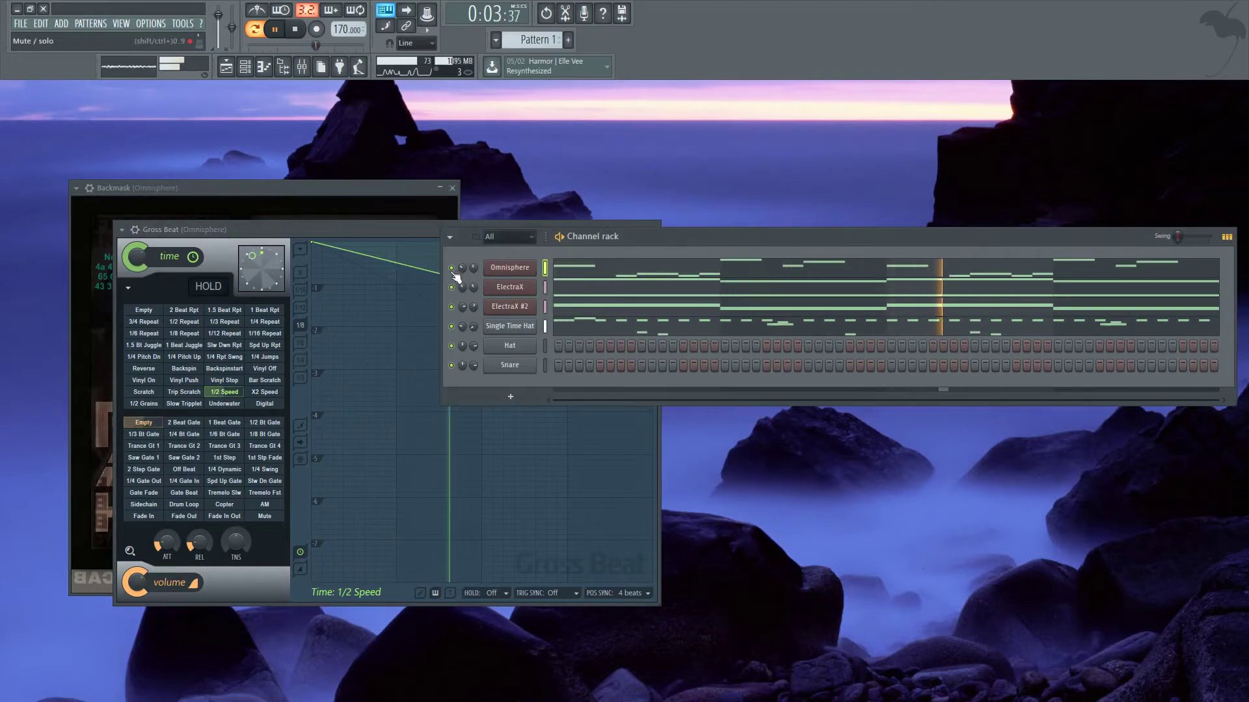
pyautogui.press('space')
# Solo Omnisphere and play it with Backmask and Gross Beat active on its mixer track.
pyautogui.press('space')
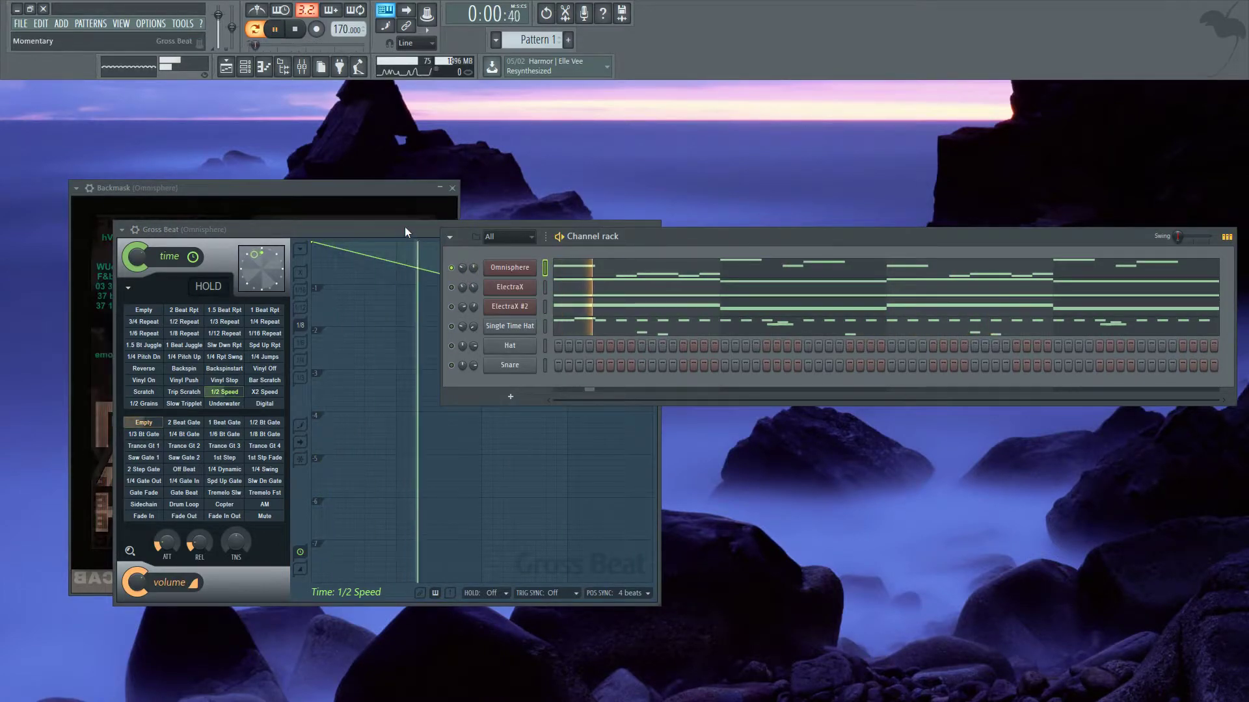
pyautogui.press('F9')
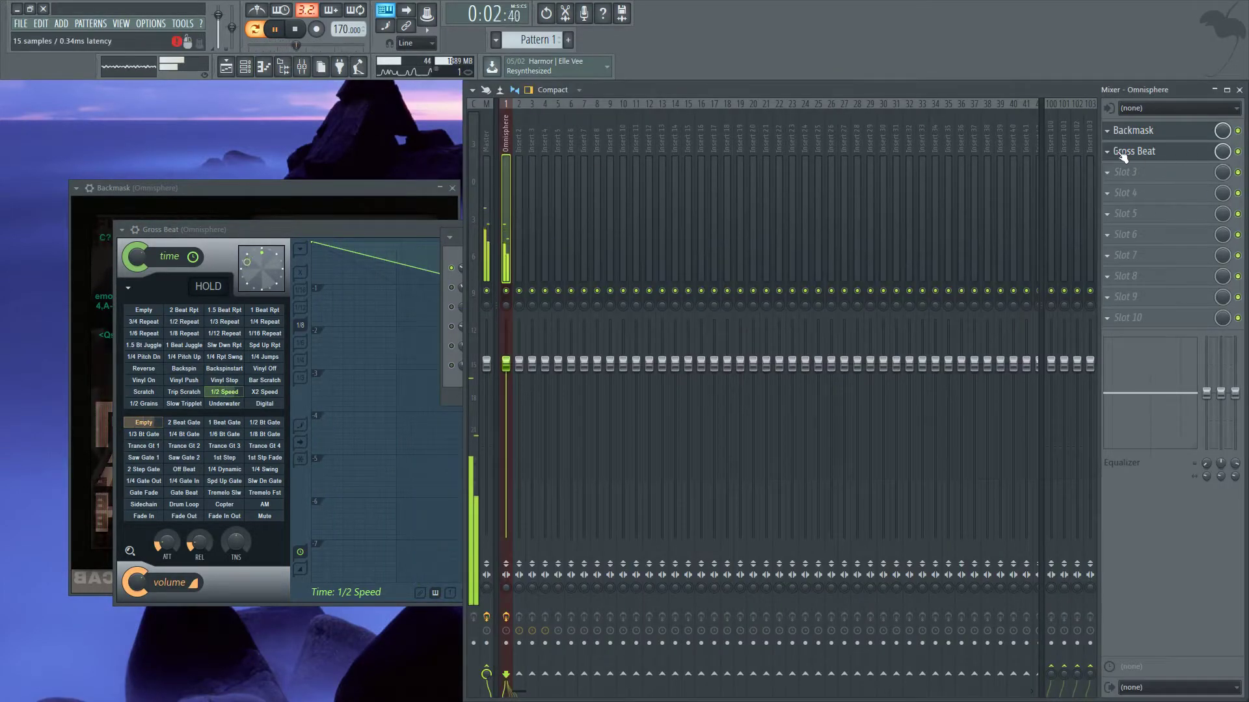
pyautogui.click(349, 232)
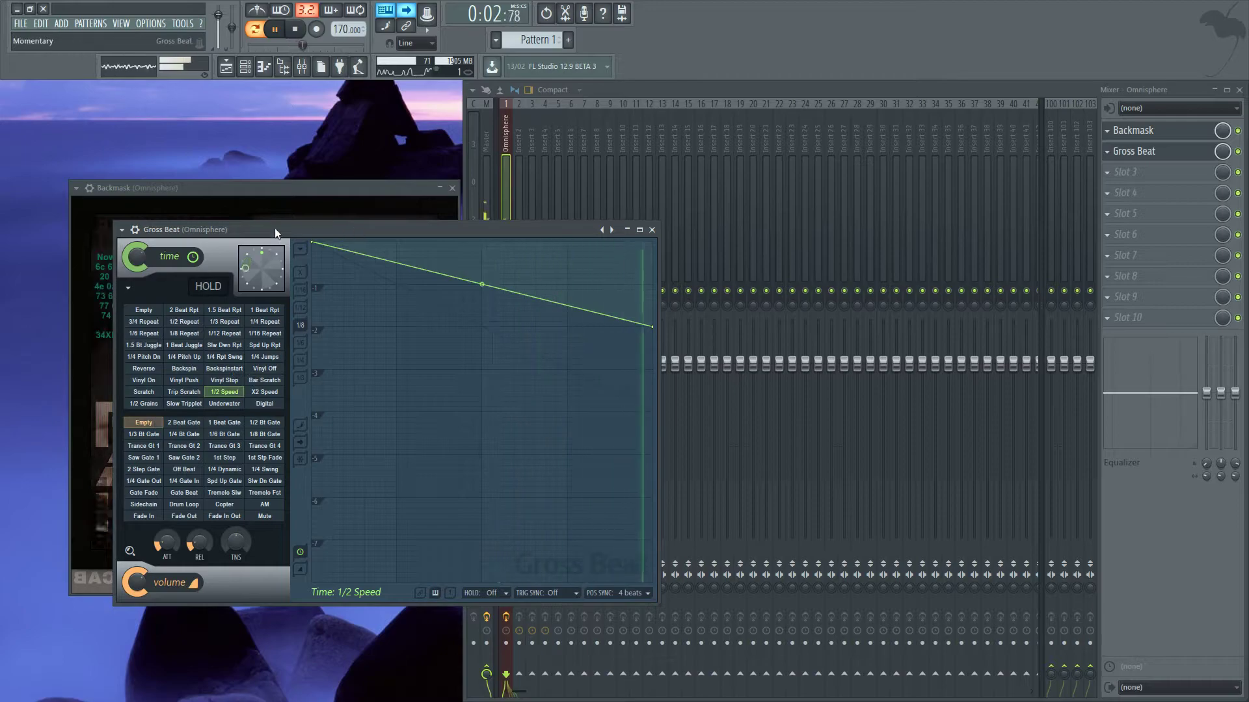
pyautogui.click(302, 33)
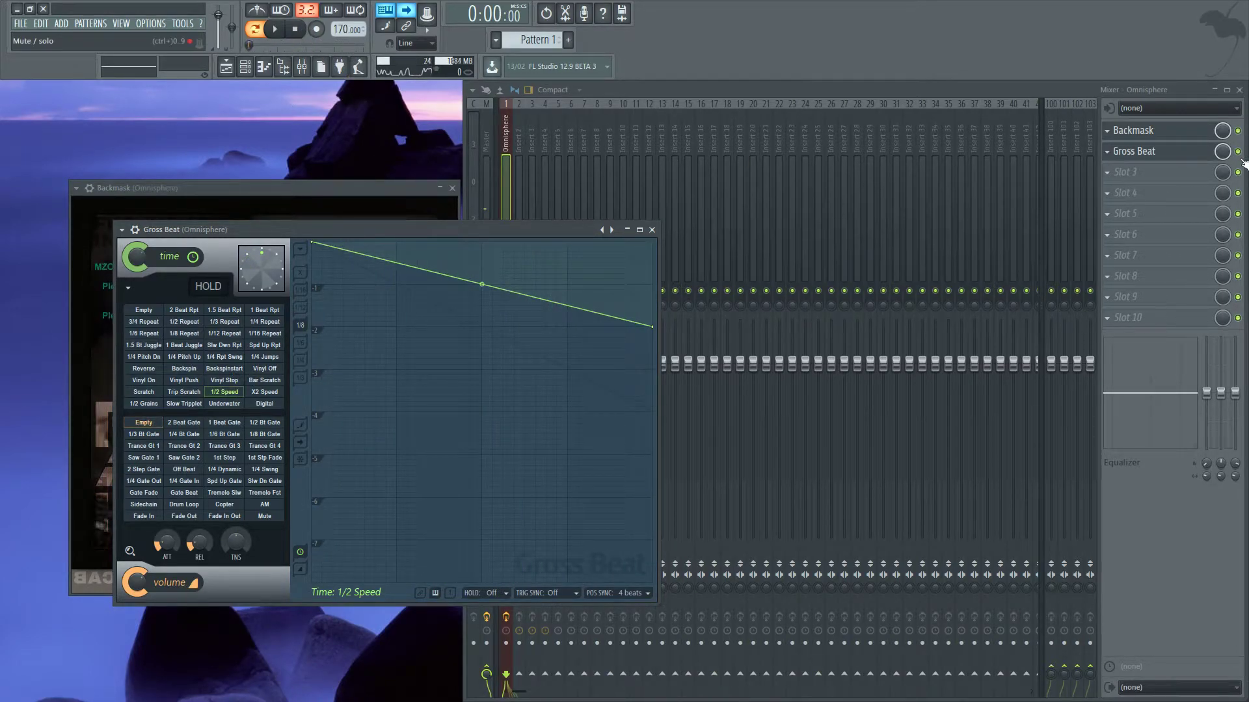
# Bypass Gross Beat on the Omnisphere track, close the mixer and its window, and bring the channel rack forward.
pyautogui.click(1239, 89)
pyautogui.click(363, 200)
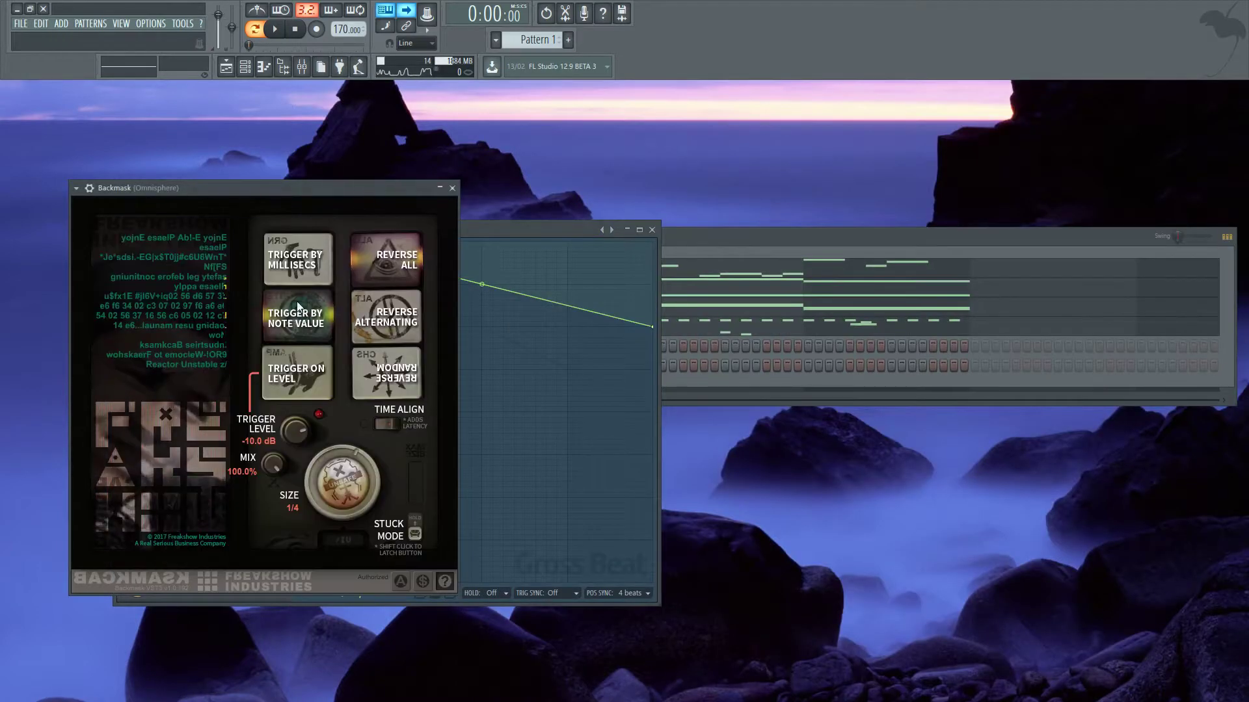
pyautogui.click(652, 230)
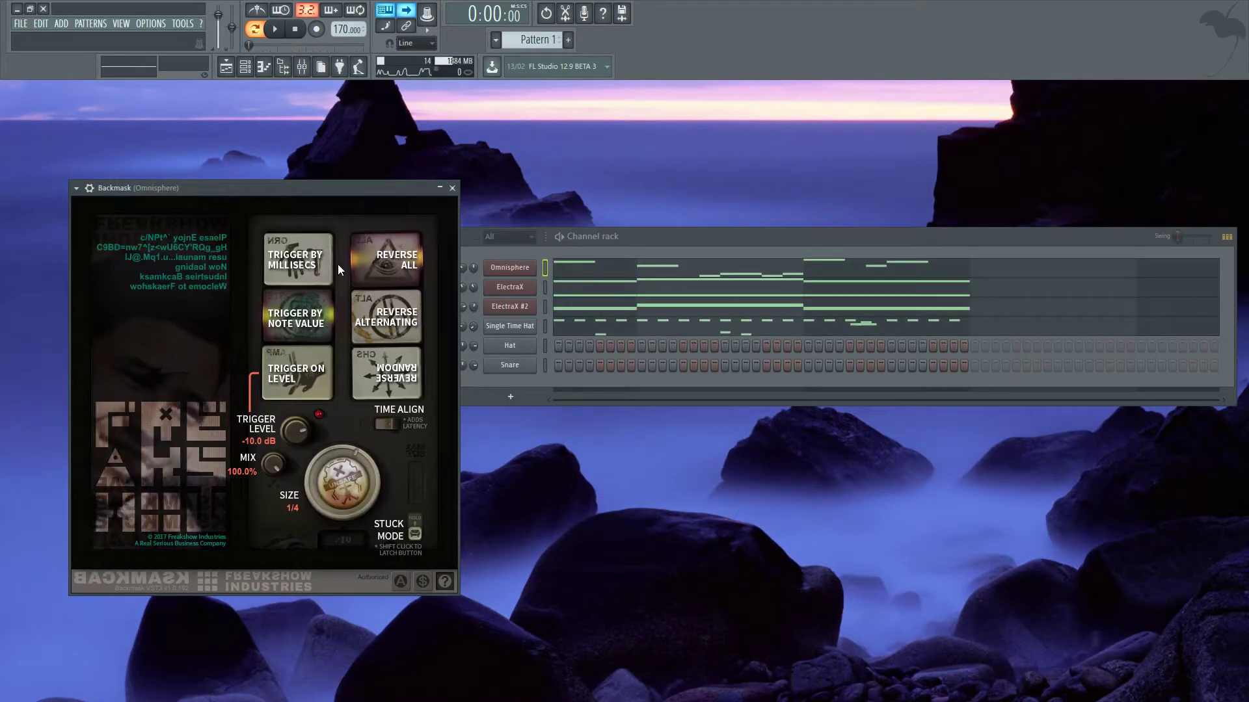
pyautogui.moveTo(652, 235); pyautogui.dragTo(658, 244)
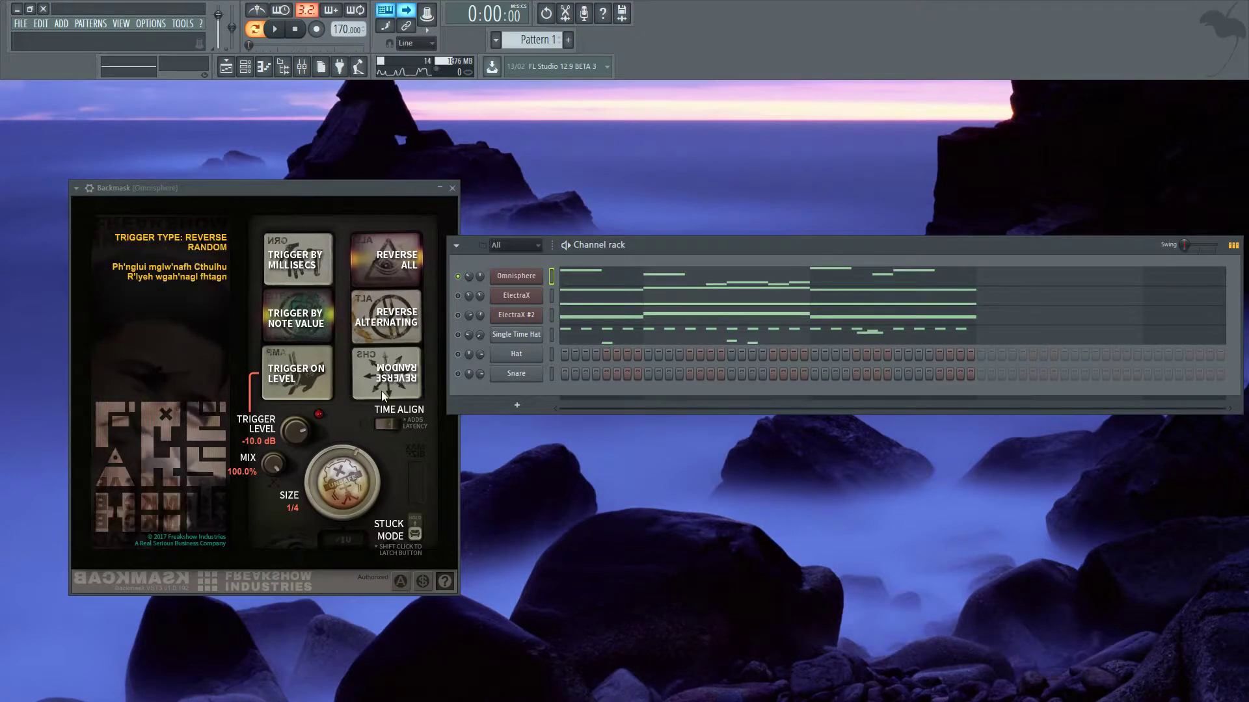
# Set Backmask's Size to 1 bar and play the Omnisphere pattern to hear the full-bar reversal.
pyautogui.moveTo(392, 428)
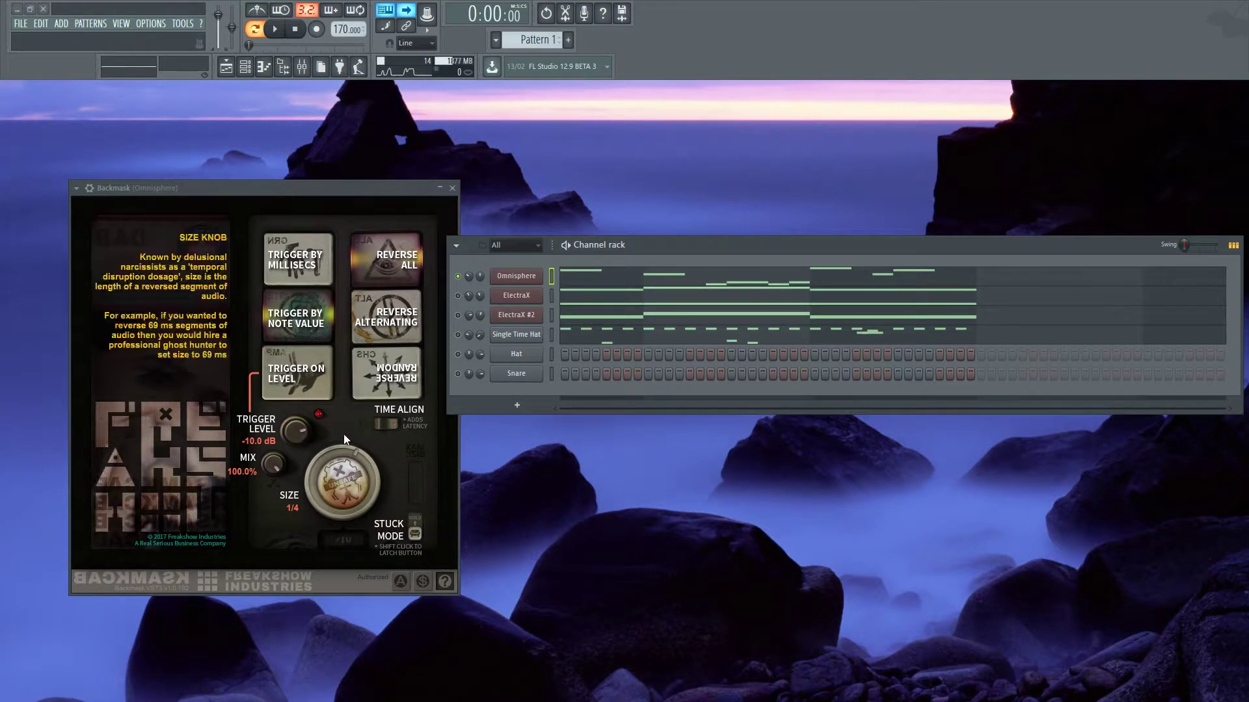
pyautogui.moveTo(348, 467); pyautogui.dragTo(348, 424)
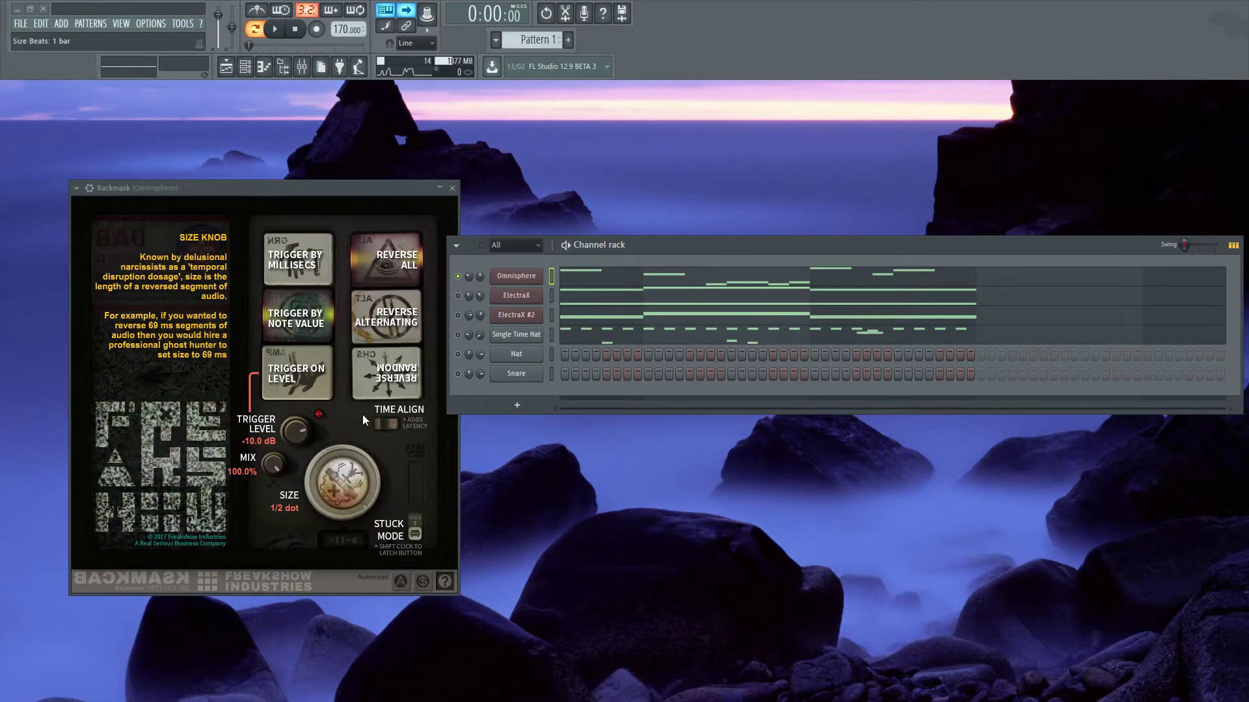
pyautogui.moveTo(345, 192); pyautogui.dragTo(343, 192)
pyautogui.press('space')
pyautogui.click(302, 67)
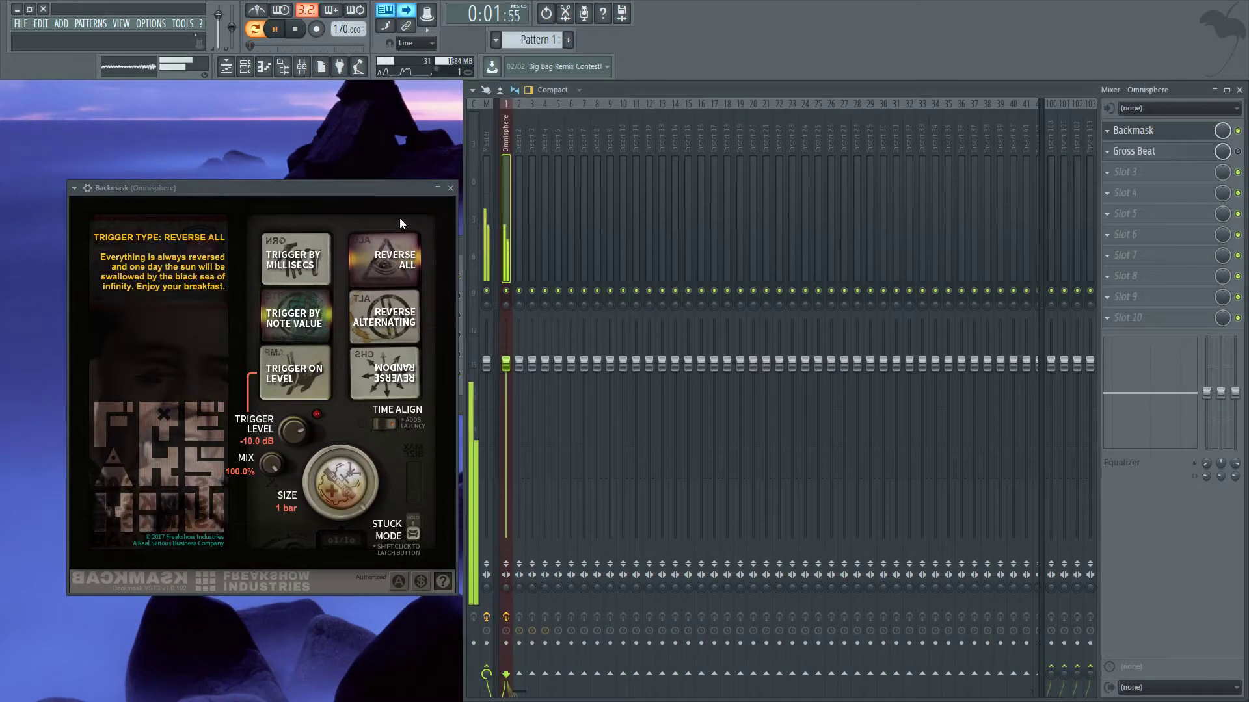
pyautogui.click(302, 67)
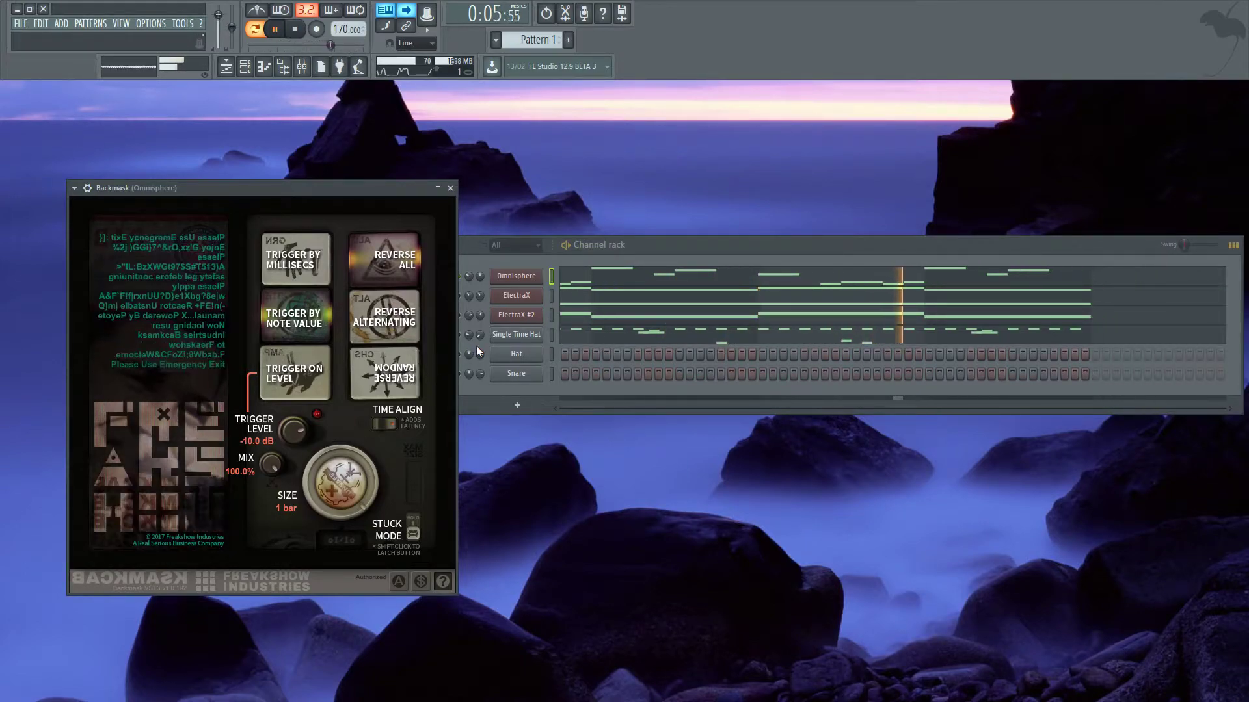
pyautogui.moveTo(382, 427)
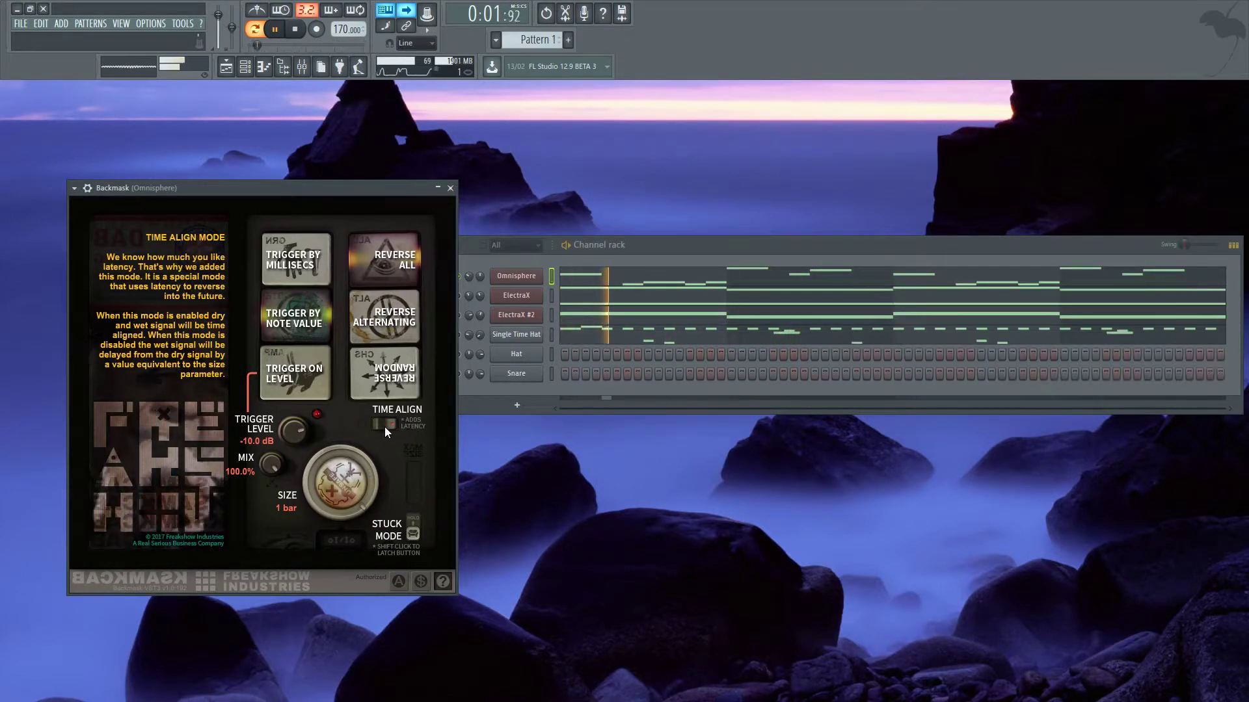
pyautogui.press('space')
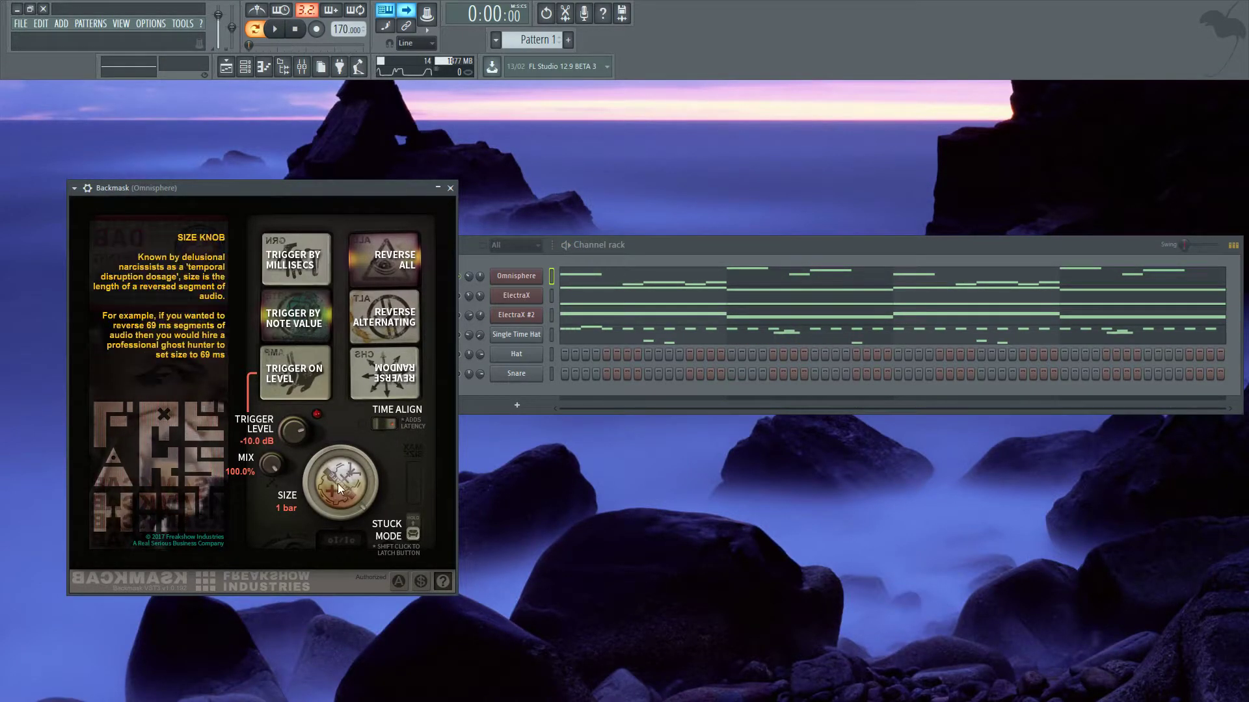
# Try Backmask's Size at 1/8 dot while playing the pattern, return it to 1 bar, and stop playback.
pyautogui.moveTo(348, 484); pyautogui.dragTo(333, 569)
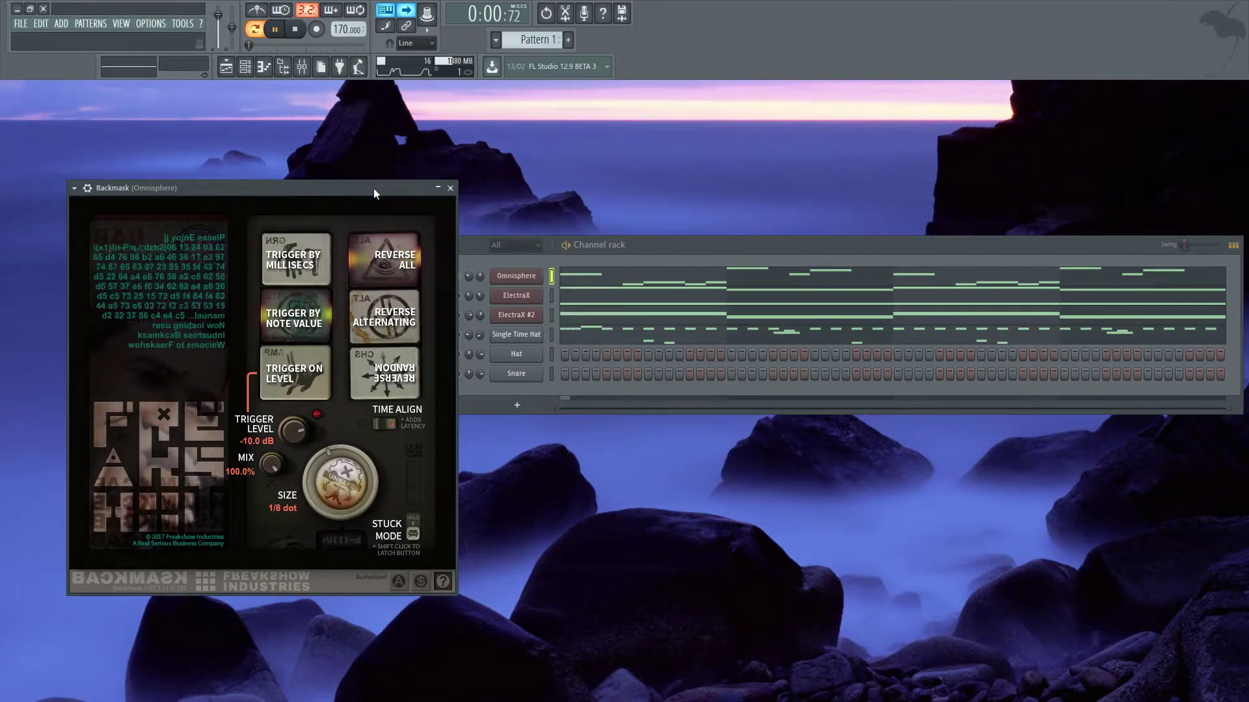
pyautogui.press('space')
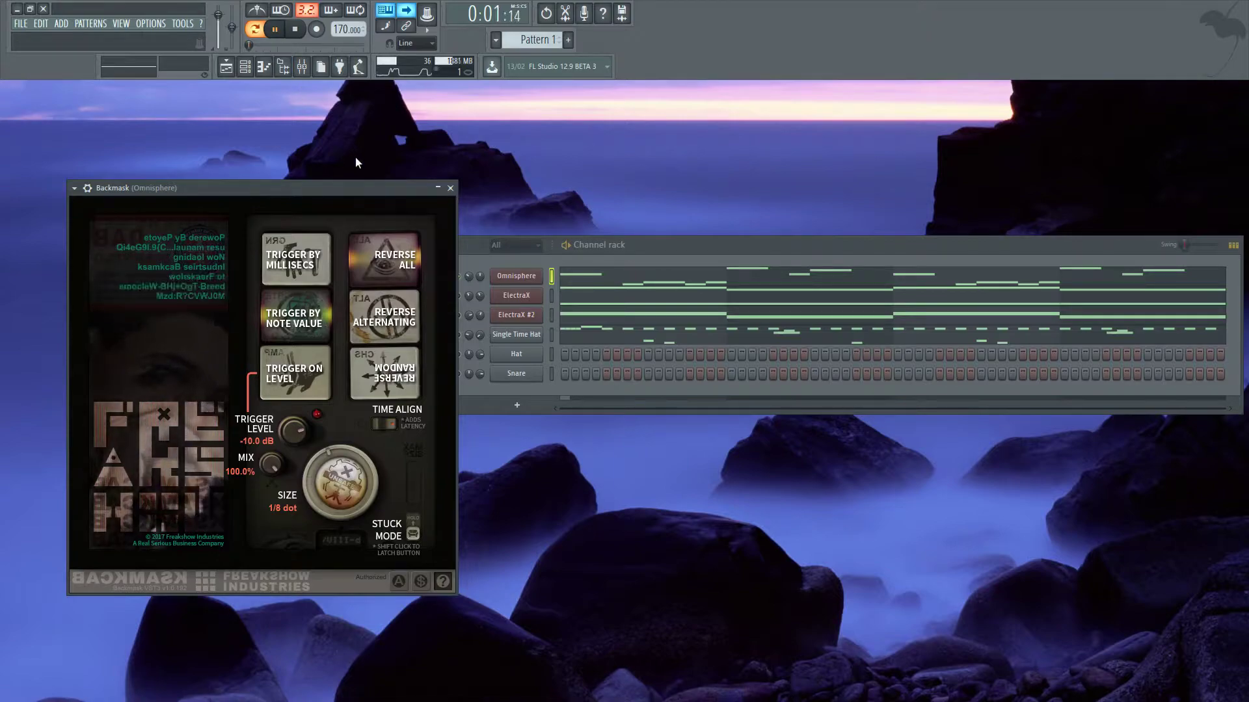
pyautogui.moveTo(302, 458)
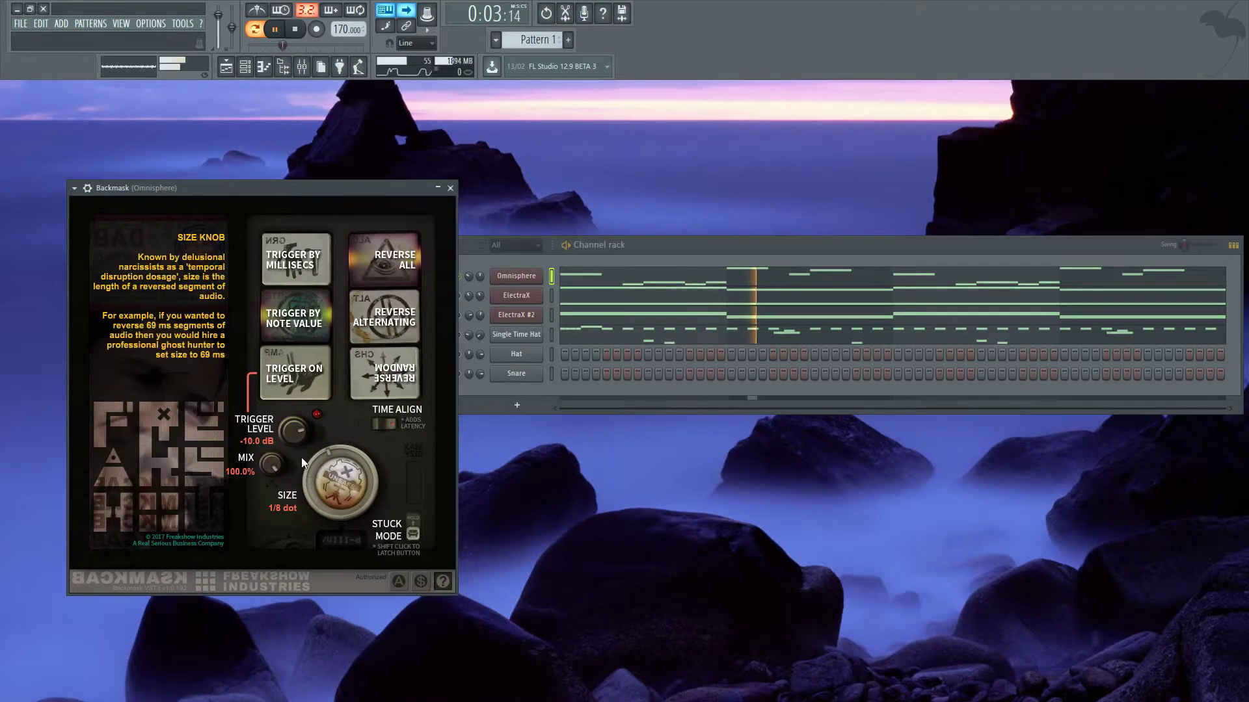
pyautogui.moveTo(330, 466); pyautogui.dragTo(338, 368)
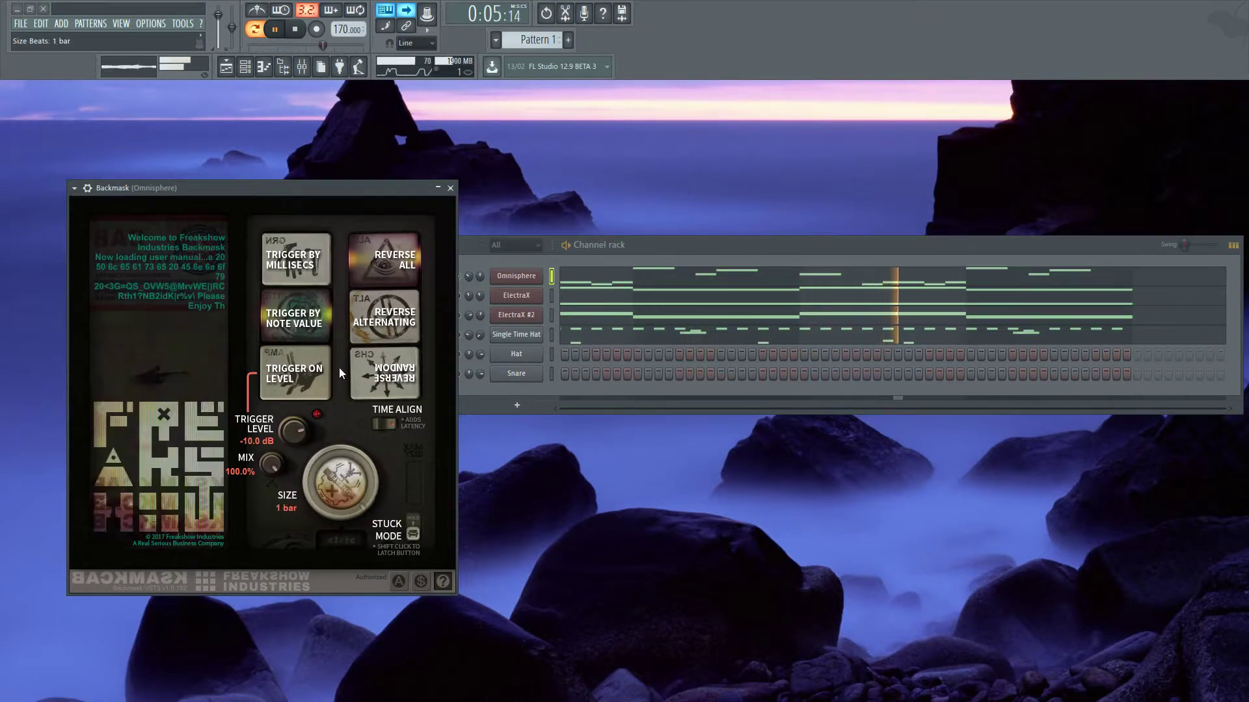
pyautogui.click(296, 31)
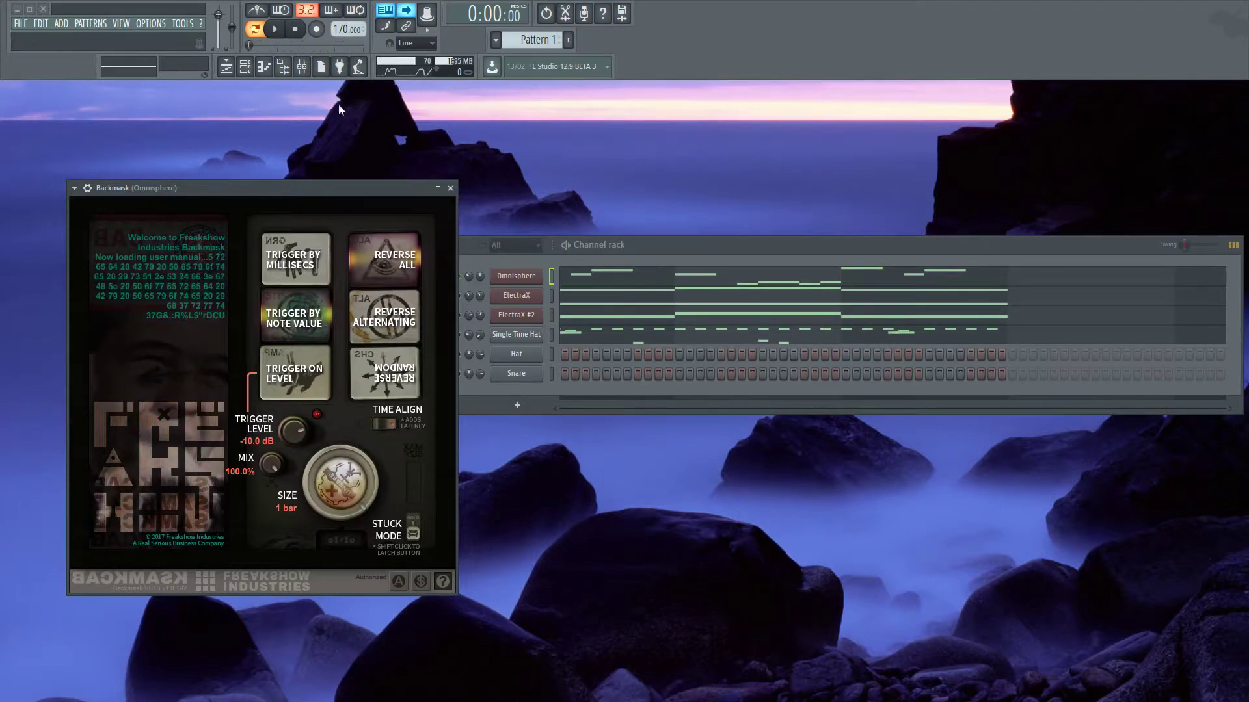
# Replay the Omnisphere pattern from the start with the 1 bar reversal, listening to how the melody enters.
pyautogui.moveTo(605, 408); pyautogui.dragTo(525, 419)
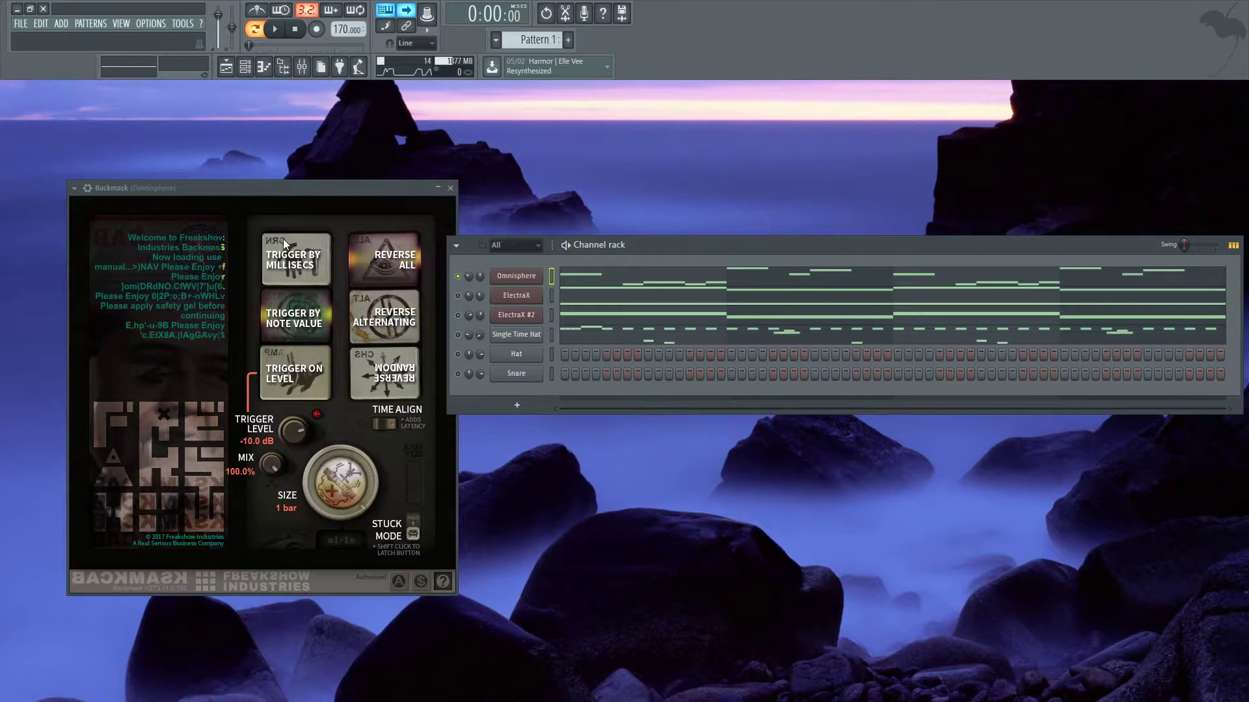
pyautogui.click(360, 187)
pyautogui.press('space')
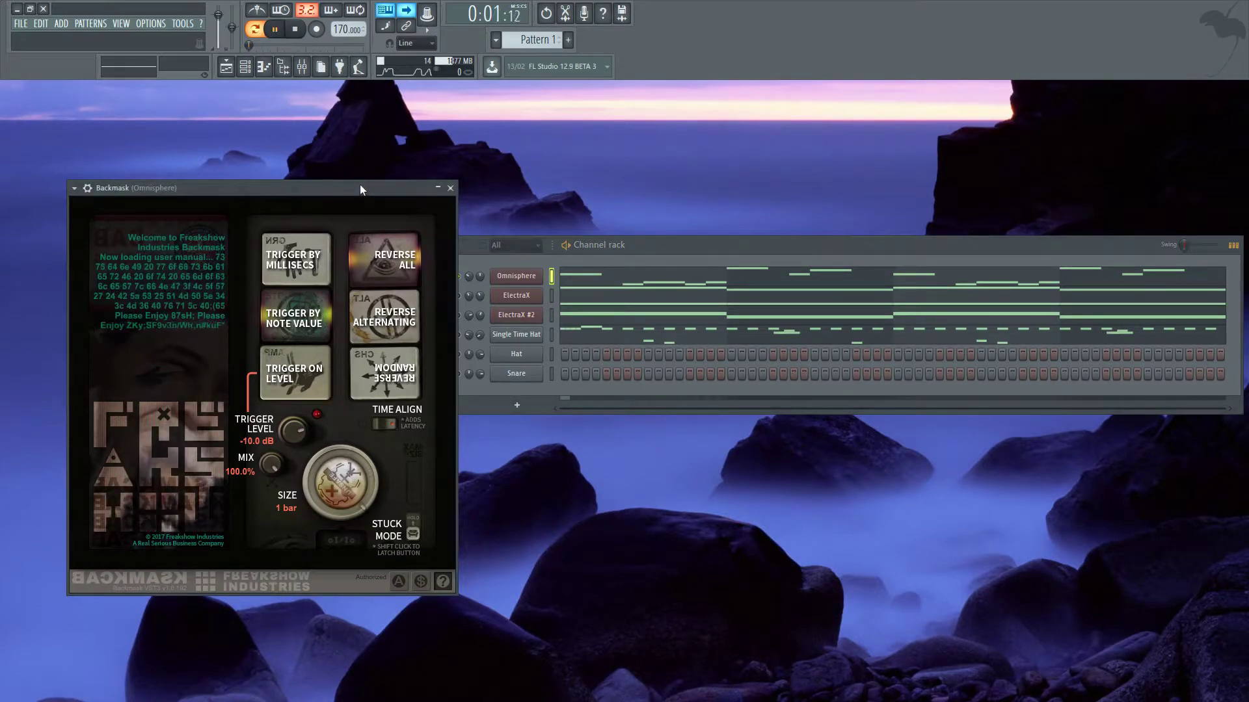
pyautogui.press('space')
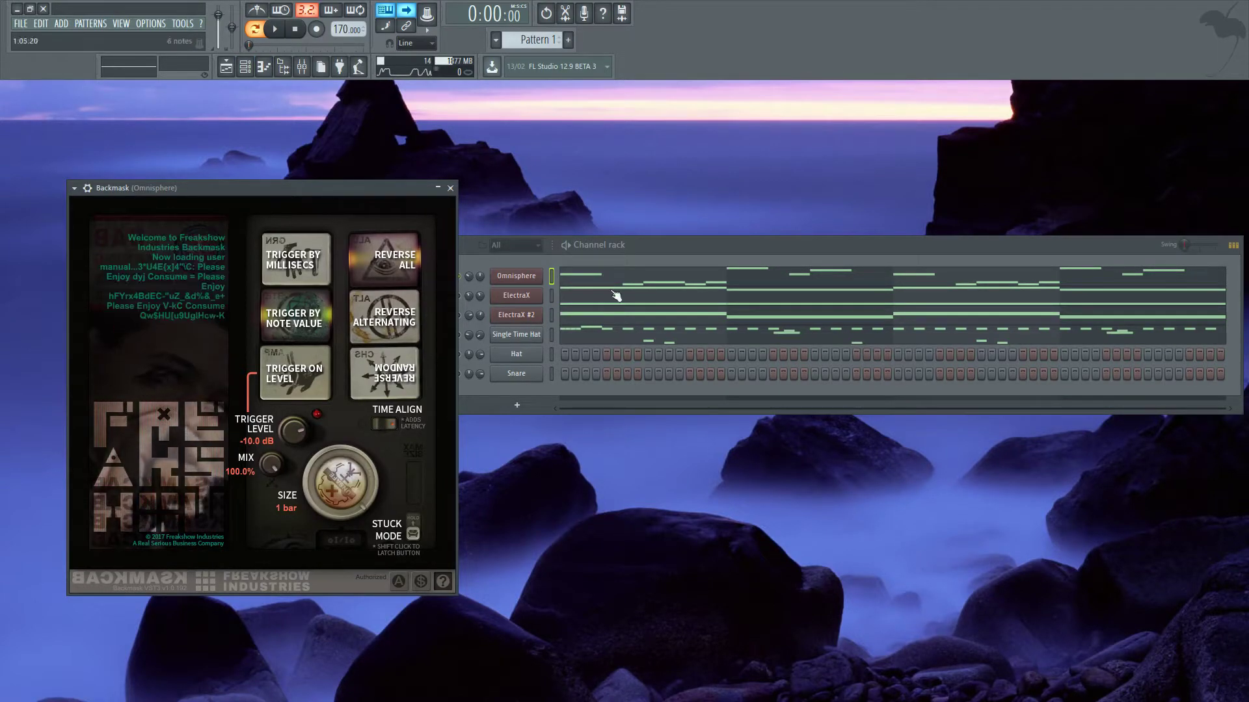
pyautogui.press('space')
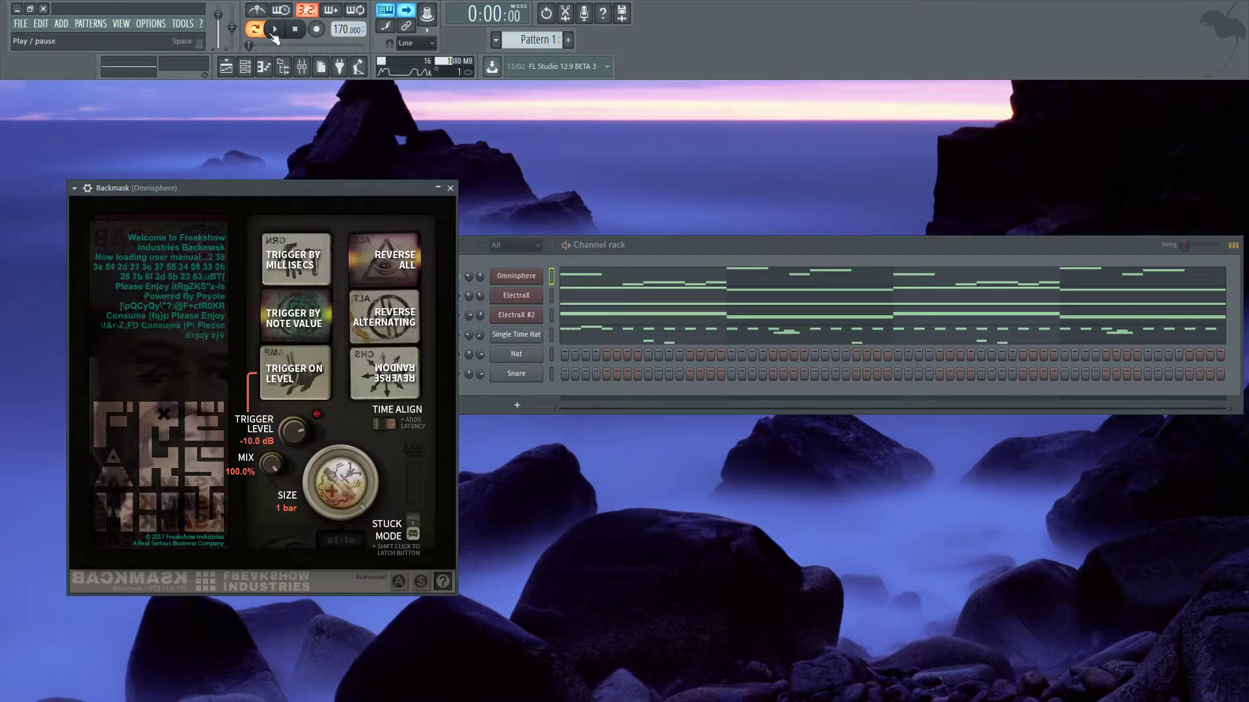
pyautogui.press('space')
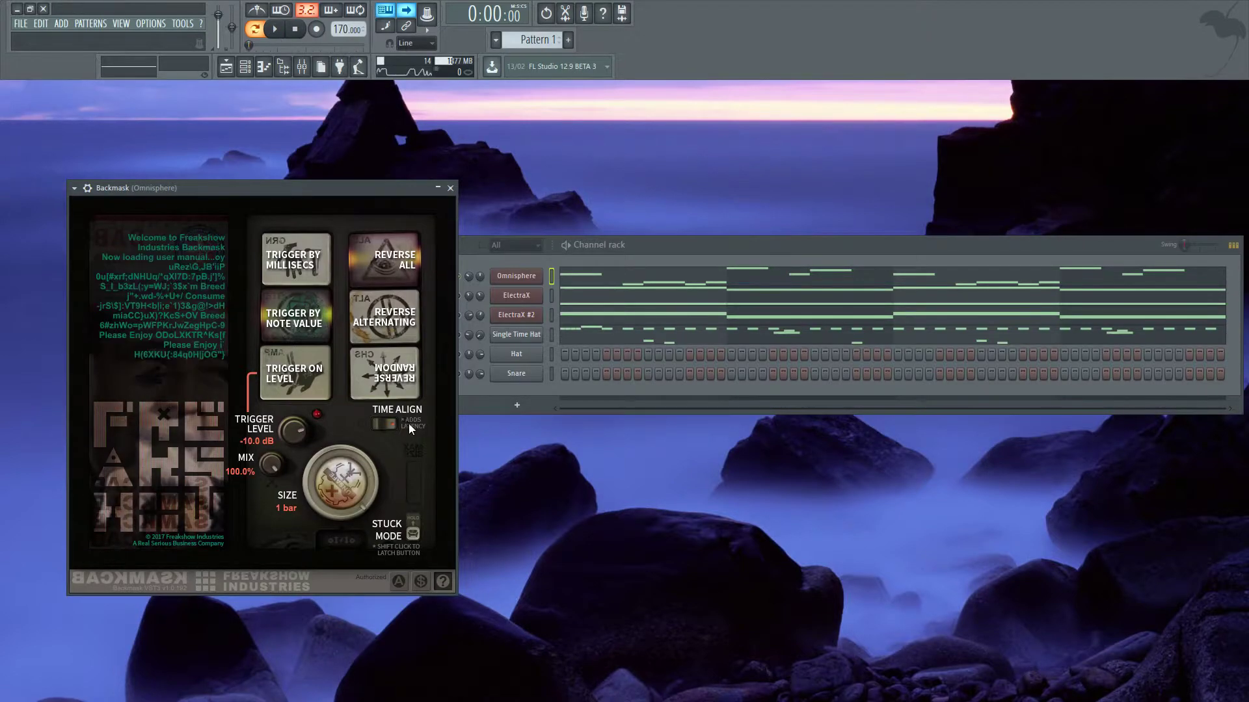
# Read Backmask's built-in descriptions of its trigger modes, including Trigger on Level.
pyautogui.moveTo(389, 481)
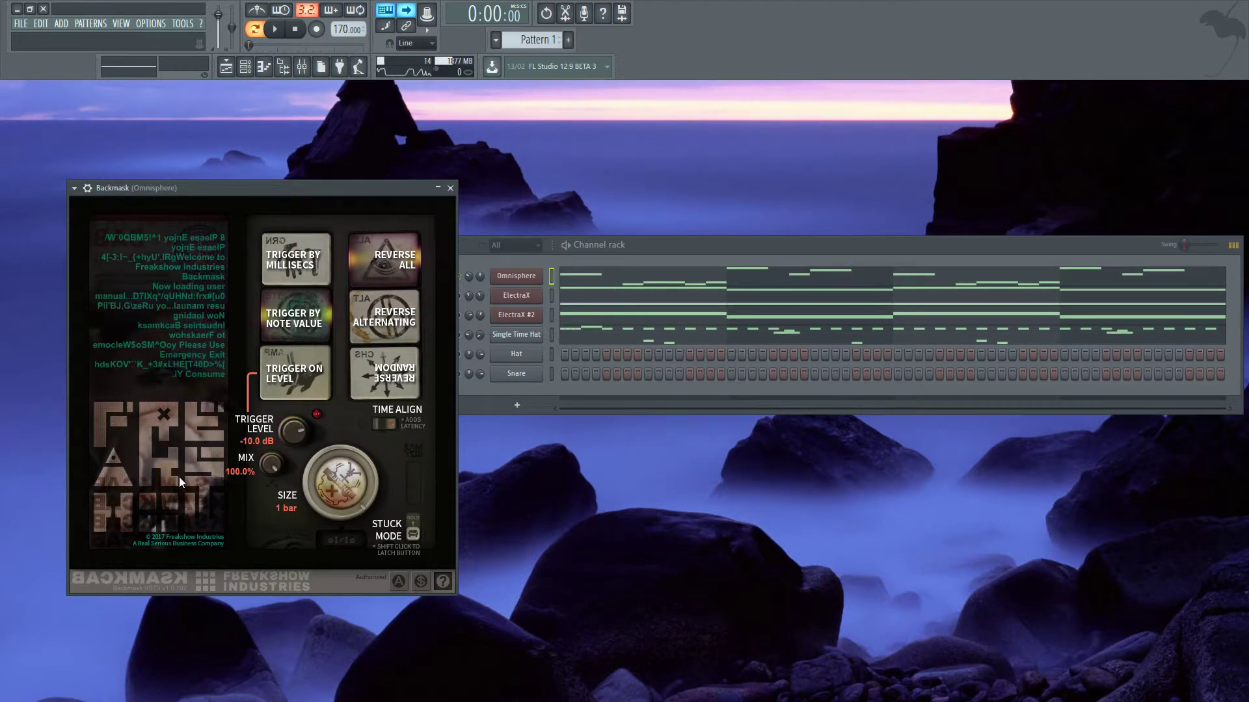
pyautogui.moveTo(287, 362)
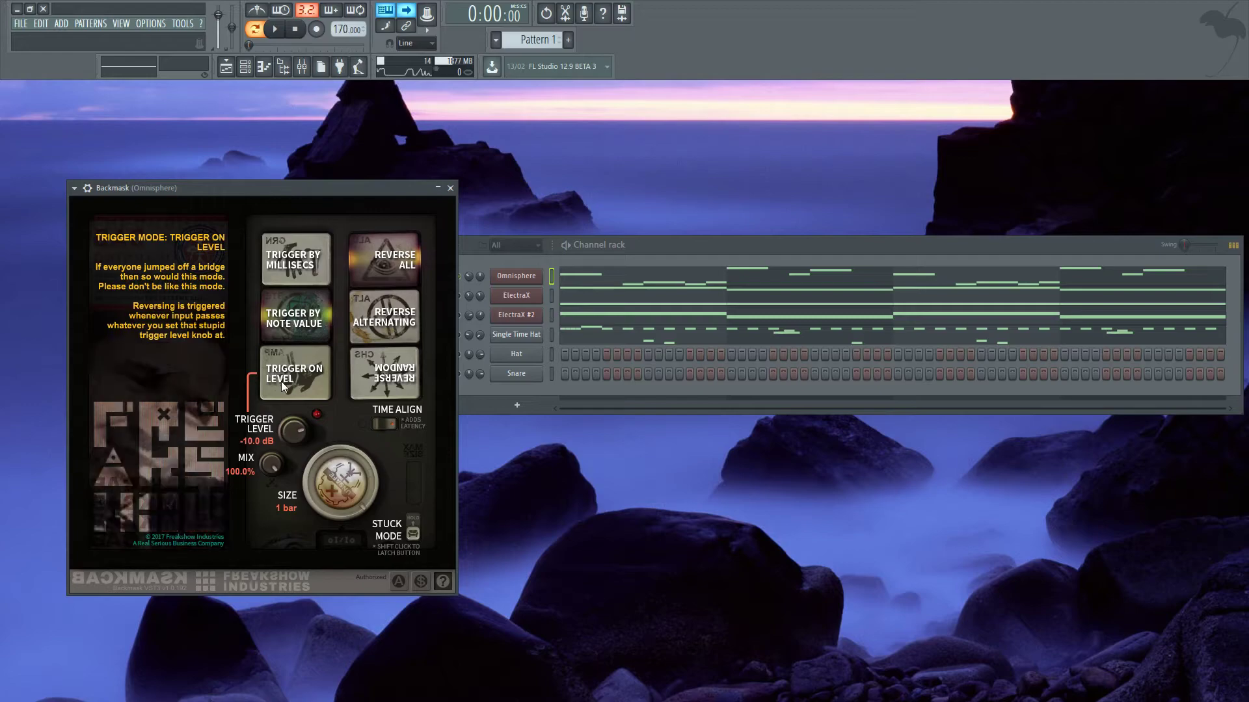
pyautogui.moveTo(301, 258)
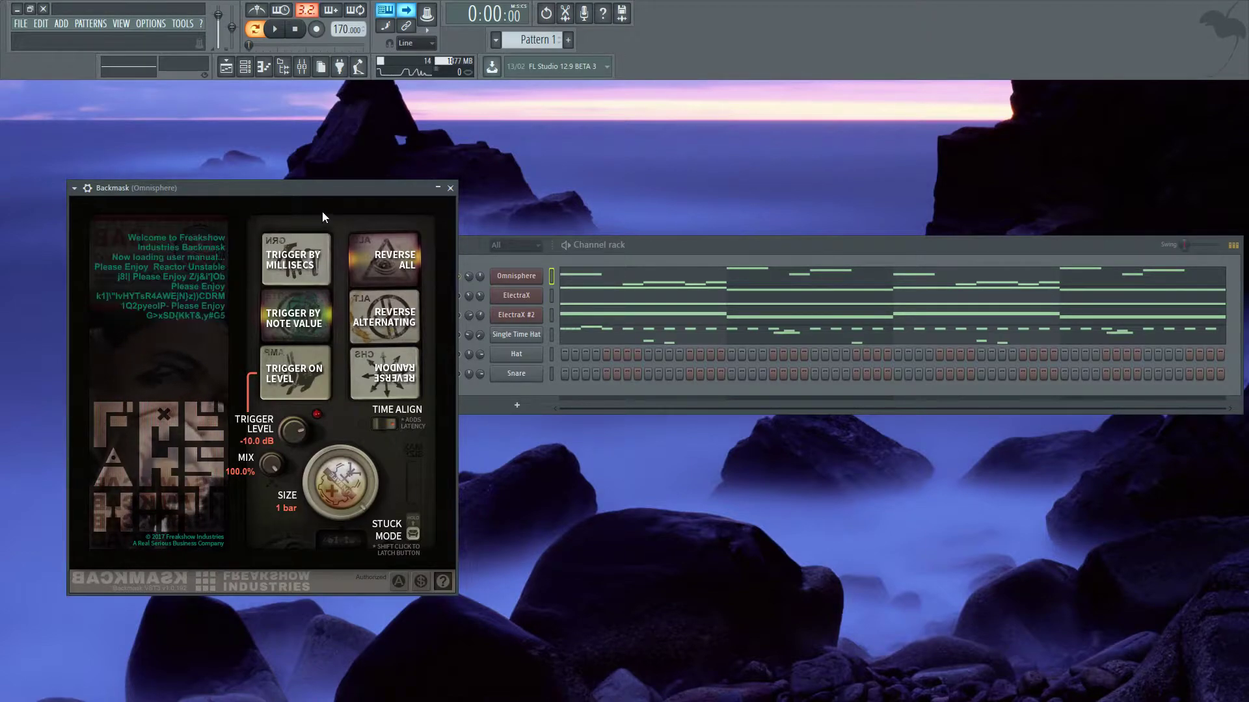
# Switch Backmask to Trigger by Millisecs and play the Omnisphere pattern briefly to hear the 510 ms reversal.
pyautogui.moveTo(292, 319)
pyautogui.click(299, 270)
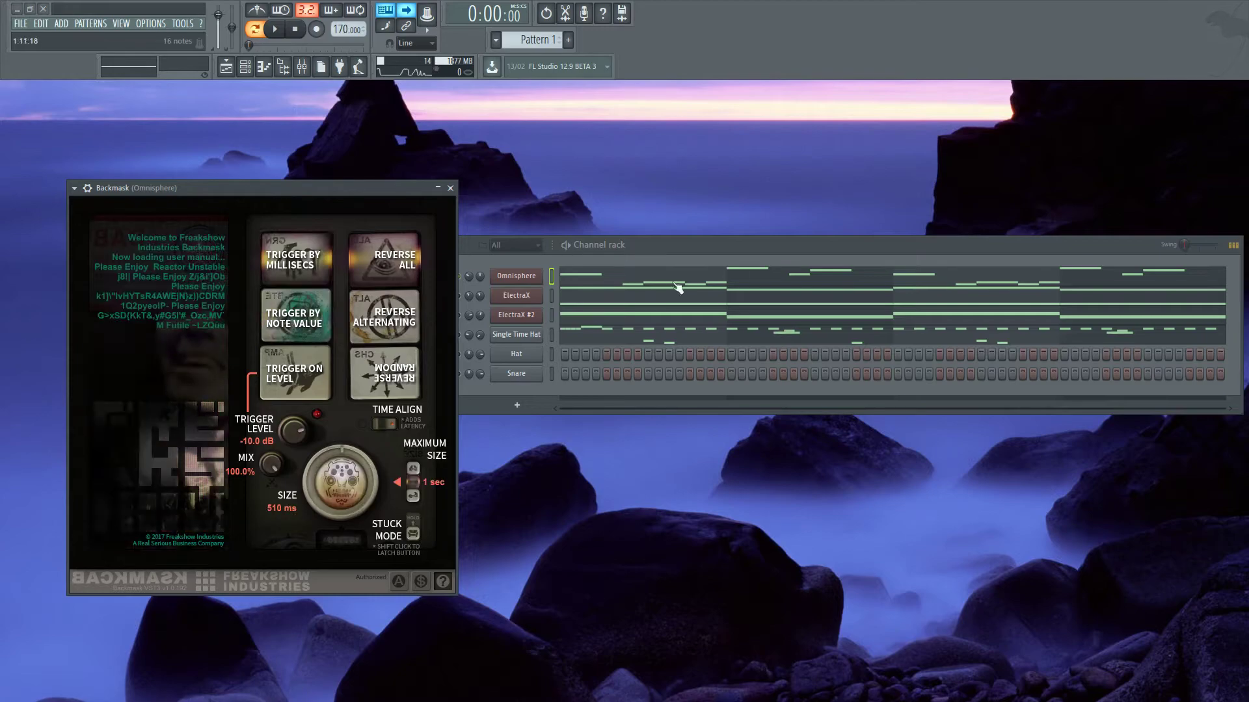
pyautogui.click(276, 30)
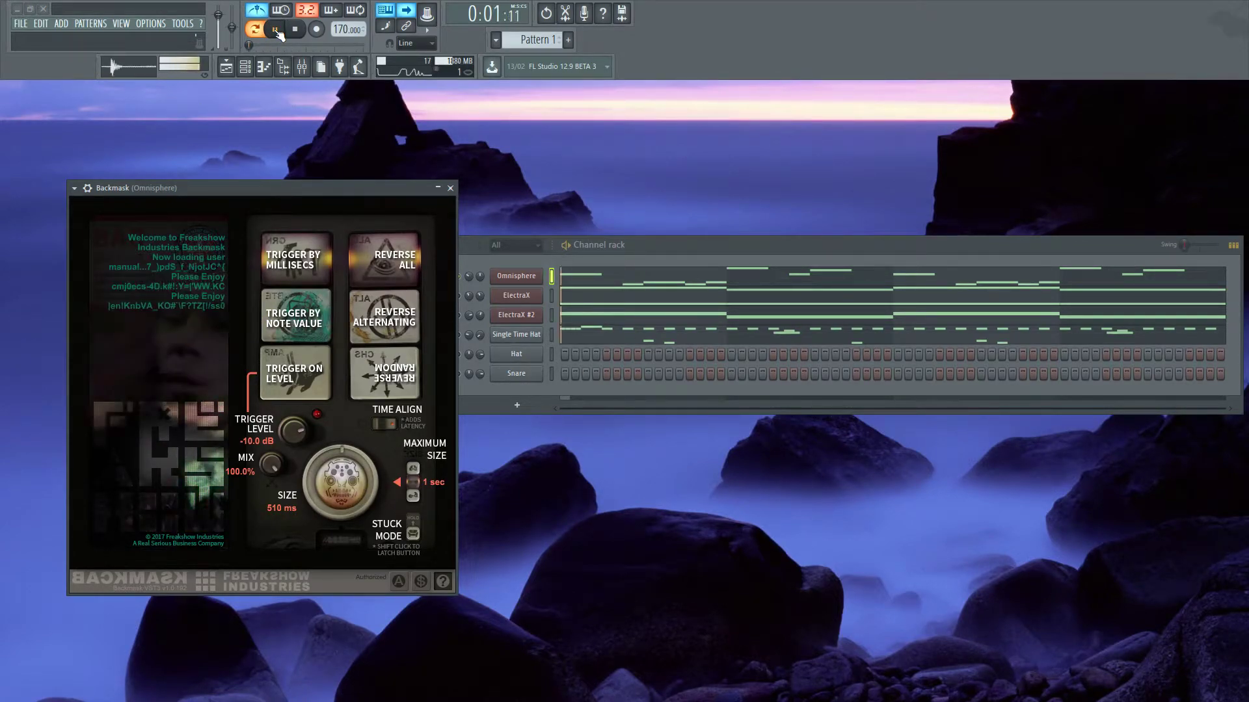
pyautogui.moveTo(379, 428)
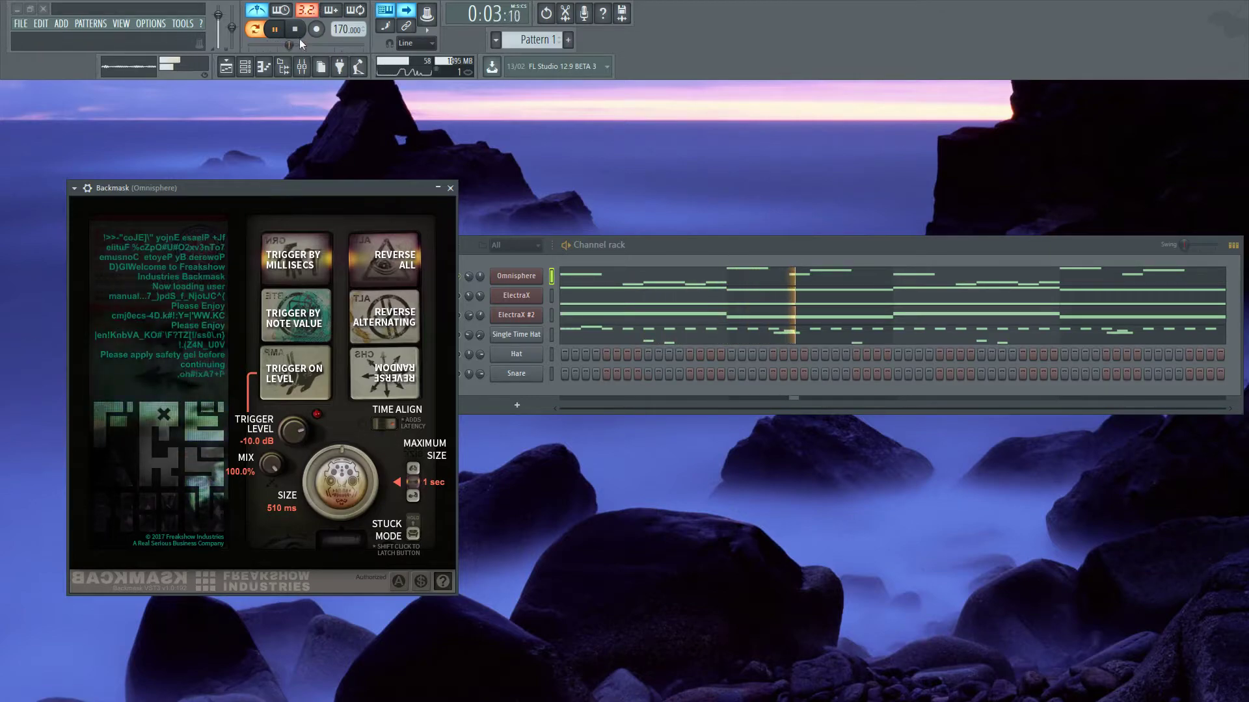
pyautogui.press('space')
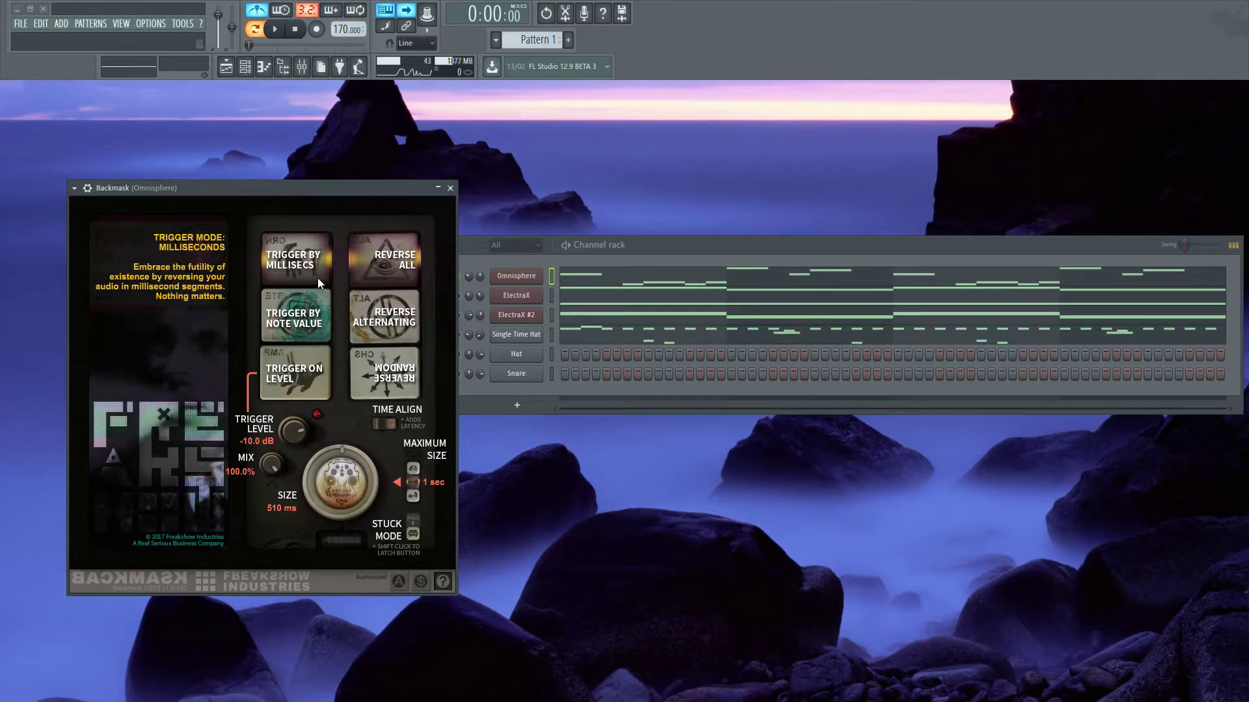
pyautogui.moveTo(282, 325)
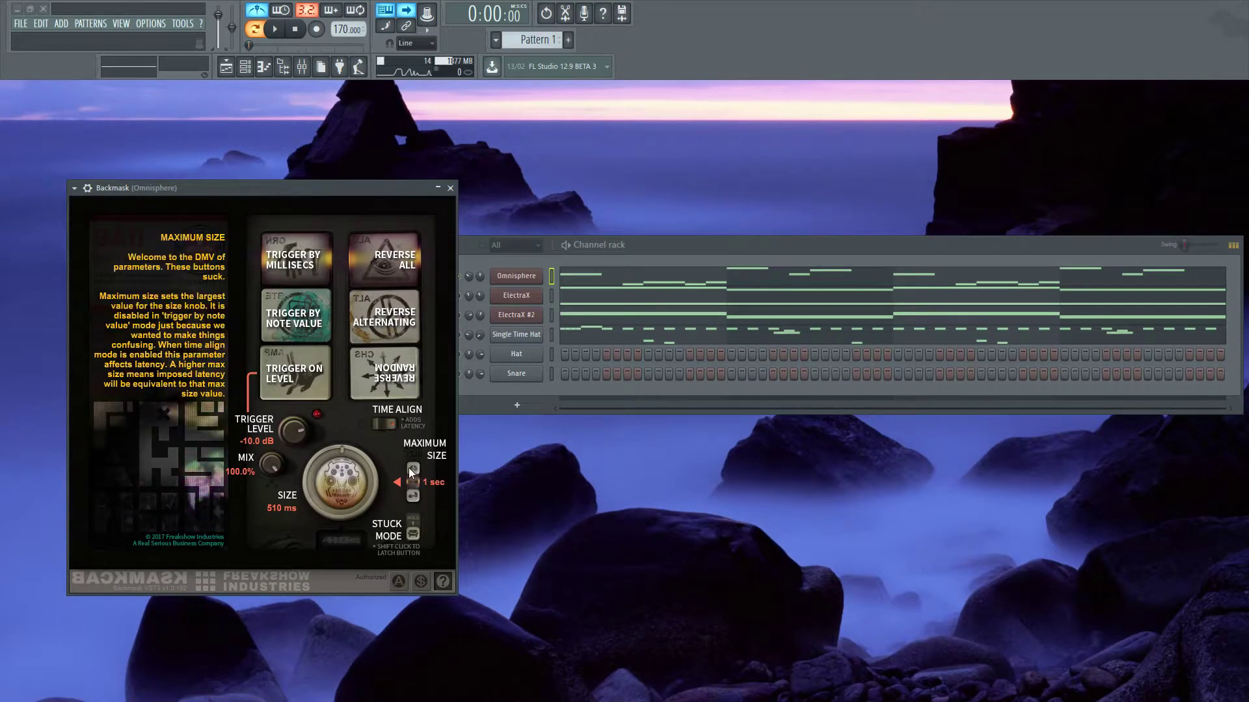
pyautogui.moveTo(303, 279)
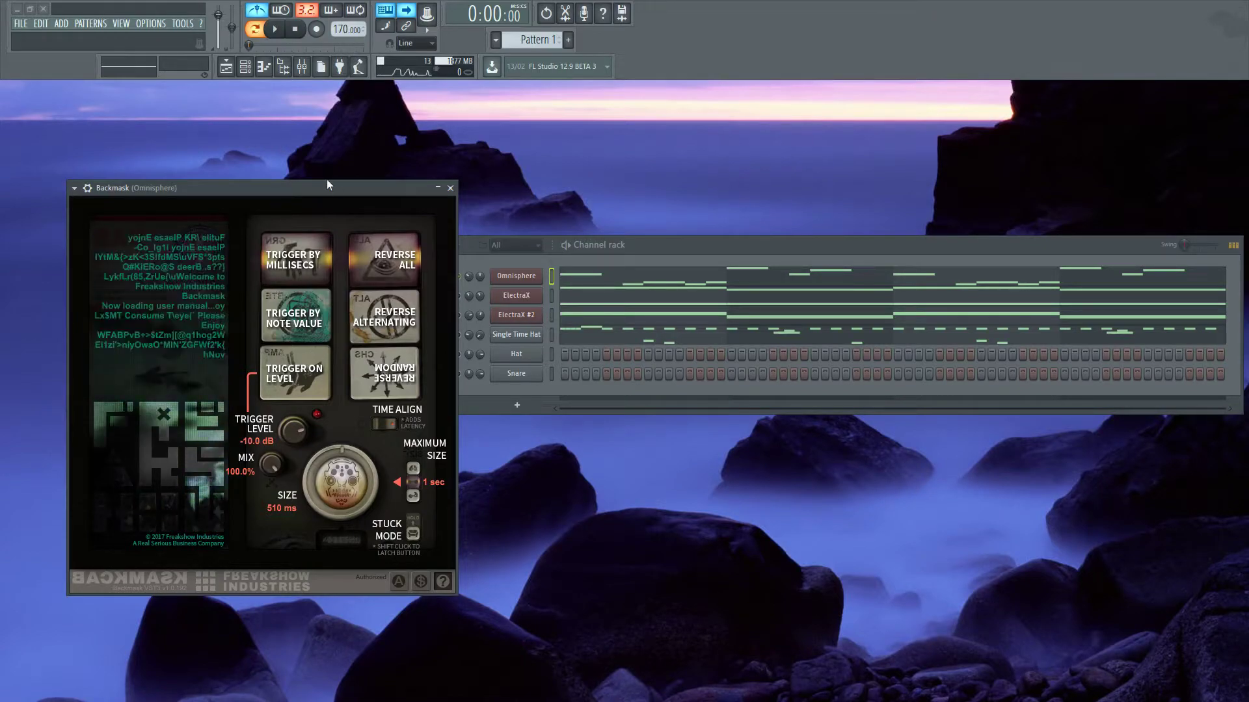
# Compare Backmask's Maximum Size options of 500 ms, 1 sec and 2 sec, returning it to 1 sec.
pyautogui.click(416, 464)
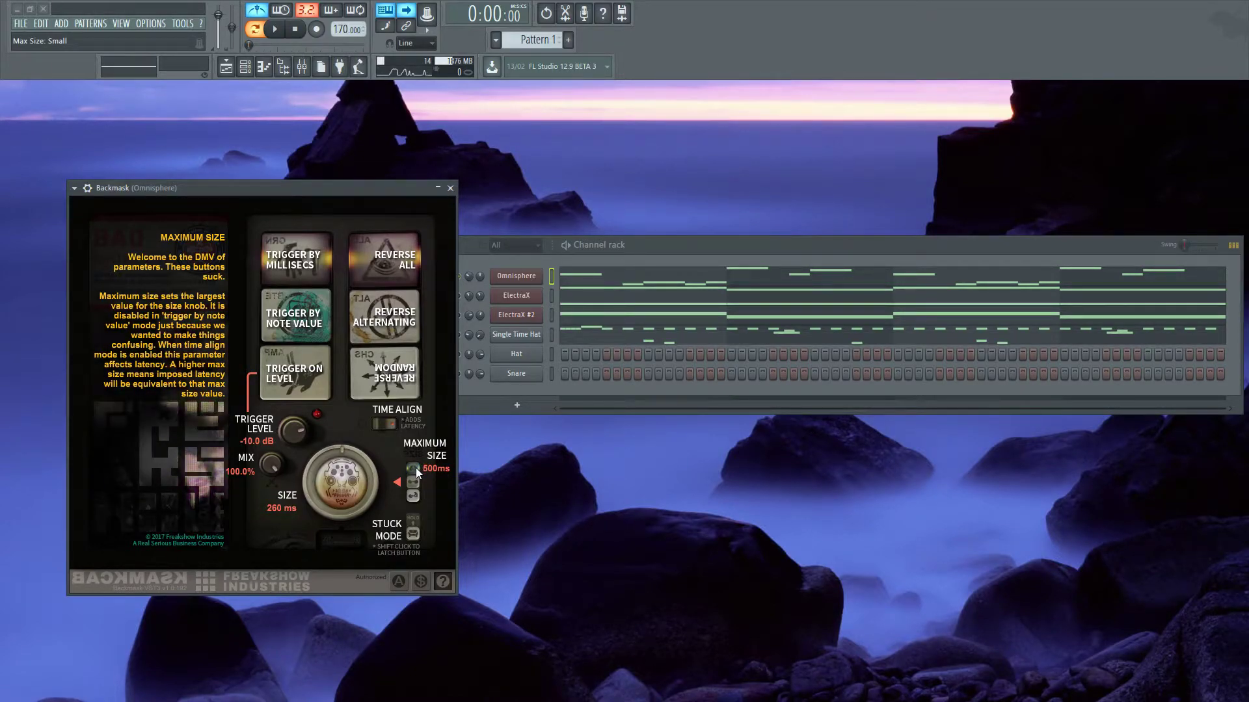
pyautogui.click(415, 485)
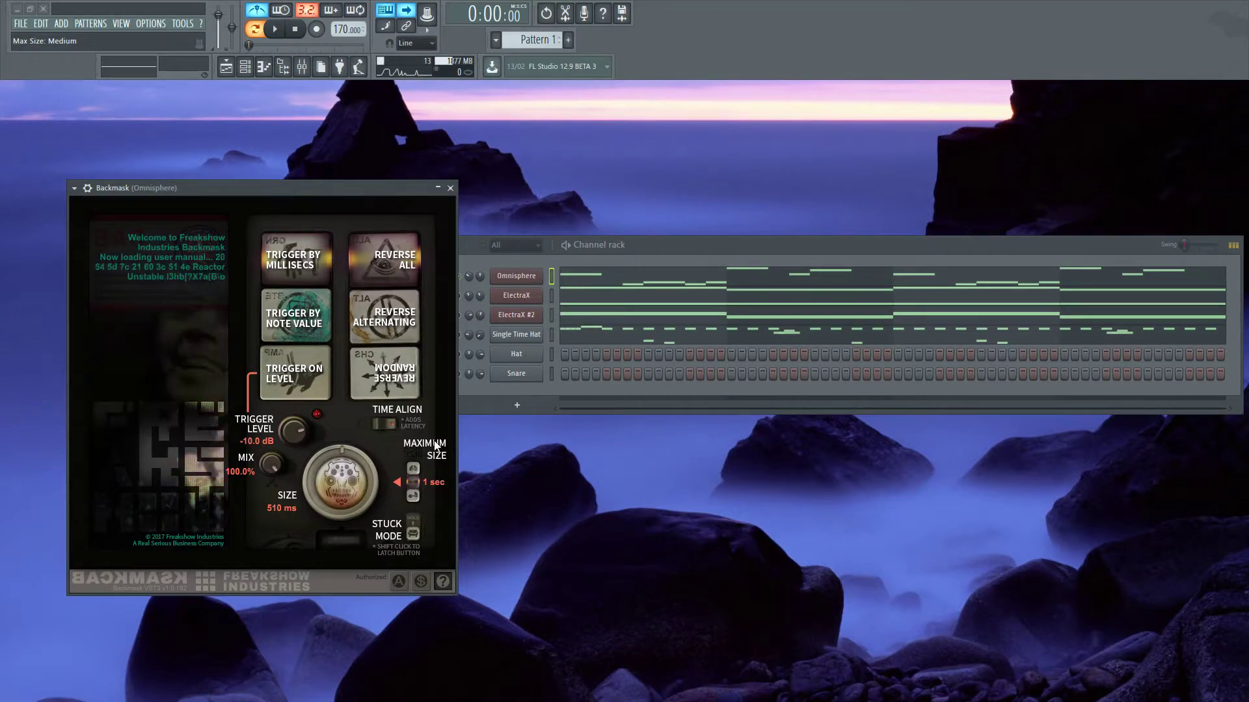
pyautogui.moveTo(409, 485)
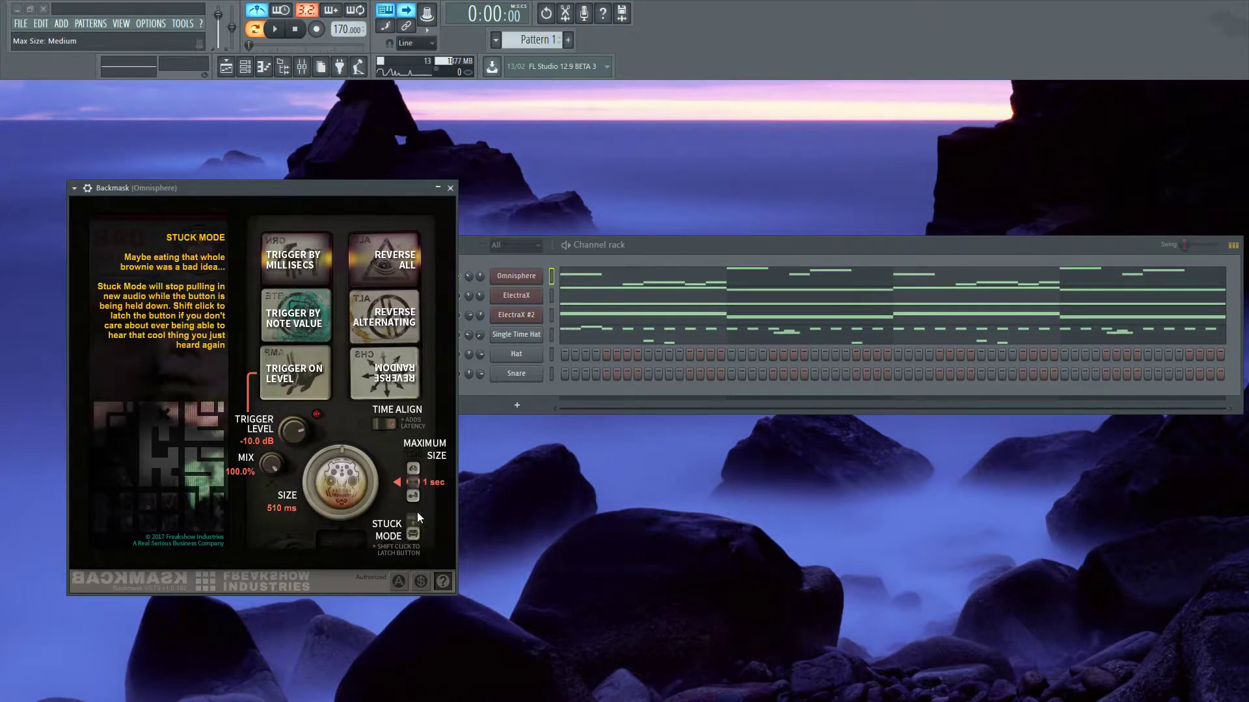
pyautogui.click(413, 471)
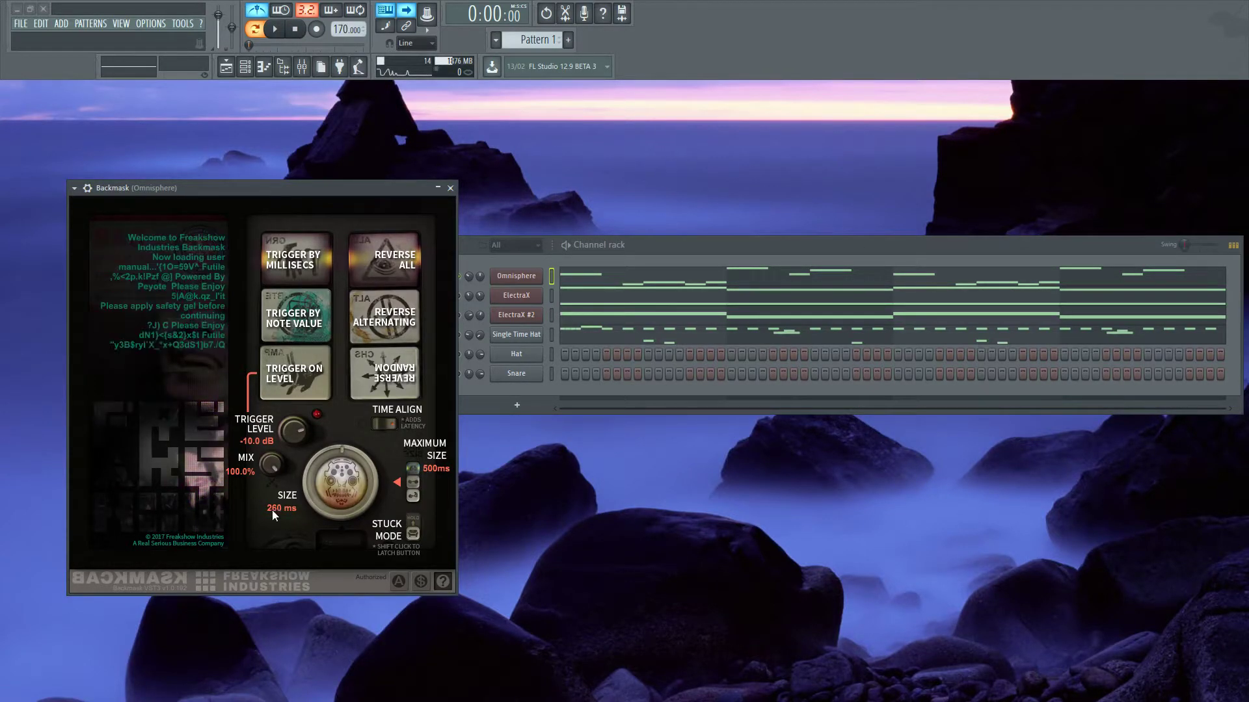
pyautogui.click(415, 480)
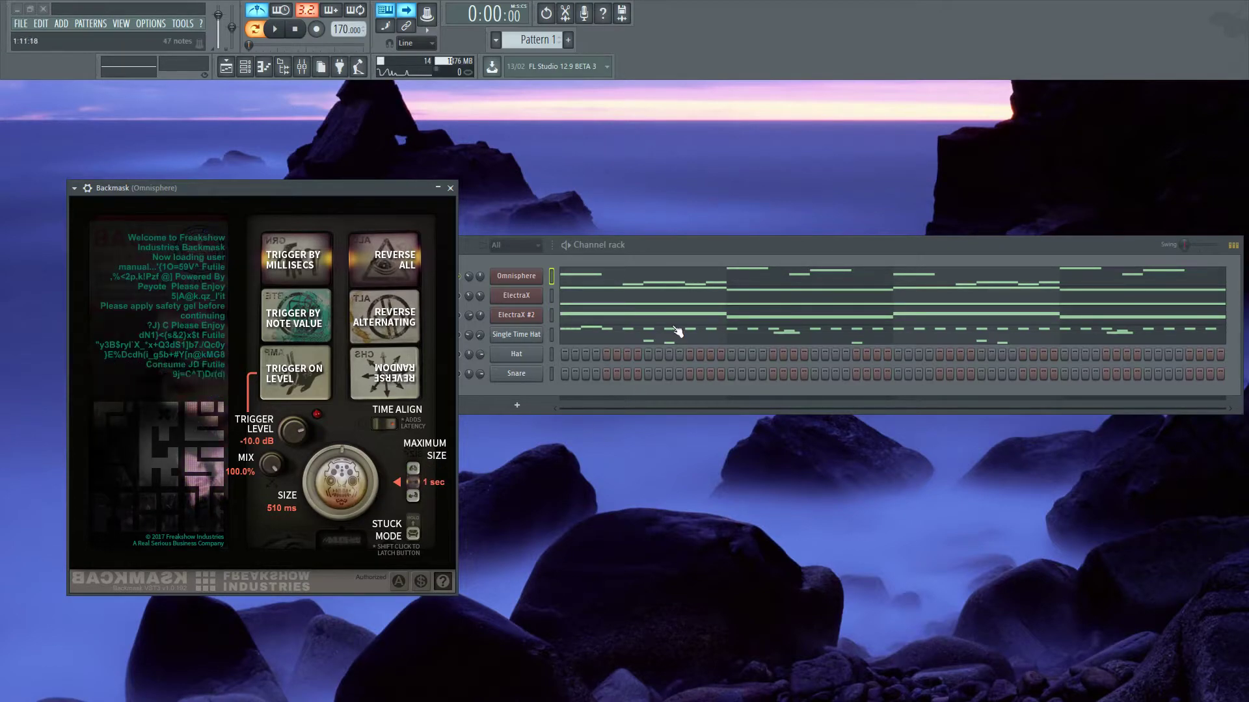
pyautogui.click(412, 499)
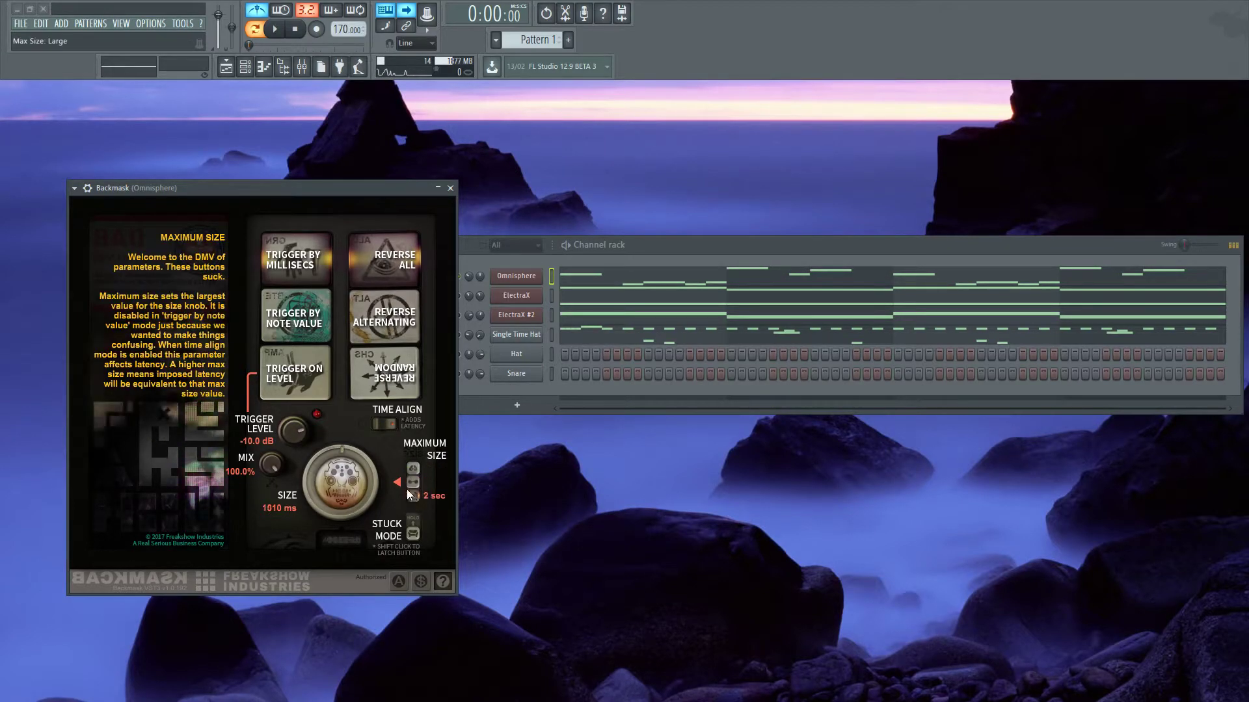
pyautogui.click(415, 482)
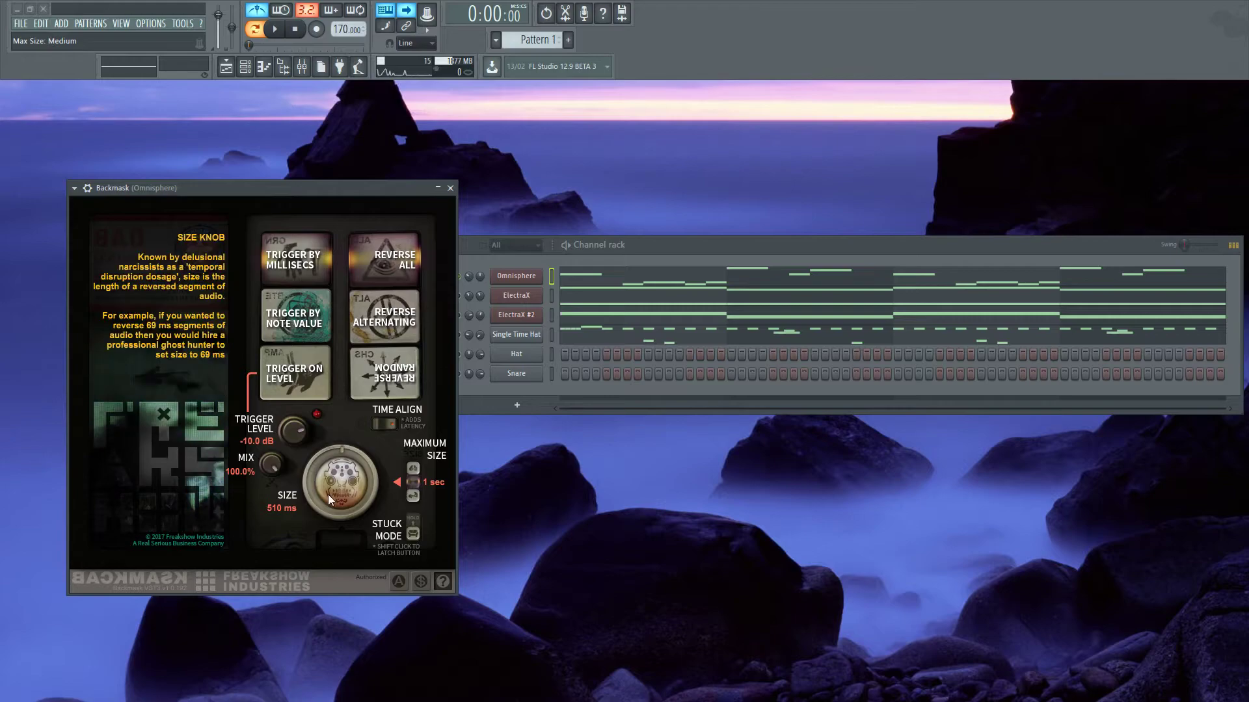
# Raise Backmask's Size to about 737 ms and set its Maximum Size to 500 ms.
pyautogui.moveTo(366, 488)
pyautogui.mouseDown()
pyautogui.moveTo(360, 460)
pyautogui.moveTo(361, 490)
pyautogui.moveTo(350, 470)
pyautogui.moveTo(334, 505)
pyautogui.moveTo(363, 471)
pyautogui.mouseUp()
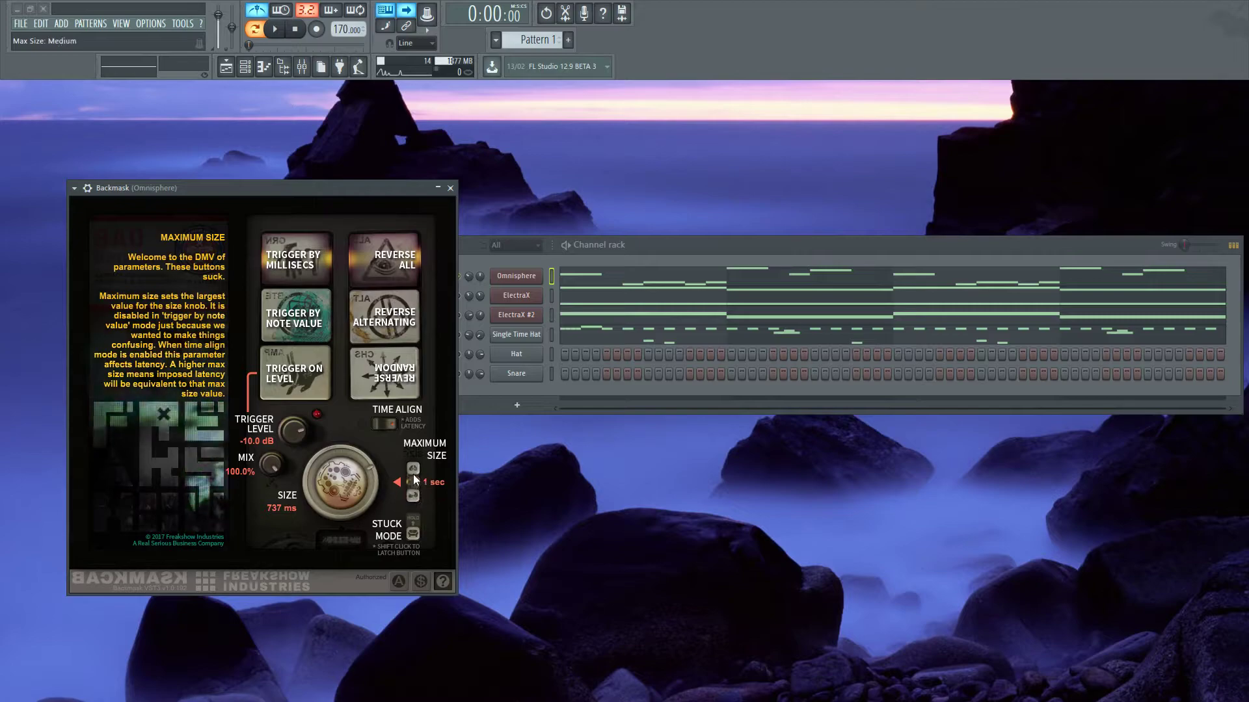
pyautogui.click(412, 470)
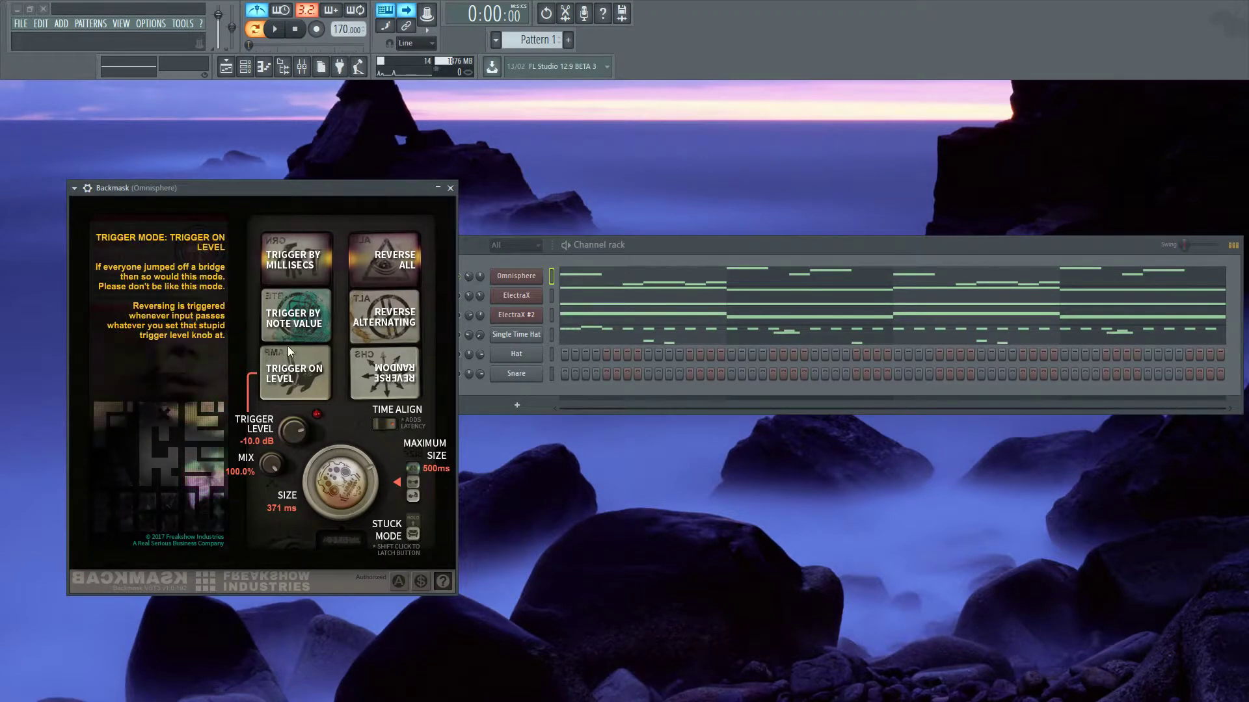
# Switch Backmask to Trigger by Note Value with Size at 1 bar and play the Omnisphere pattern.
pyautogui.click(300, 334)
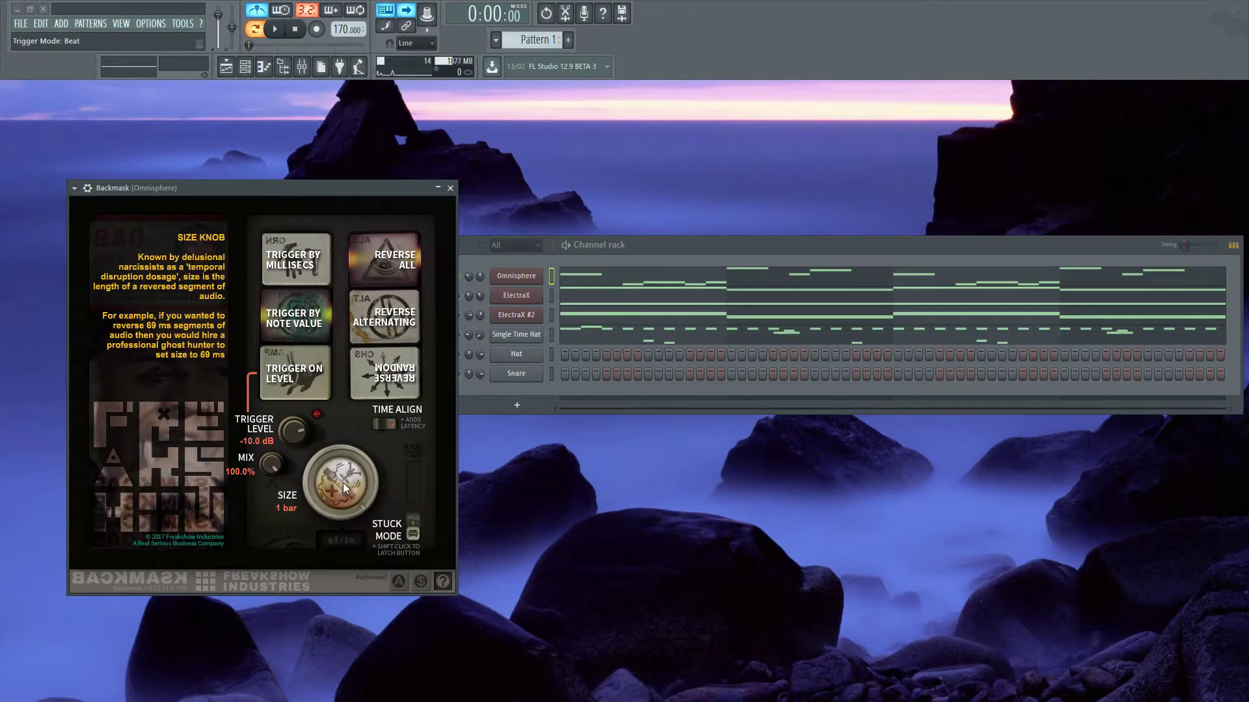
pyautogui.moveTo(343, 518); pyautogui.dragTo(348, 466)
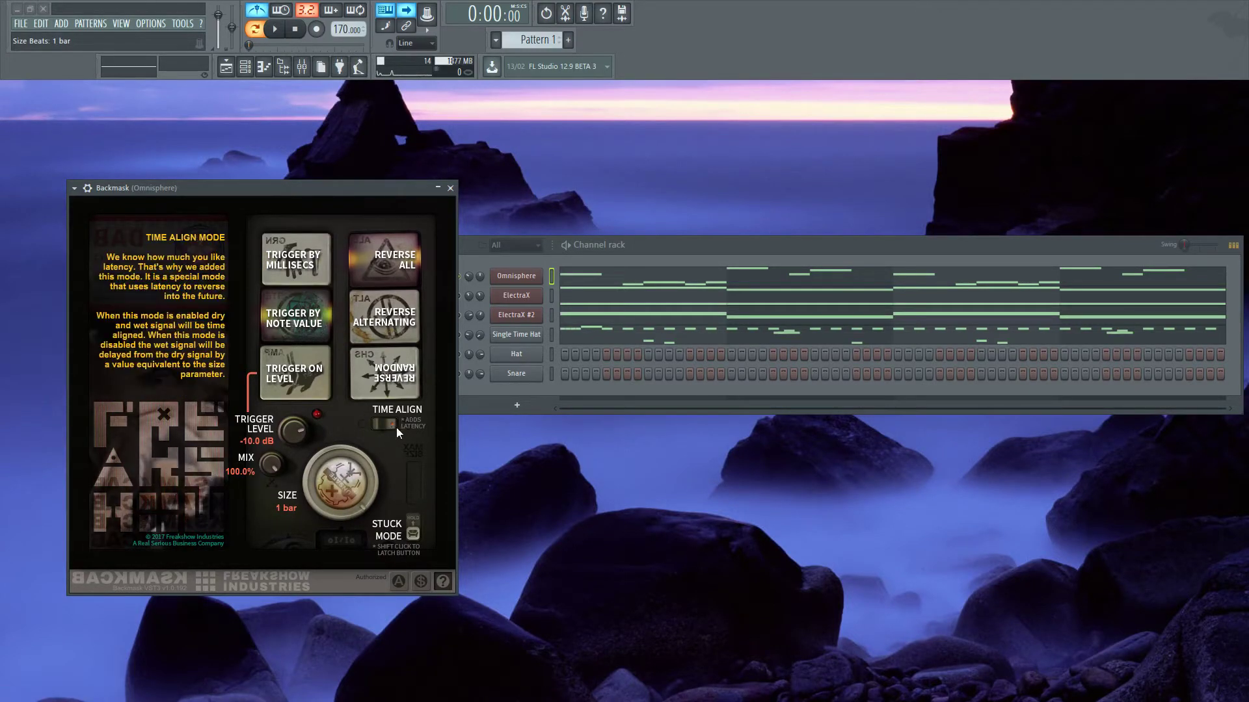
pyautogui.moveTo(662, 242); pyautogui.dragTo(674, 246)
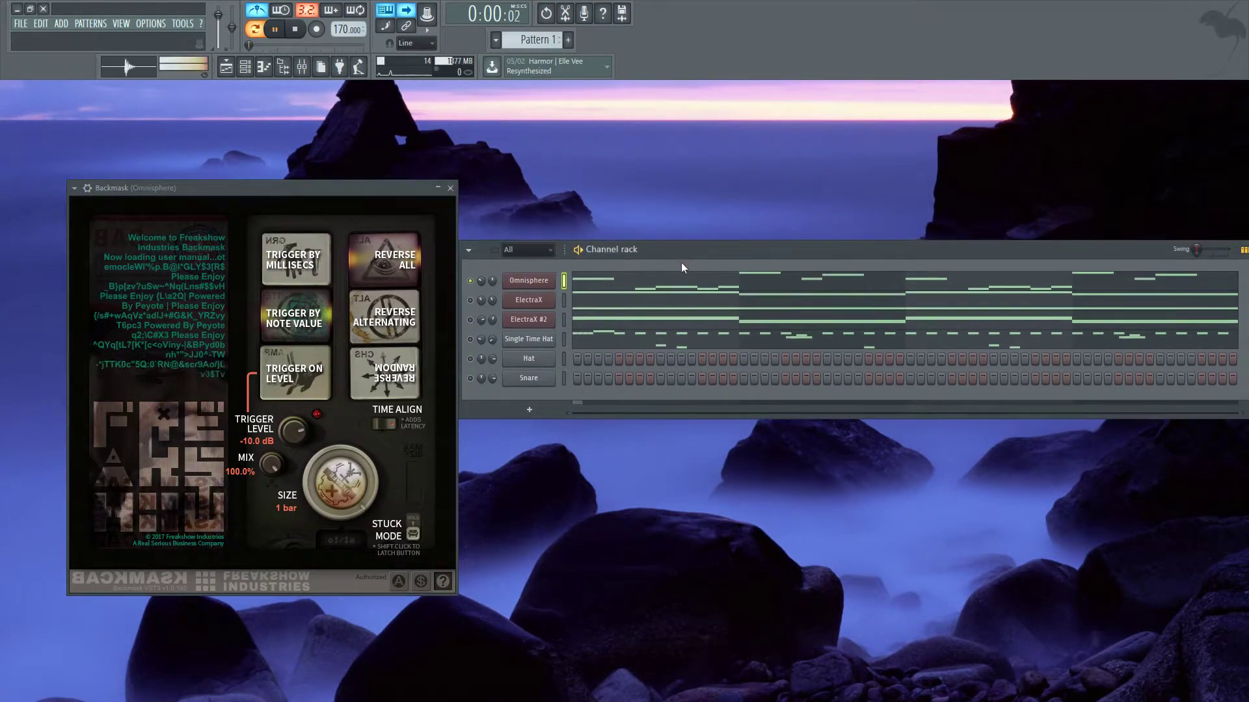
pyautogui.press('space')
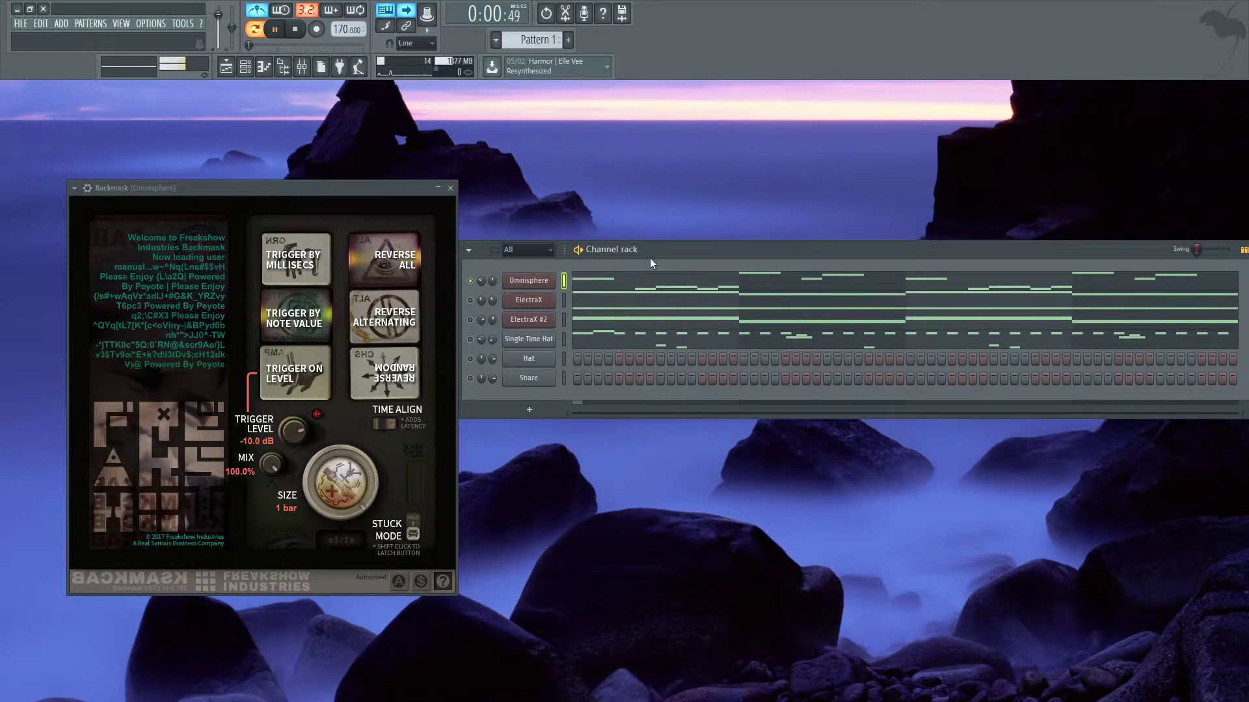
# Turn off the metronome, unmute the Single Time Hat and adjust its volume while listening along with the reversed melody.
pyautogui.click(260, 18)
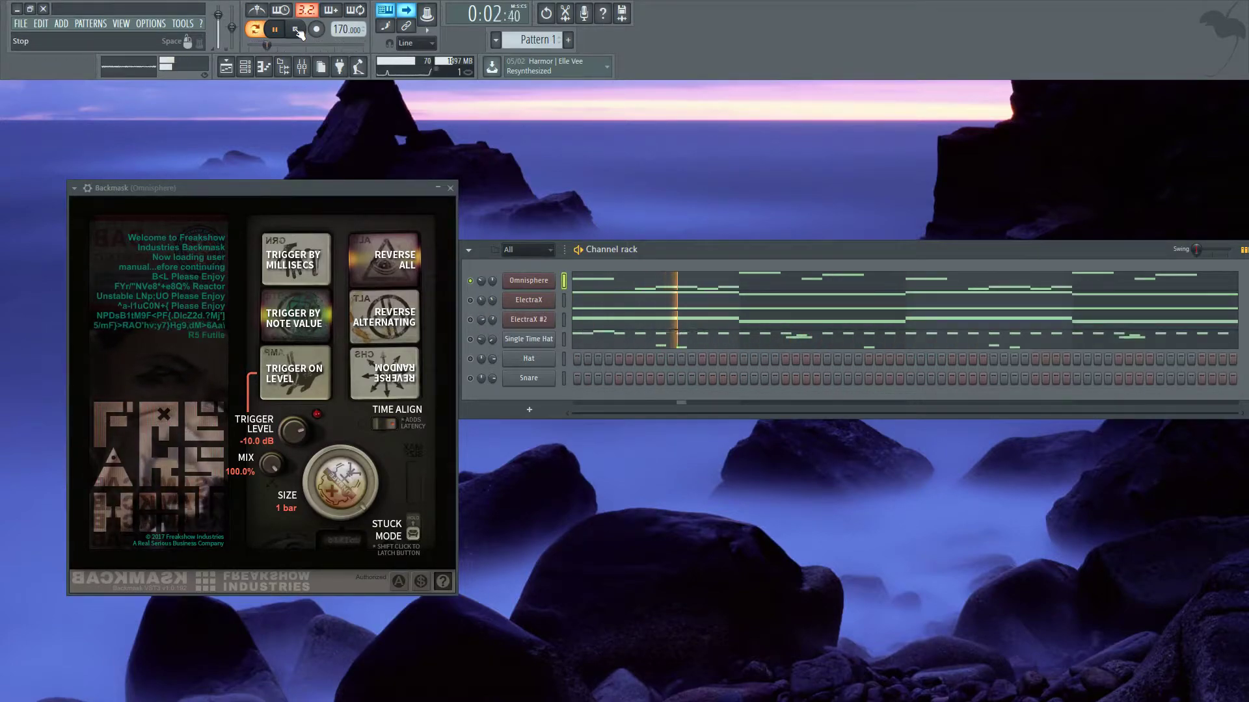
pyautogui.click(470, 340)
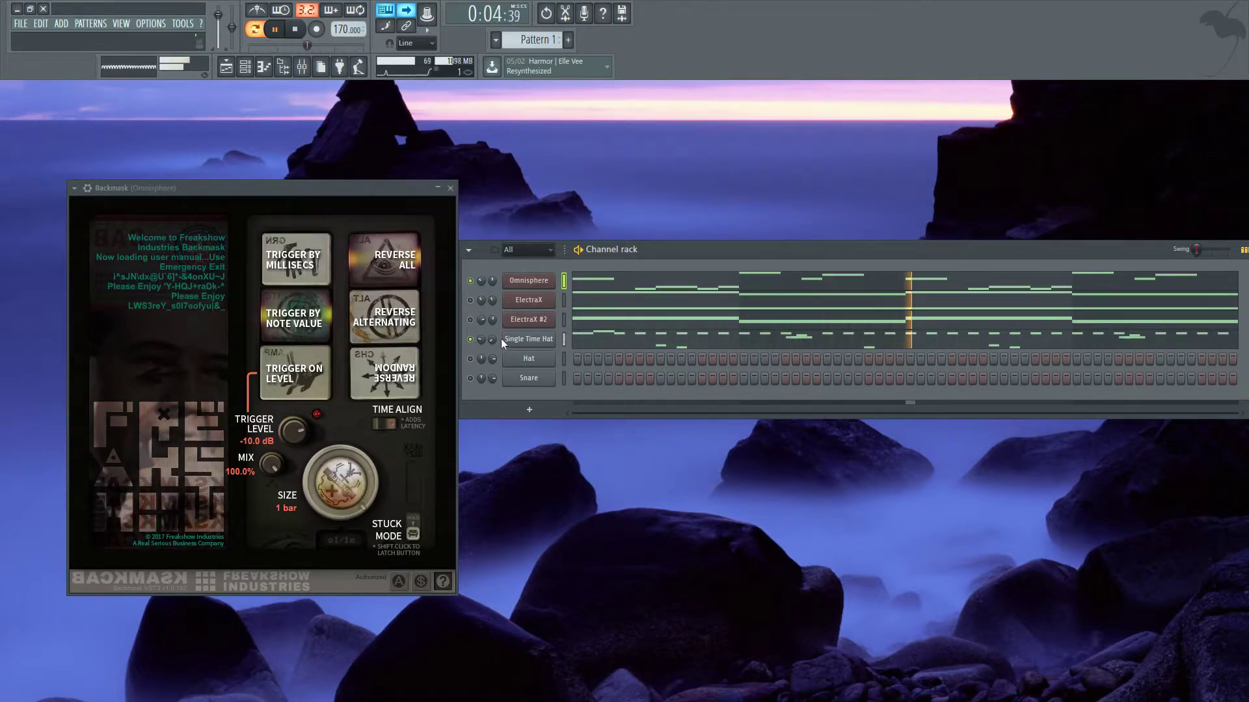
pyautogui.moveTo(493, 339); pyautogui.dragTo(492, 316)
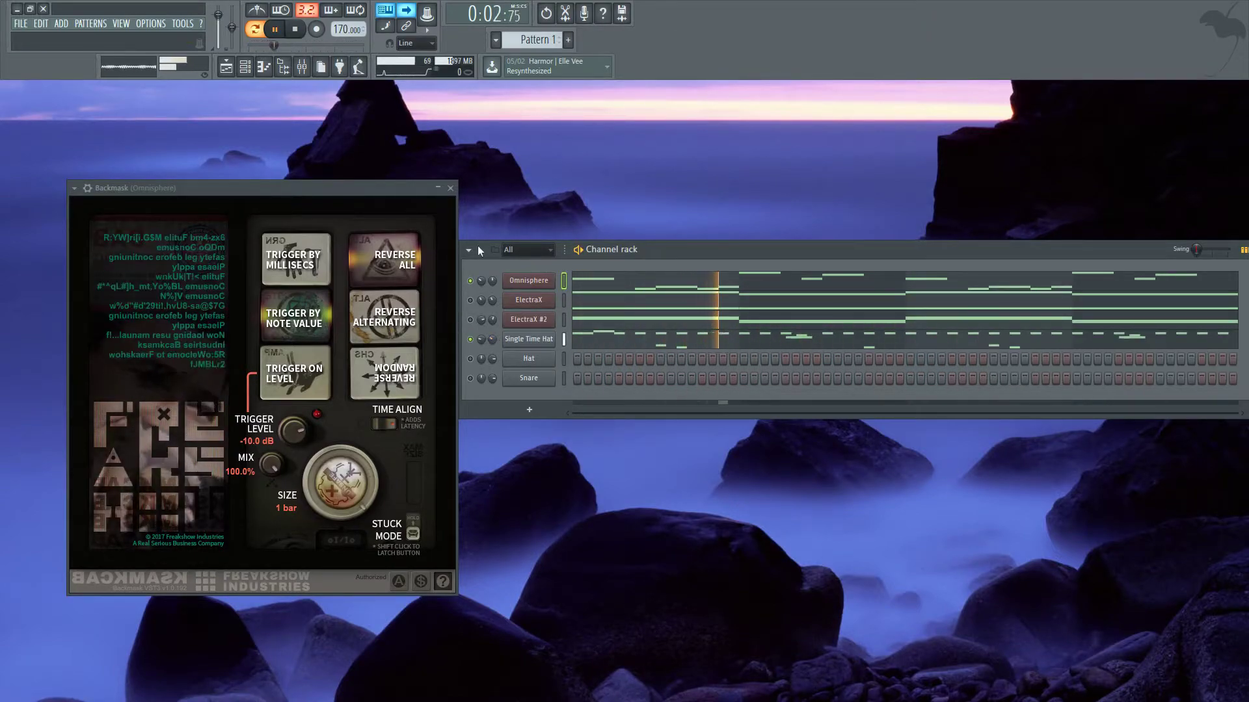
pyautogui.press('space')
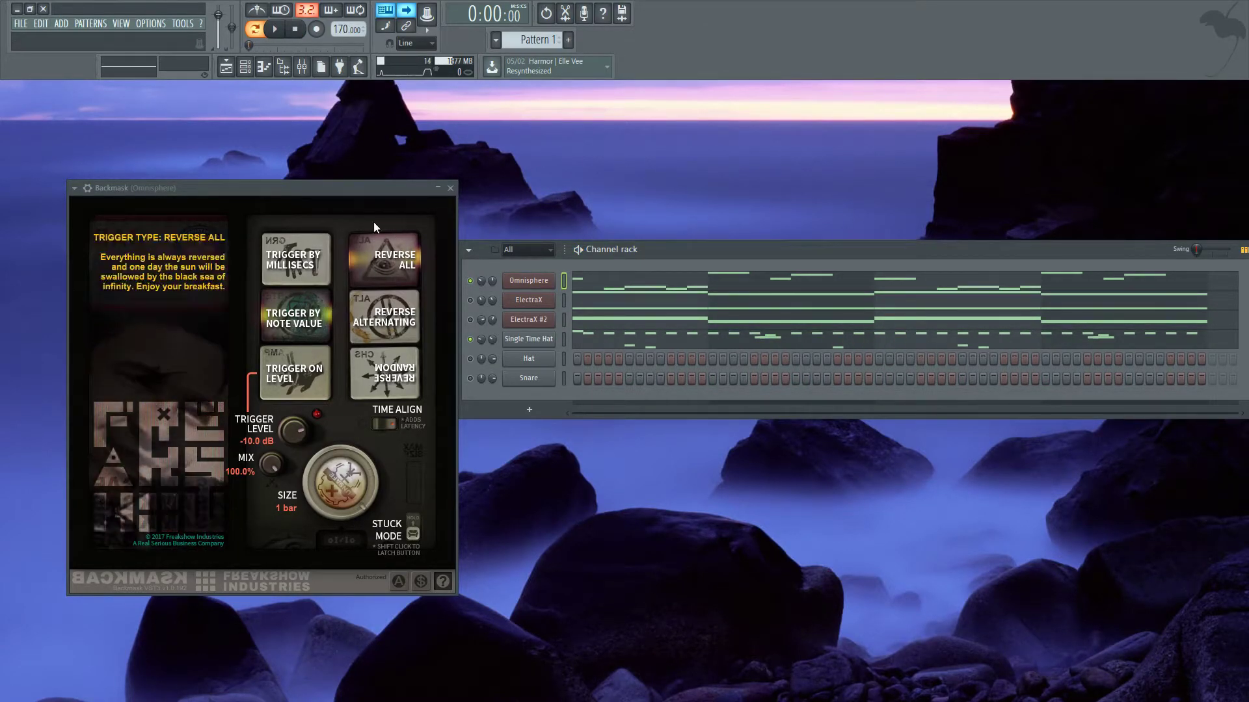
# Switch Backmask to Trigger on Level and play the pattern with the trigger level at -10.0 dB.
pyautogui.click(295, 386)
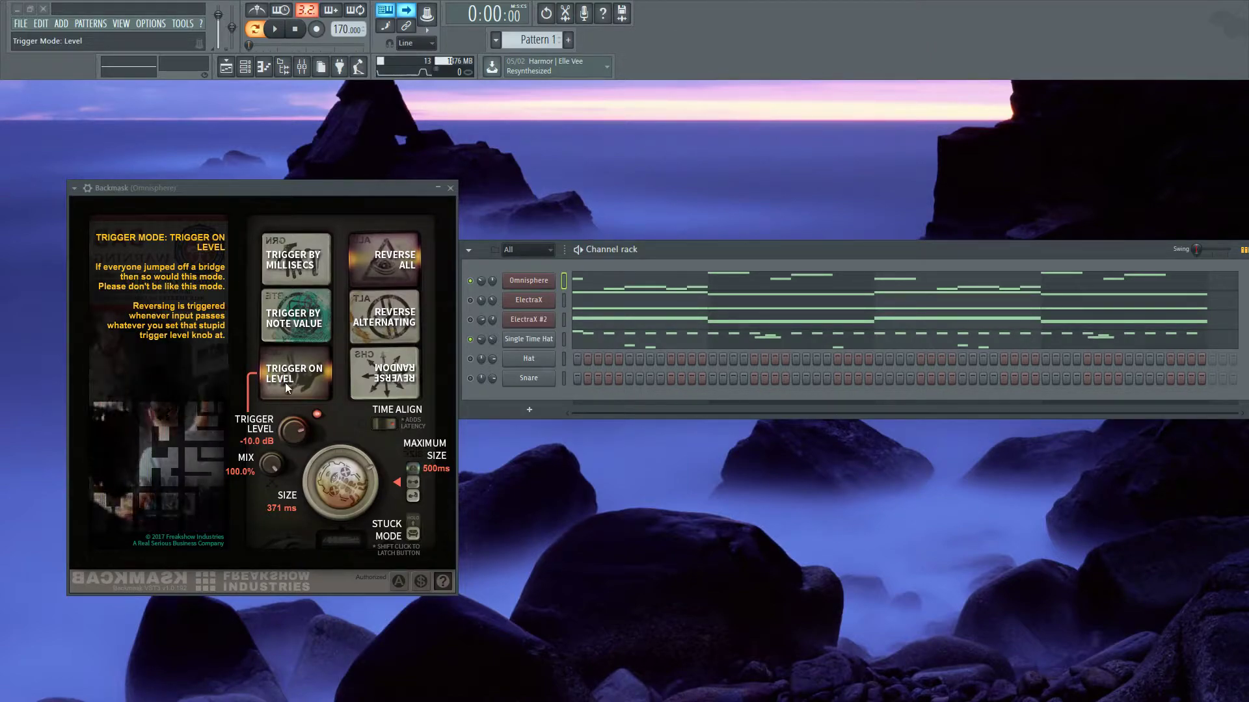
pyautogui.moveTo(285, 434)
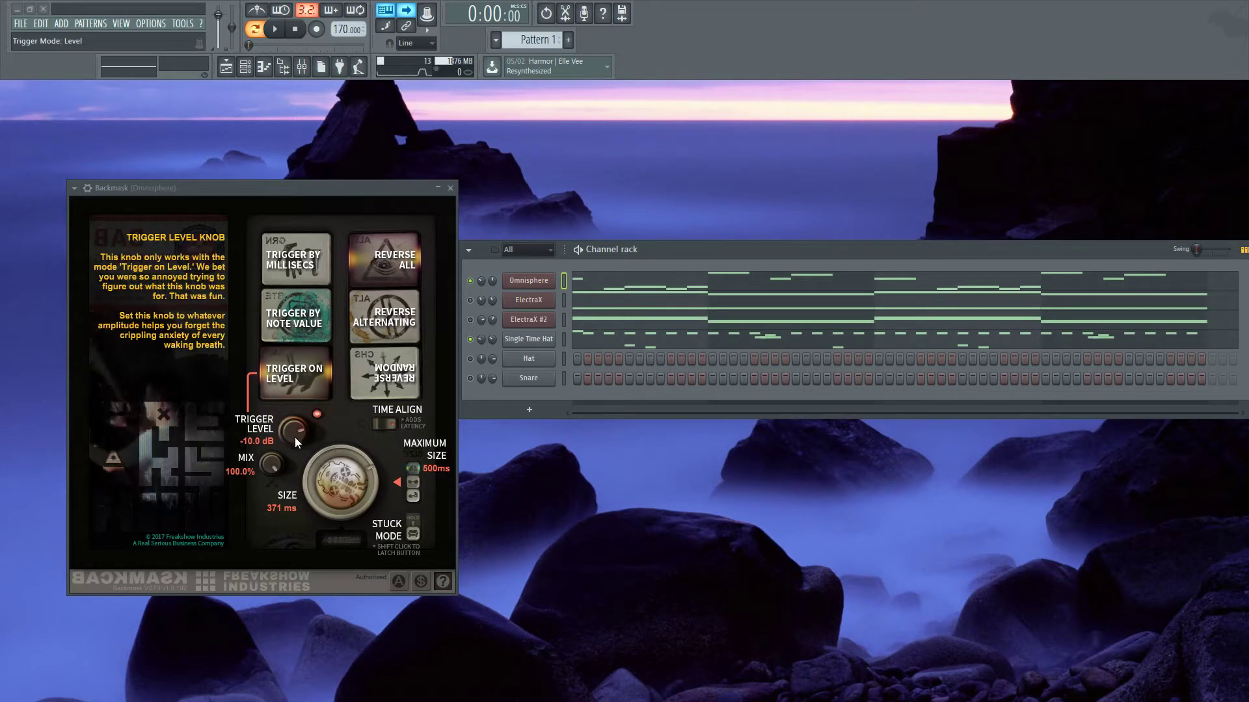
pyautogui.press('space')
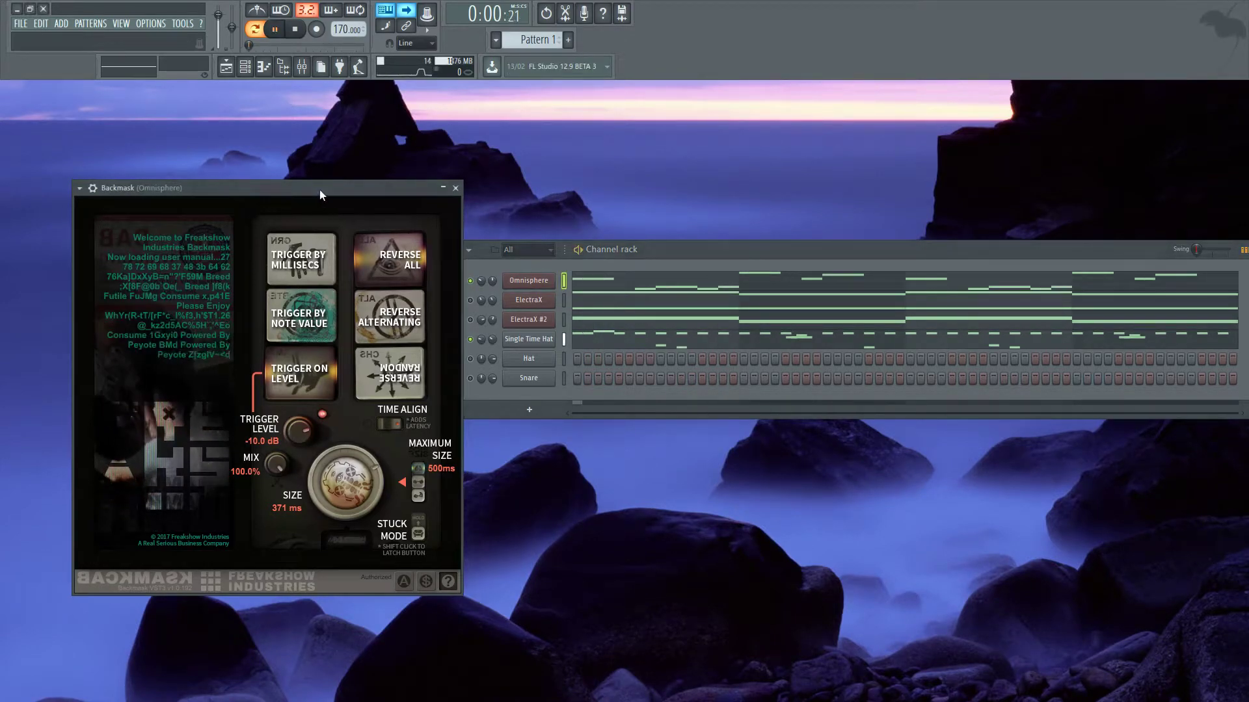
pyautogui.moveTo(317, 193); pyautogui.dragTo(312, 190)
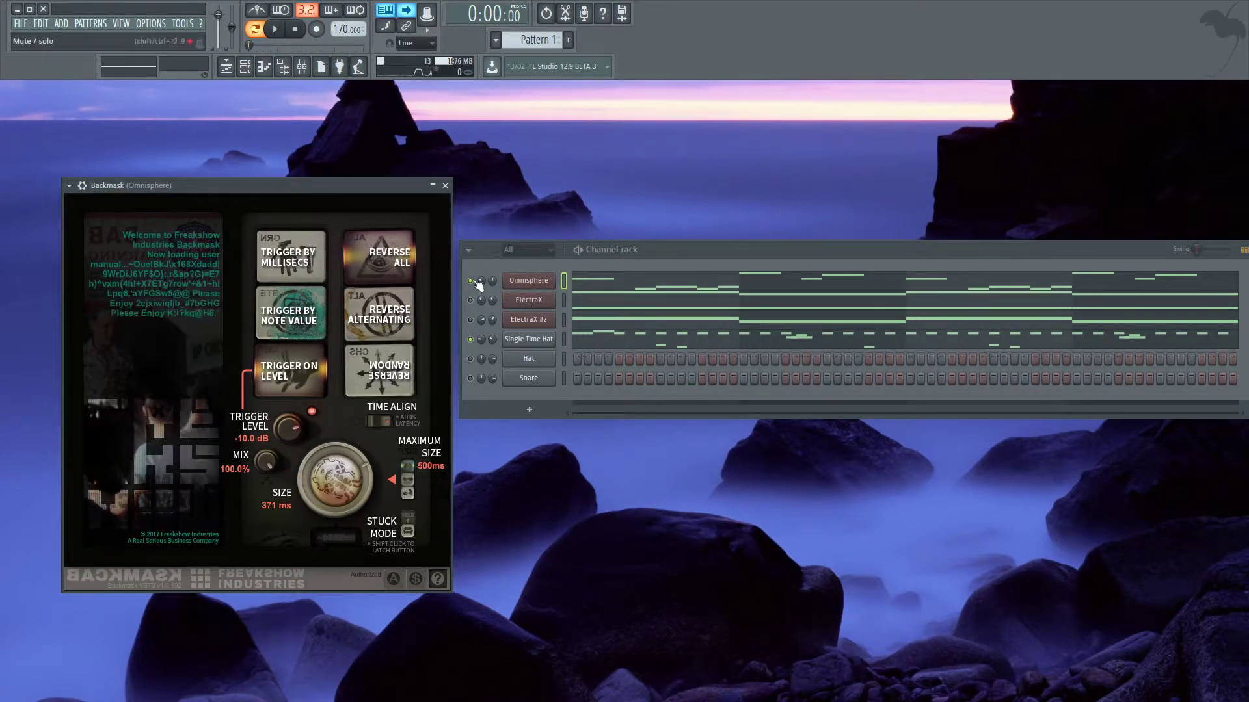
# Raise the Omnisphere channel's volume, lower Backmask's Trigger Level to -25.9 dB, and play the pattern to hear it.
pyautogui.moveTo(493, 281); pyautogui.dragTo(493, 267)
pyautogui.moveTo(281, 447)
pyautogui.moveTo(291, 443); pyautogui.dragTo(291, 475)
pyautogui.press('space')
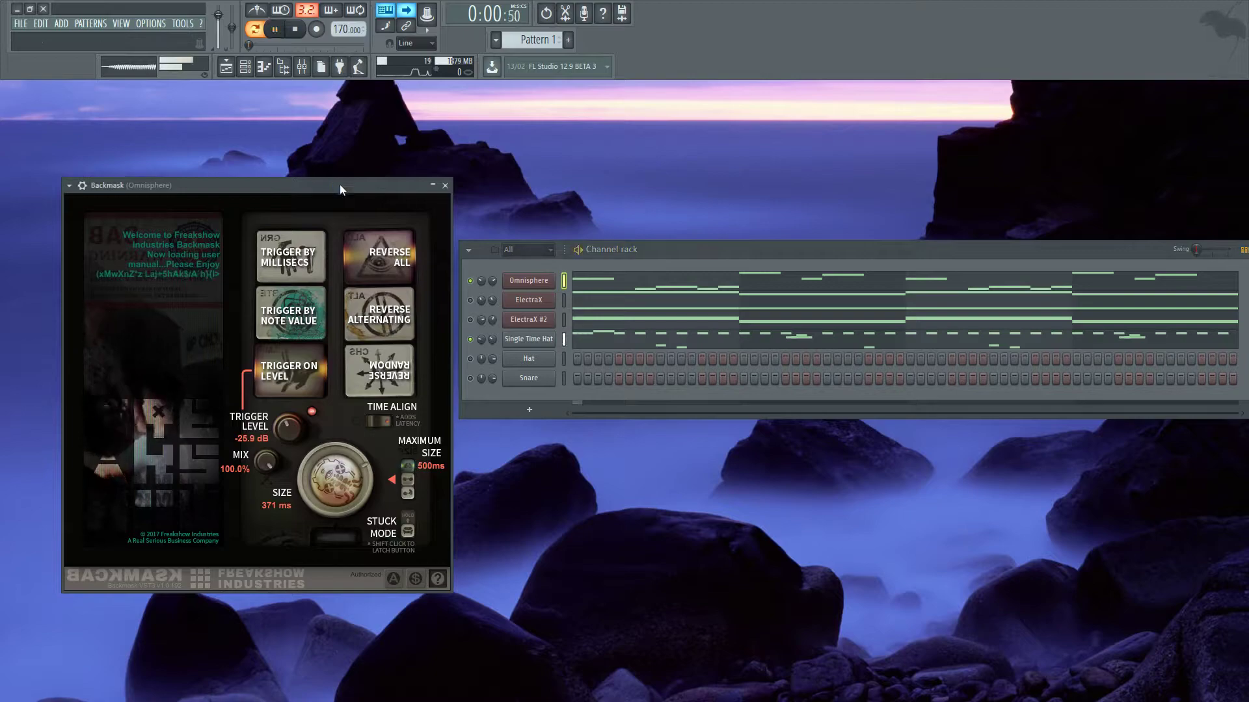
pyautogui.moveTo(292, 429)
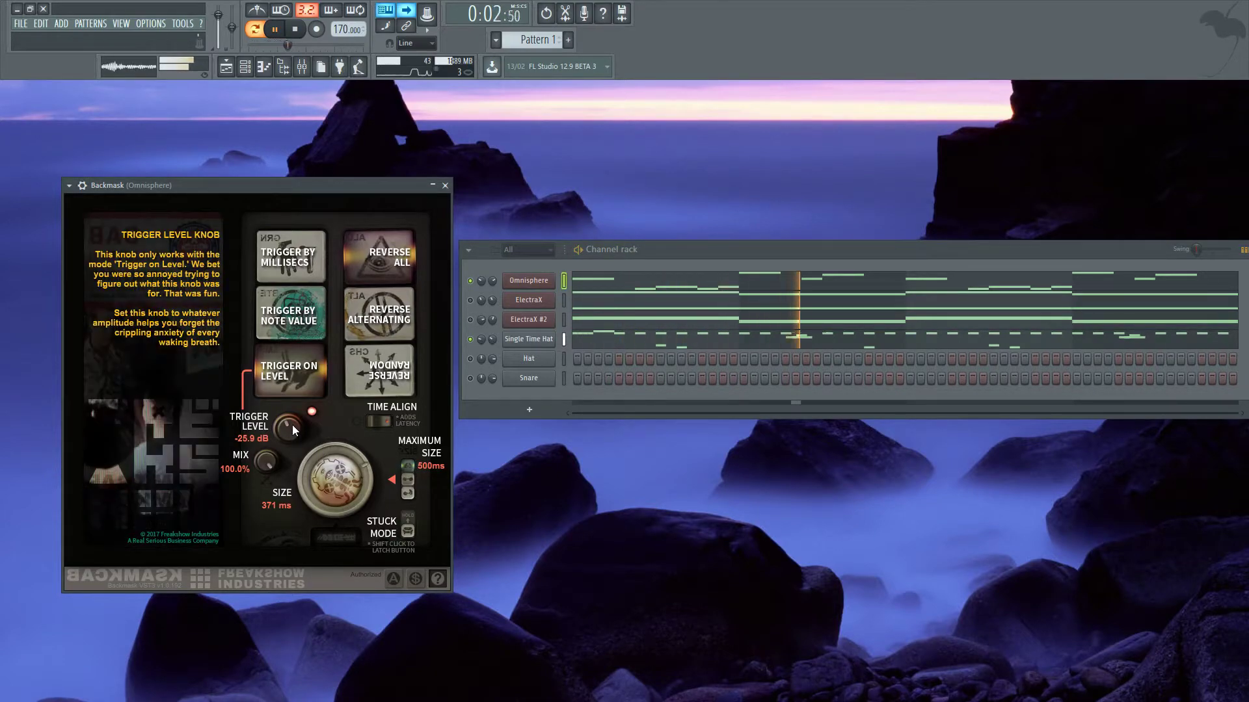
pyautogui.press('space')
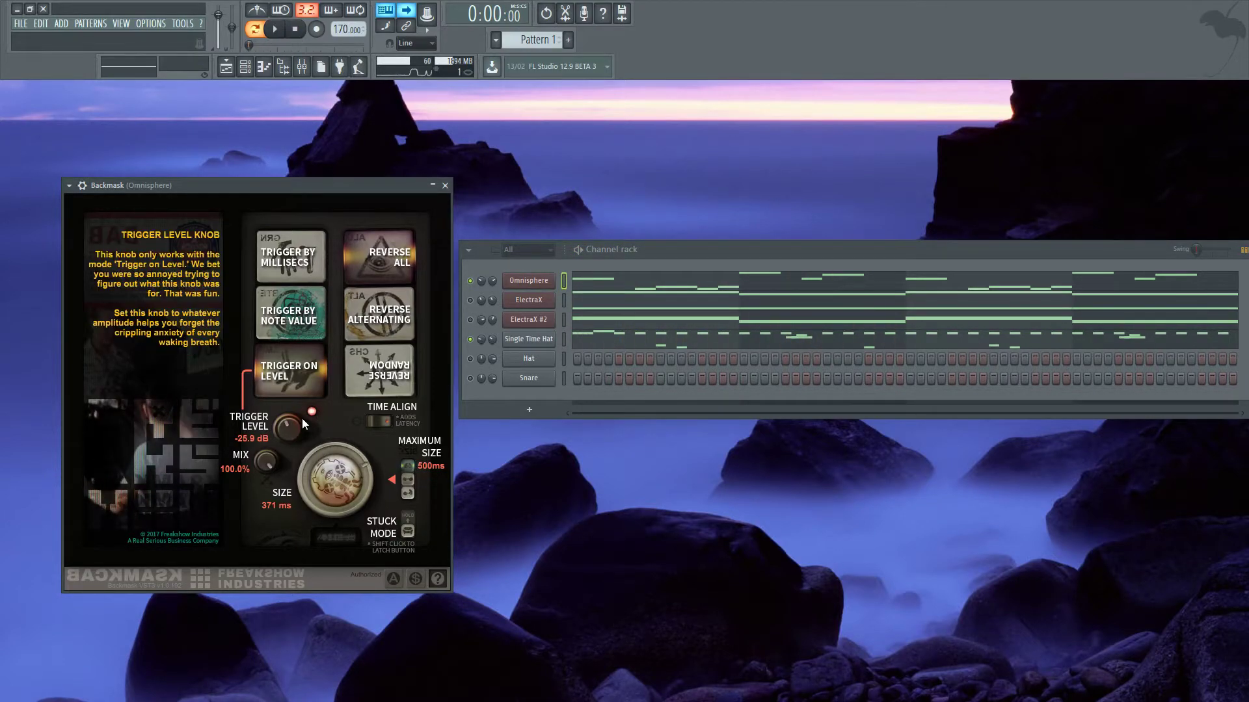
# Set Backmask's Trigger Level to -5.6 dB and return the trigger mode to Trigger by Note Value.
pyautogui.moveTo(287, 428)
pyautogui.mouseDown()
pyautogui.moveTo(287, 406)
pyautogui.moveTo(306, 444)
pyautogui.mouseUp()
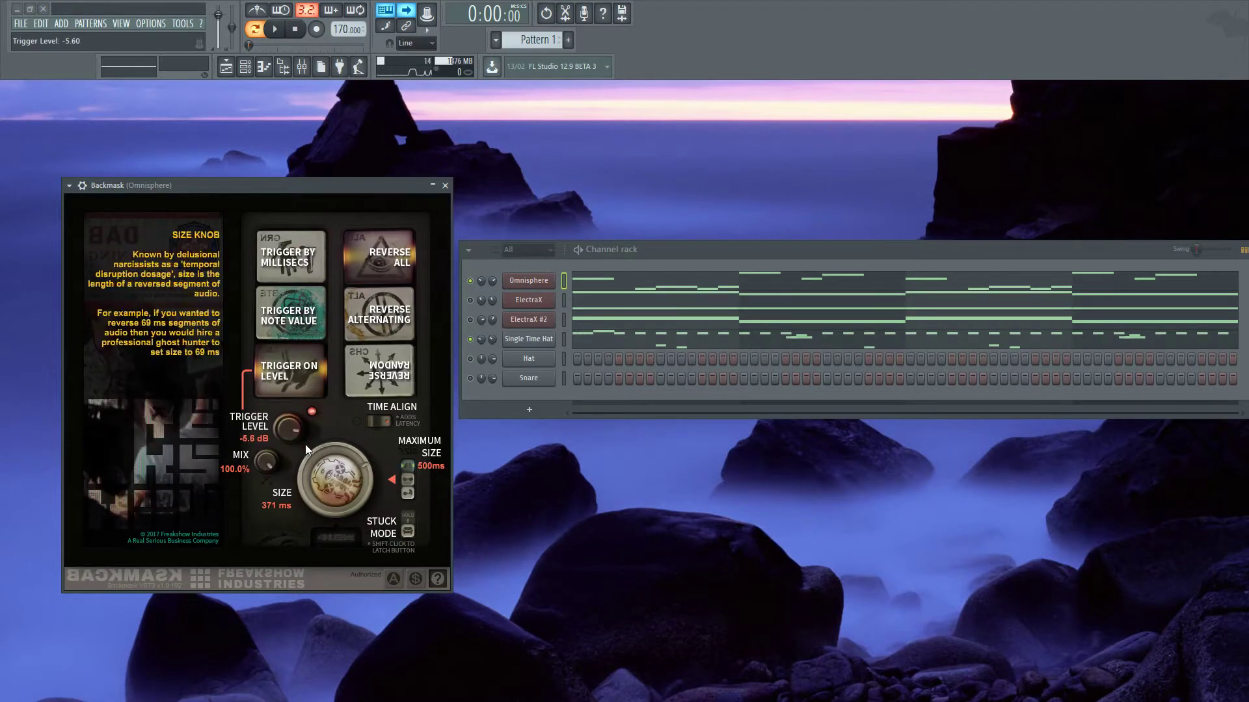
pyautogui.click(295, 260)
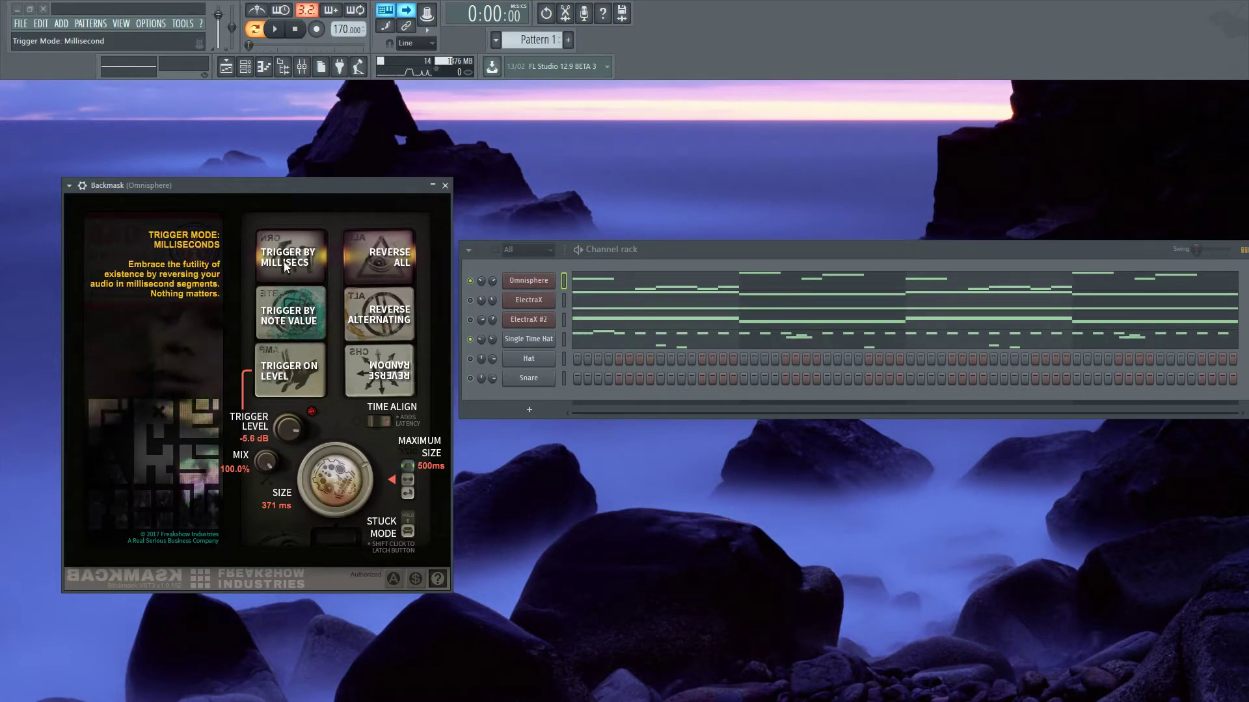
pyautogui.click(290, 316)
# Move the Channel rack up level with the Backmask window and engage Backmask's Stuck Mode.
pyautogui.moveTo(667, 246); pyautogui.dragTo(662, 188)
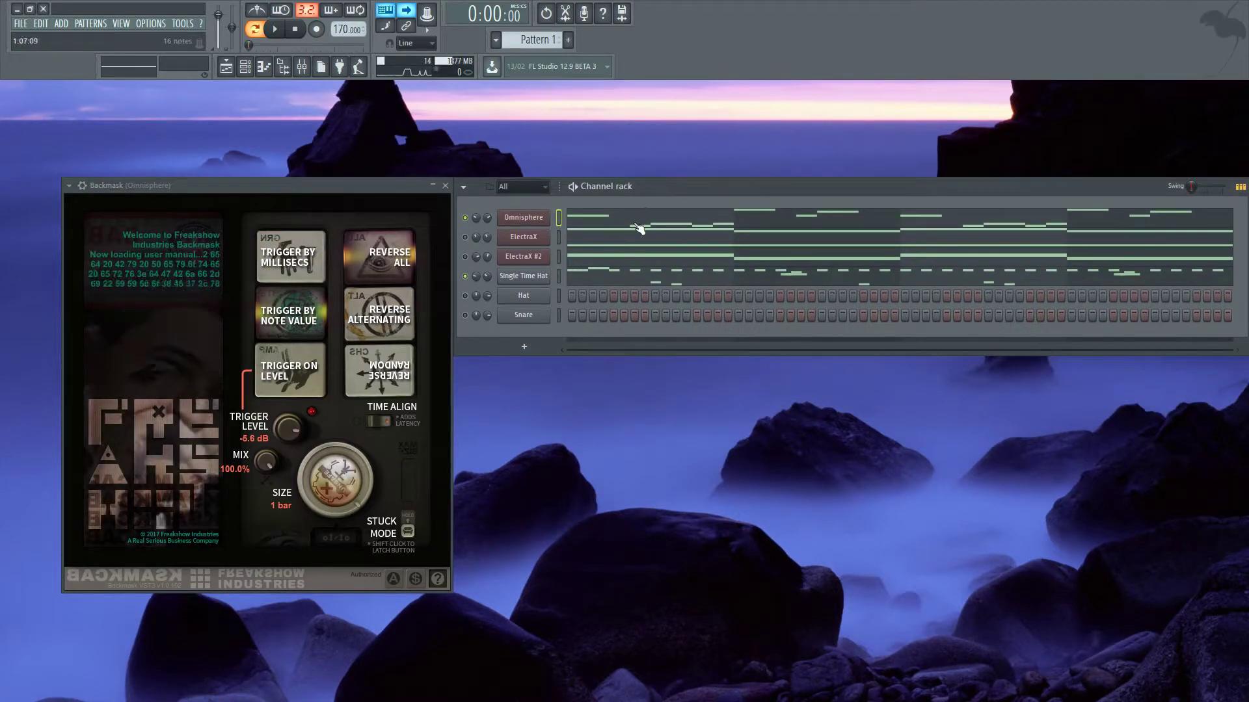
pyautogui.click(405, 532)
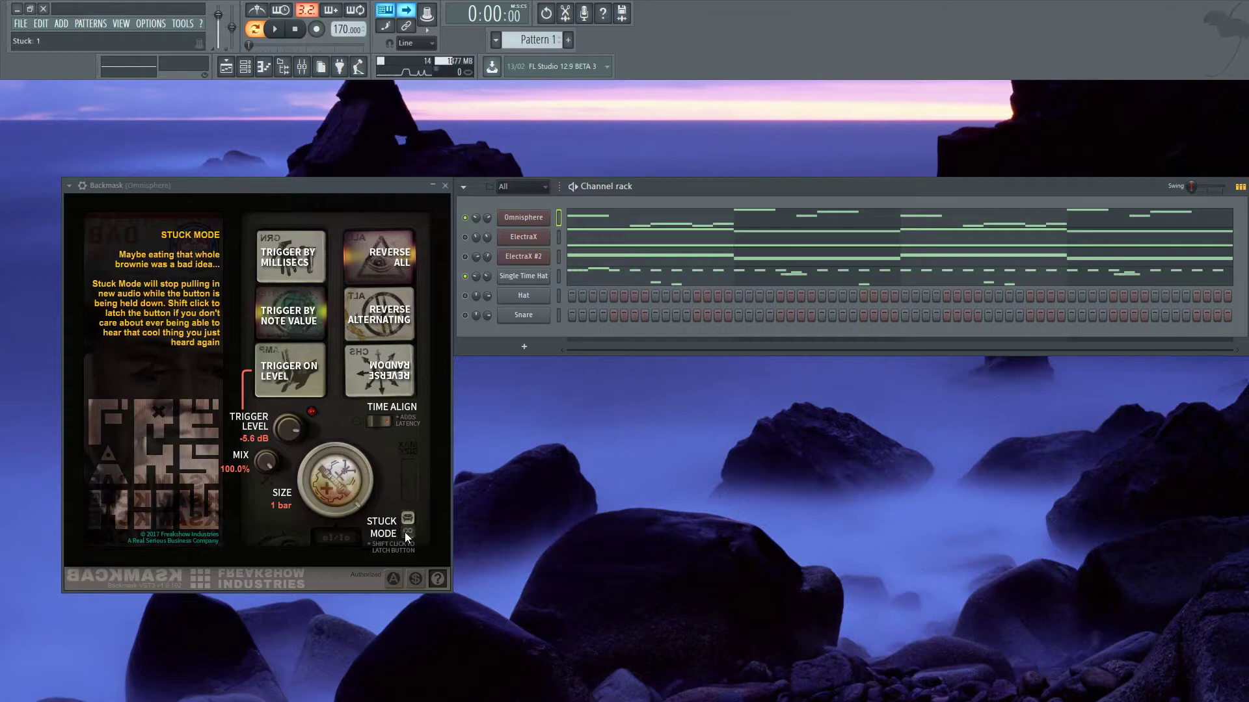
pyautogui.click(404, 532)
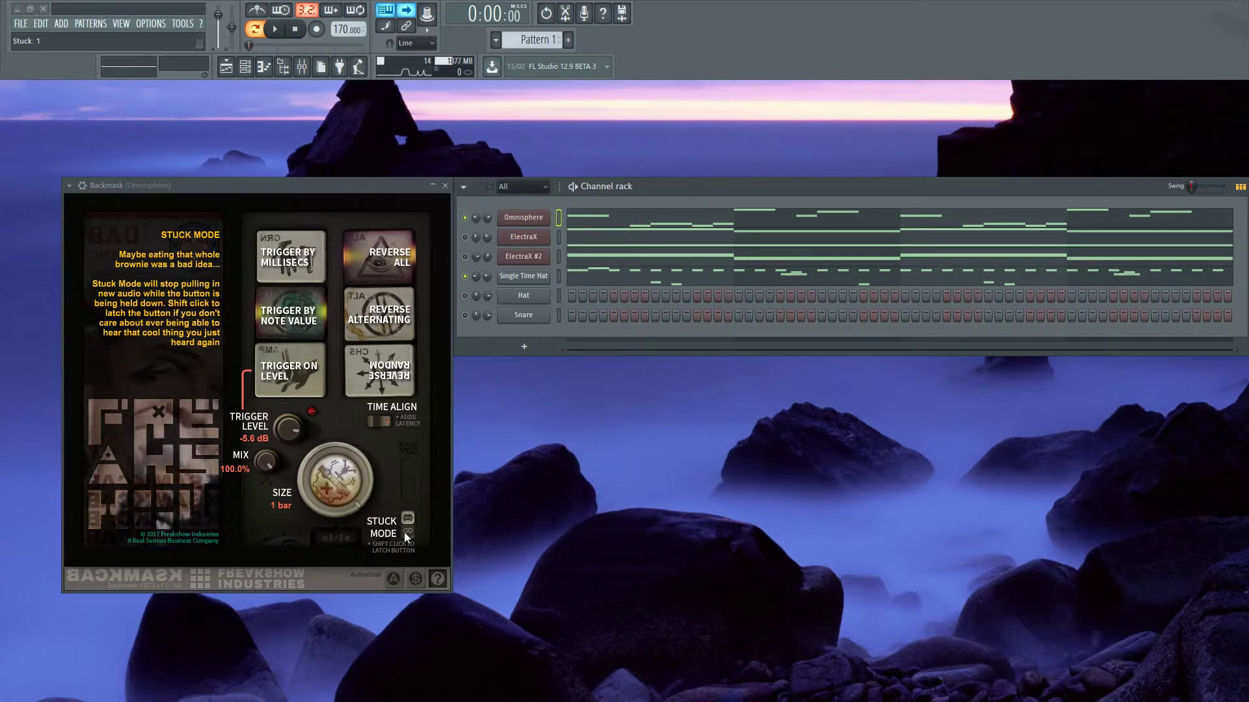
# Play the pattern while holding Backmask's Stuck Mode engaged, and stop playback.
pyautogui.click(404, 532)
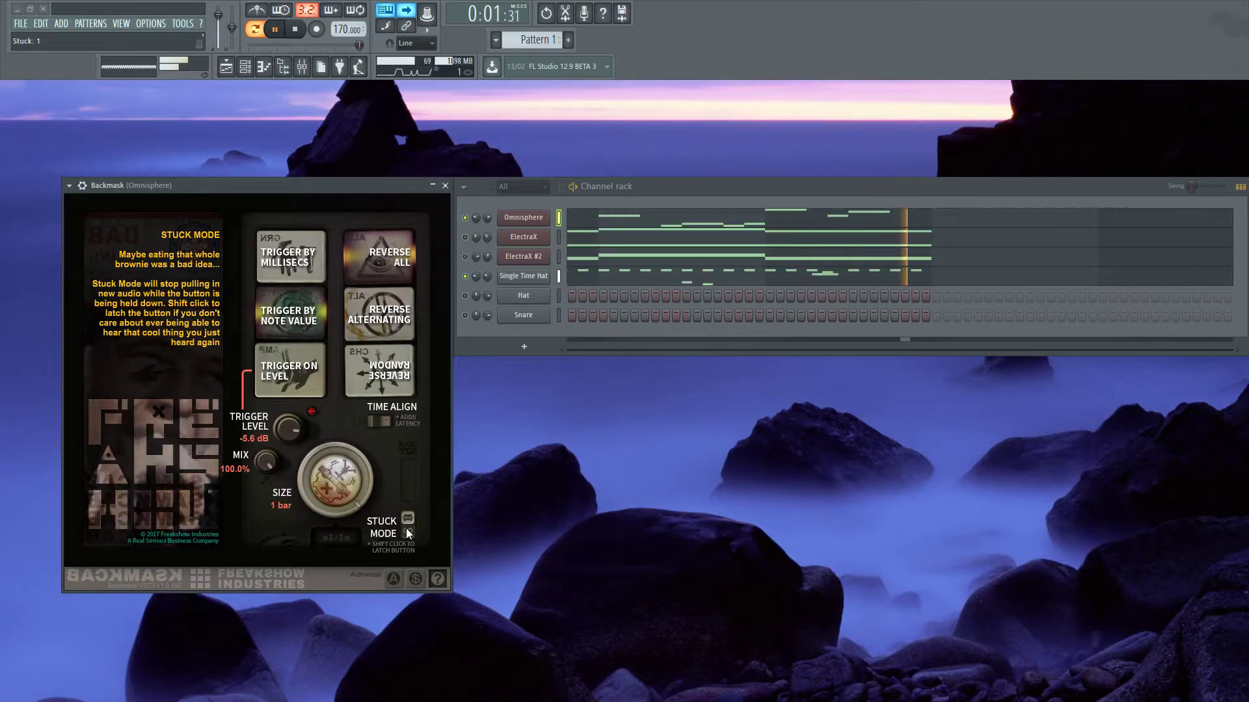
pyautogui.click(296, 35)
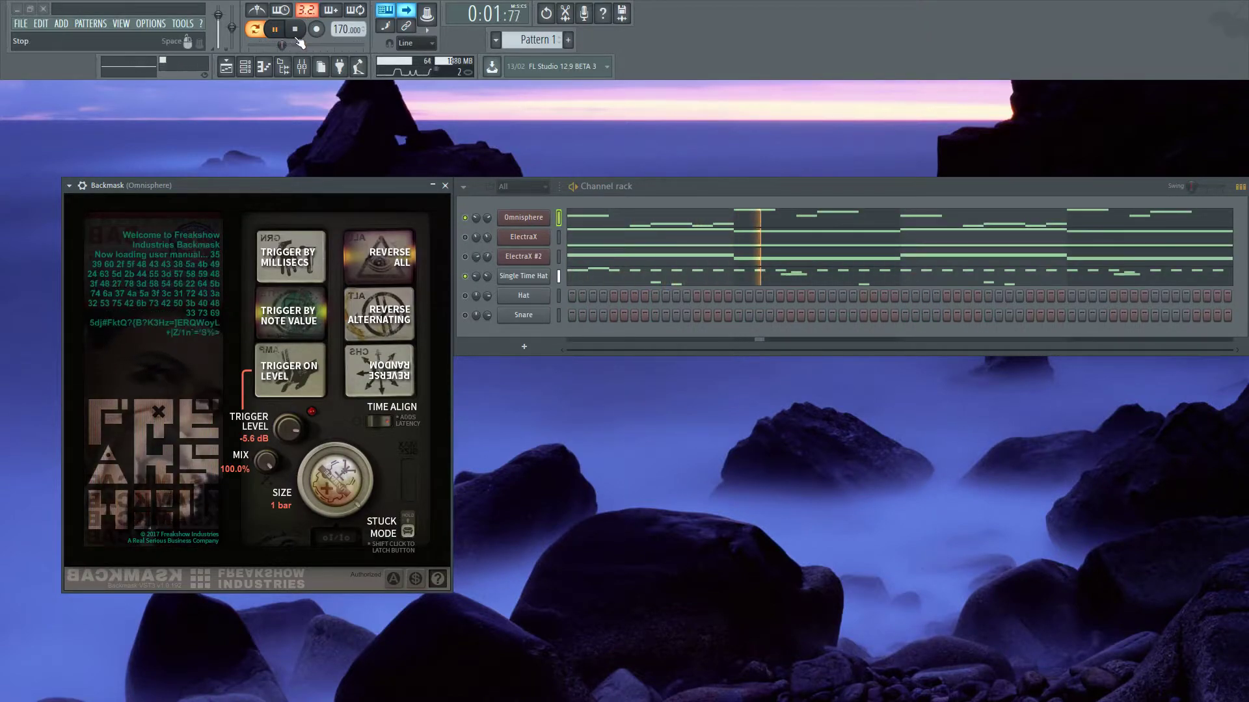
pyautogui.moveTo(410, 528)
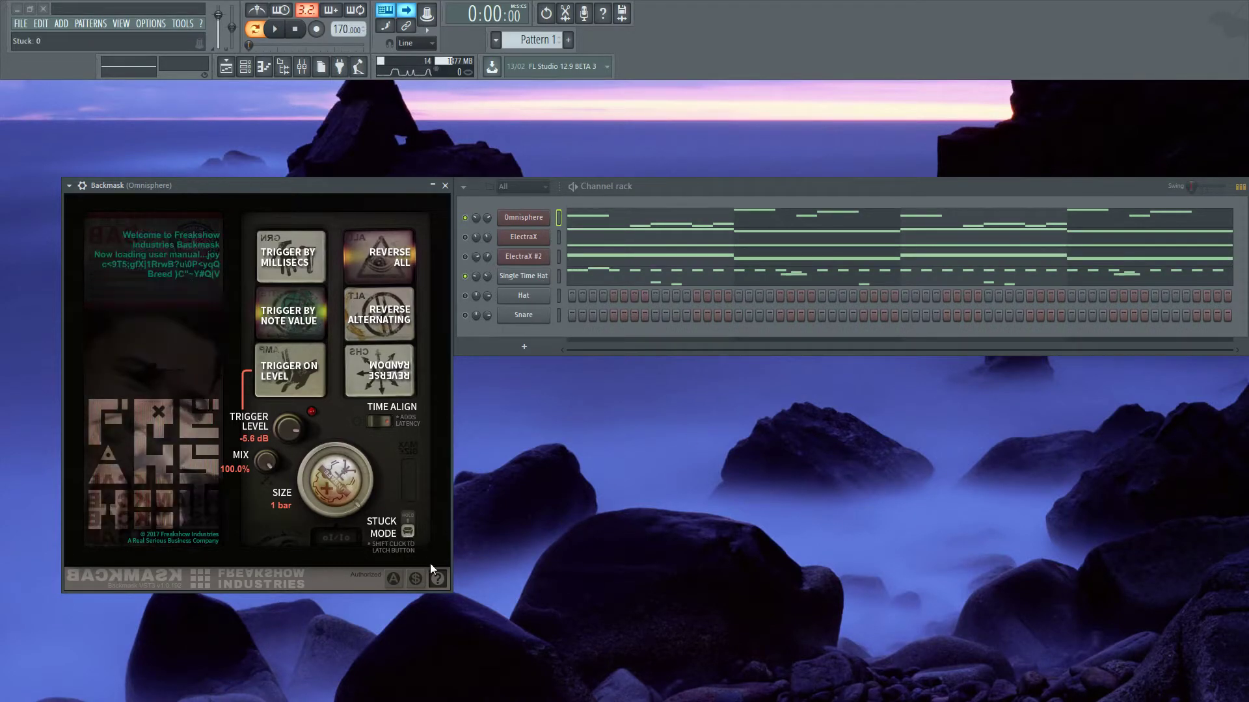
# Latch Backmask's Stuck Mode, play the pattern, and unlatch it before stopping playback.
pyautogui.keyDown('shift'); pyautogui.click(408, 530); pyautogui.keyUp('shift')
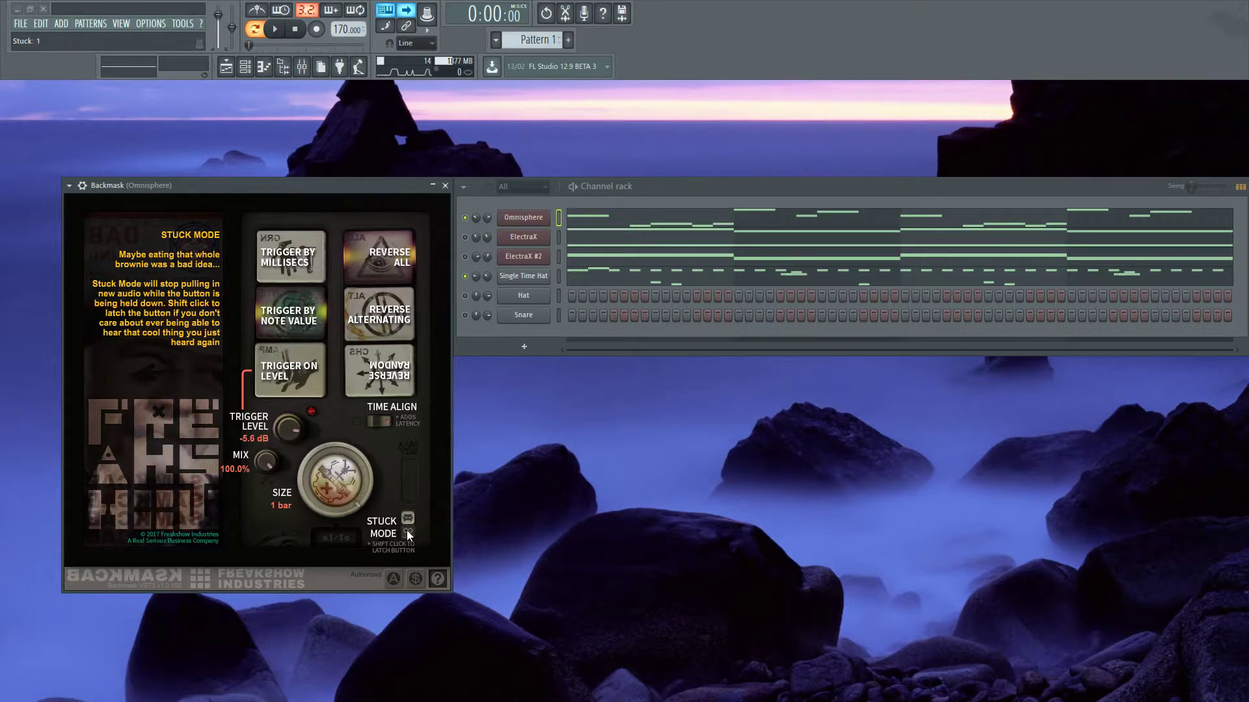
pyautogui.press('space')
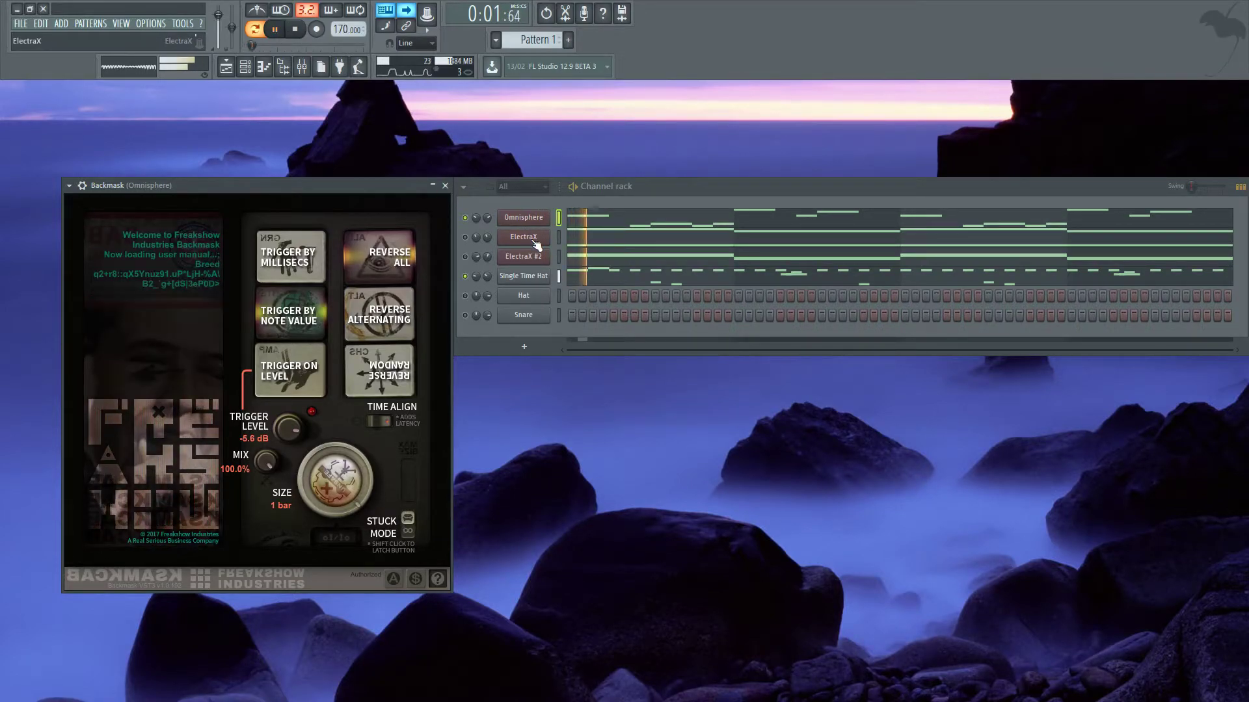
pyautogui.moveTo(401, 525)
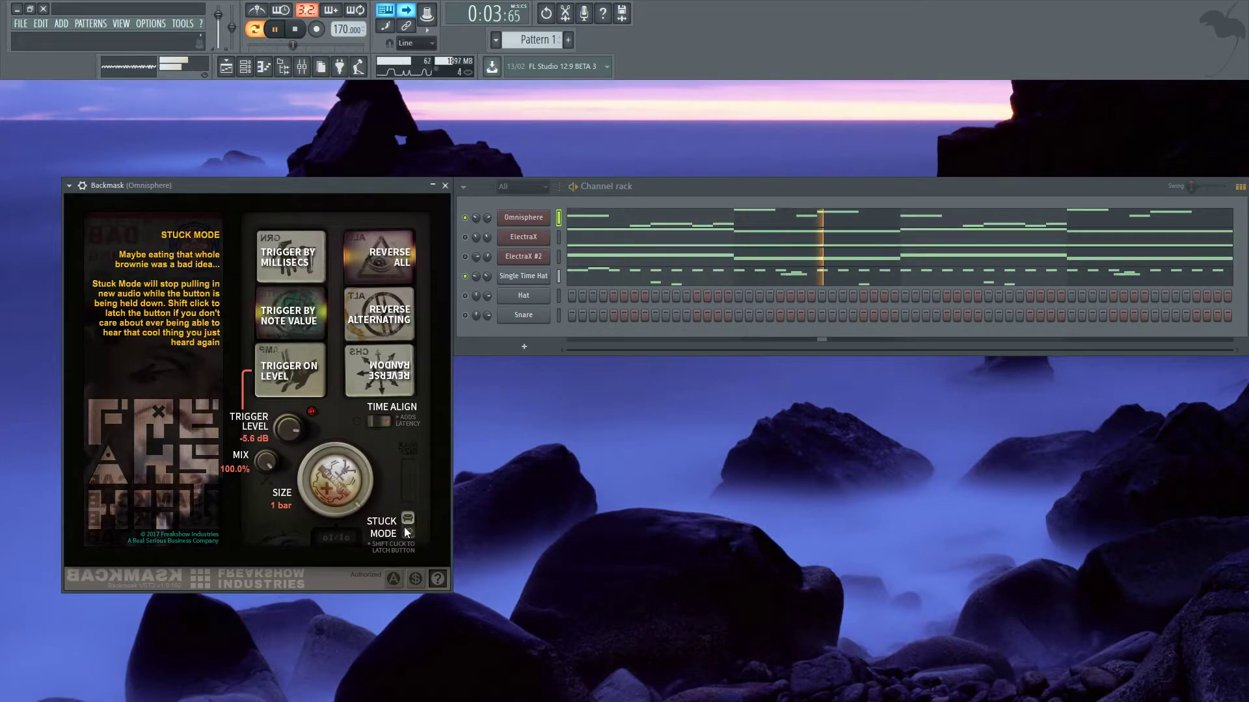
pyautogui.keyDown('shift'); pyautogui.click(405, 528); pyautogui.keyUp('shift')
pyautogui.press('space')
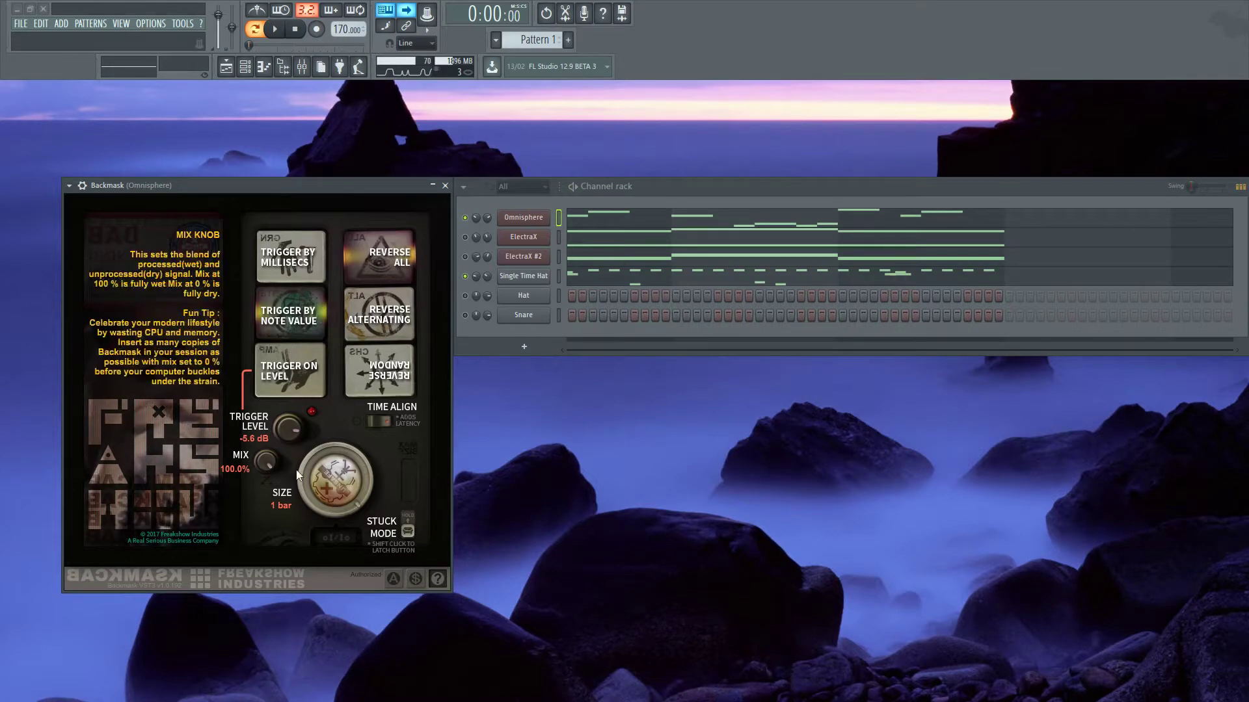
# Lower Backmask's Mix from fully wet to 82.0%.
pyautogui.moveTo(401, 528)
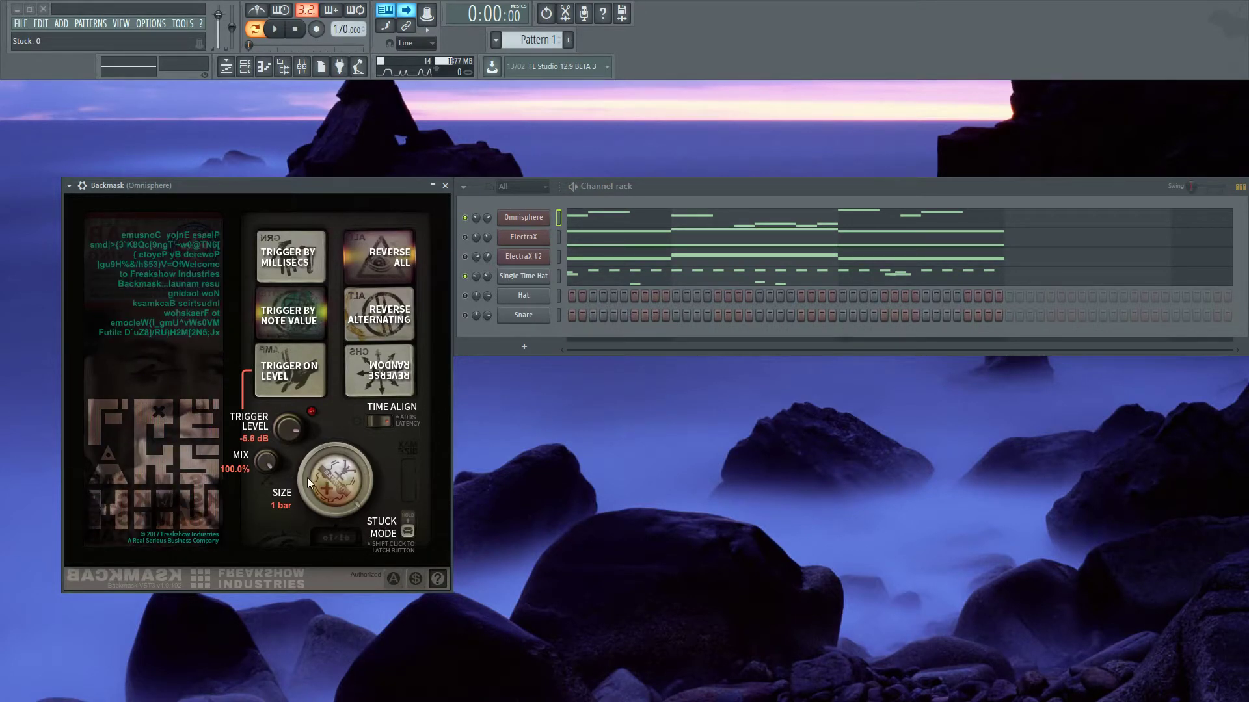
pyautogui.moveTo(259, 470)
pyautogui.mouseDown()
pyautogui.moveTo(278, 487)
pyautogui.moveTo(276, 474)
pyautogui.moveTo(267, 486)
pyautogui.mouseUp()
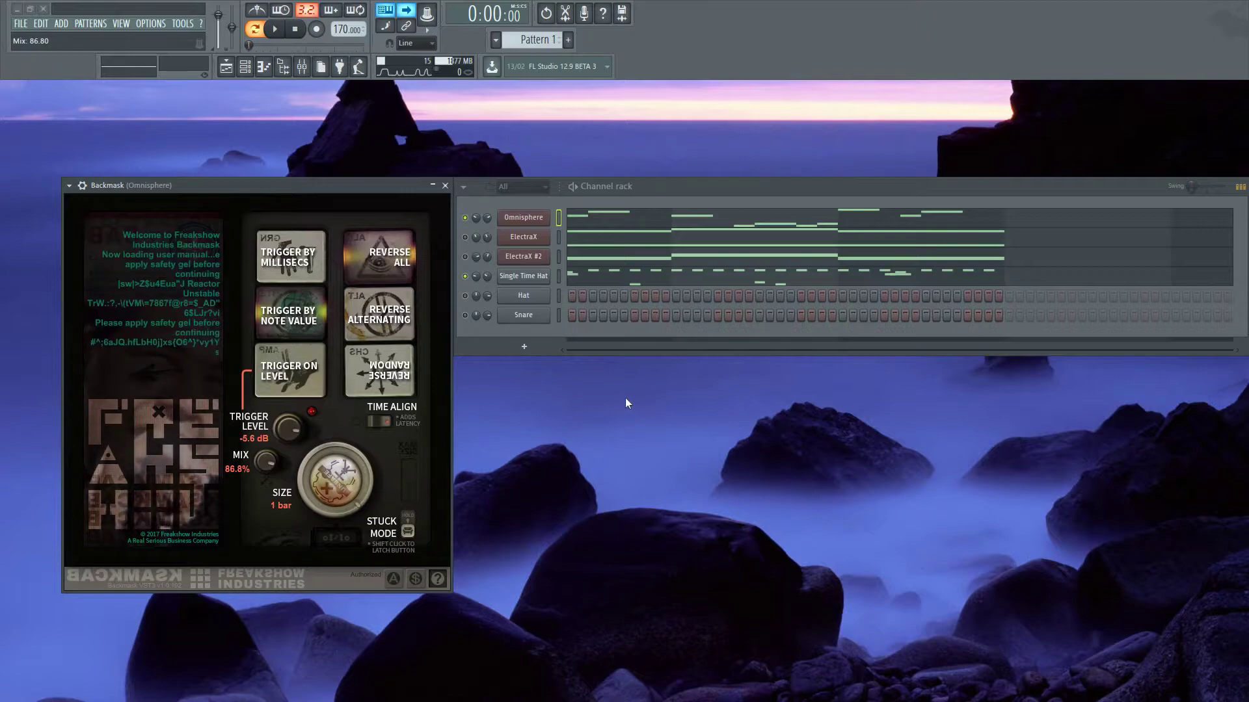
pyautogui.scroll(3, 673, 336)
pyautogui.moveTo(251, 465); pyautogui.dragTo(256, 462)
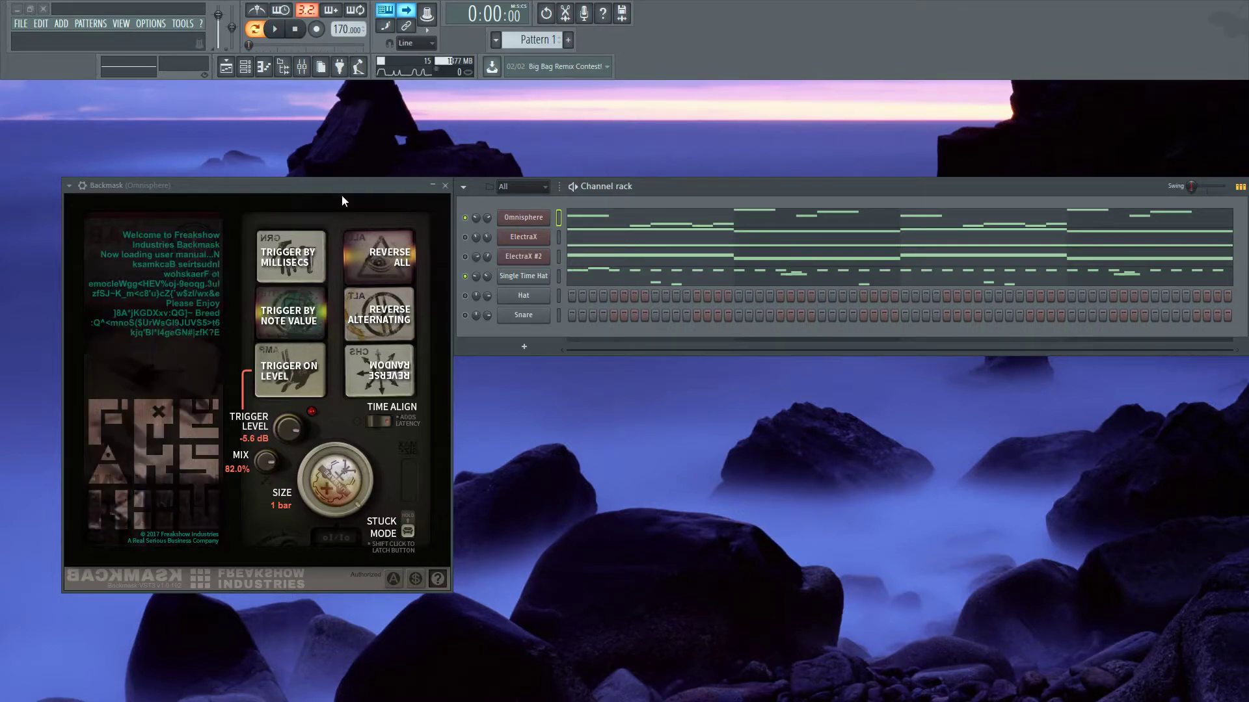
# Reposition the Backmask window and sweep Mix from 0.0% up to 100.0% while the pattern plays.
pyautogui.moveTo(363, 194); pyautogui.dragTo(333, 141)
pyautogui.moveTo(236, 409); pyautogui.dragTo(236, 423)
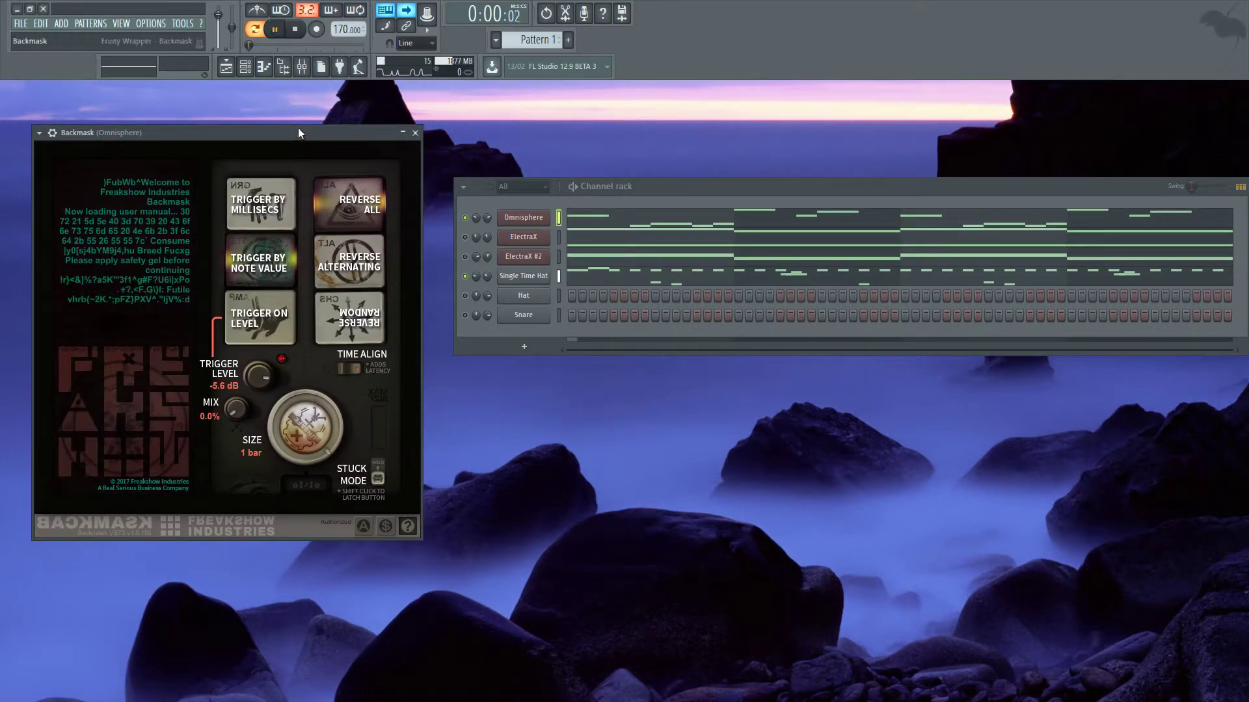
pyautogui.moveTo(231, 421)
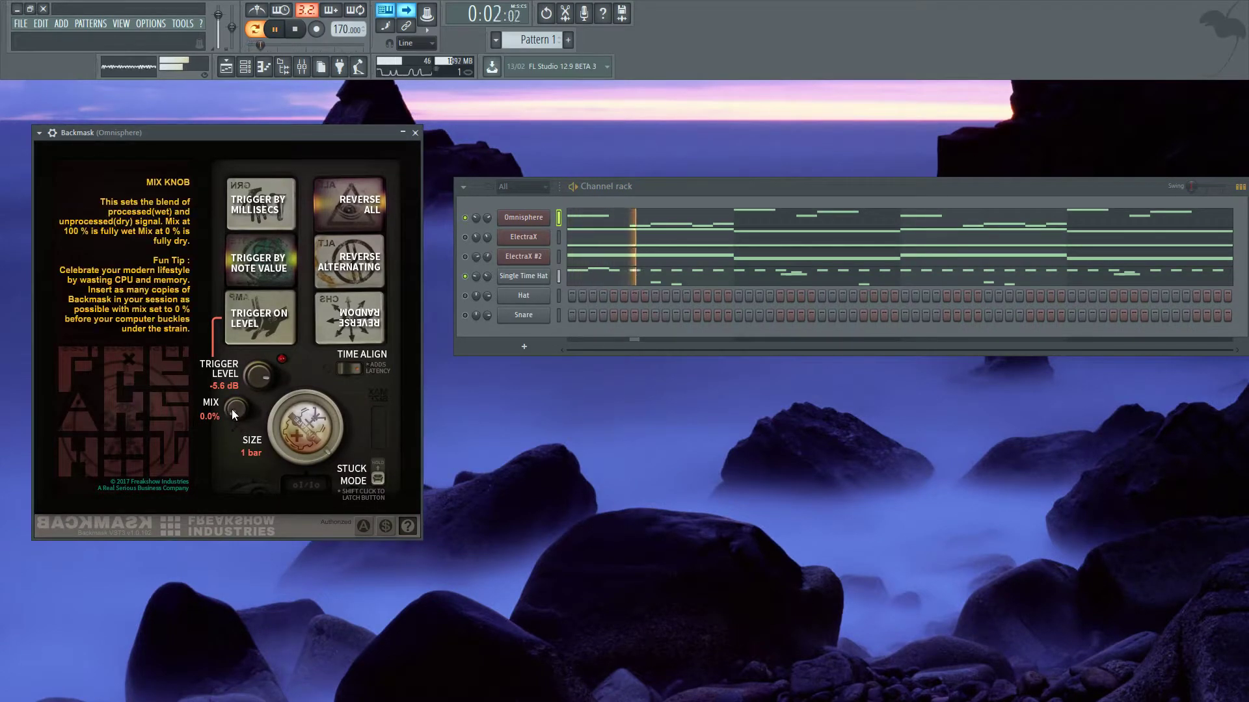
pyautogui.moveTo(238, 406); pyautogui.dragTo(327, 244)
pyautogui.click(297, 30)
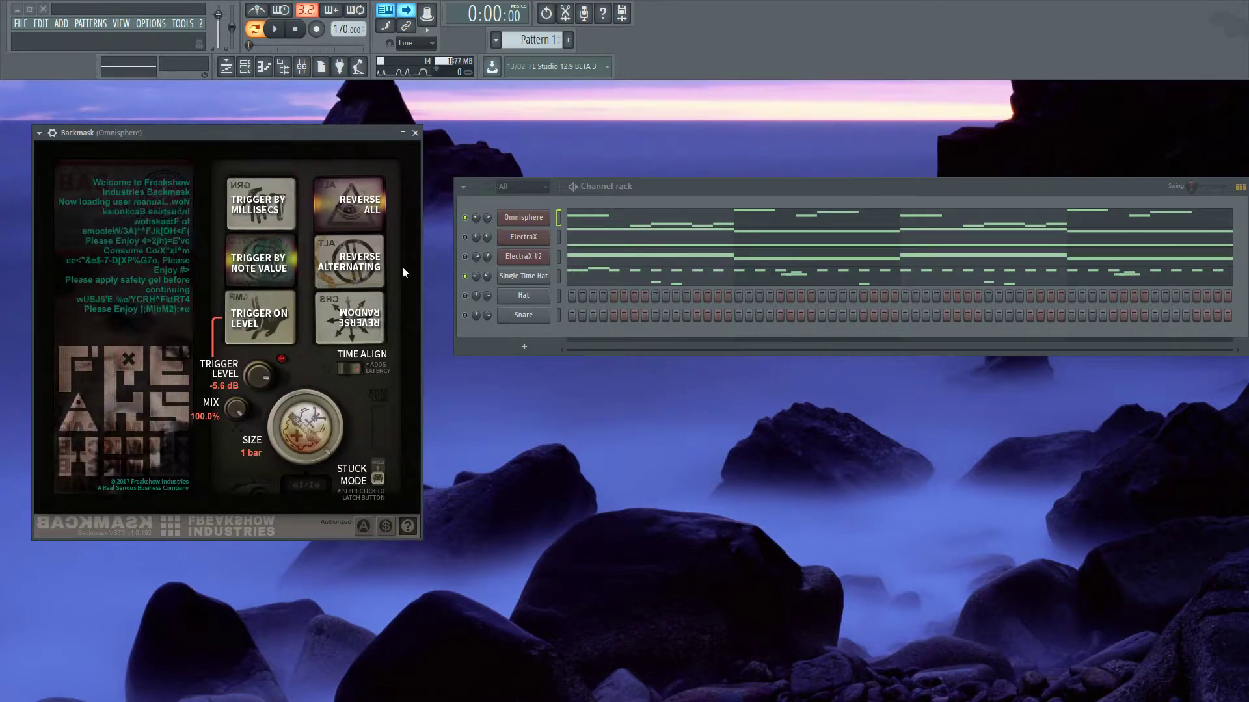
# Shift the Backmask window slightly and set Size to 1 bar.
pyautogui.moveTo(210, 131); pyautogui.dragTo(201, 147)
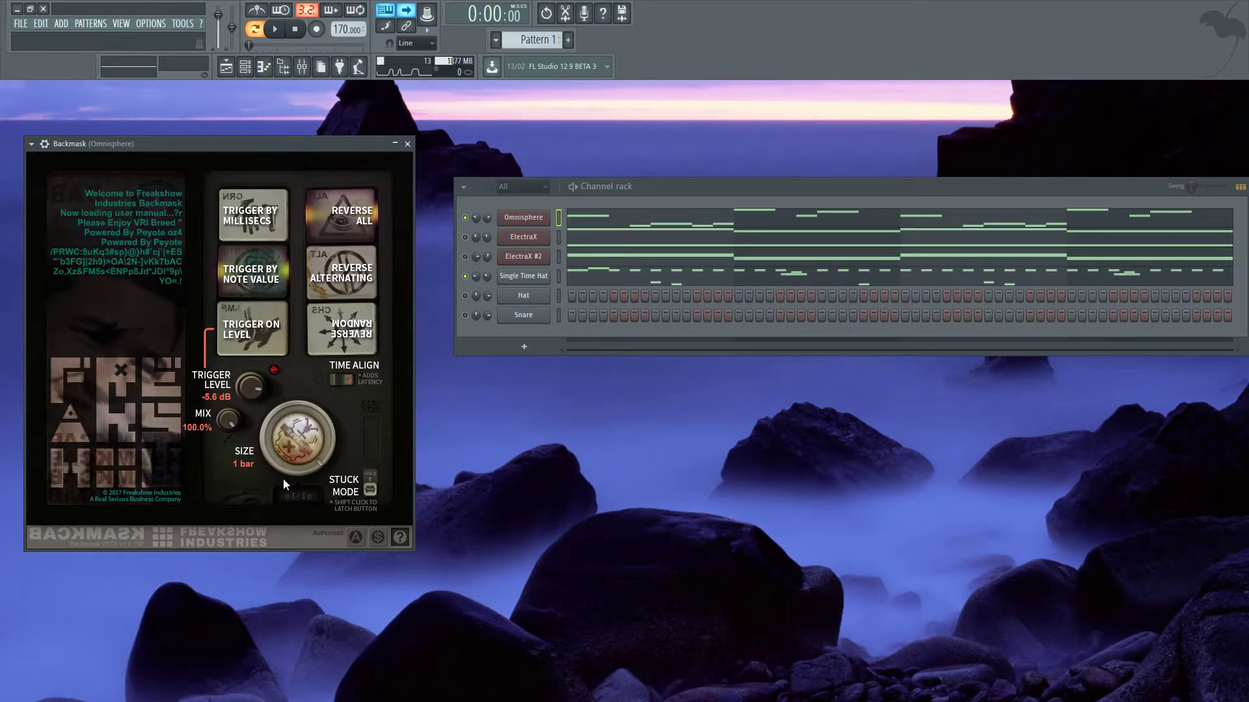
pyautogui.moveTo(292, 447)
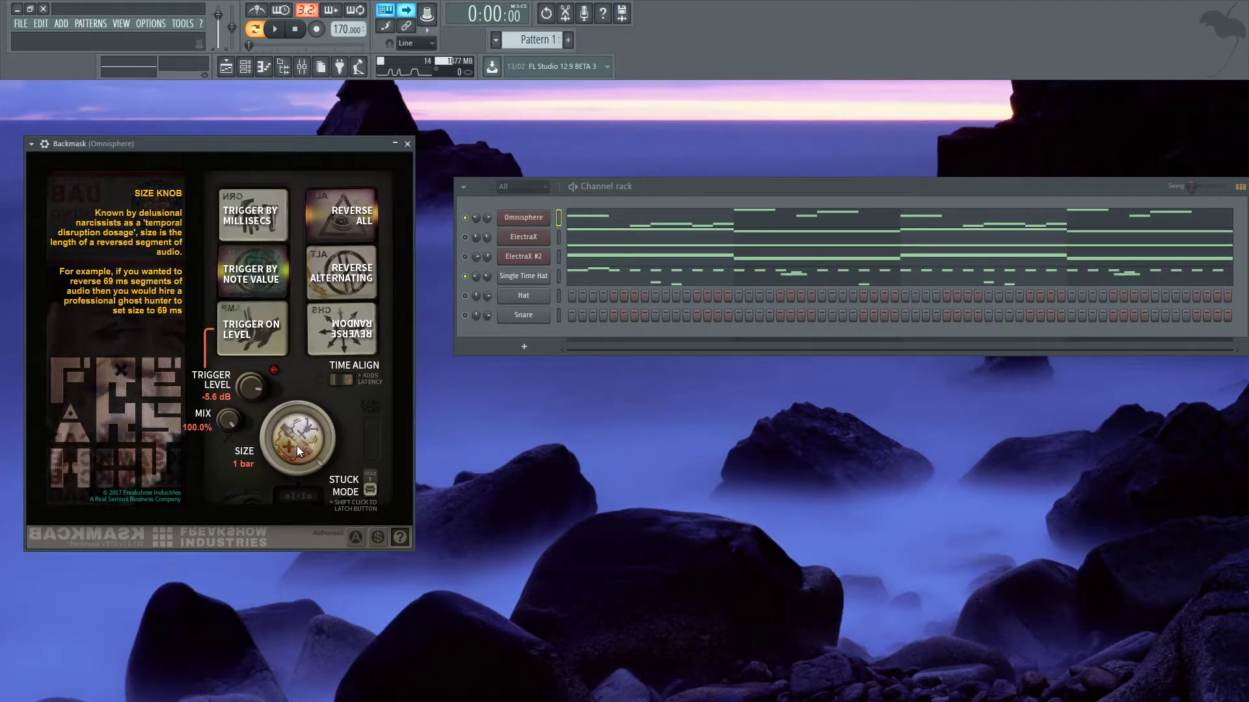
pyautogui.moveTo(297, 446); pyautogui.dragTo(314, 393)
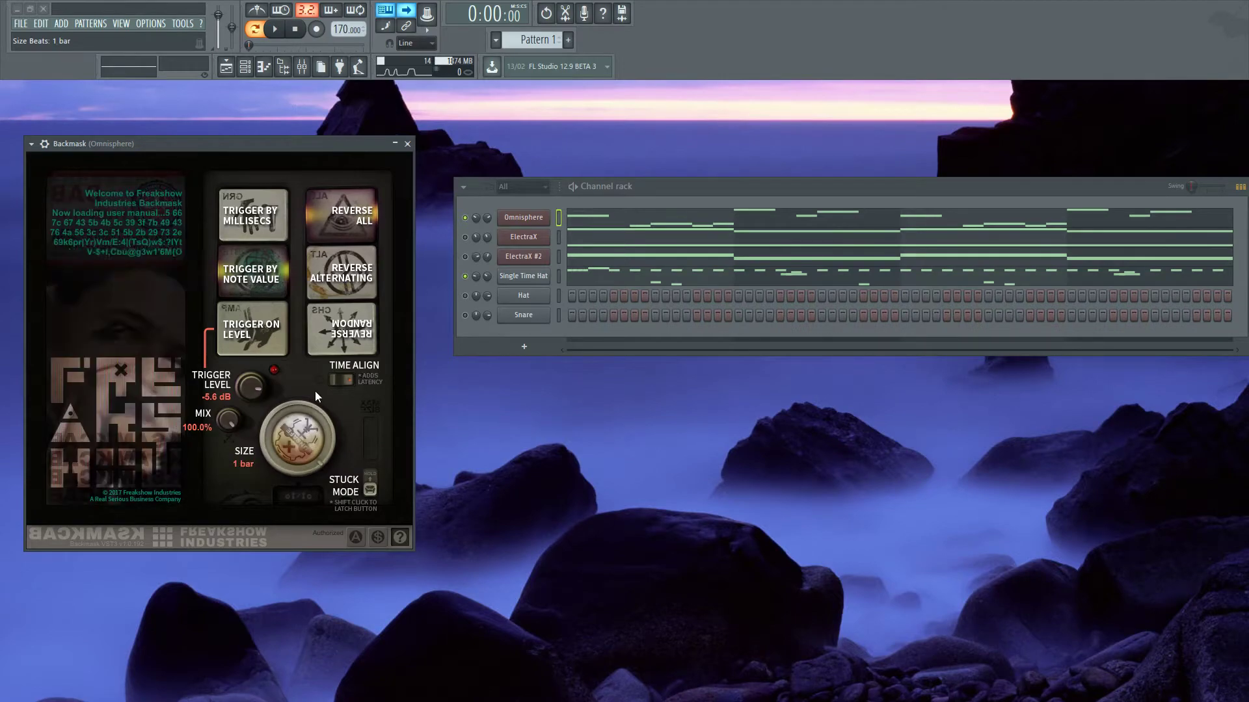
# Play the pattern with Reverse All, and play it again with Backmask switched to Reverse Alternating.
pyautogui.moveTo(314, 442)
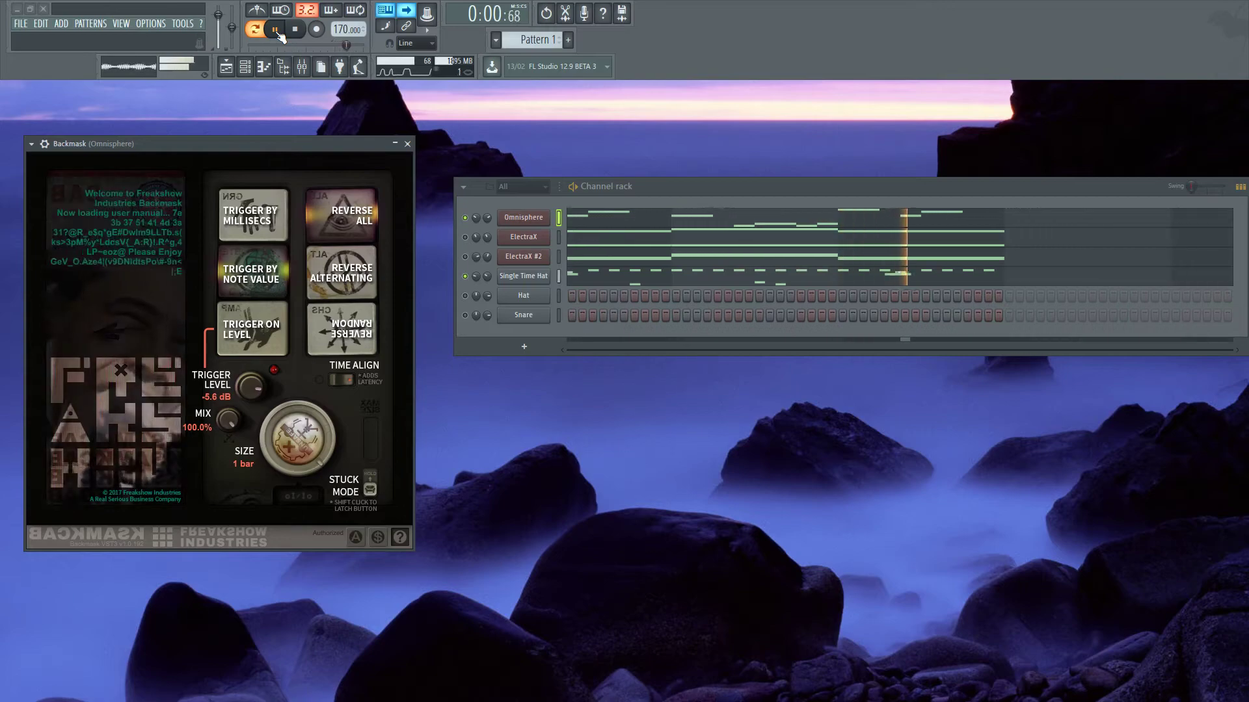
pyautogui.click(296, 30)
pyautogui.click(341, 275)
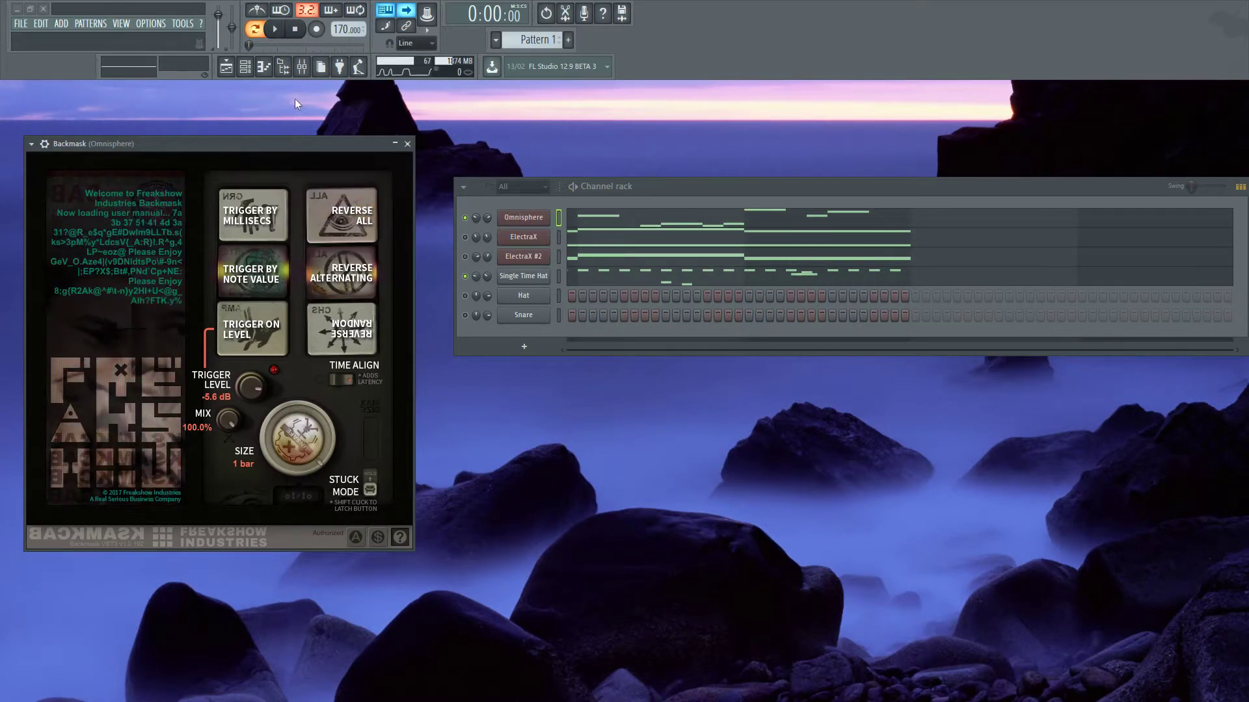
pyautogui.click(275, 29)
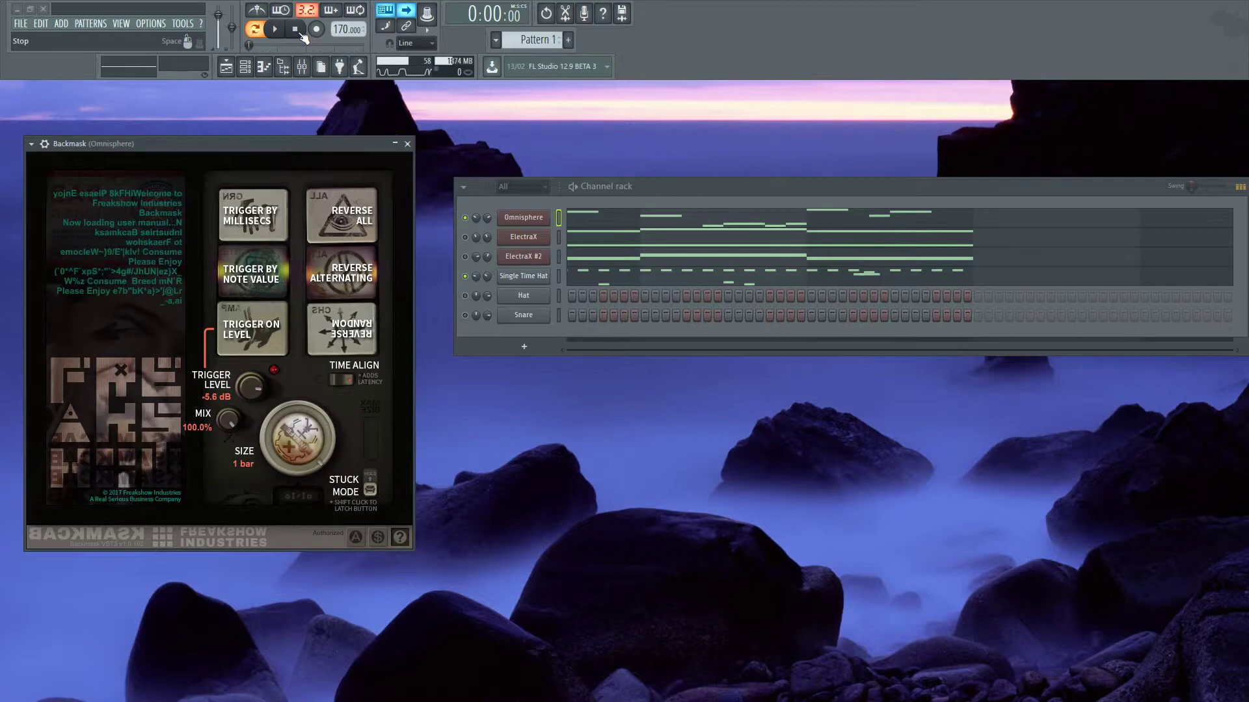
# Examine the Omnisphere melody in the piano roll by highlighting the notes bar by bar, including the third bar, and close it.
pyautogui.click(676, 216)
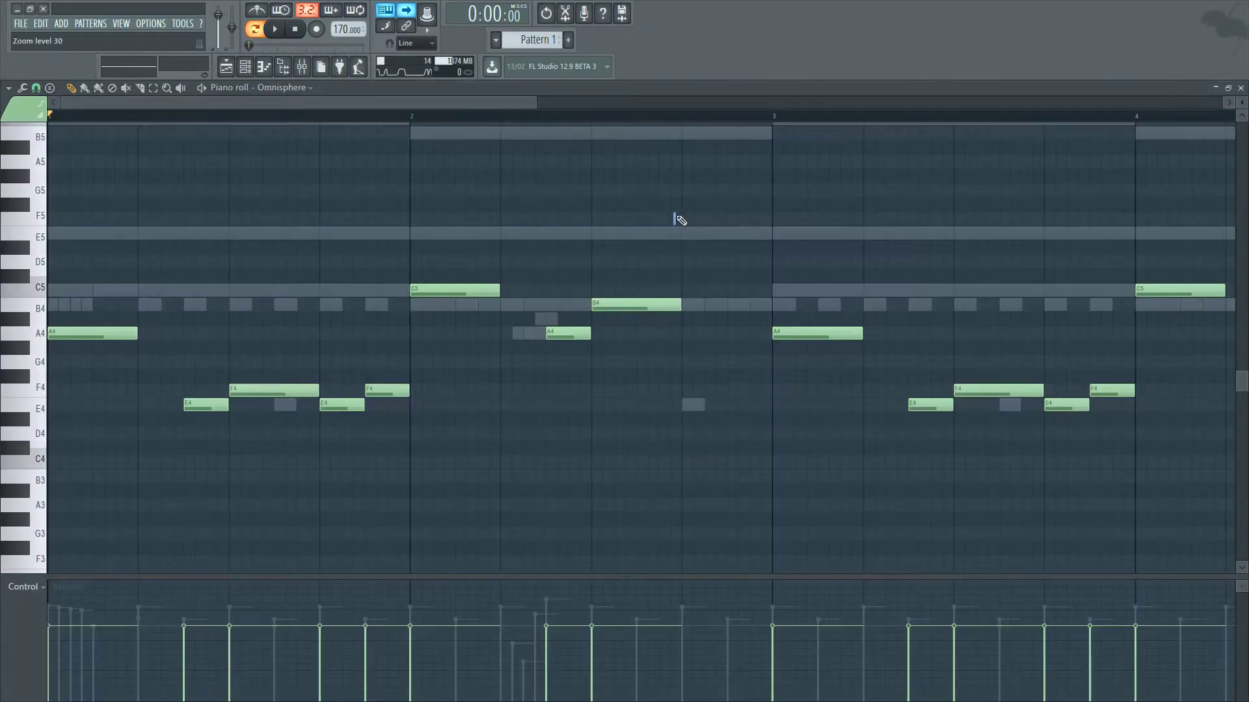
pyautogui.moveTo(256, 465); pyautogui.dragTo(38, 161)
pyautogui.keyDown('ctrl'); pyautogui.click(277, 427); pyautogui.keyUp('ctrl')
pyautogui.scroll(3, 500, 425)
pyautogui.scroll(-3, 455, 423)
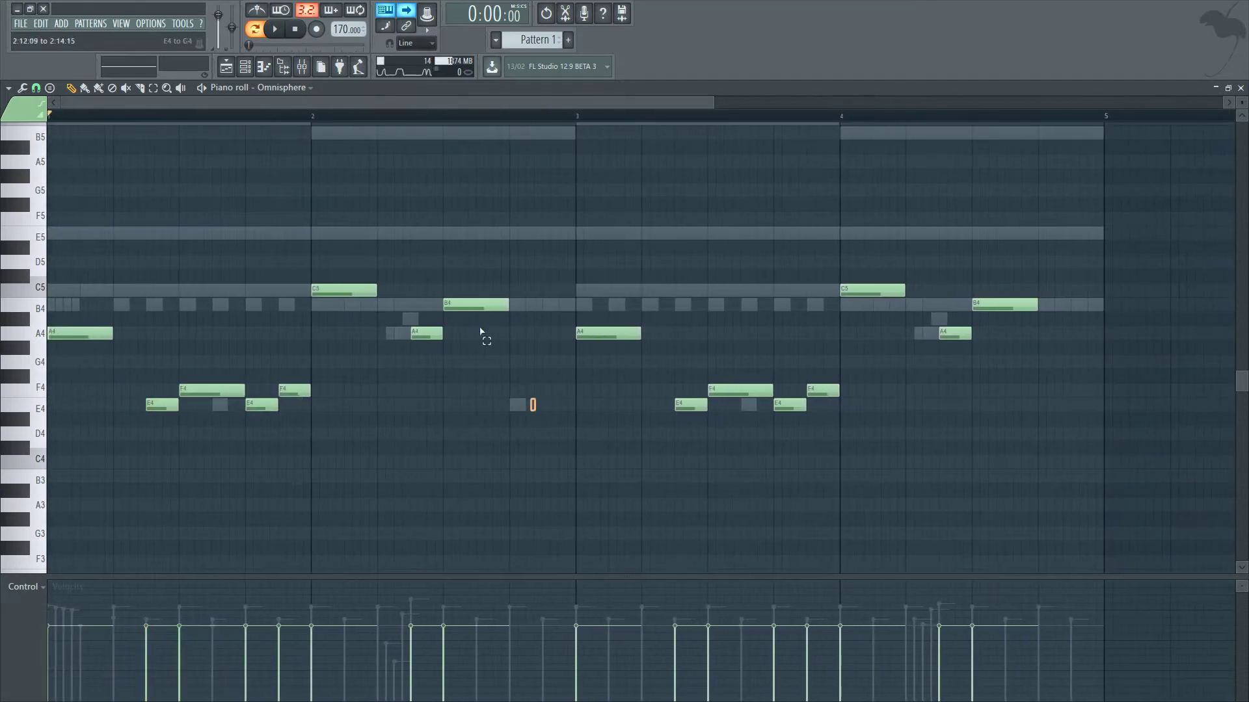
pyautogui.moveTo(608, 256); pyautogui.dragTo(811, 493)
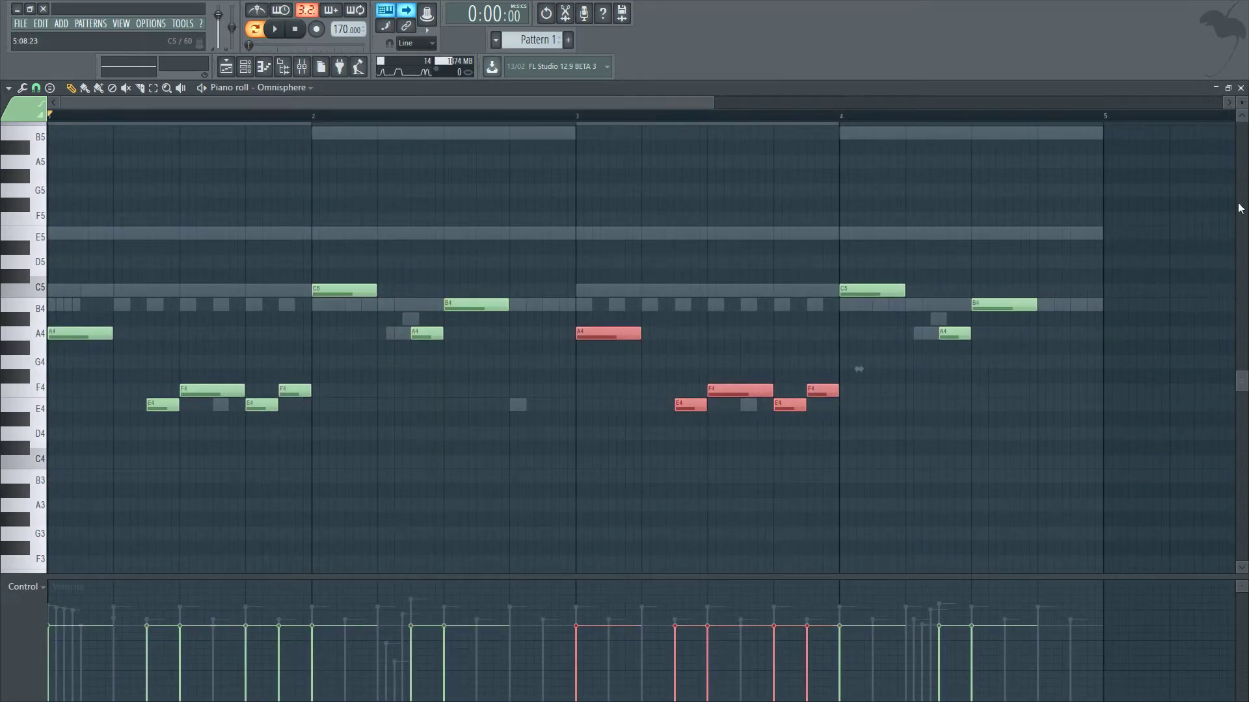
pyautogui.click(1241, 88)
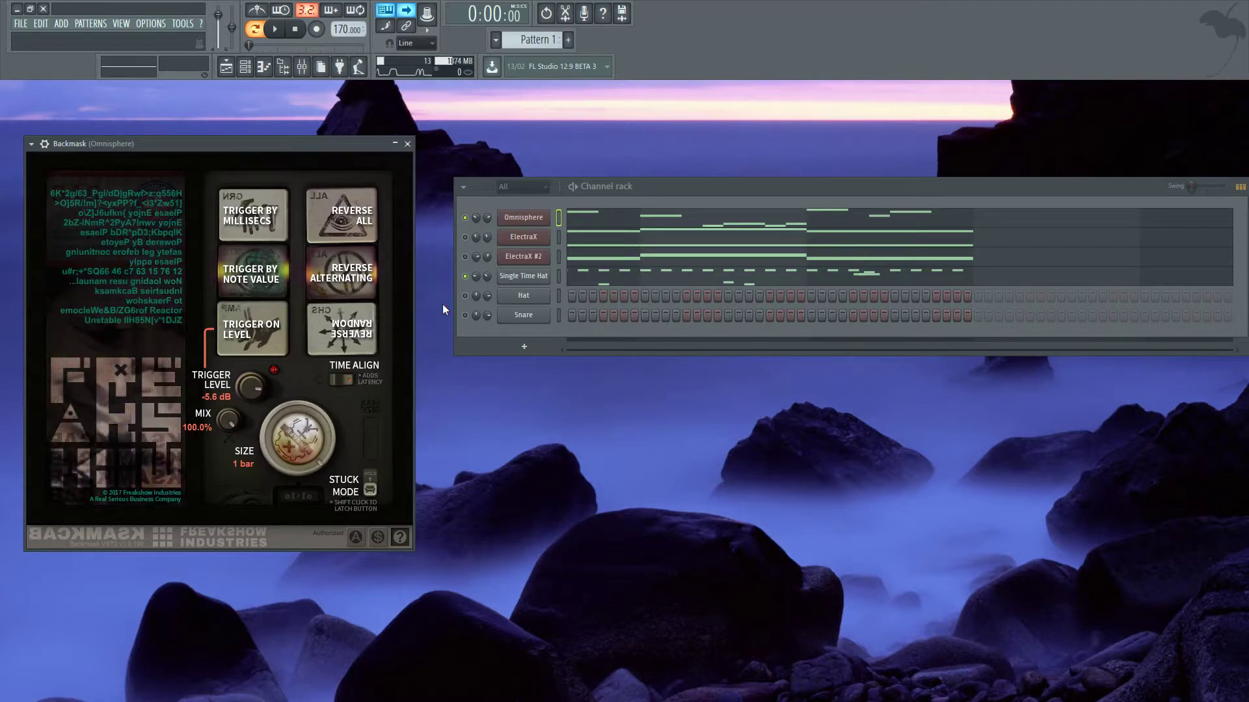
# Set Backmask's Size to 1/4 with Reverse Alternating active.
pyautogui.moveTo(336, 277)
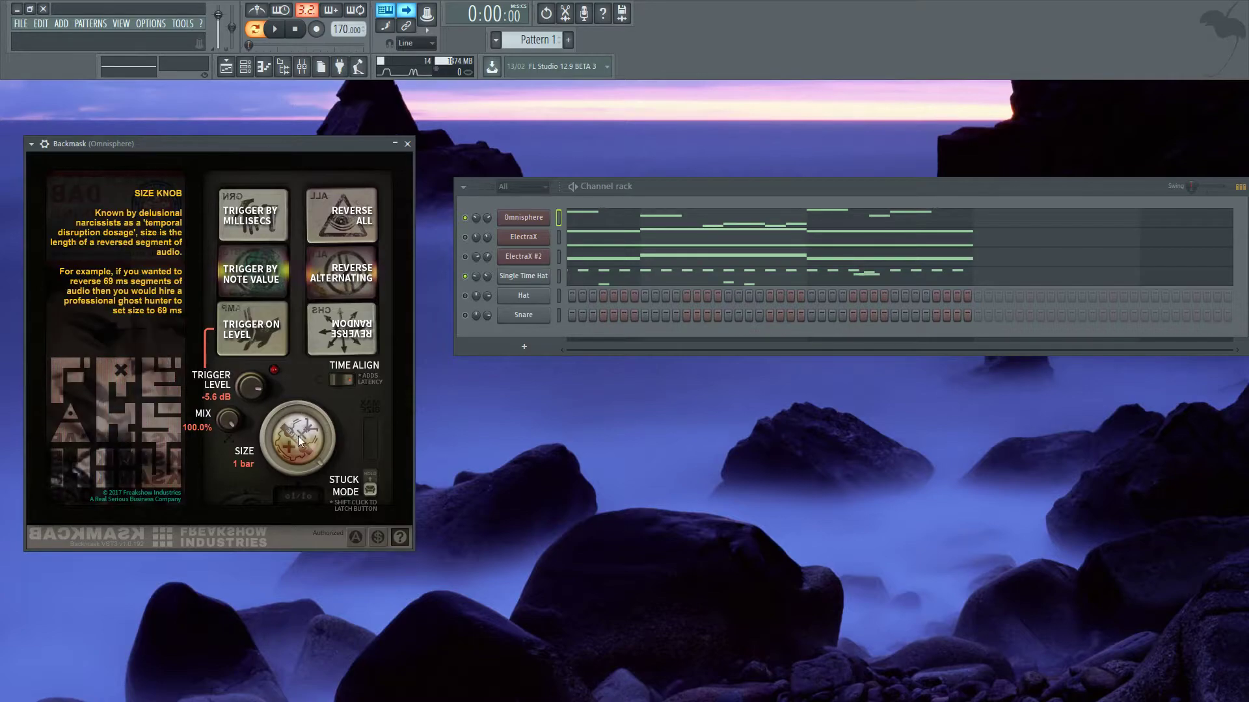
pyautogui.moveTo(642, 349); pyautogui.dragTo(623, 347)
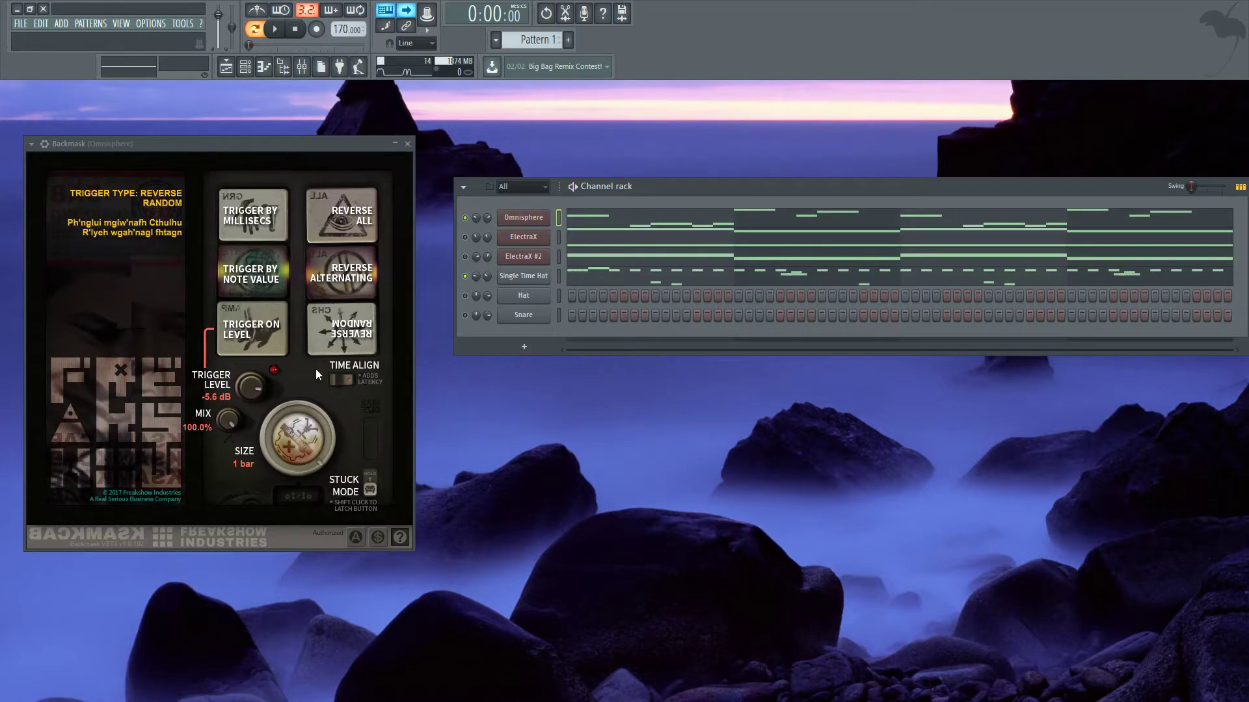
pyautogui.moveTo(281, 455)
pyautogui.moveTo(307, 432); pyautogui.dragTo(275, 487)
pyautogui.moveTo(303, 437); pyautogui.dragTo(301, 447)
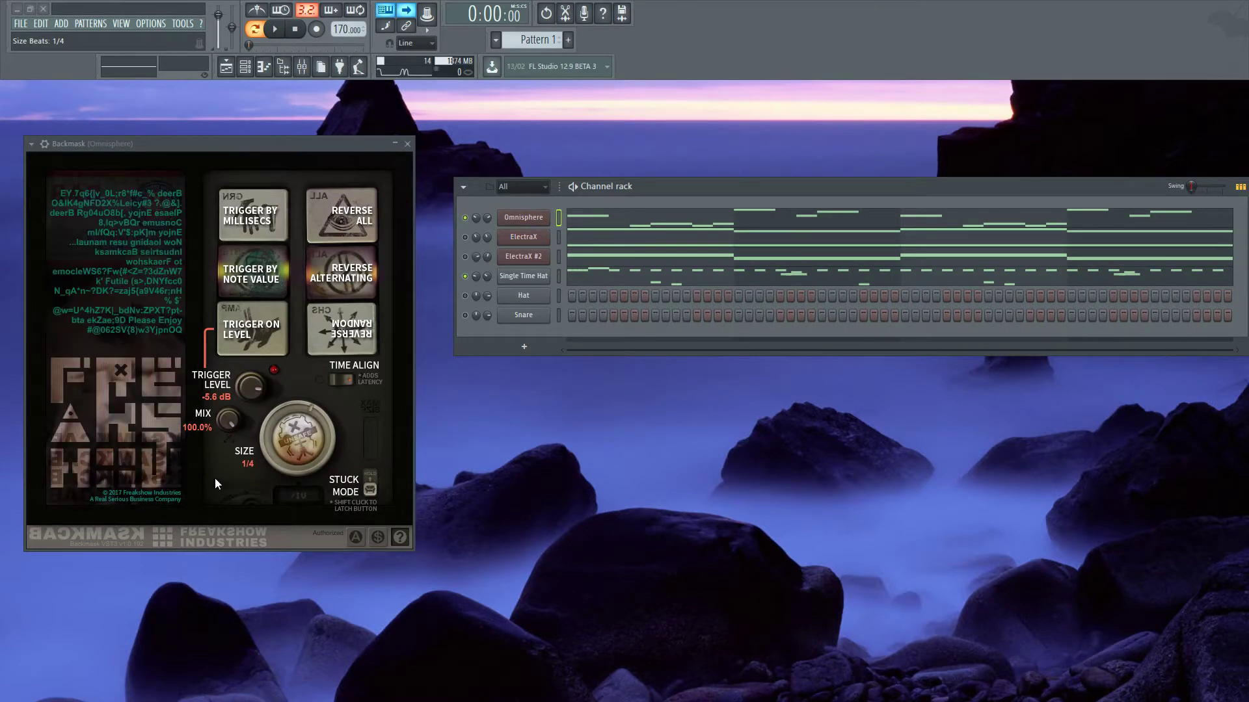
# Check the Omnisphere notes in the piano roll and play the pattern with the 1/4 Size.
pyautogui.click(569, 215)
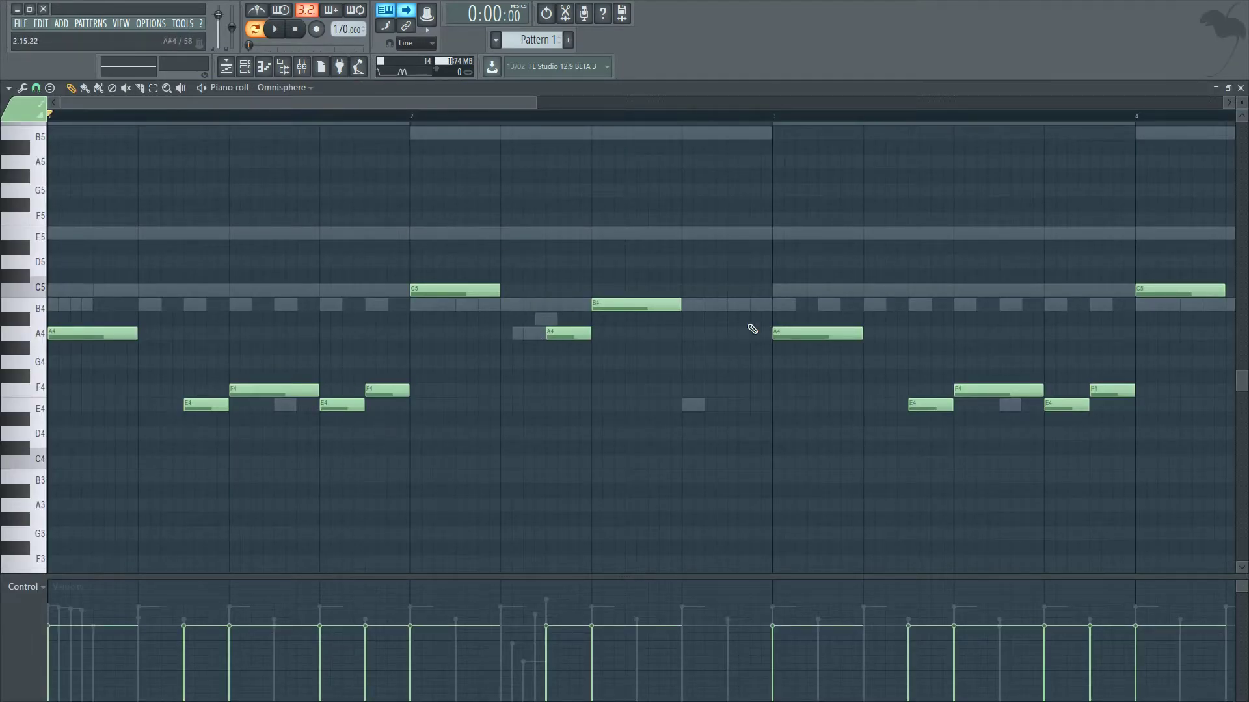
pyautogui.click(1241, 87)
pyautogui.press('space')
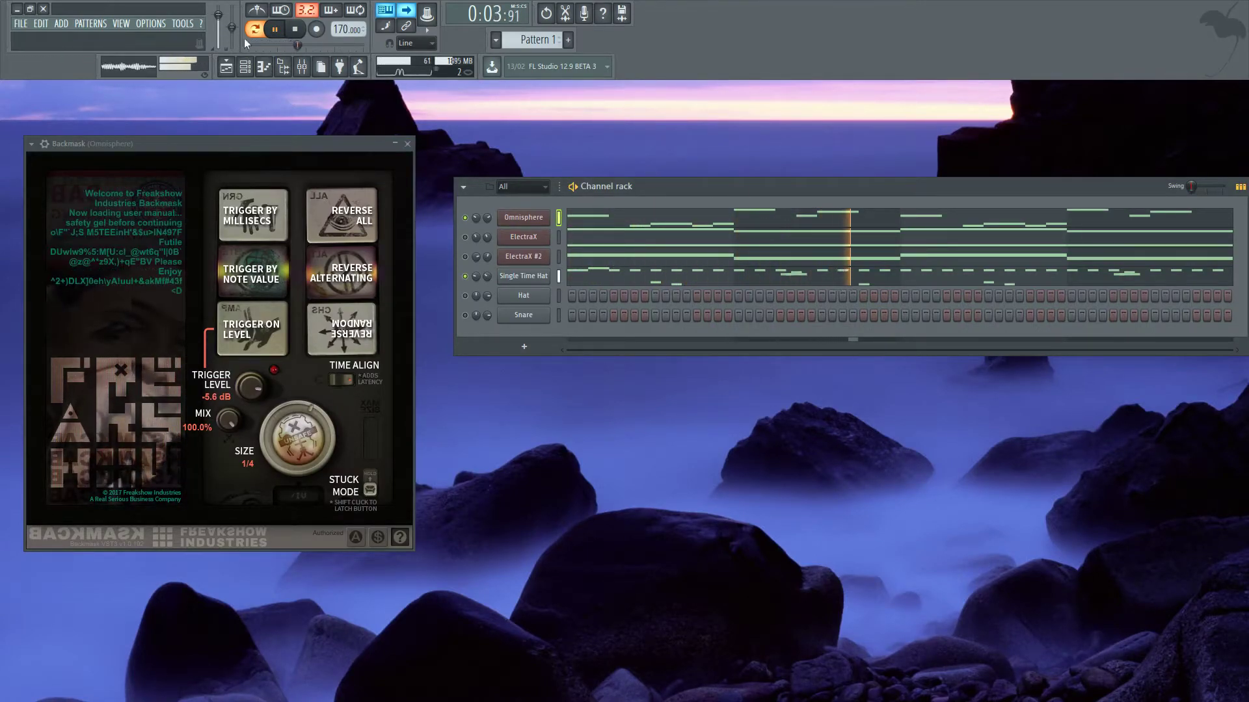
pyautogui.click(298, 29)
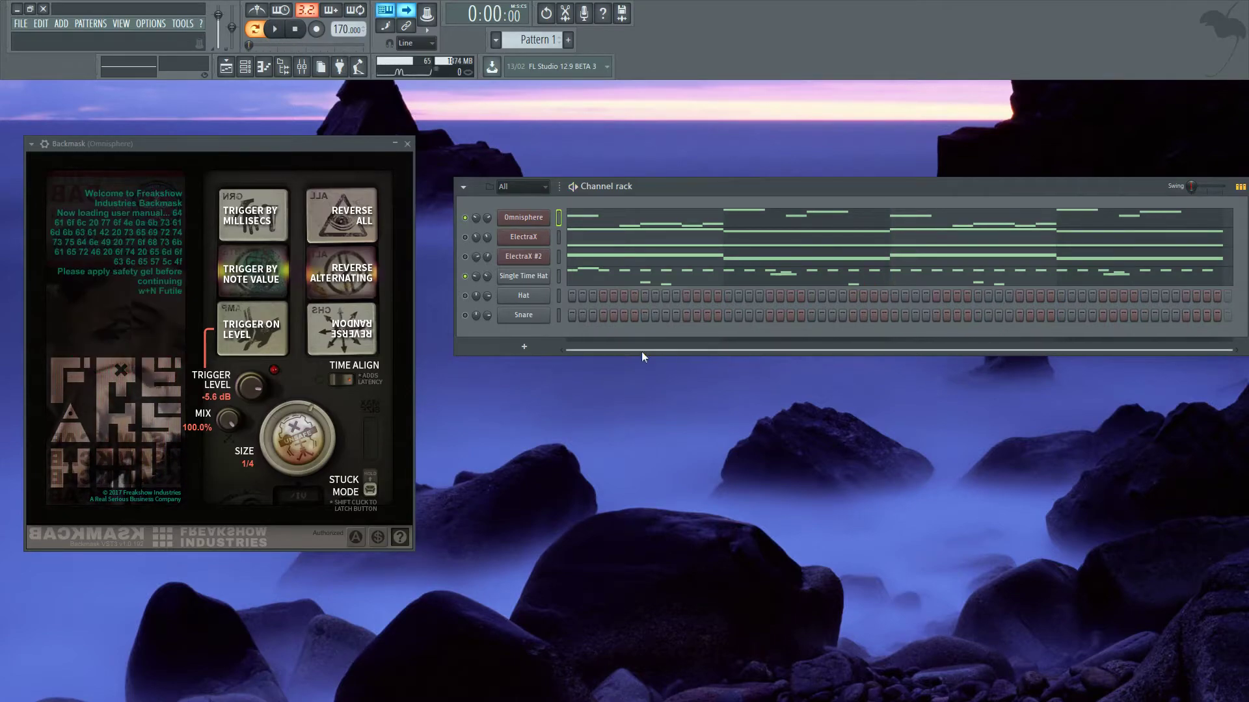
# Return Backmask's Size to 1 bar and play the pattern with Reverse Alternating.
pyautogui.moveTo(706, 351); pyautogui.dragTo(695, 352)
pyautogui.moveTo(307, 435); pyautogui.dragTo(288, 365)
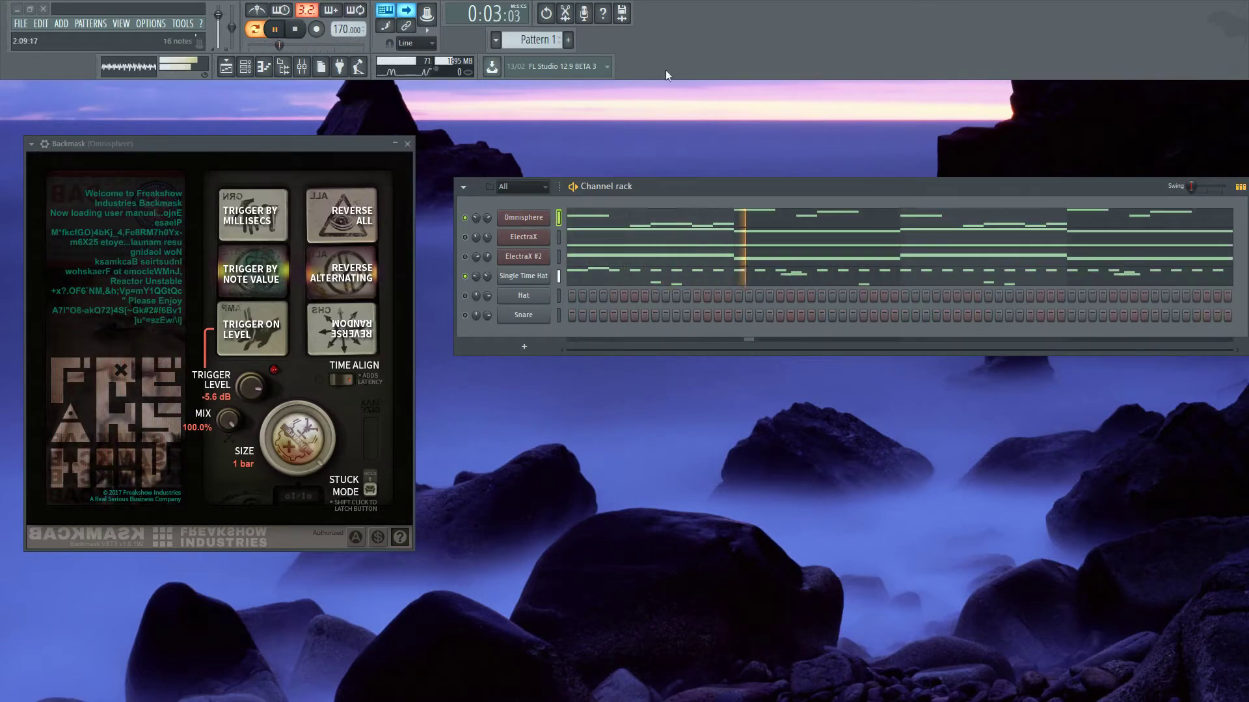
pyautogui.click(296, 29)
# Switch Backmask to Reverse Random and play the pattern to hear it.
pyautogui.moveTo(324, 416)
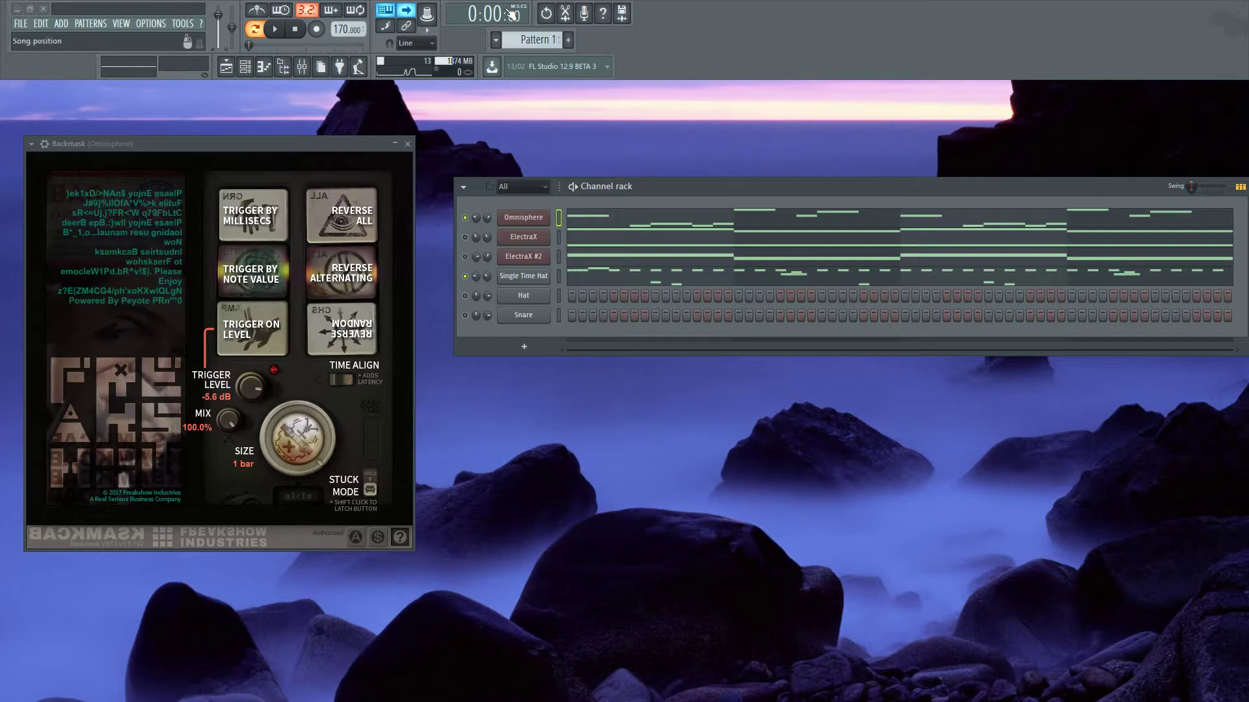
pyautogui.moveTo(304, 442)
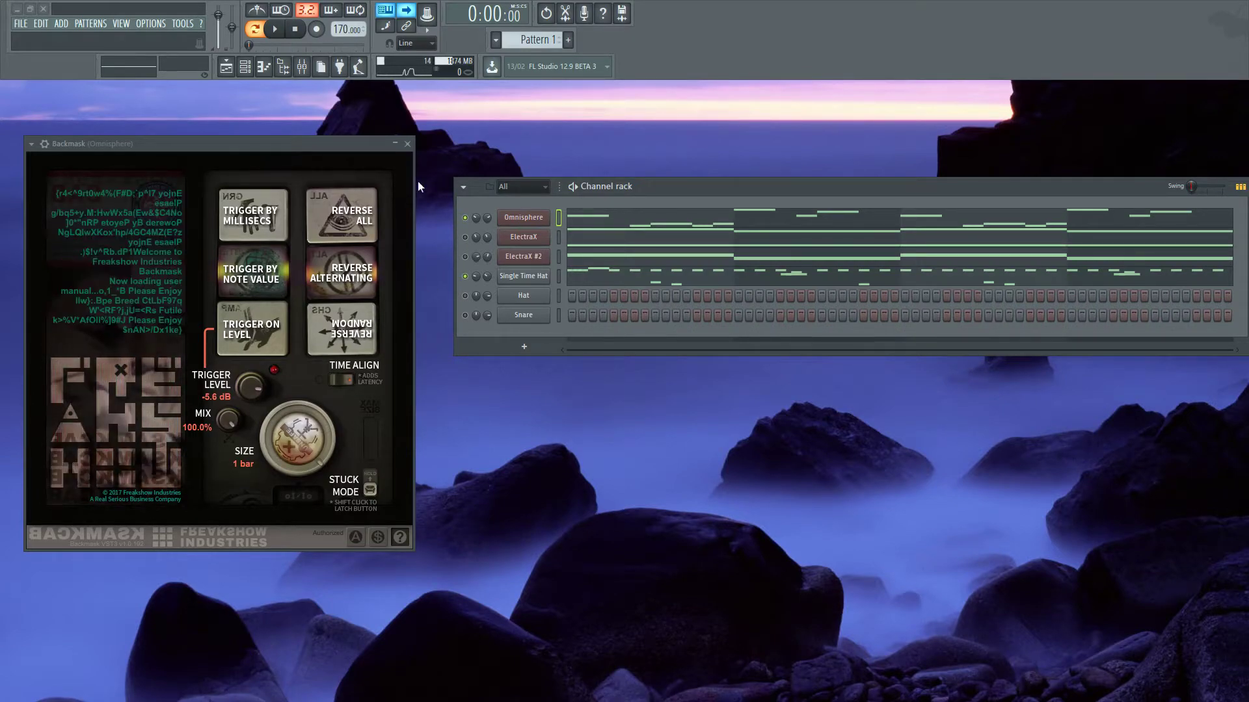
pyautogui.moveTo(354, 350)
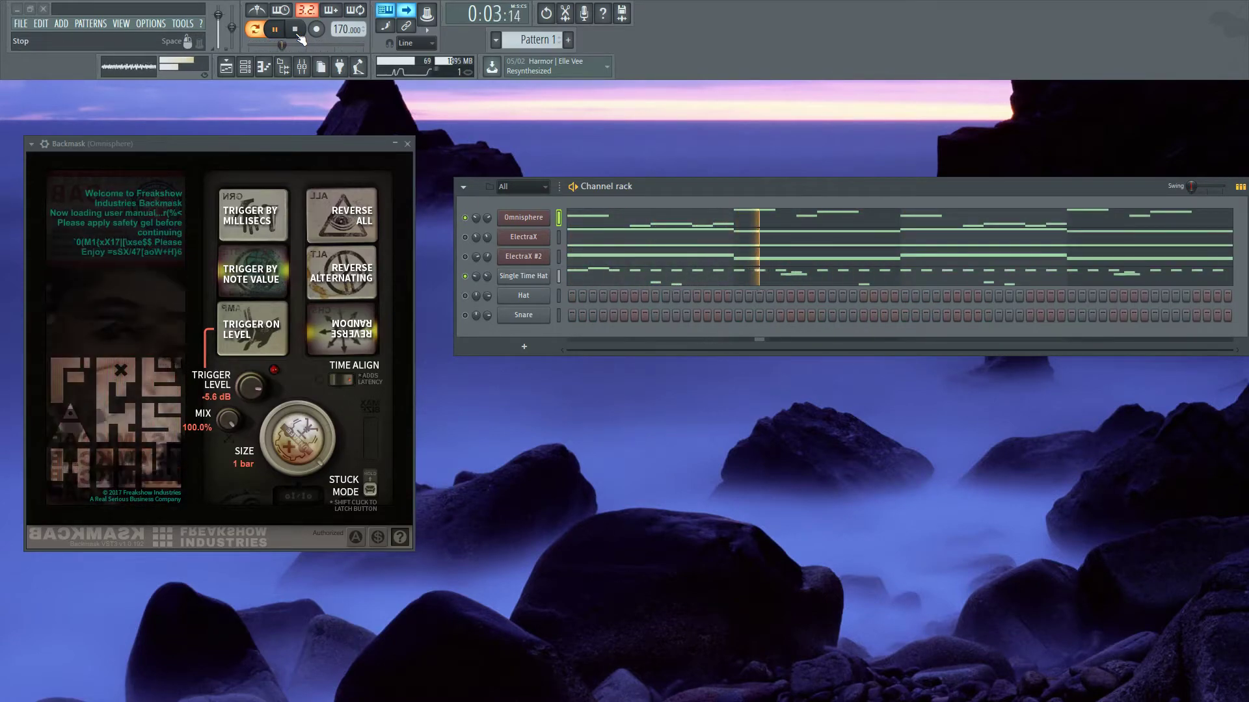
pyautogui.click(296, 30)
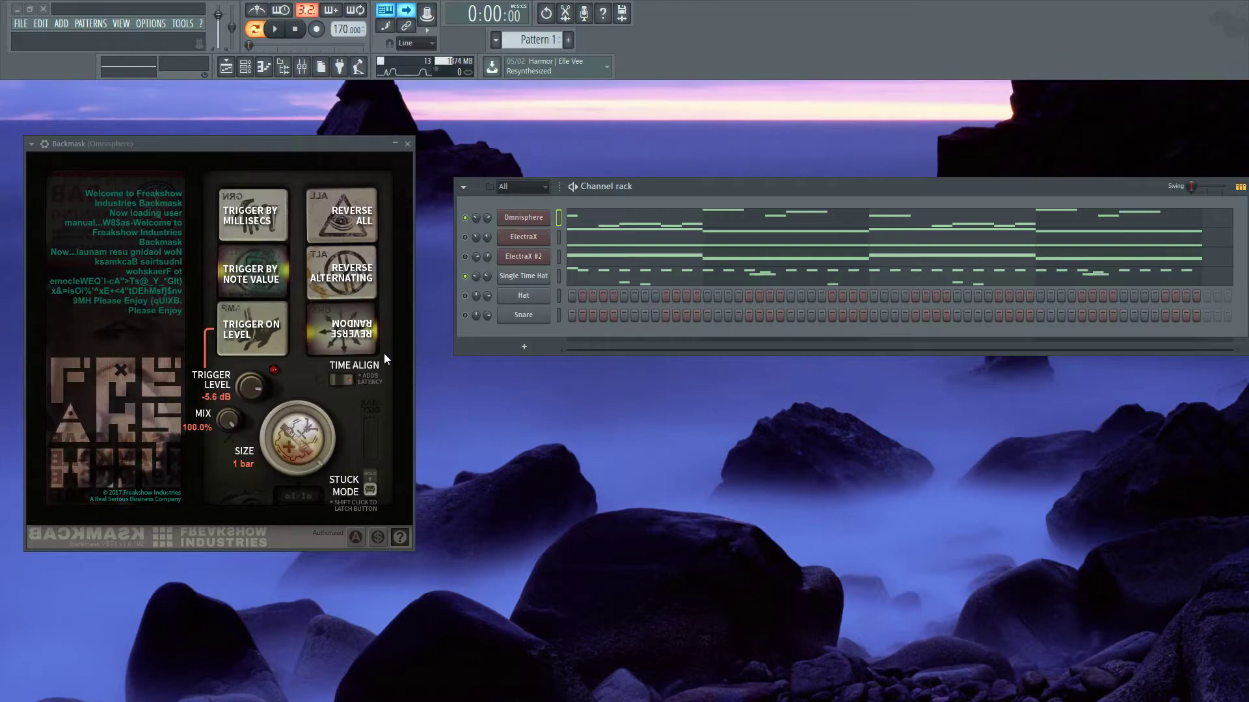
pyautogui.moveTo(306, 325)
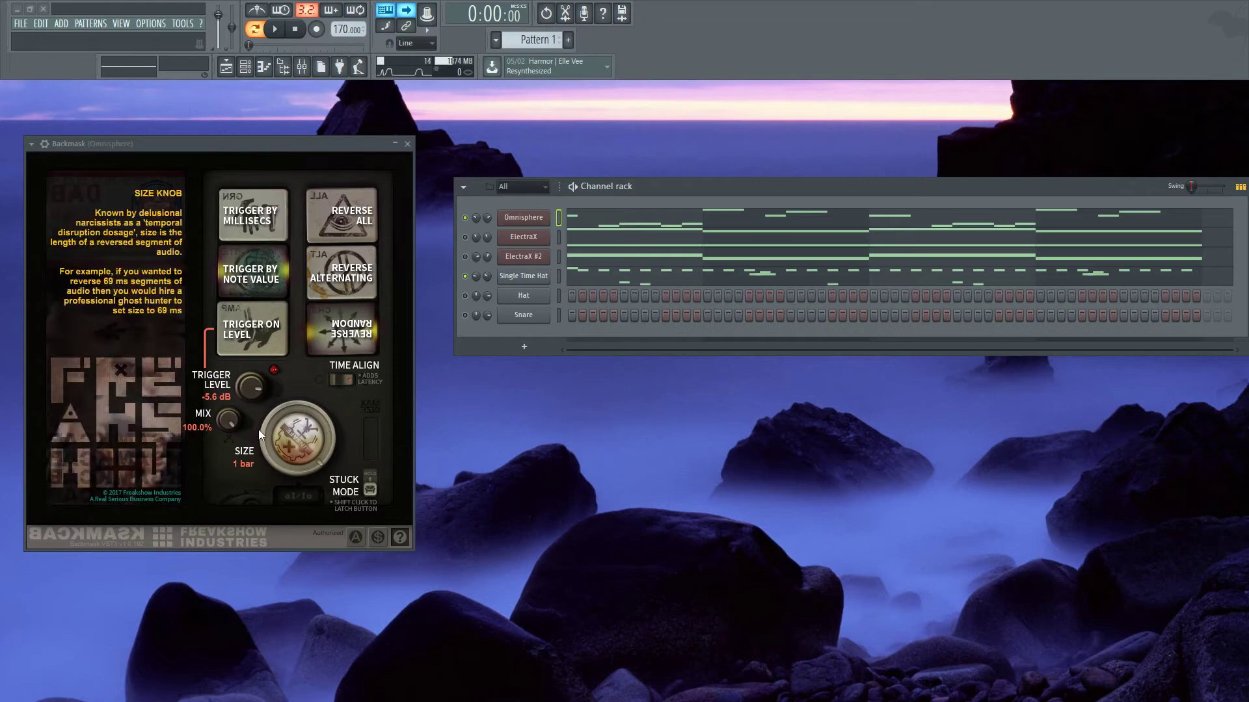
# Play the pattern once more with Reverse Random at the 1 bar Size, and stop playback.
pyautogui.click(274, 31)
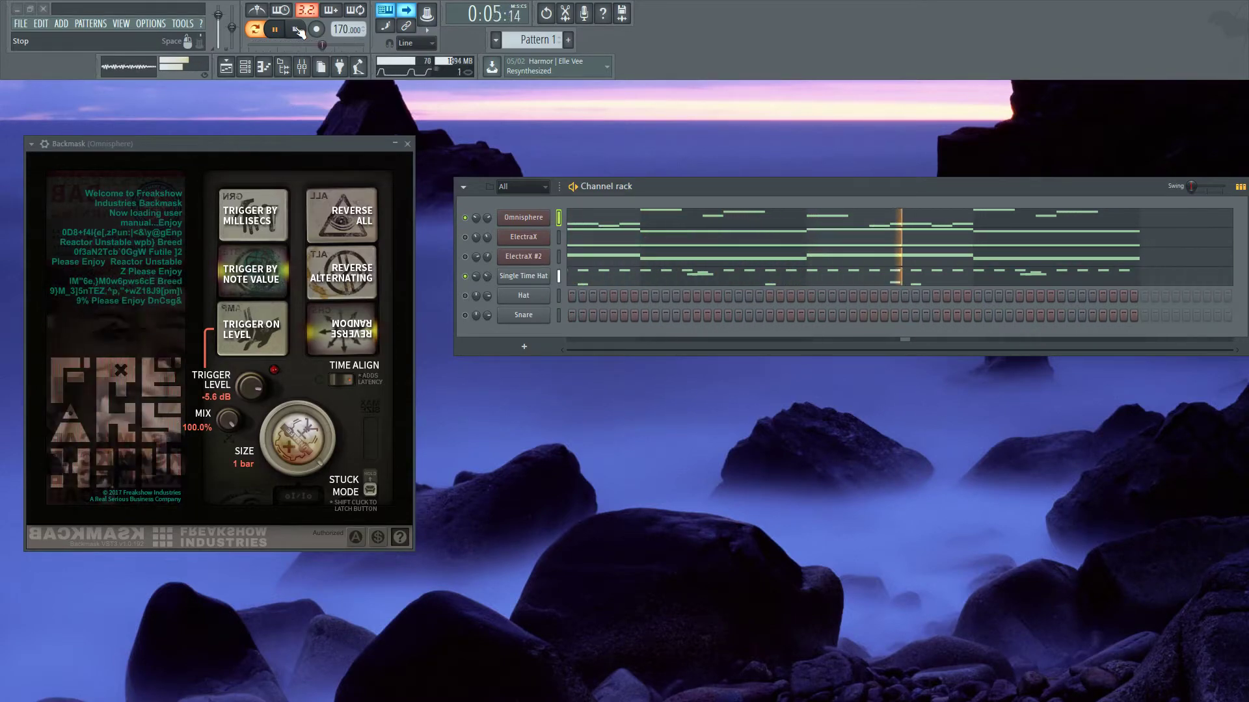
pyautogui.click(297, 30)
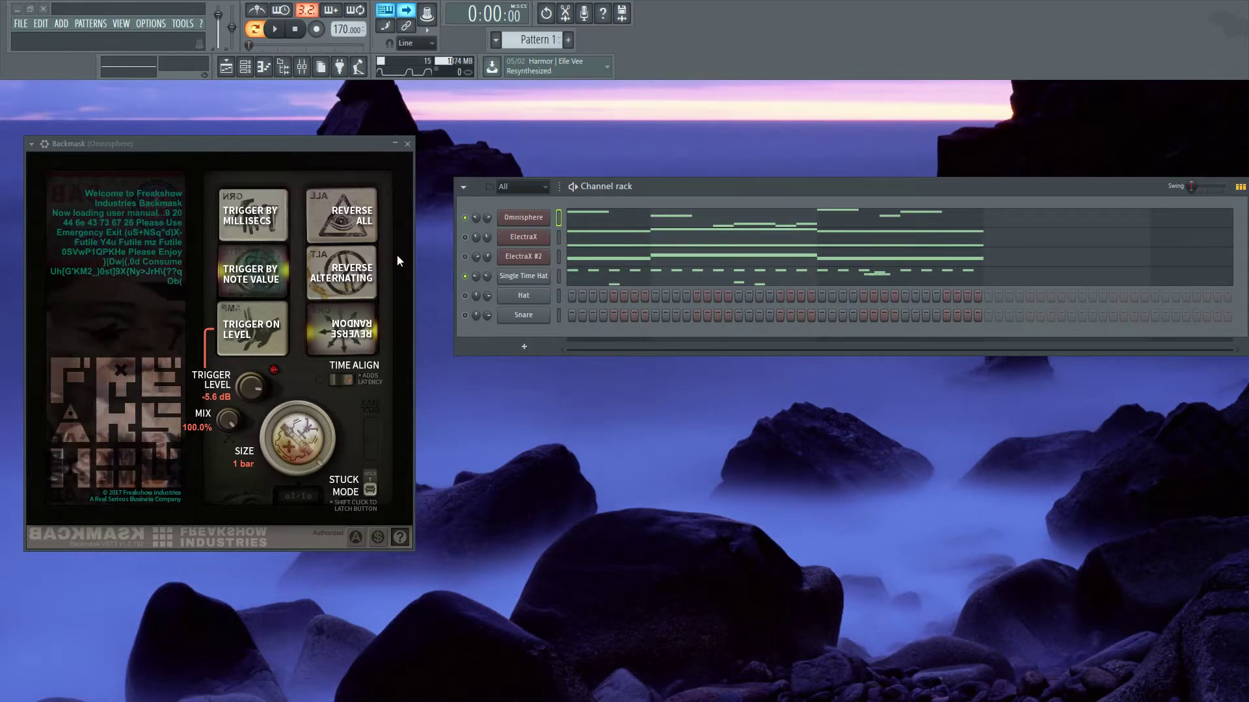
pyautogui.moveTo(610, 190); pyautogui.dragTo(588, 191)
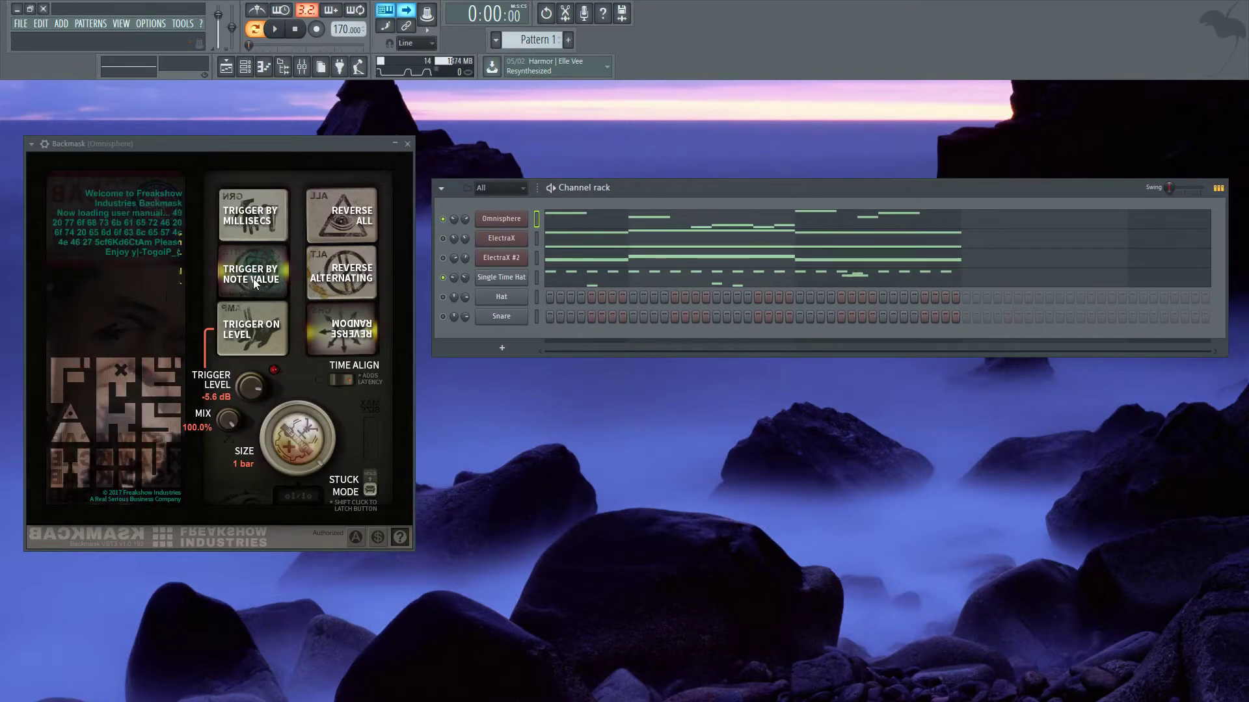
# Review the help descriptions of Backmask's note value and millisecond triggers and of the Size knob.
pyautogui.moveTo(252, 286)
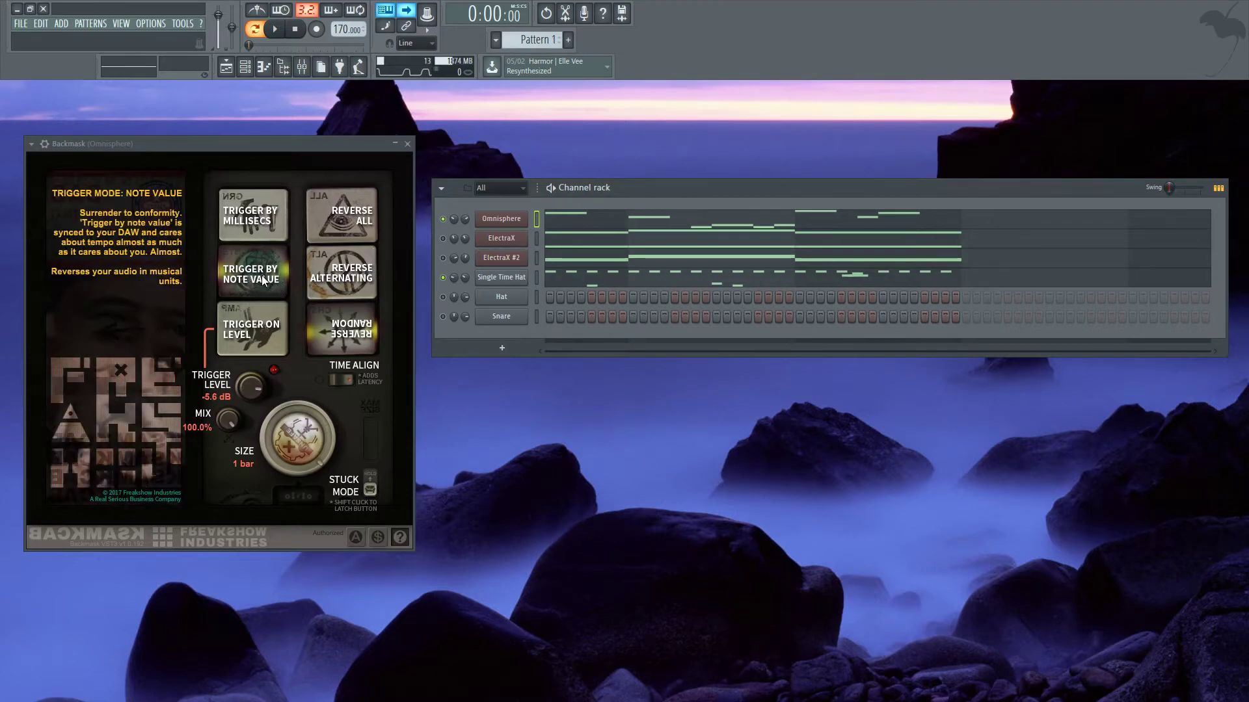
pyautogui.moveTo(271, 217)
pyautogui.moveTo(263, 255)
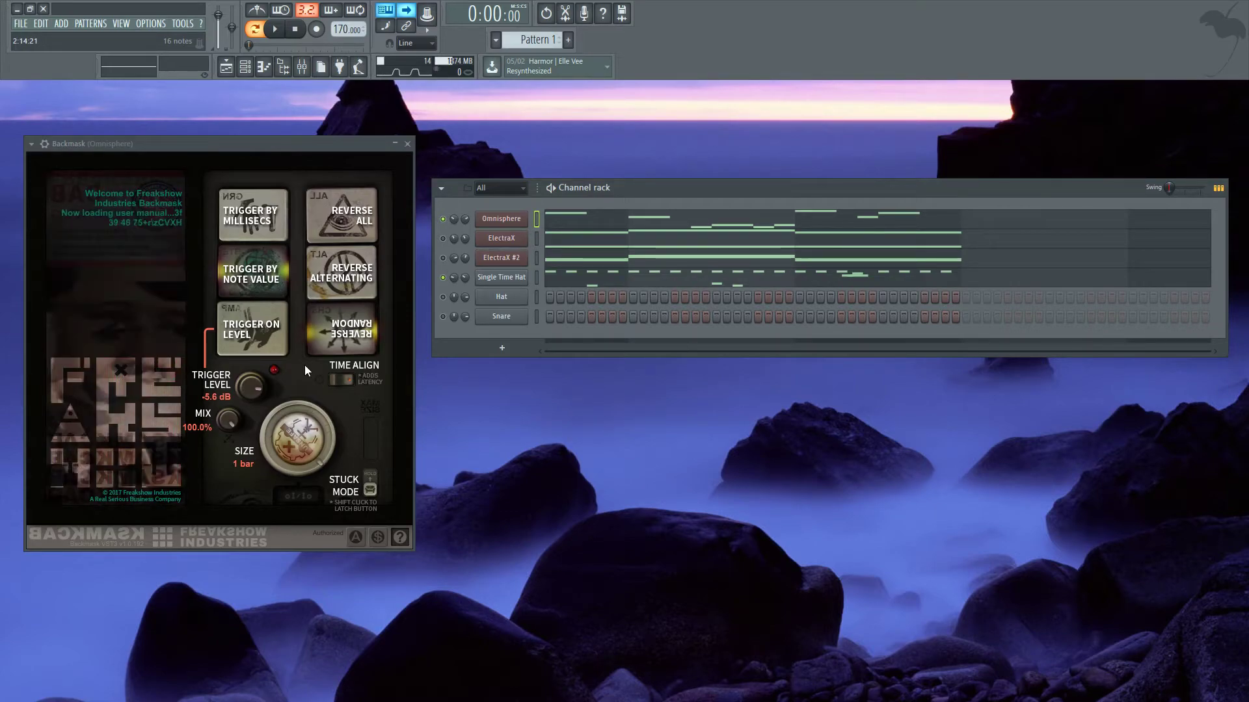
pyautogui.moveTo(303, 435); pyautogui.dragTo(305, 487)
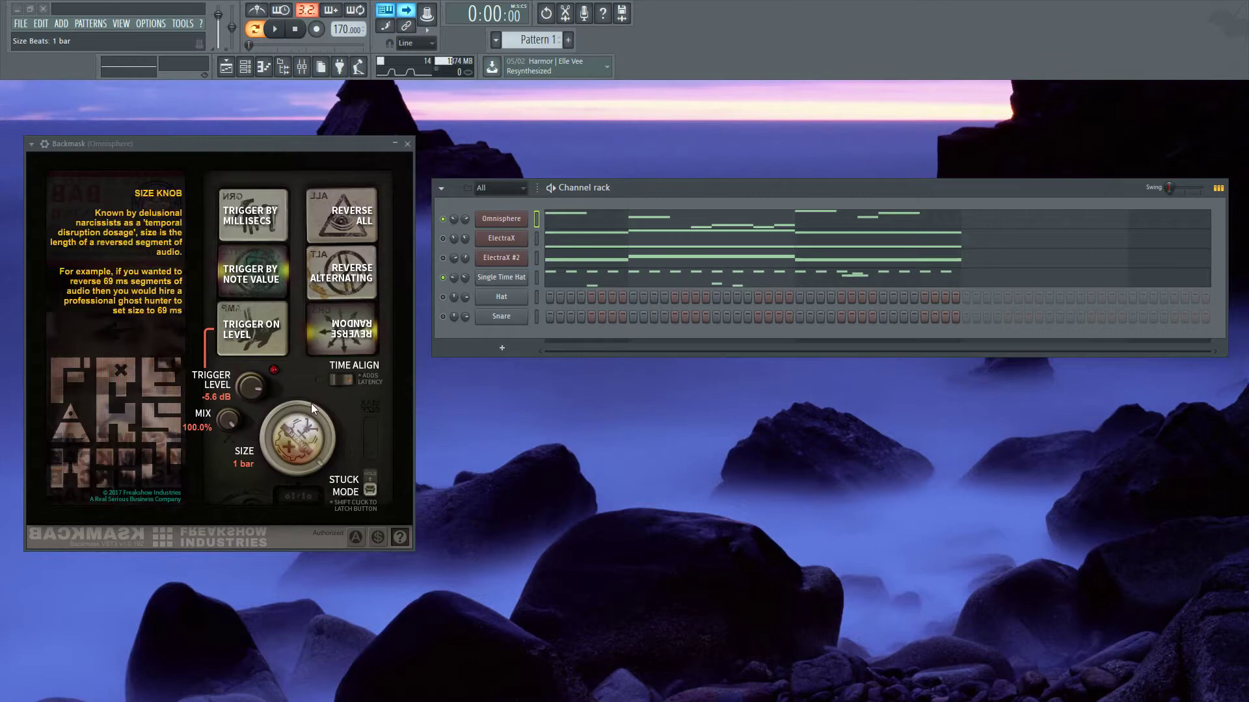
# Turn off Backmask's help overlay and close the Backmask window.
pyautogui.click(400, 539)
pyautogui.click(399, 538)
pyautogui.click(398, 537)
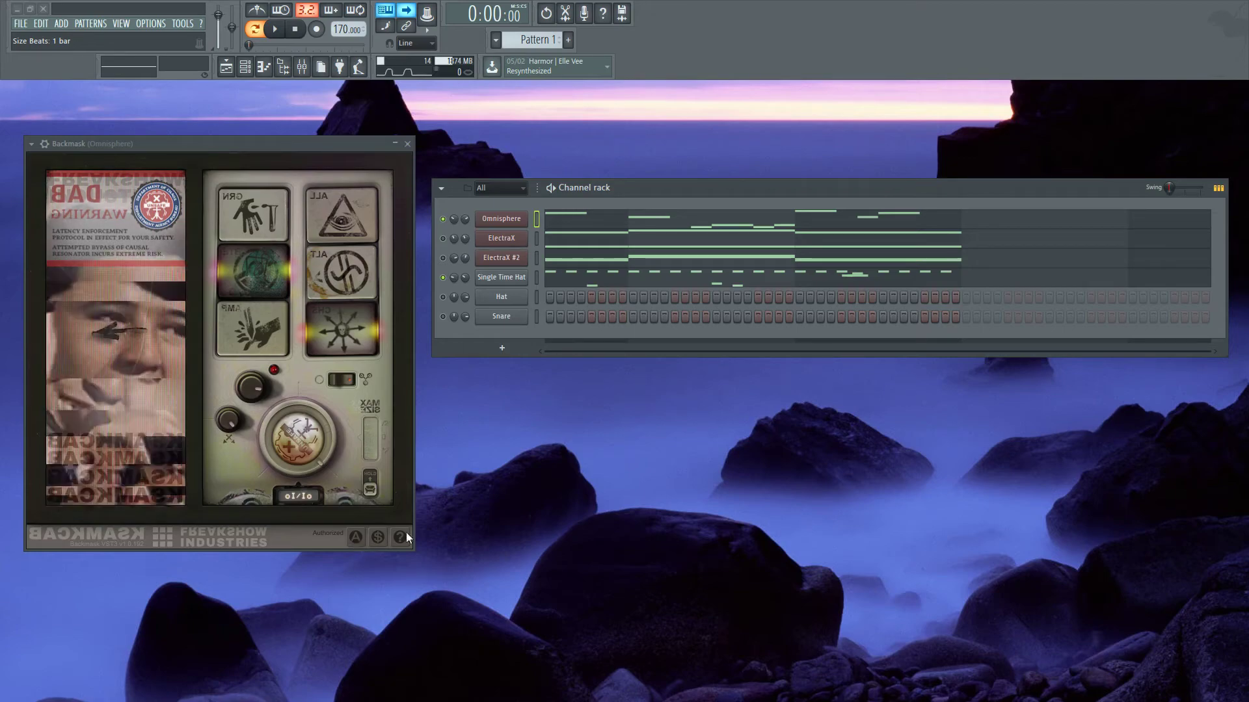
pyautogui.click(357, 539)
pyautogui.click(357, 537)
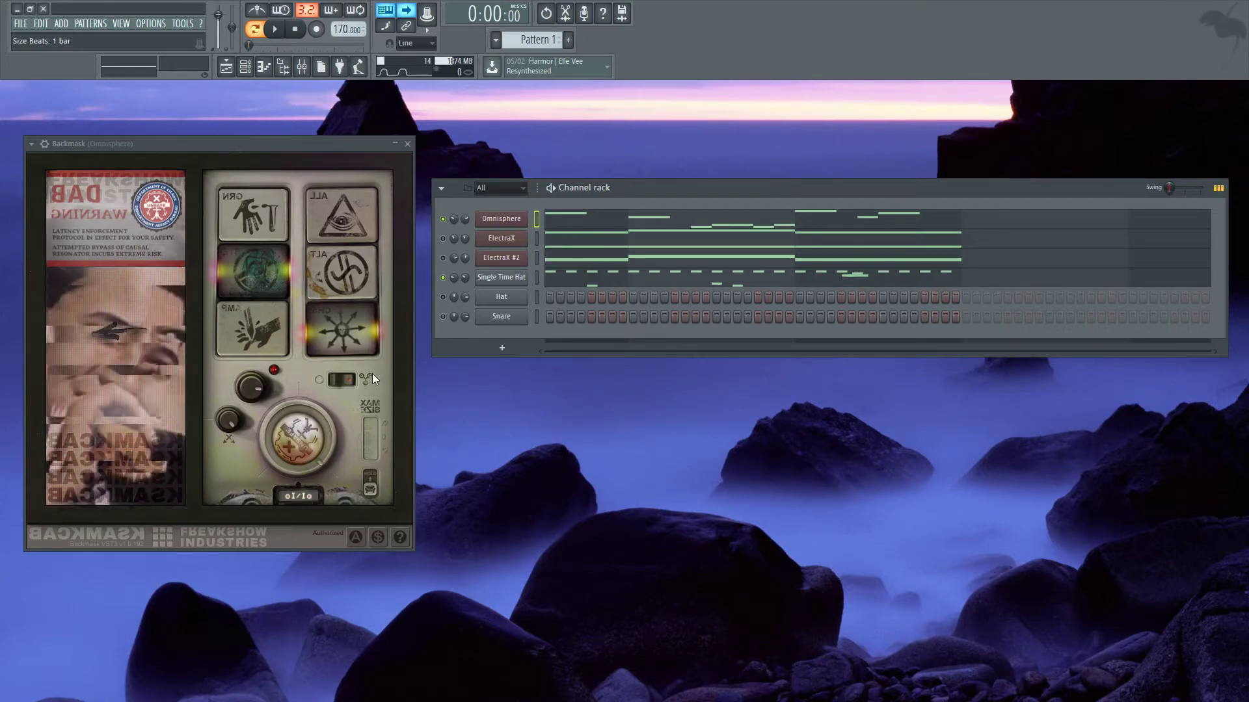
pyautogui.click(407, 144)
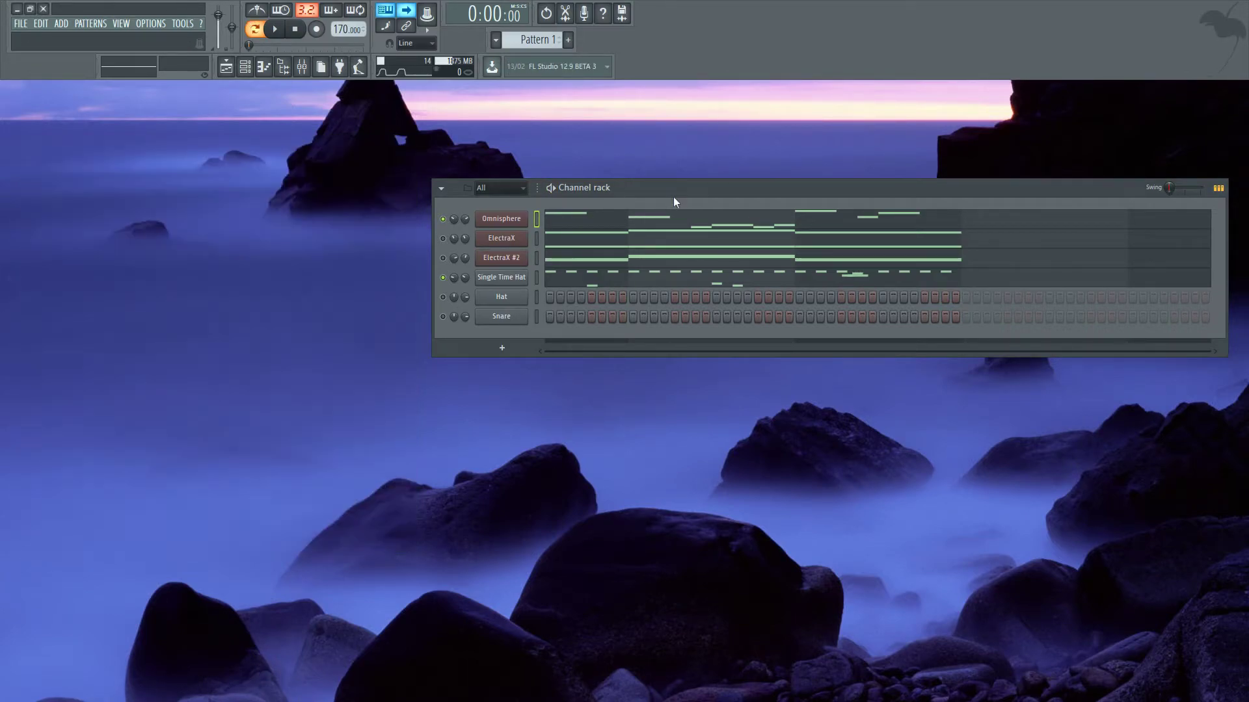
# Unmute the ElectraX and ElectraX #2 channels and play the pattern with the Omnisphere melody.
pyautogui.moveTo(669, 195); pyautogui.dragTo(420, 188)
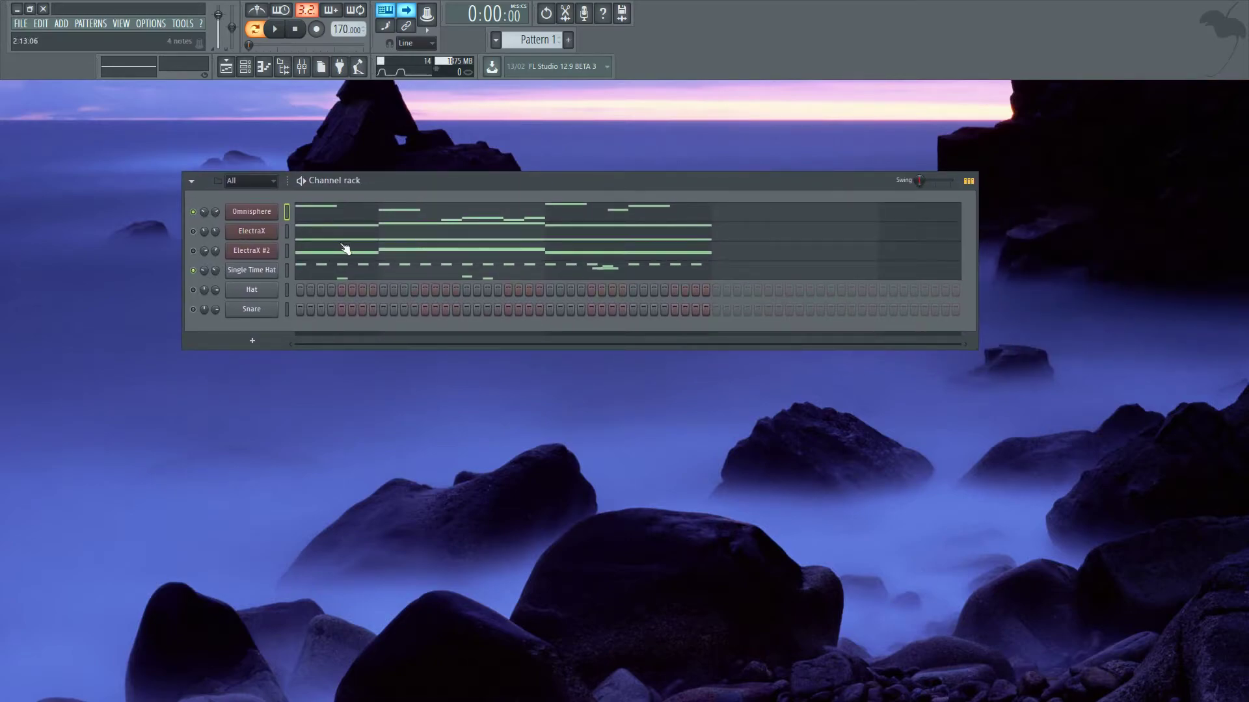
pyautogui.click(193, 251)
pyautogui.click(193, 232)
pyautogui.click(274, 29)
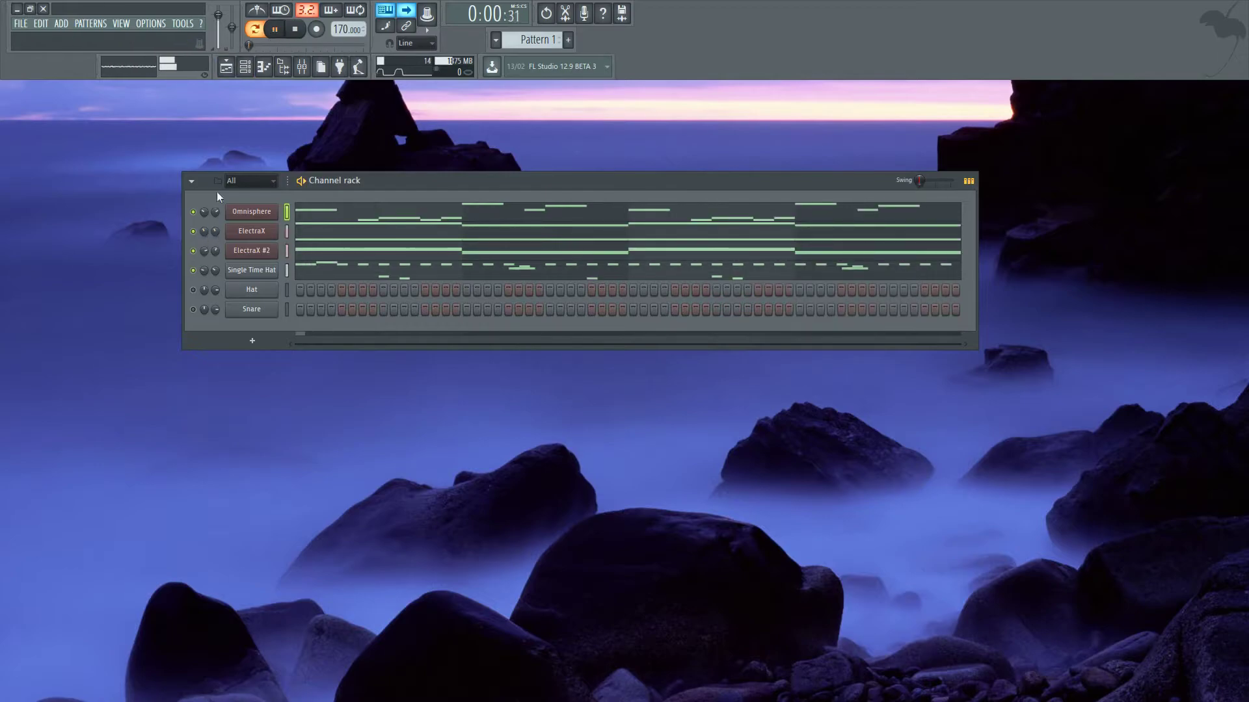
# Check the Omnisphere patch and its Backmask effect during playback, and nudge the Omnisphere channel's volume up slightly.
pyautogui.click(282, 68)
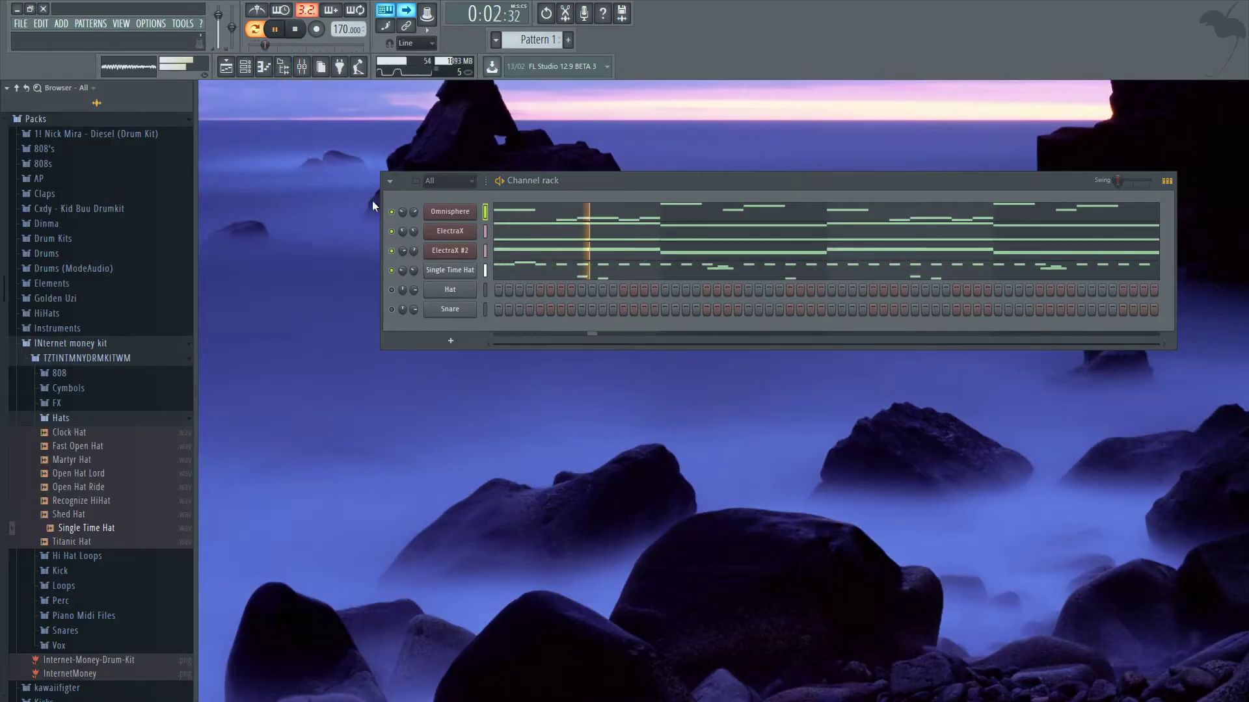
pyautogui.click(432, 211)
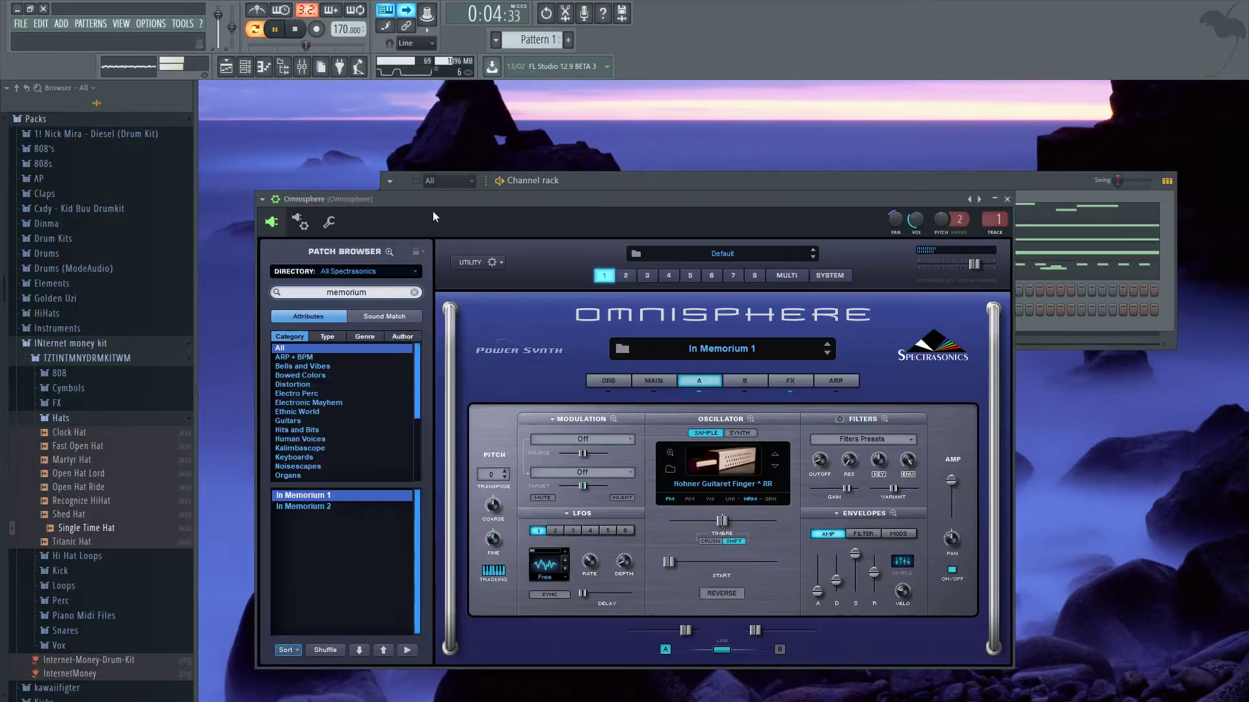
pyautogui.click(1008, 199)
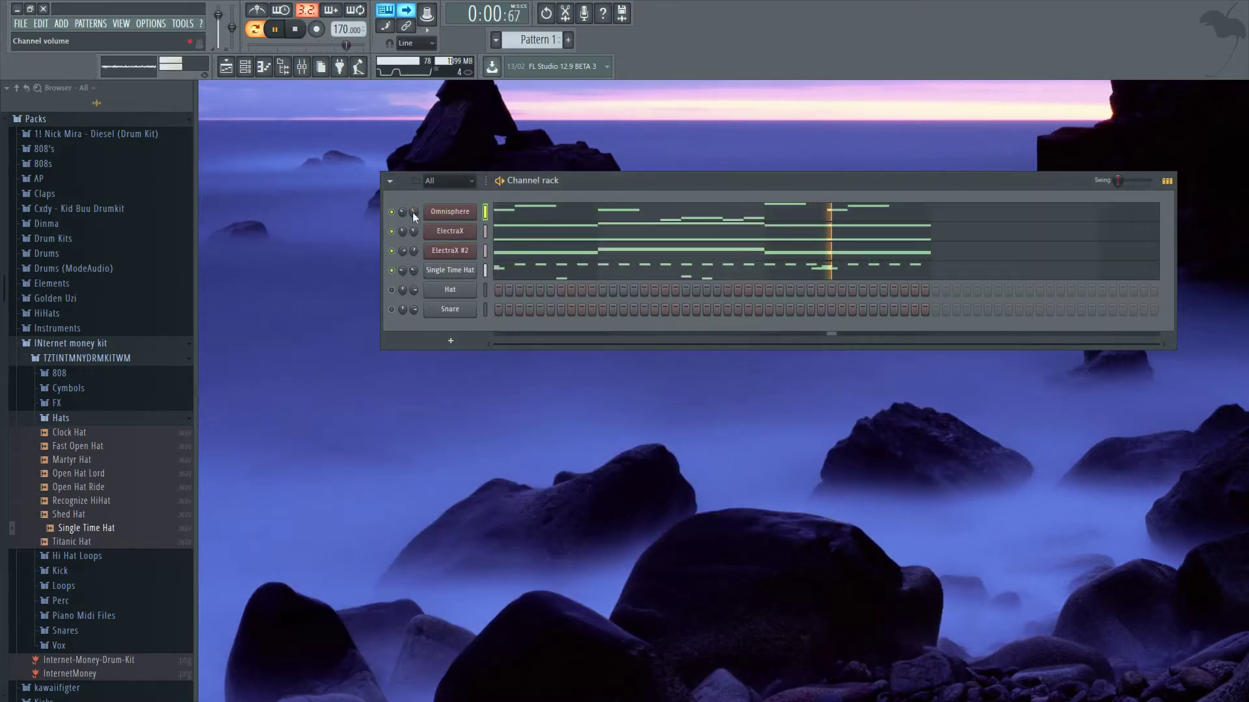
pyautogui.click(303, 71)
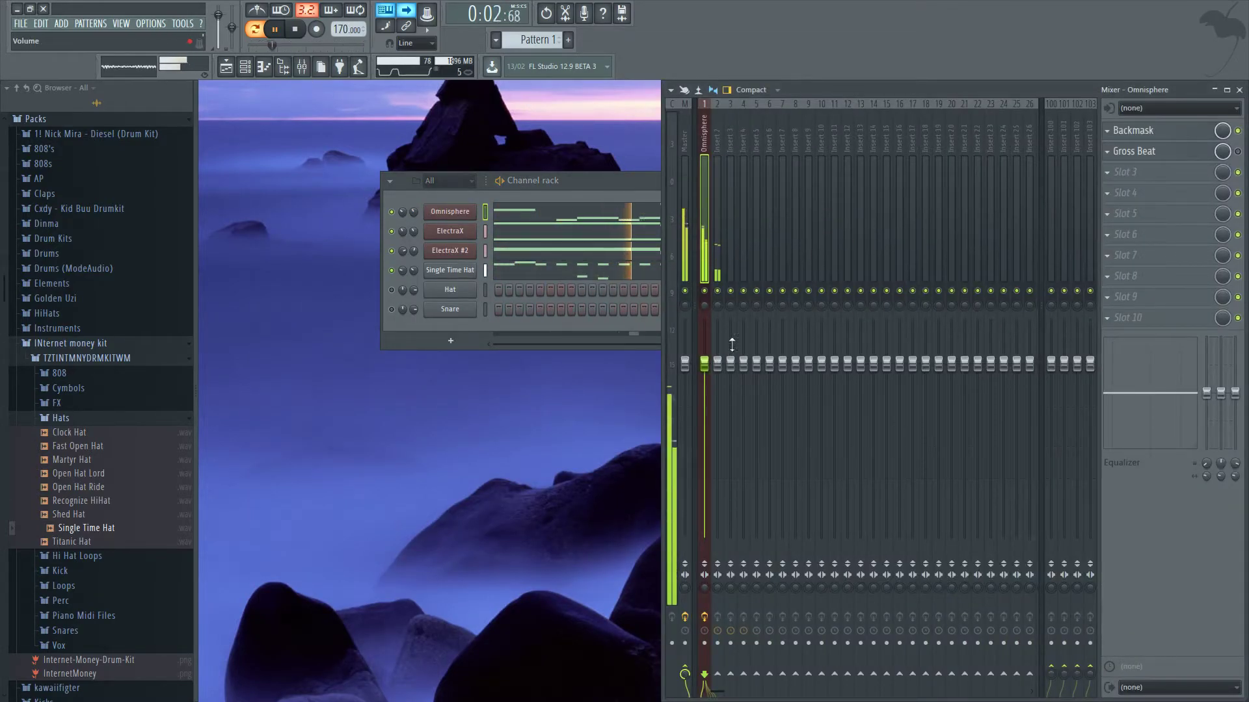
pyautogui.click(1144, 131)
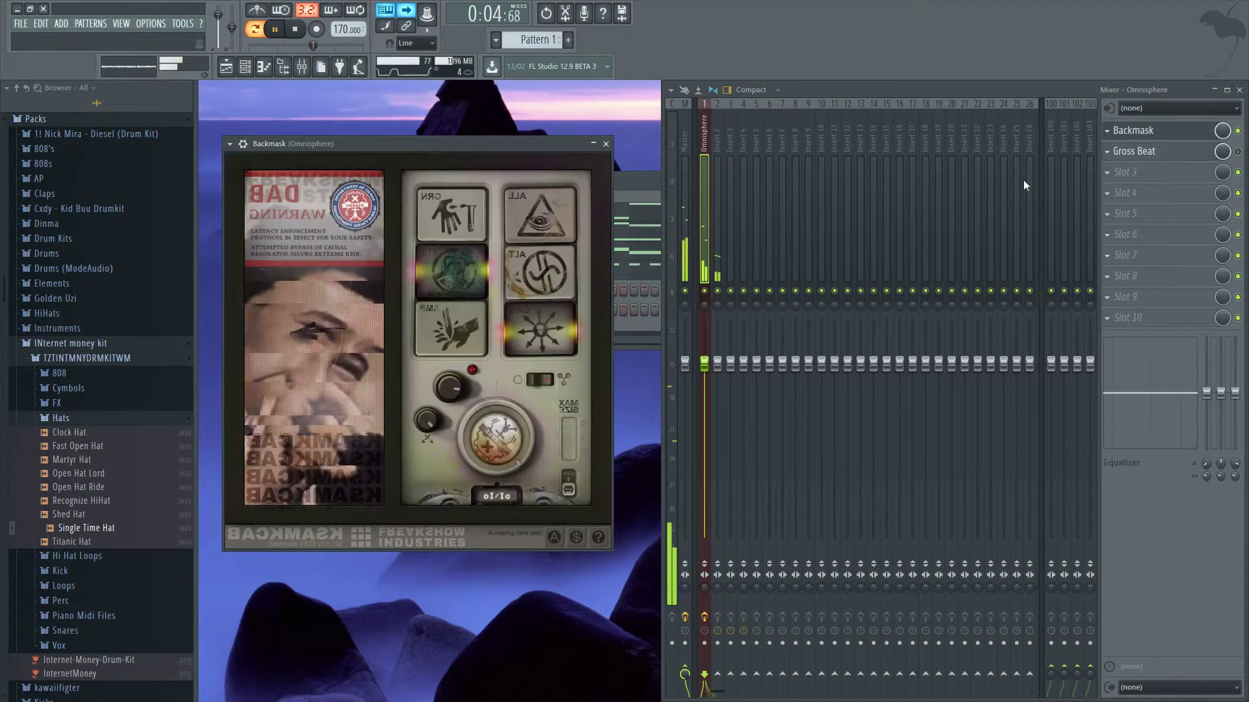
pyautogui.click(606, 144)
pyautogui.moveTo(413, 212); pyautogui.dragTo(413, 209)
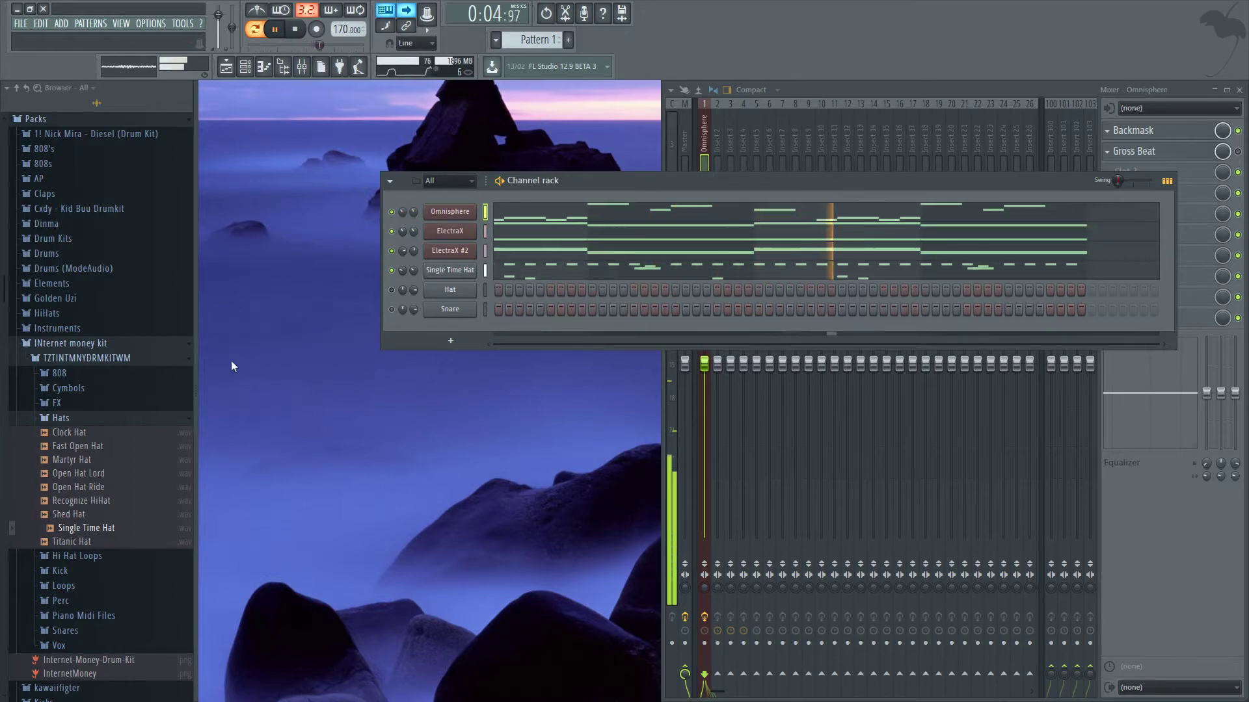
# Replace the Hat channel's sample with Snare 1 from the browser's recent files.
pyautogui.scroll(5, 64, 171)
pyautogui.click(47, 137)
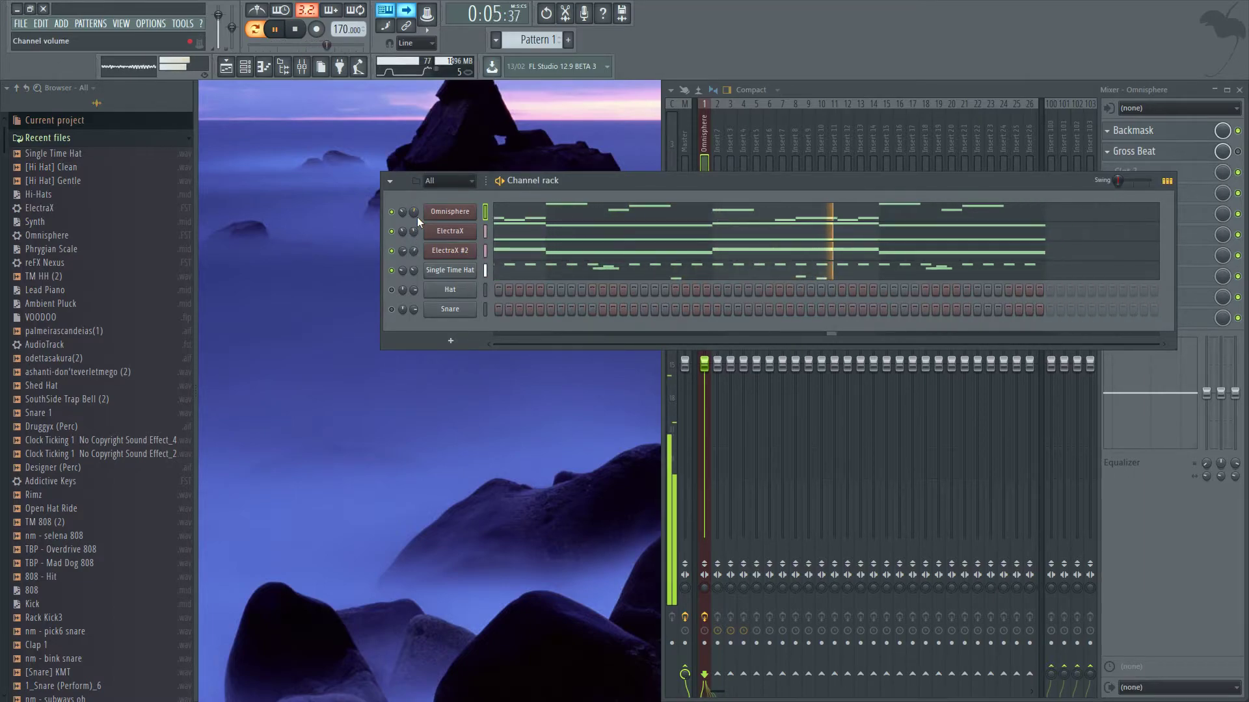
pyautogui.press('space')
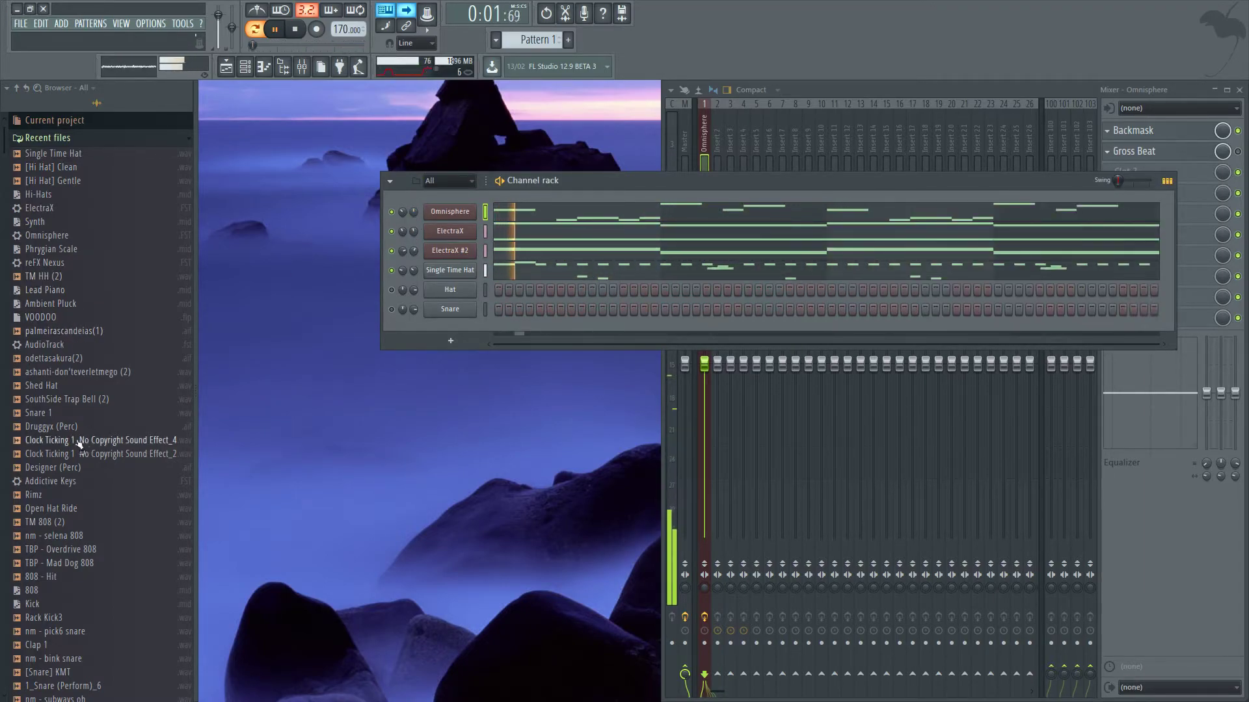
pyautogui.moveTo(462, 319); pyautogui.dragTo(429, 289)
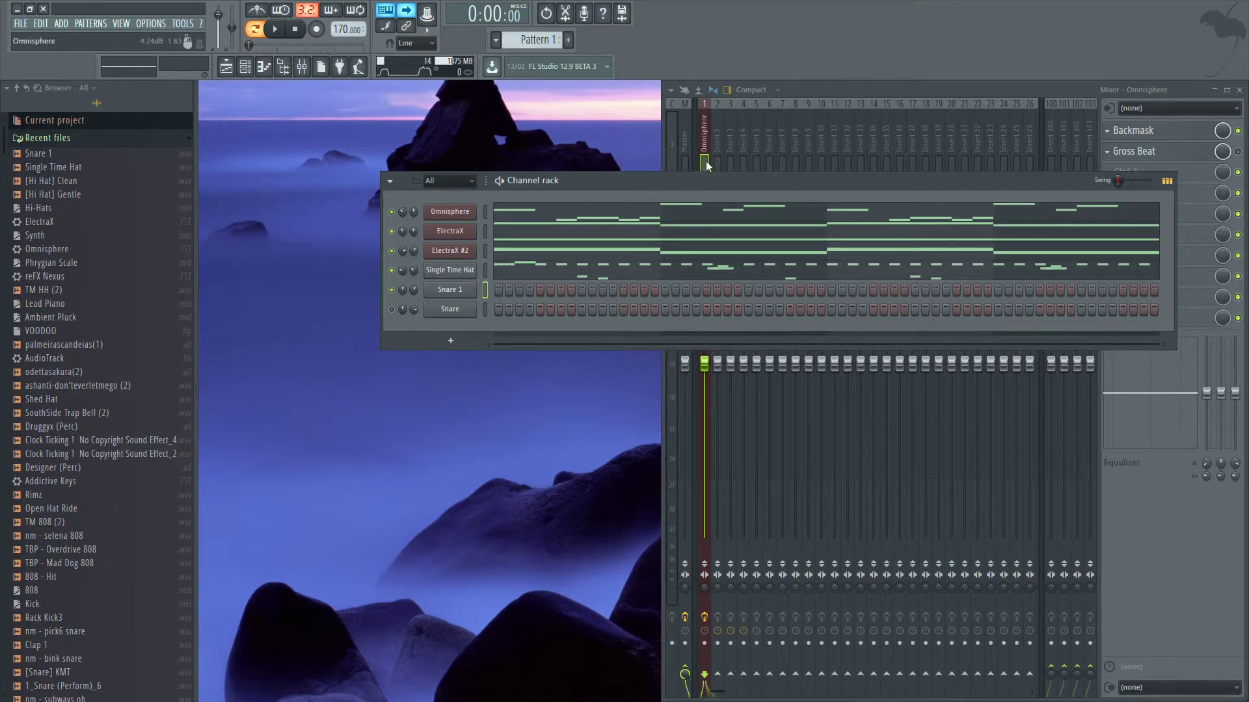
# Close the mixer, add a Snare 1 hit on step 9 and play the pattern.
pyautogui.moveTo(696, 183); pyautogui.dragTo(612, 244)
pyautogui.click(1241, 91)
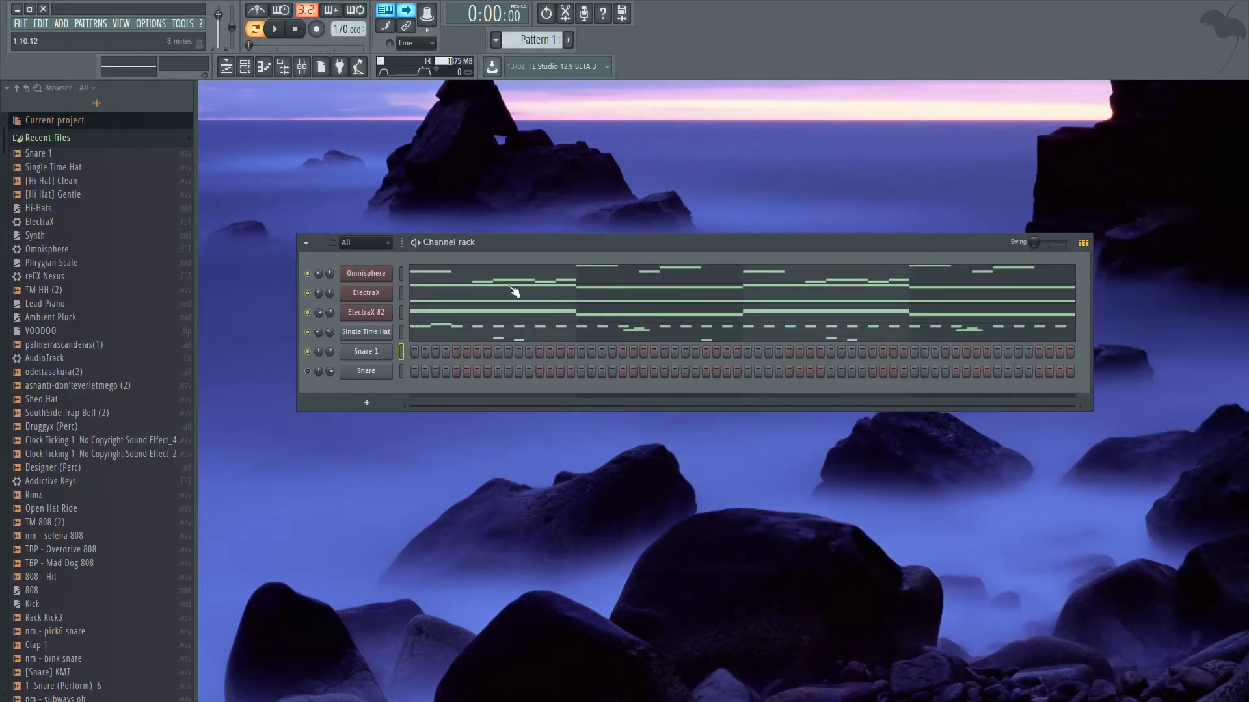
pyautogui.click(497, 353)
pyautogui.press('space')
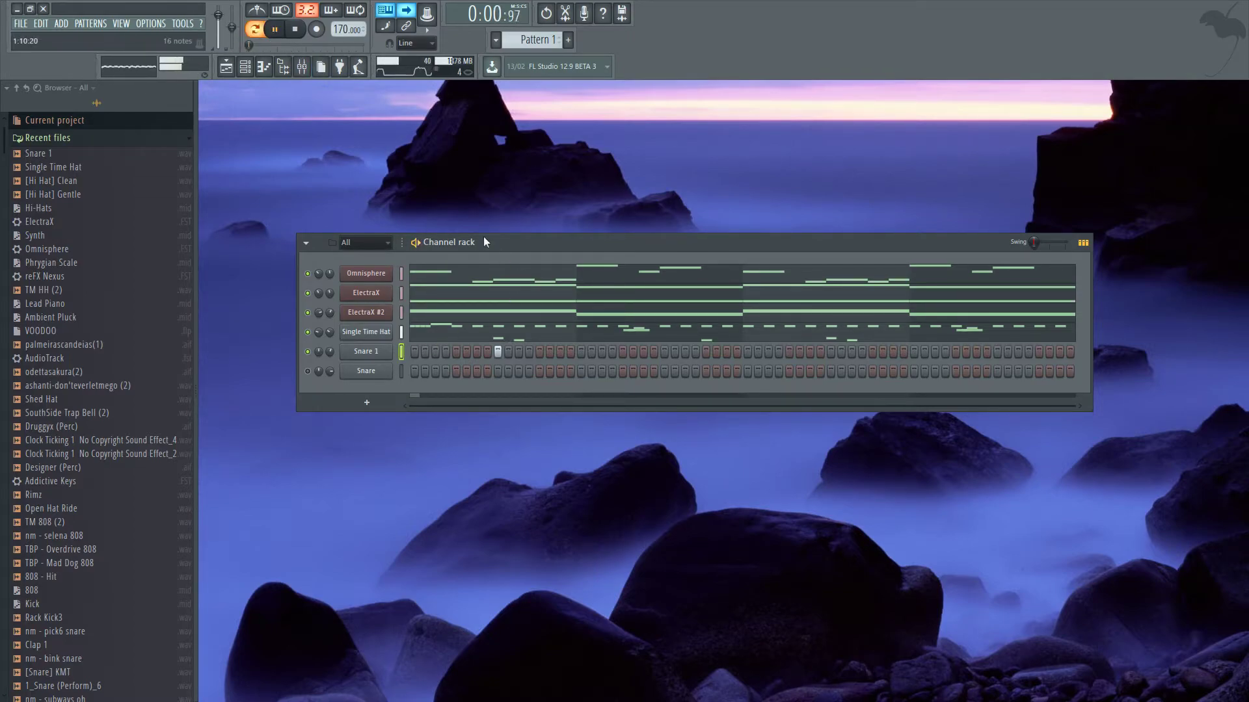
# Look over the Omnisphere patch and the Snare 1 channel's sample settings.
pyautogui.click(377, 279)
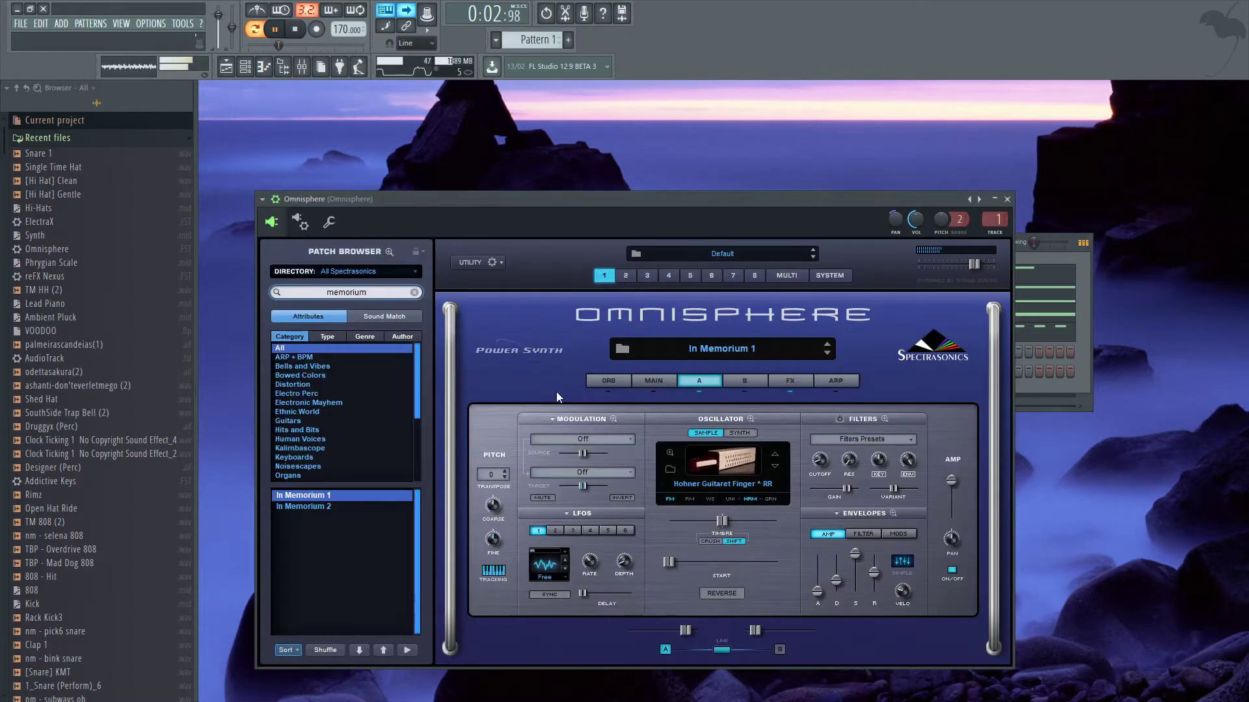
pyautogui.click(1008, 199)
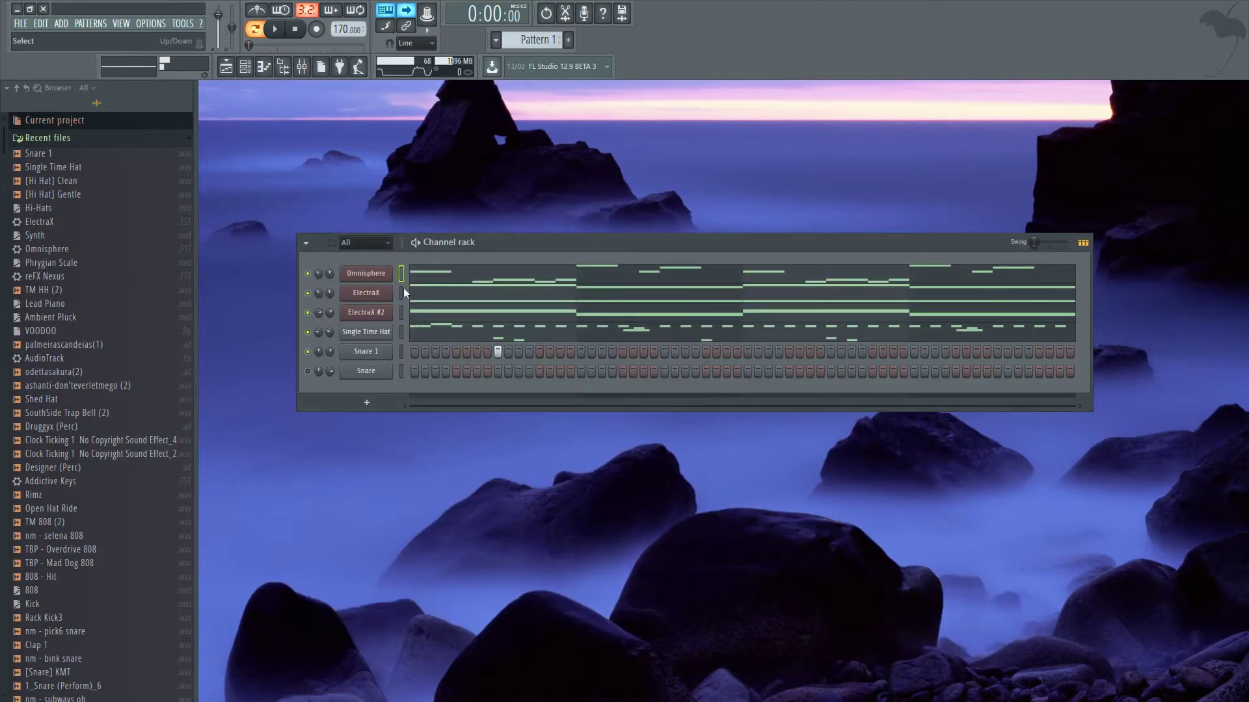
pyautogui.click(376, 353)
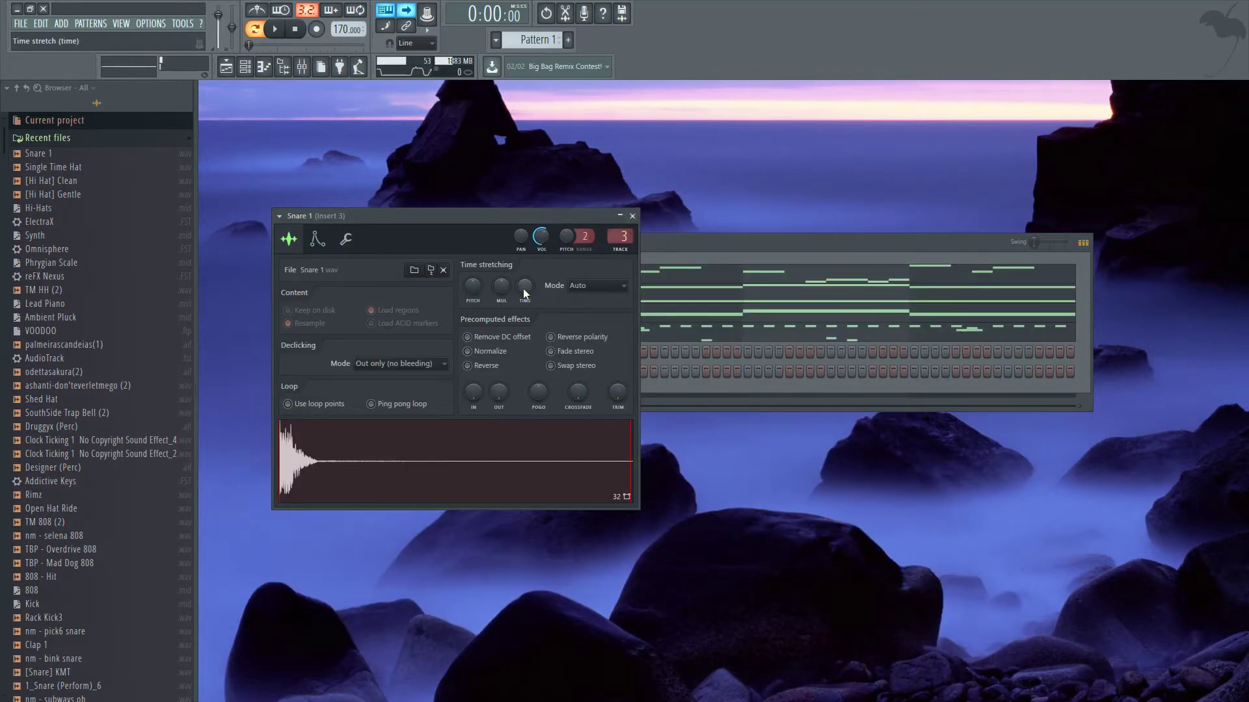
# Switch Backmask on the Omnisphere mixer track to Reverse Alternating and play the pattern with the snare.
pyautogui.click(304, 69)
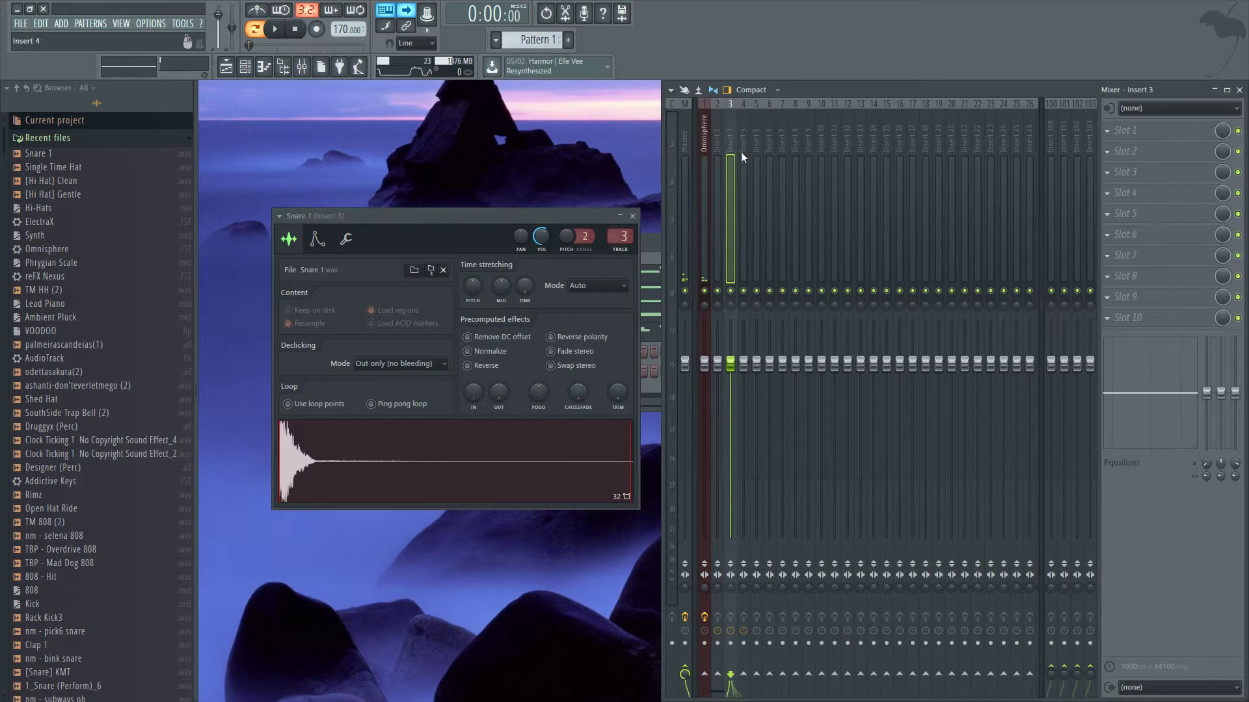
pyautogui.click(705, 143)
pyautogui.click(1168, 133)
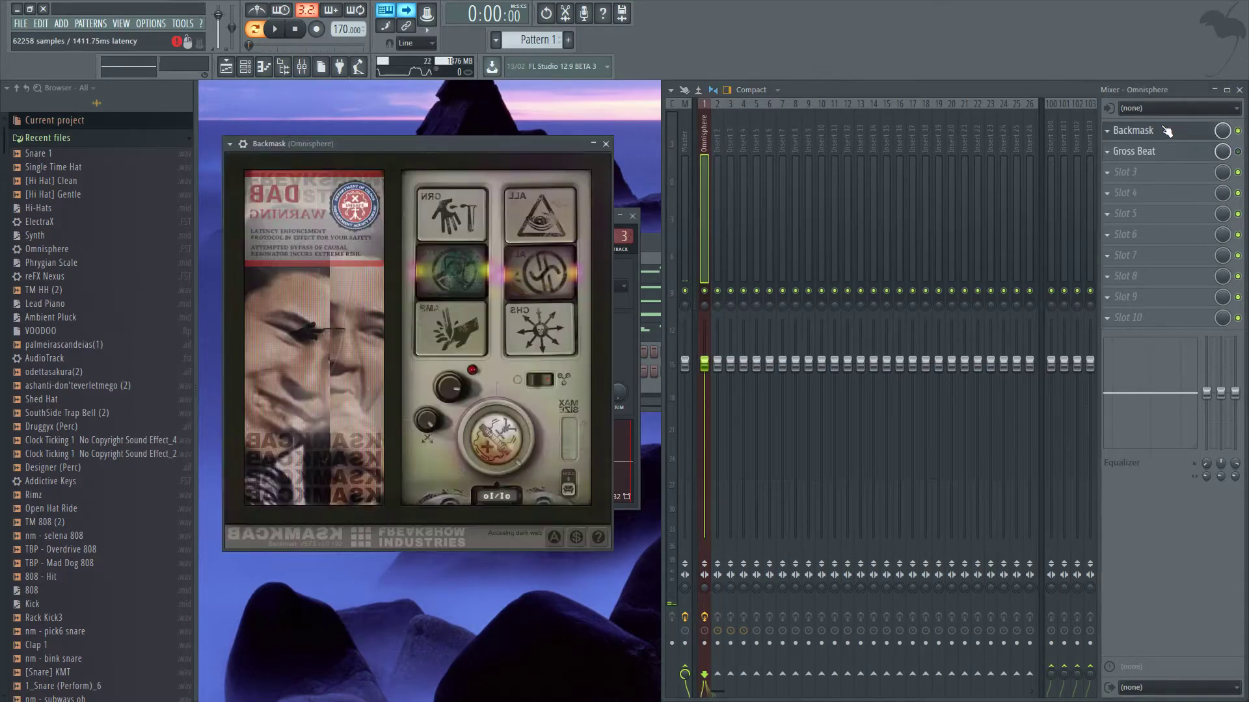
pyautogui.click(605, 144)
pyautogui.press('space')
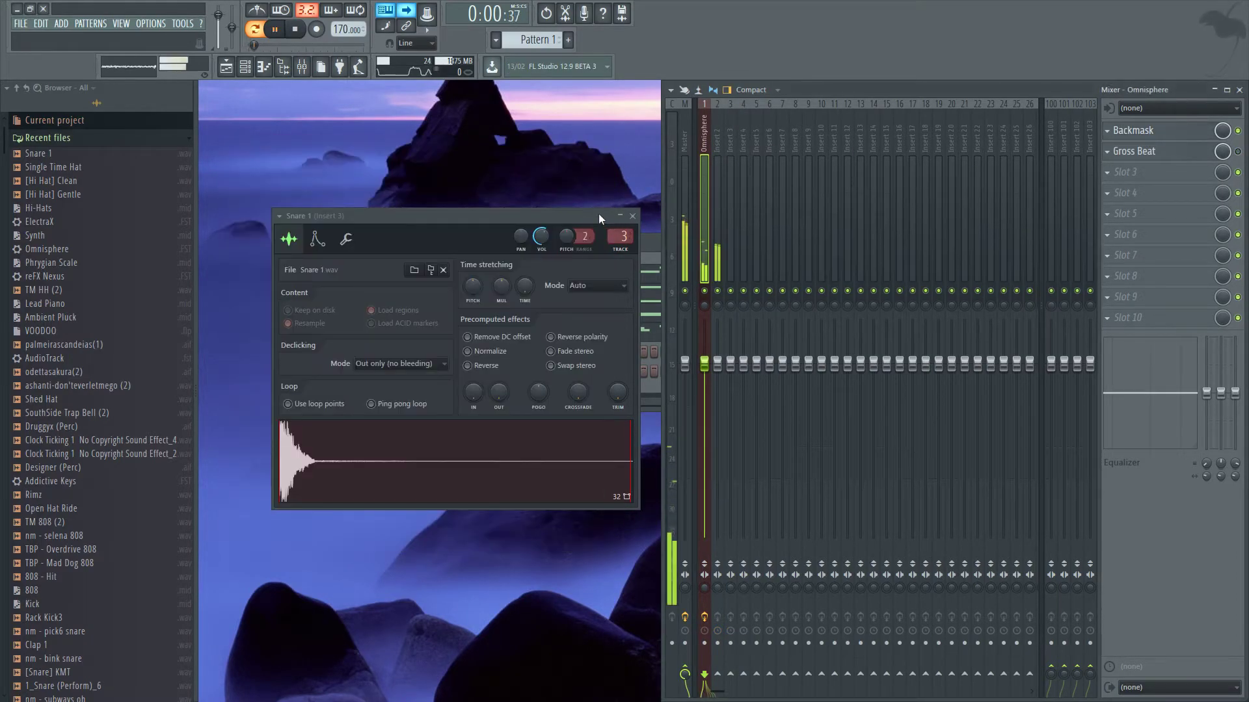
pyautogui.click(632, 217)
pyautogui.click(1239, 91)
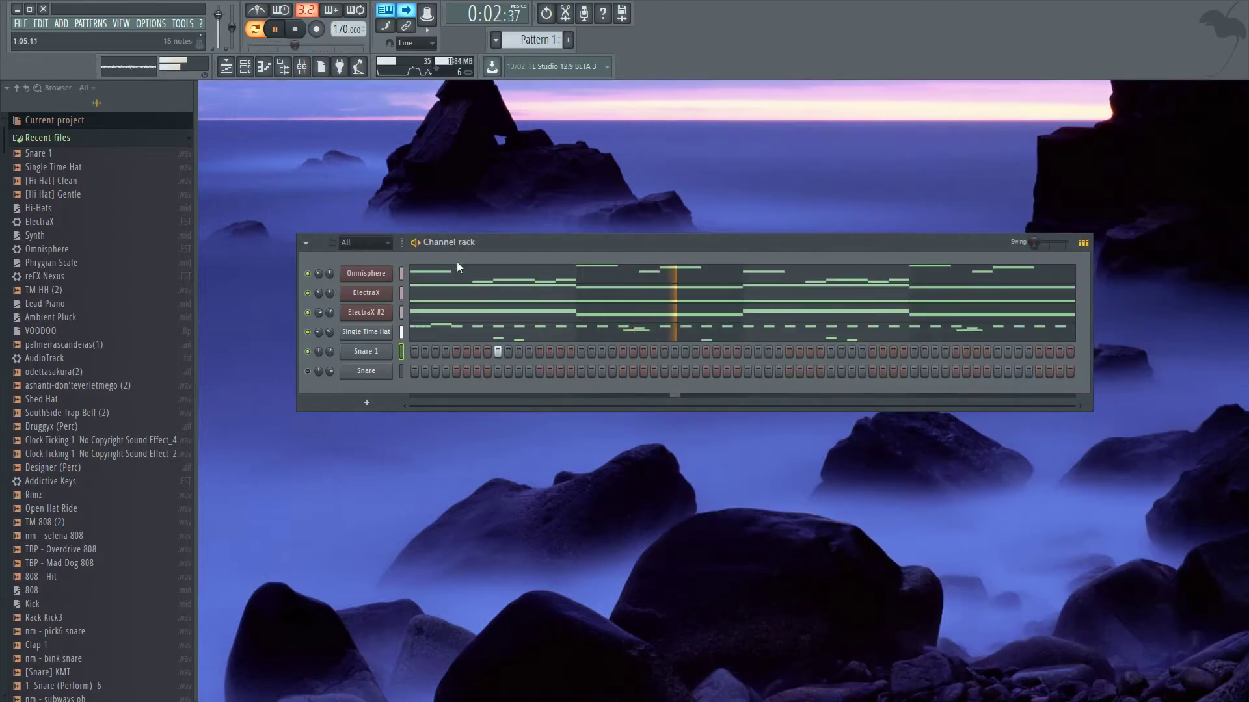
# Set the Size of Backmask on the Omnisphere track to 1/4 and play the full pattern.
pyautogui.click(347, 276)
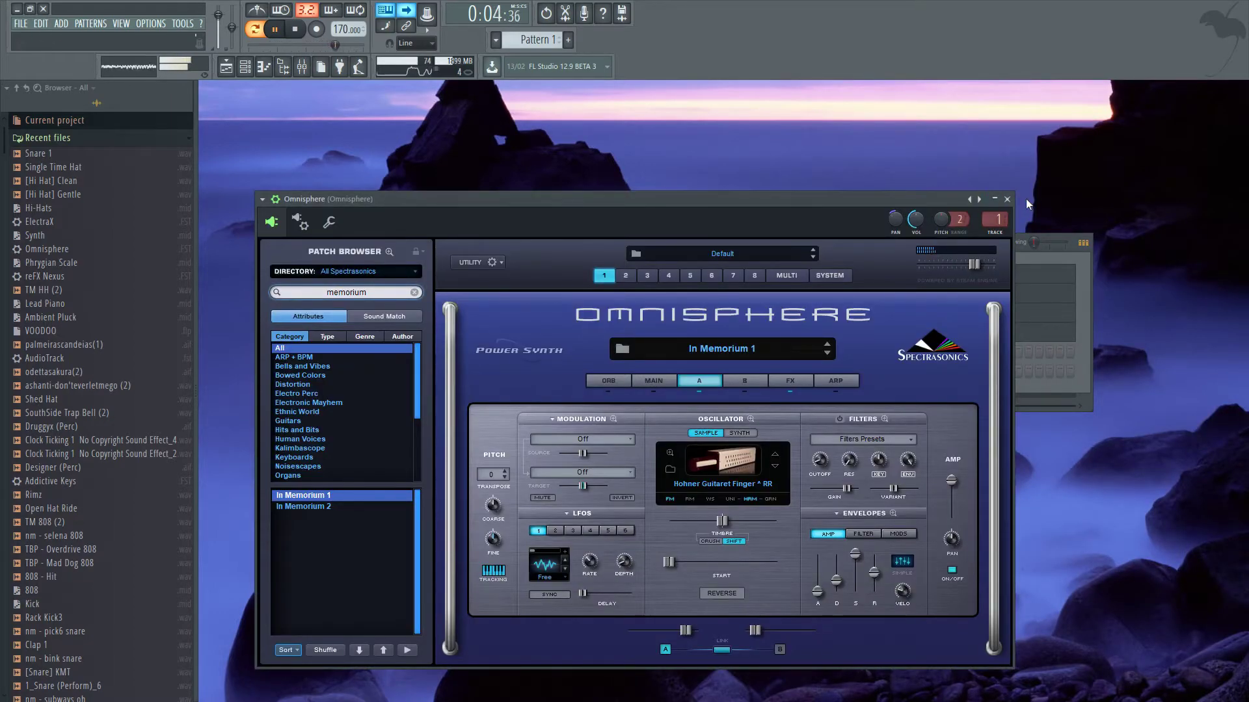
pyautogui.click(1007, 199)
pyautogui.press('space')
pyautogui.click(302, 68)
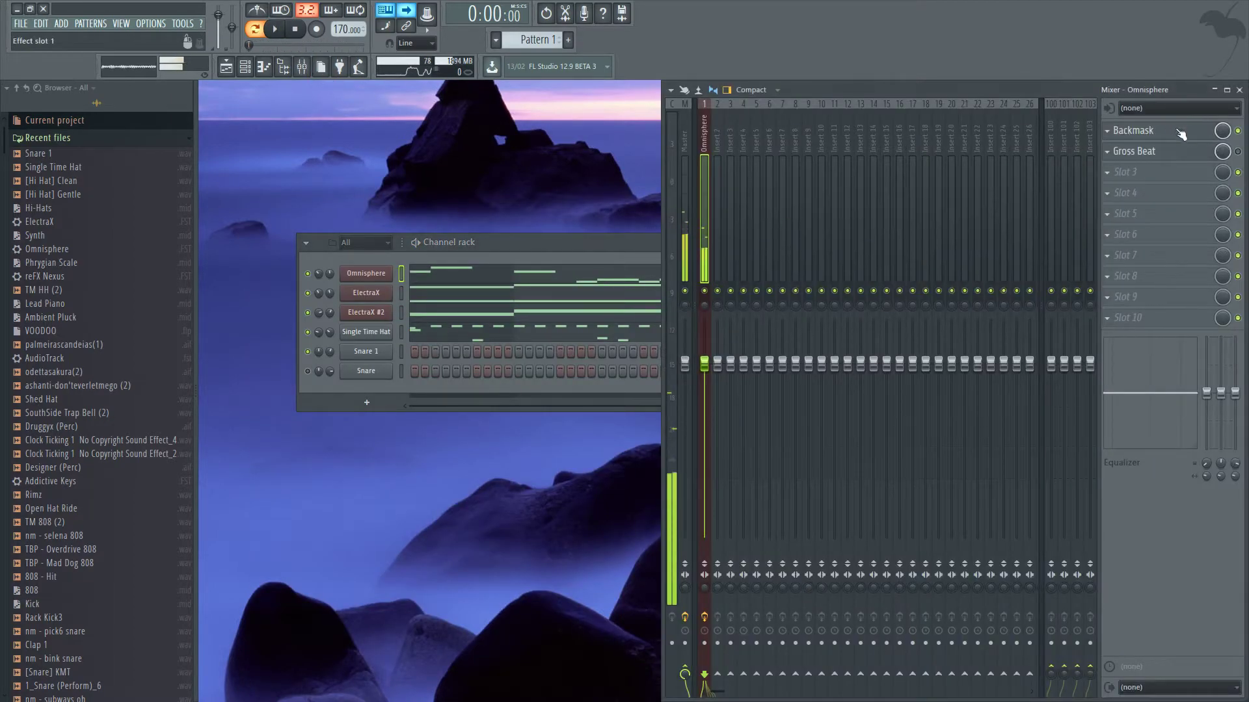
pyautogui.click(1165, 134)
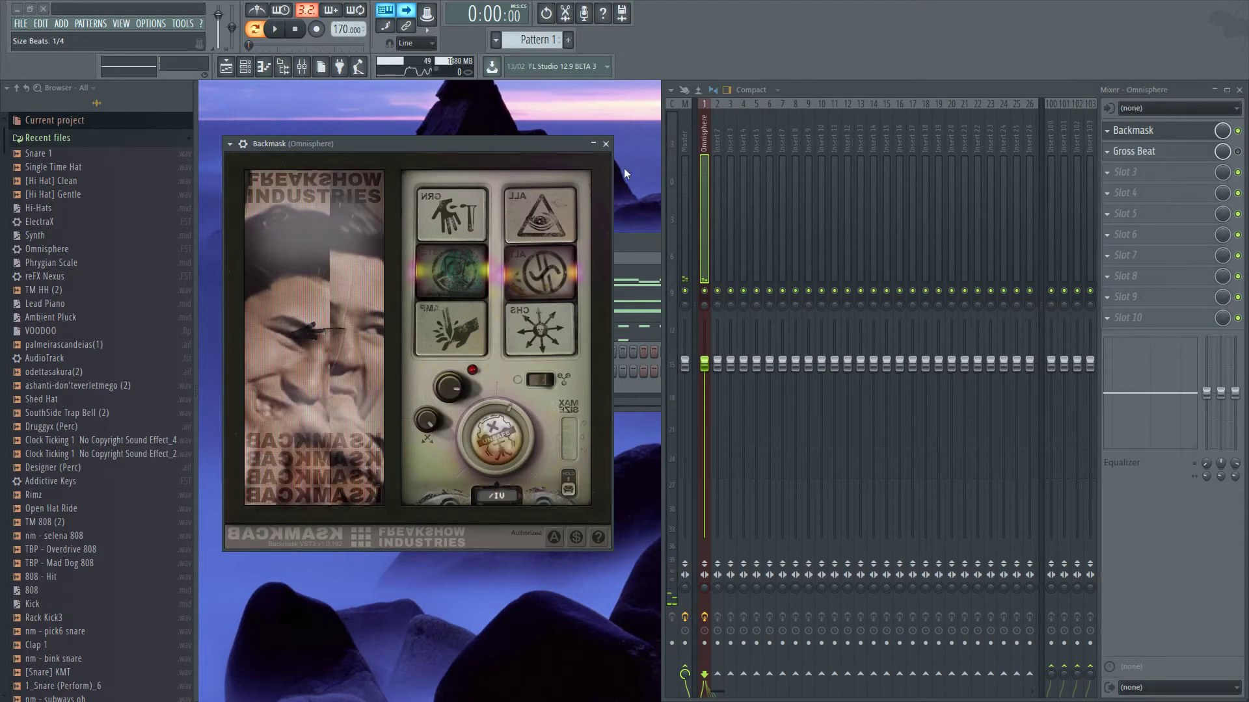
pyautogui.click(605, 144)
pyautogui.press('space')
pyautogui.moveTo(595, 257); pyautogui.dragTo(553, 271)
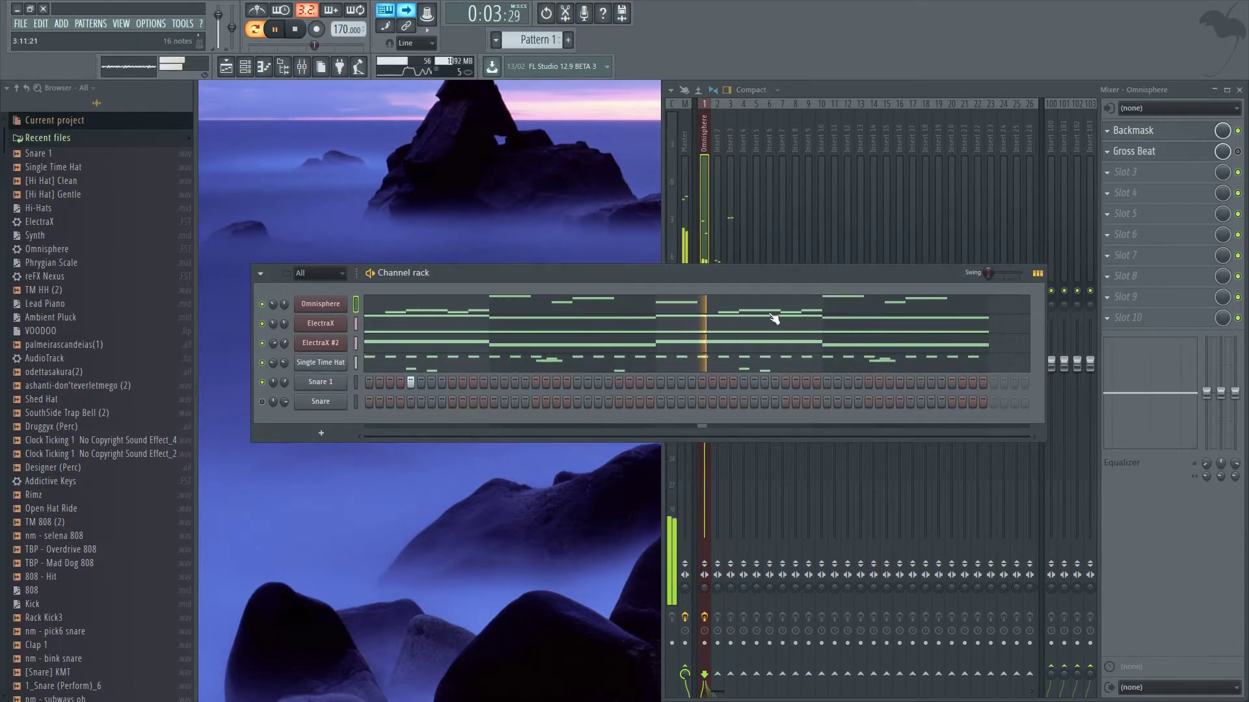
# Set Backmask's Size to a dotted 1/4 and replay the pattern from the start.
pyautogui.click(1140, 134)
pyautogui.moveTo(509, 424); pyautogui.dragTo(514, 416)
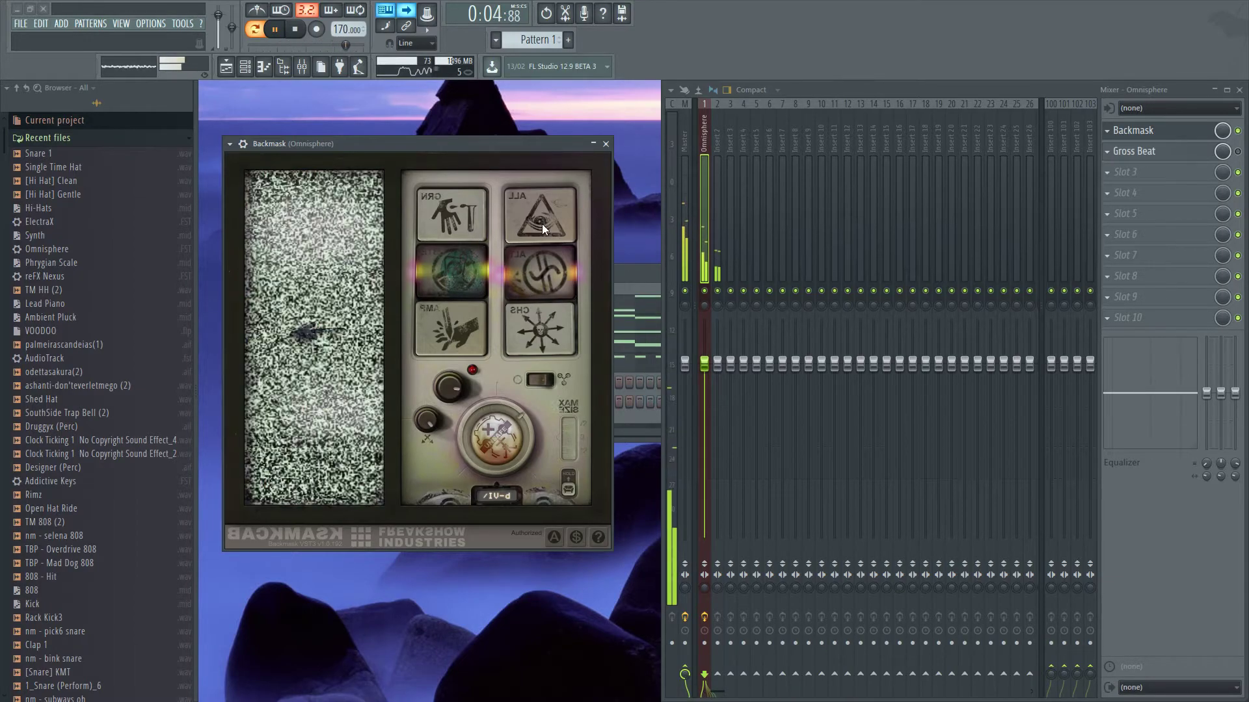
pyautogui.press('space')
pyautogui.press('Escape')
pyautogui.click(591, 278)
pyautogui.press('space')
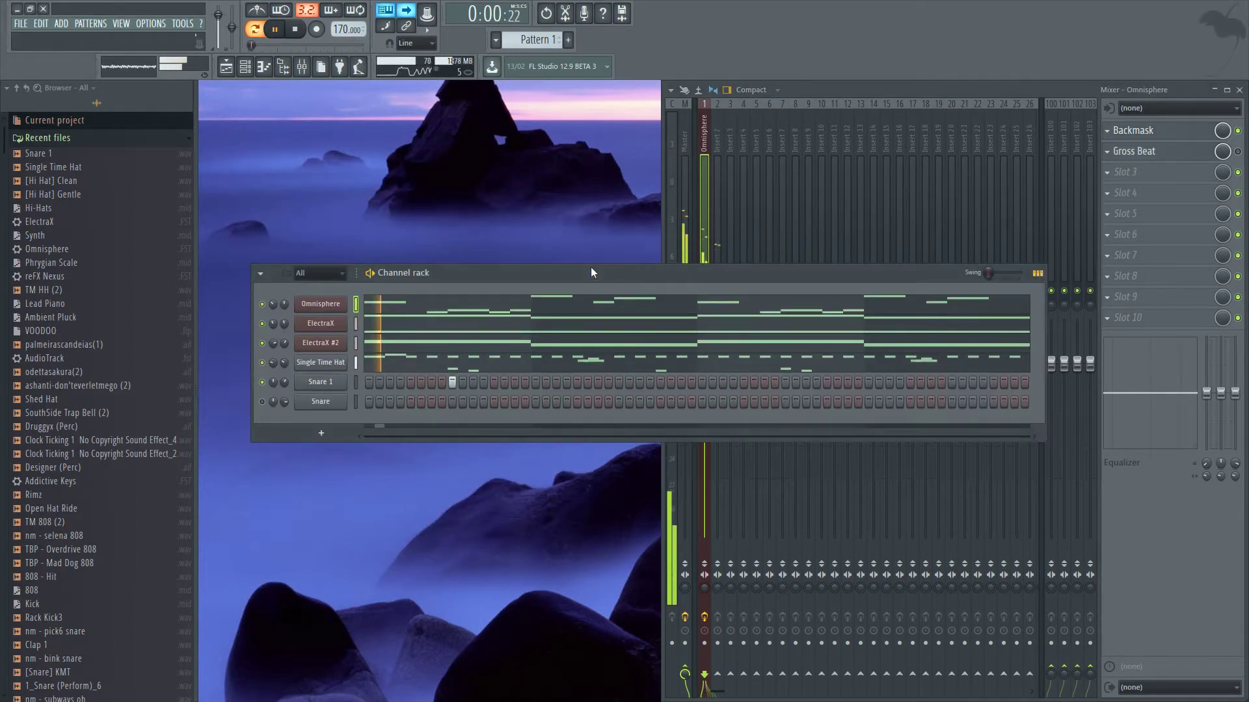
# Play the full pattern with the snare hit and briefly check the Backmask plugin on the Omnisphere mixer track.
pyautogui.click(1239, 90)
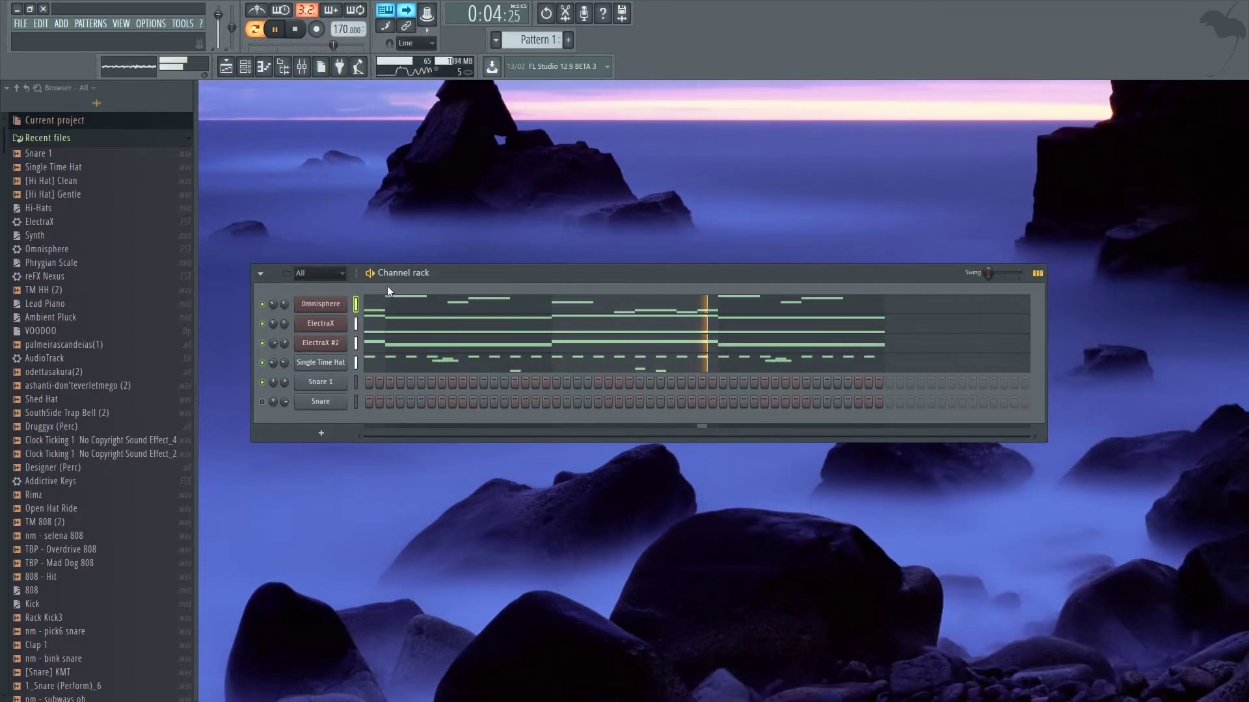
pyautogui.press('F9')
pyautogui.click(454, 383)
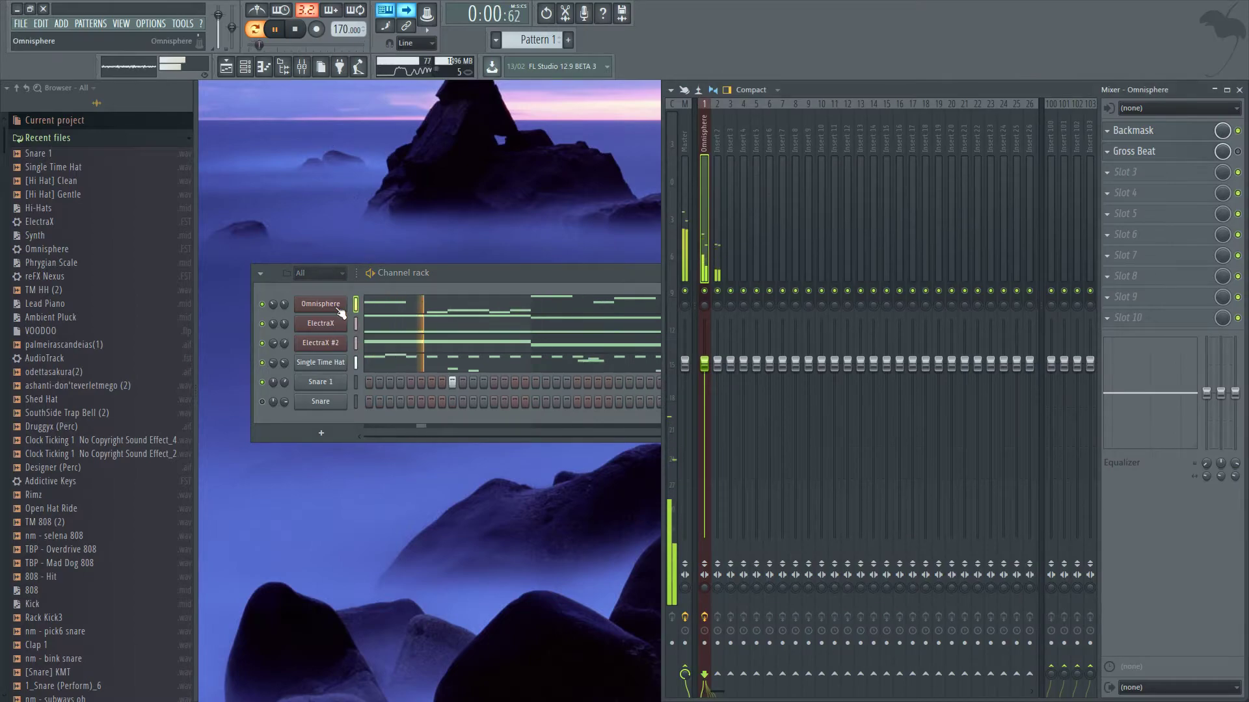
pyautogui.click(1147, 137)
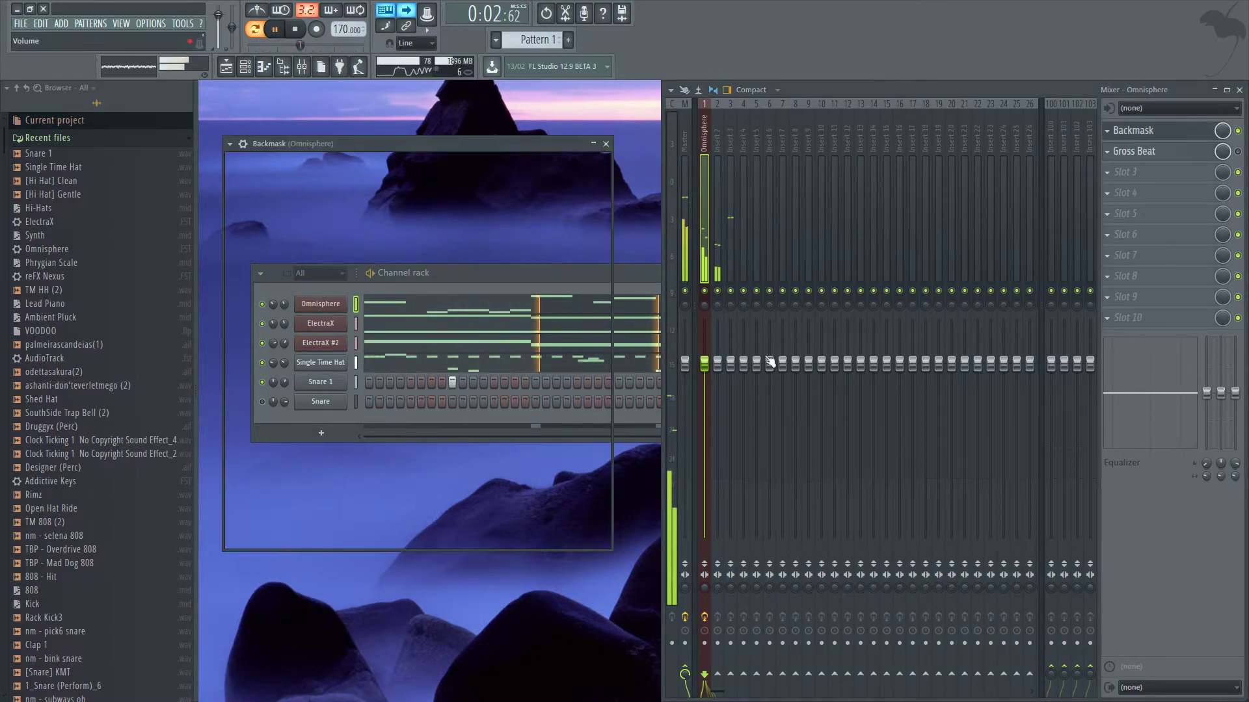
pyautogui.moveTo(520, 150); pyautogui.dragTo(515, 147)
pyautogui.click(600, 141)
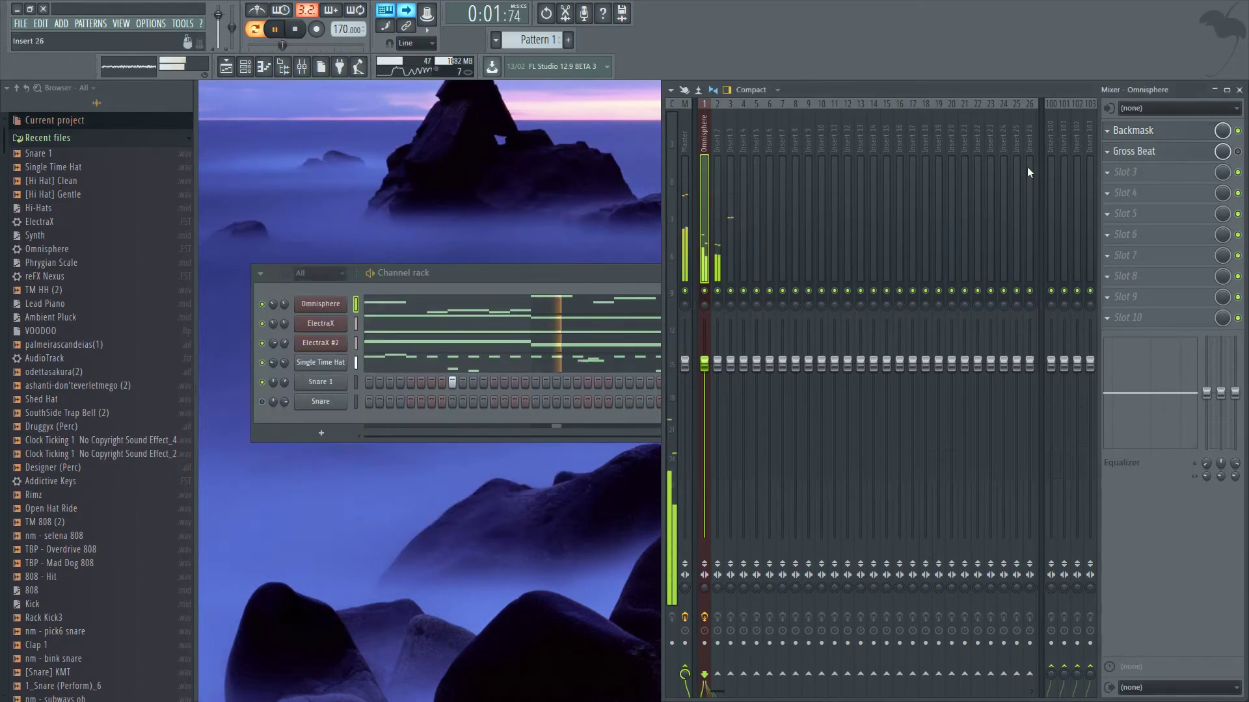
pyautogui.click(1239, 90)
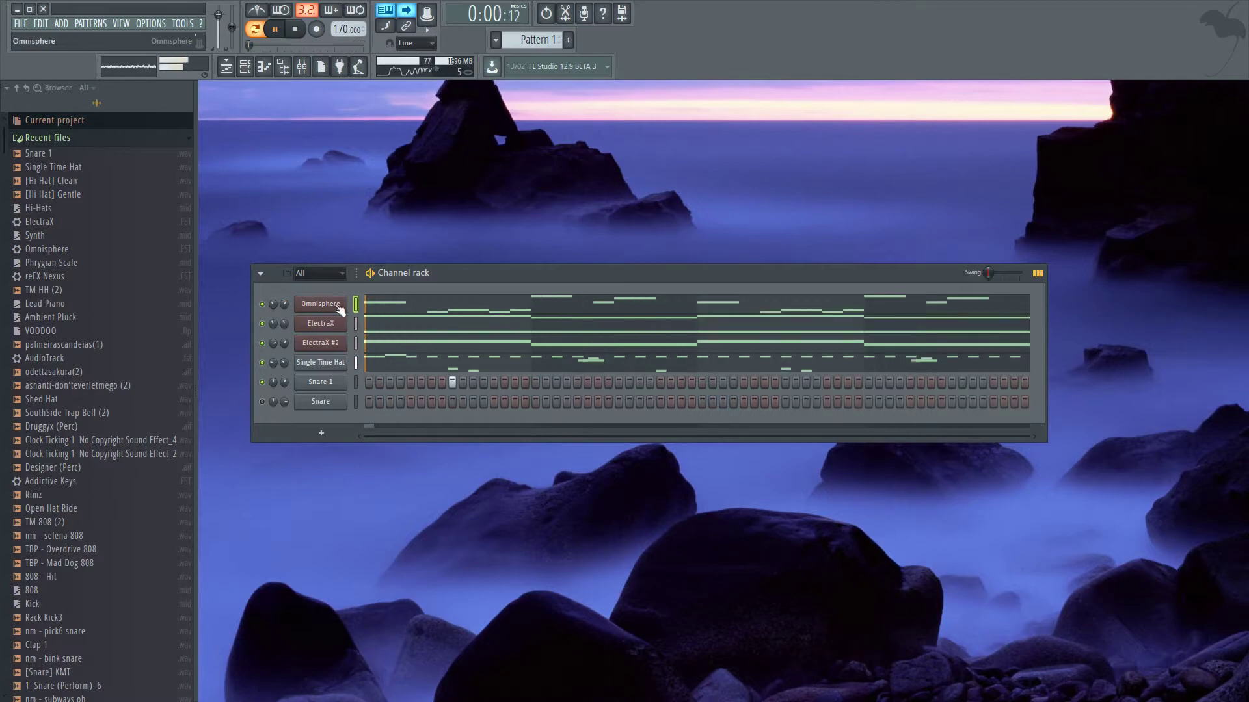
# Reopen Backmask from the Omnisphere mixer track, look over its controls during playback and return to the channel rack.
pyautogui.click(302, 66)
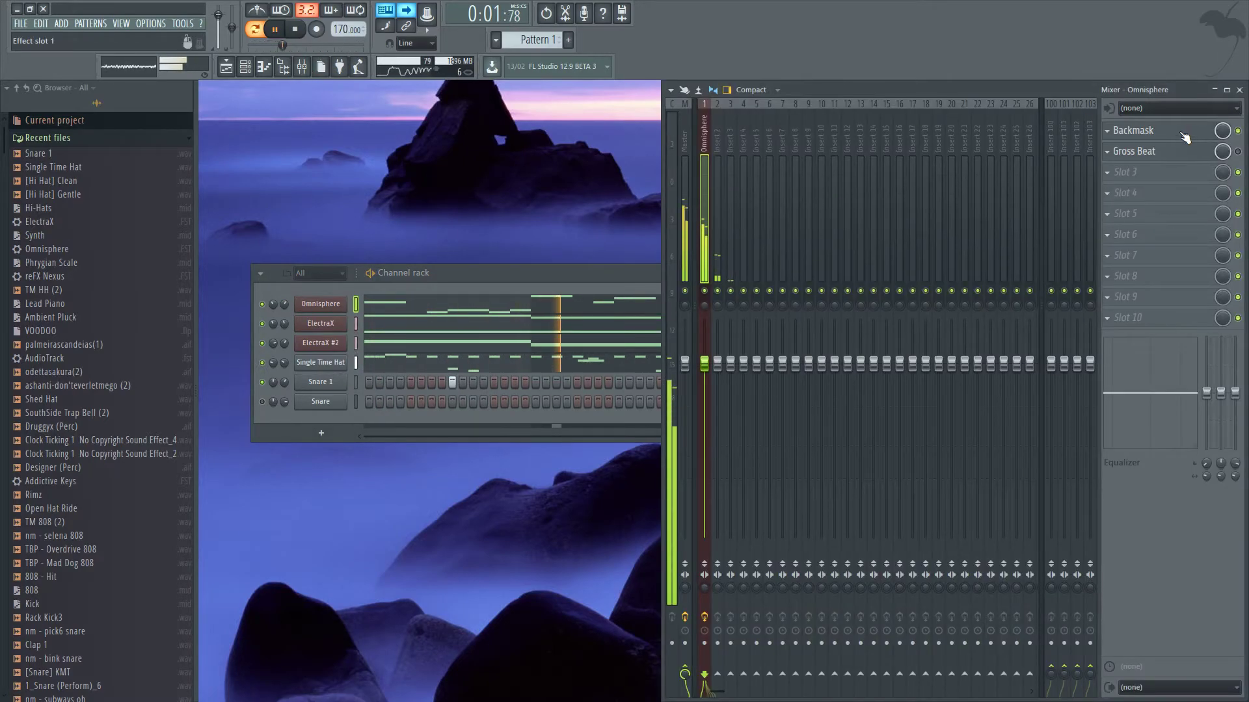
pyautogui.click(1185, 135)
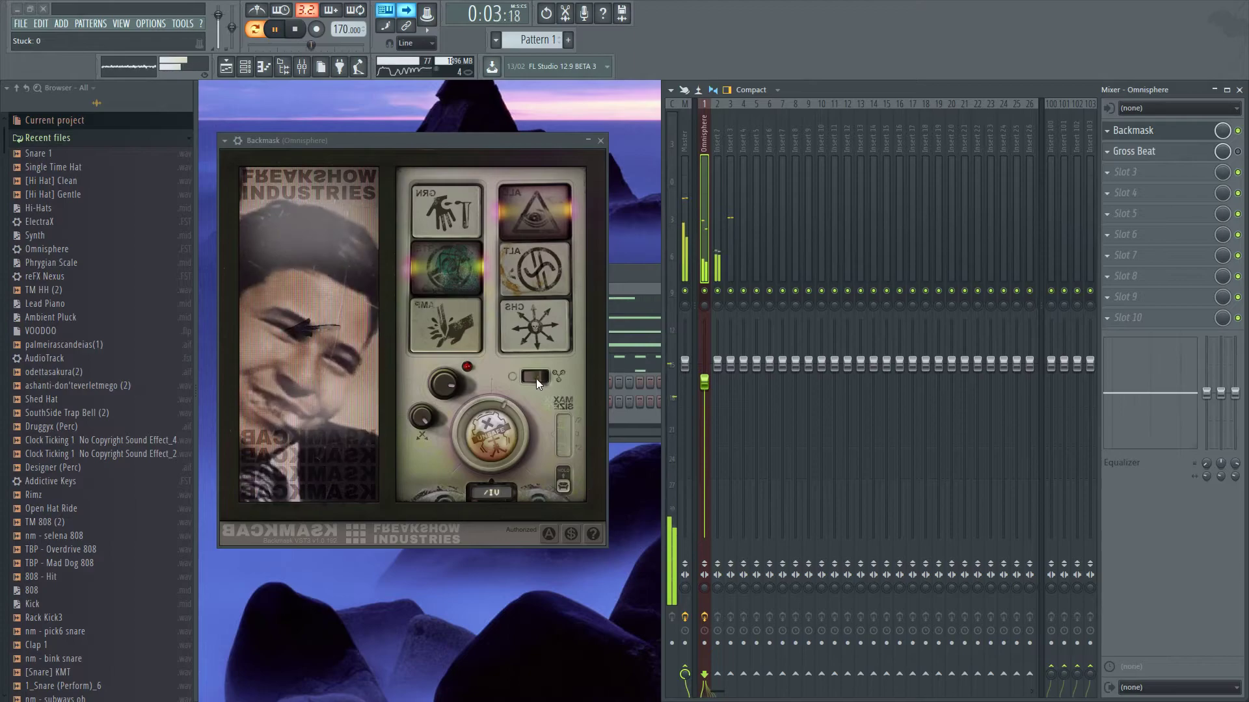
pyautogui.moveTo(478, 138); pyautogui.dragTo(473, 154)
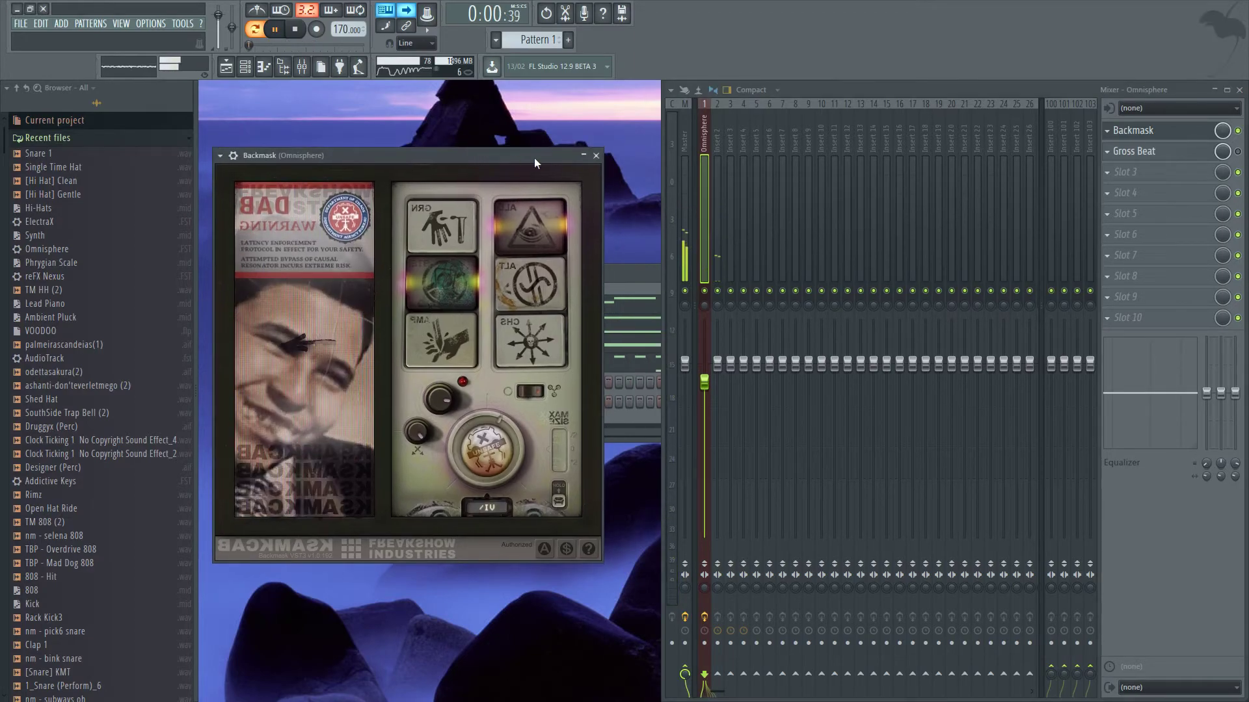
pyautogui.click(597, 156)
pyautogui.click(579, 269)
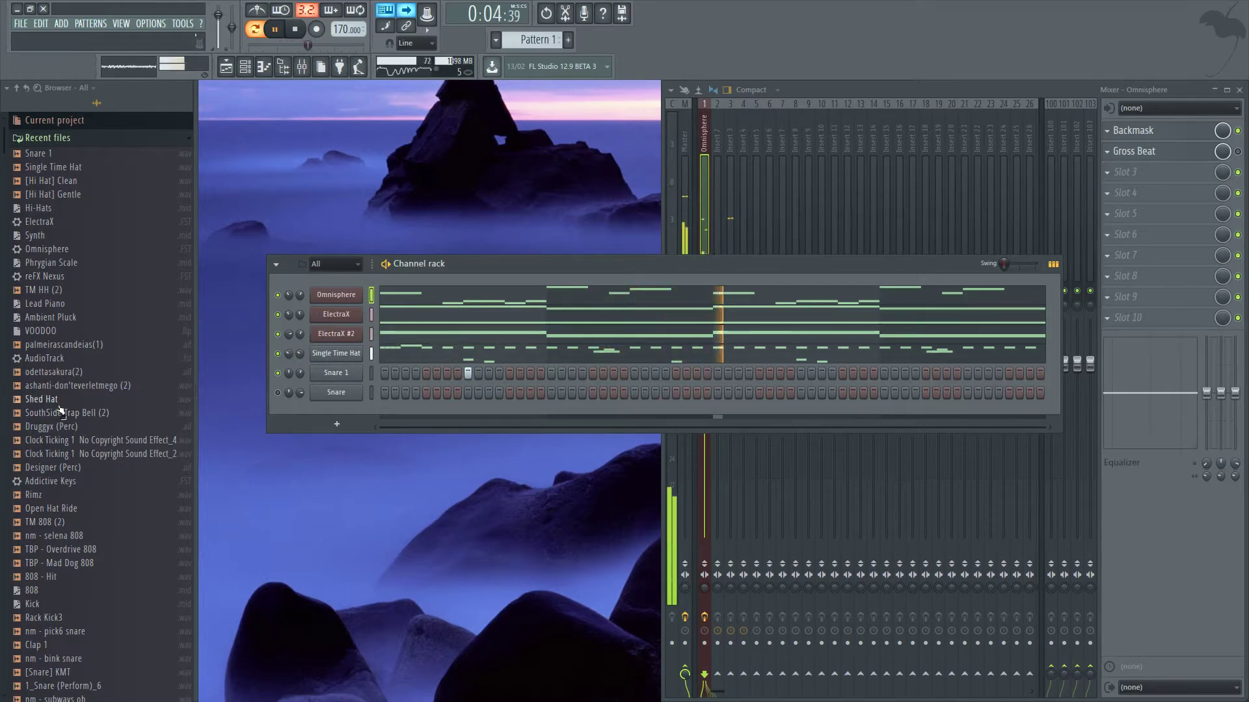
# Add the SouthSide Trap Bell (2) sample as a channel and place Snare 1 hits on the ninth step of bars 2, 3 and 4.
pyautogui.press('space')
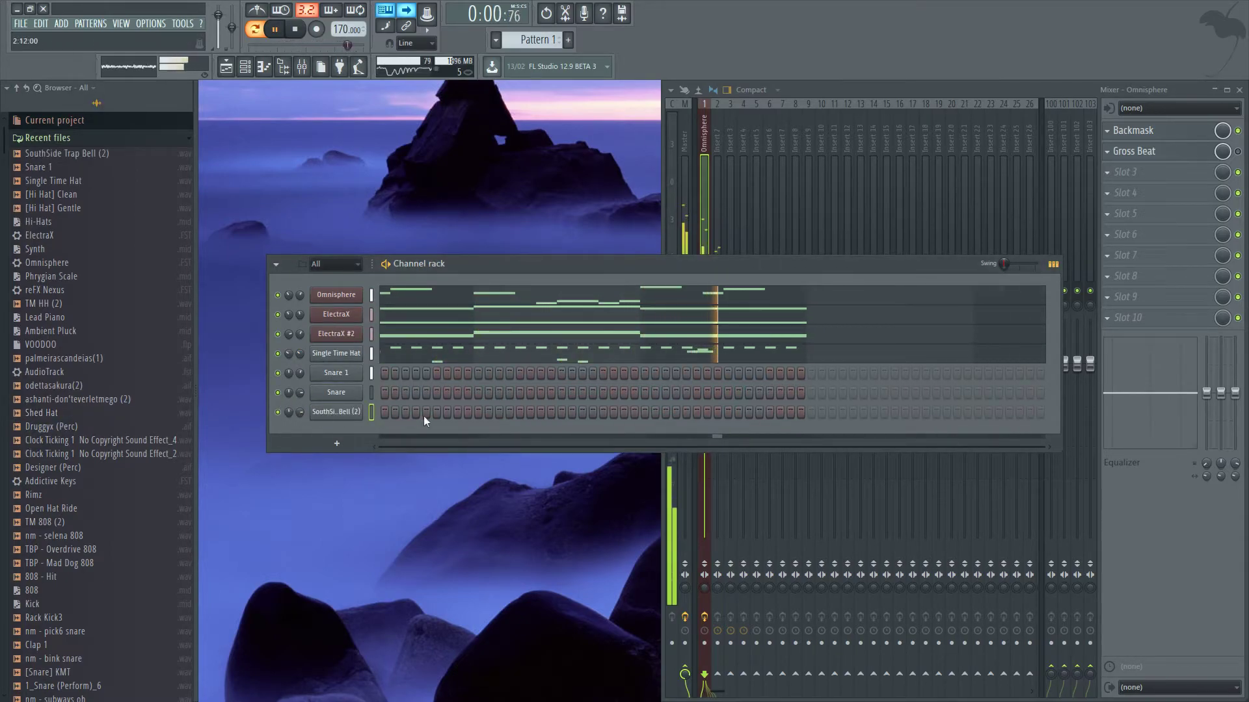
pyautogui.click(552, 373)
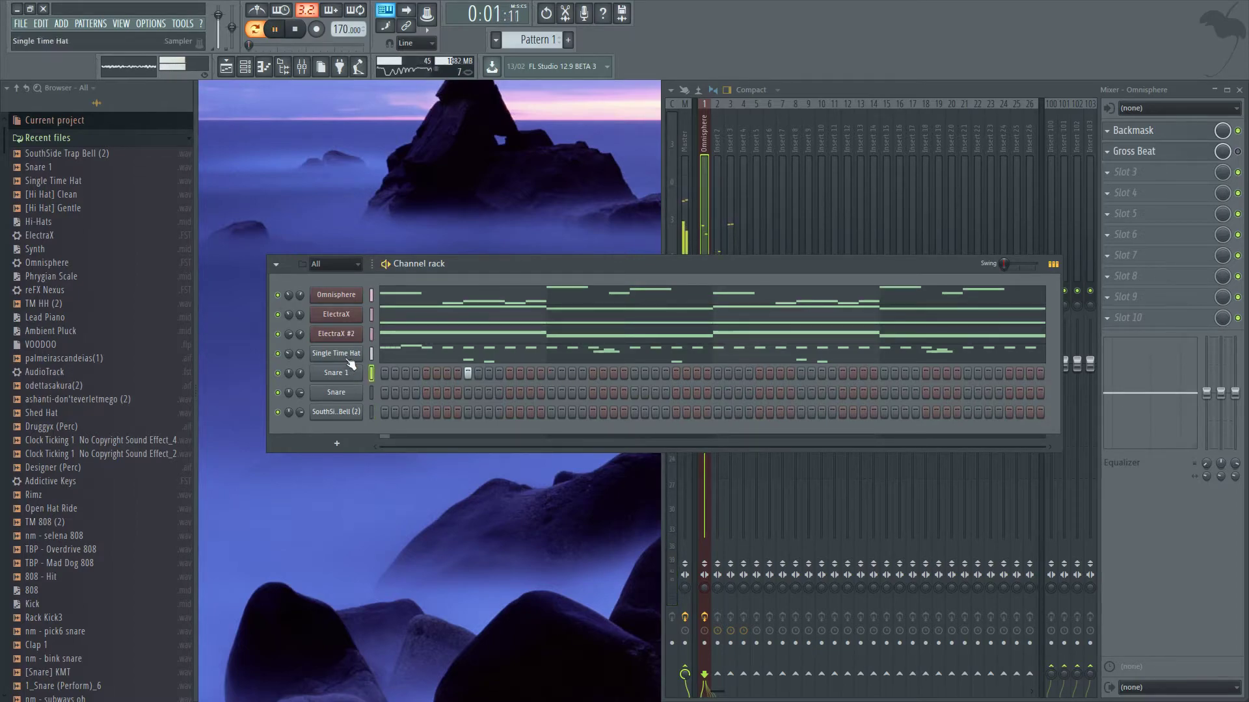
pyautogui.click(635, 373)
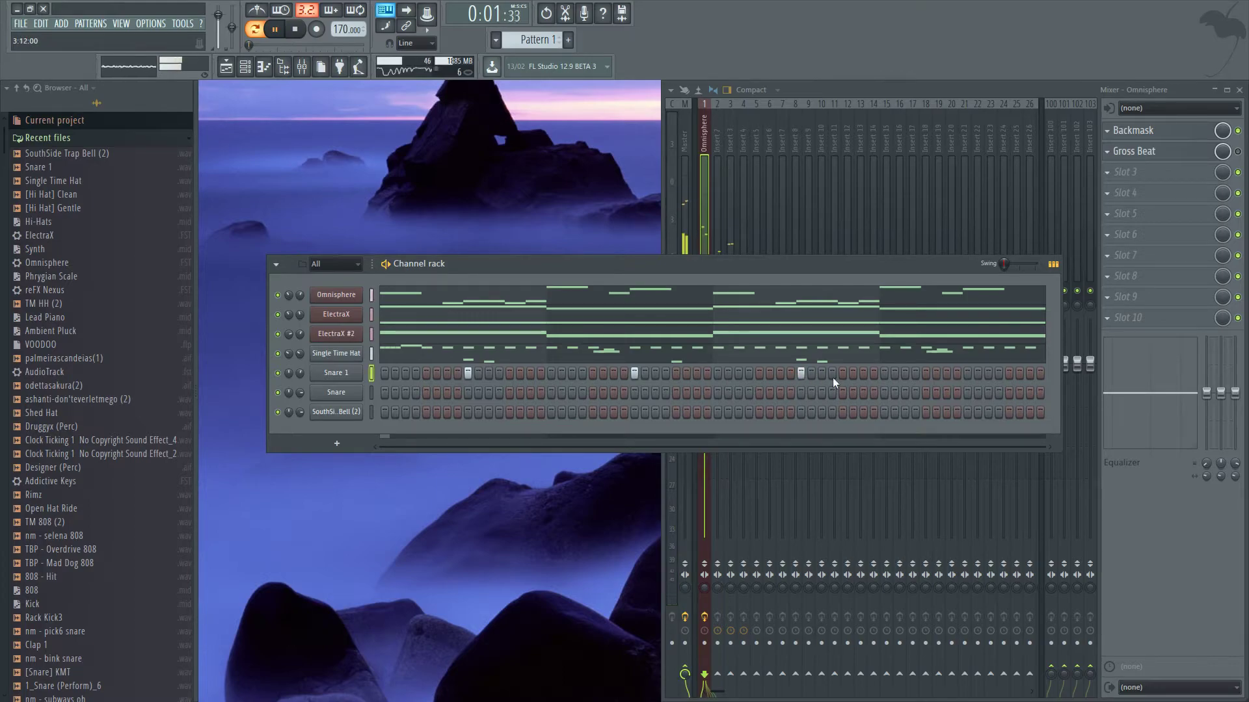
pyautogui.click(969, 374)
pyautogui.click(336, 371)
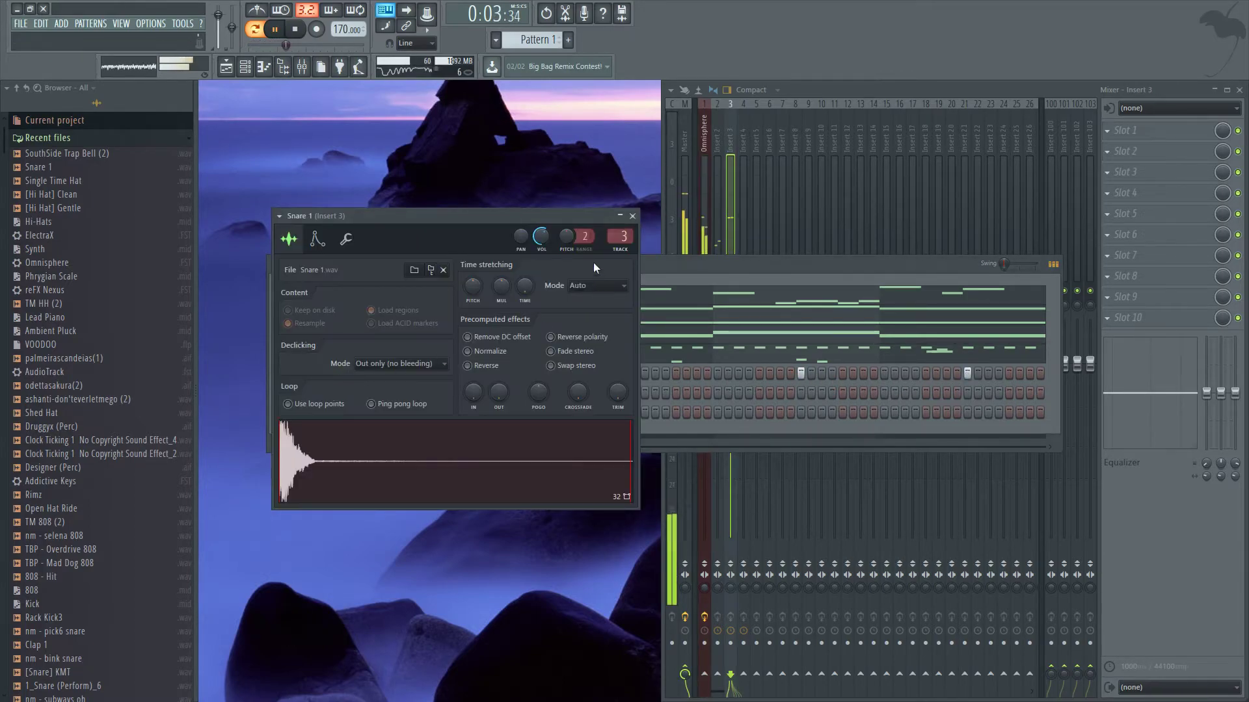
pyautogui.click(632, 216)
# Add Open Hat Ride as a channel, place it on the fifth step of every bar and check its sample settings.
pyautogui.moveTo(74, 508); pyautogui.dragTo(300, 455)
pyautogui.click(593, 432)
pyautogui.click(759, 432)
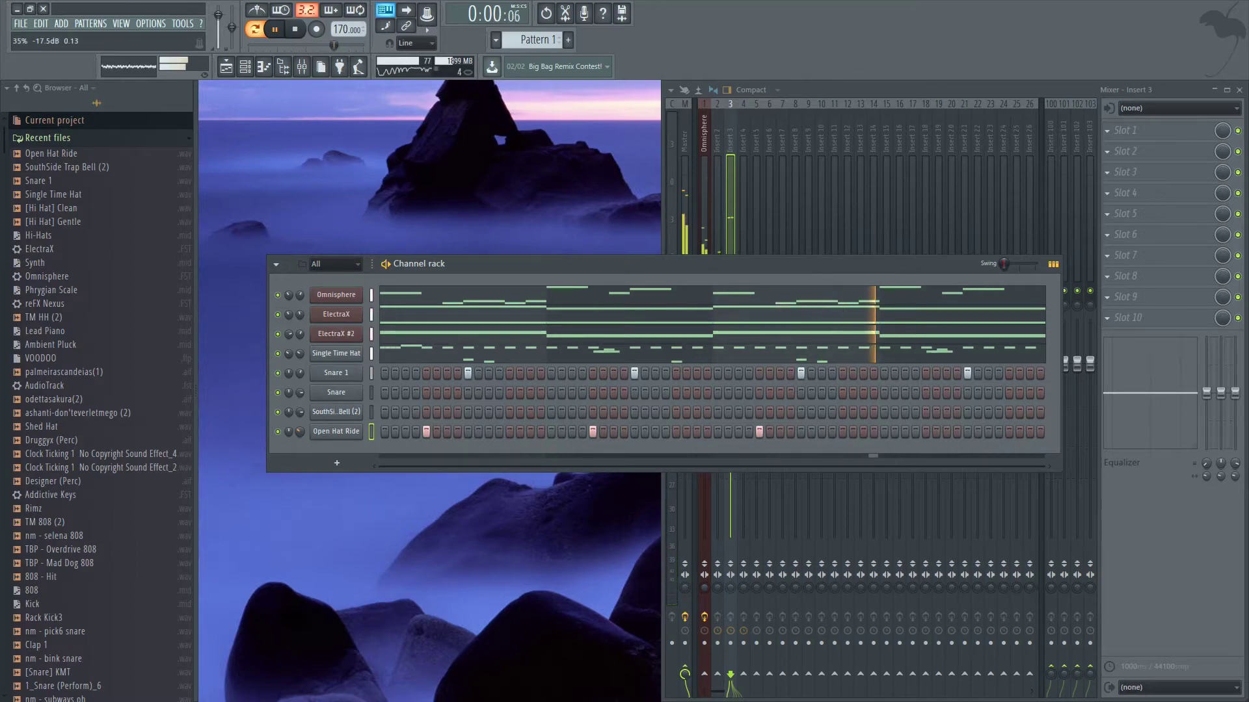
pyautogui.click(926, 432)
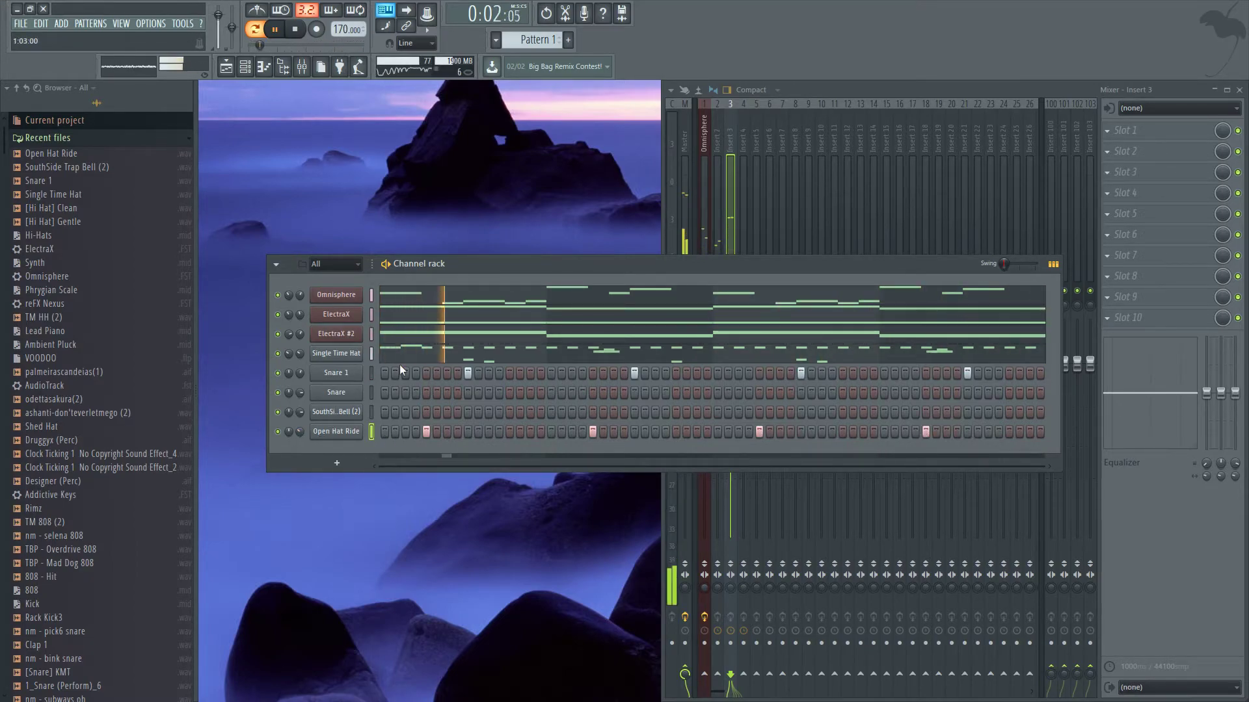
pyautogui.press('space')
pyautogui.click(337, 432)
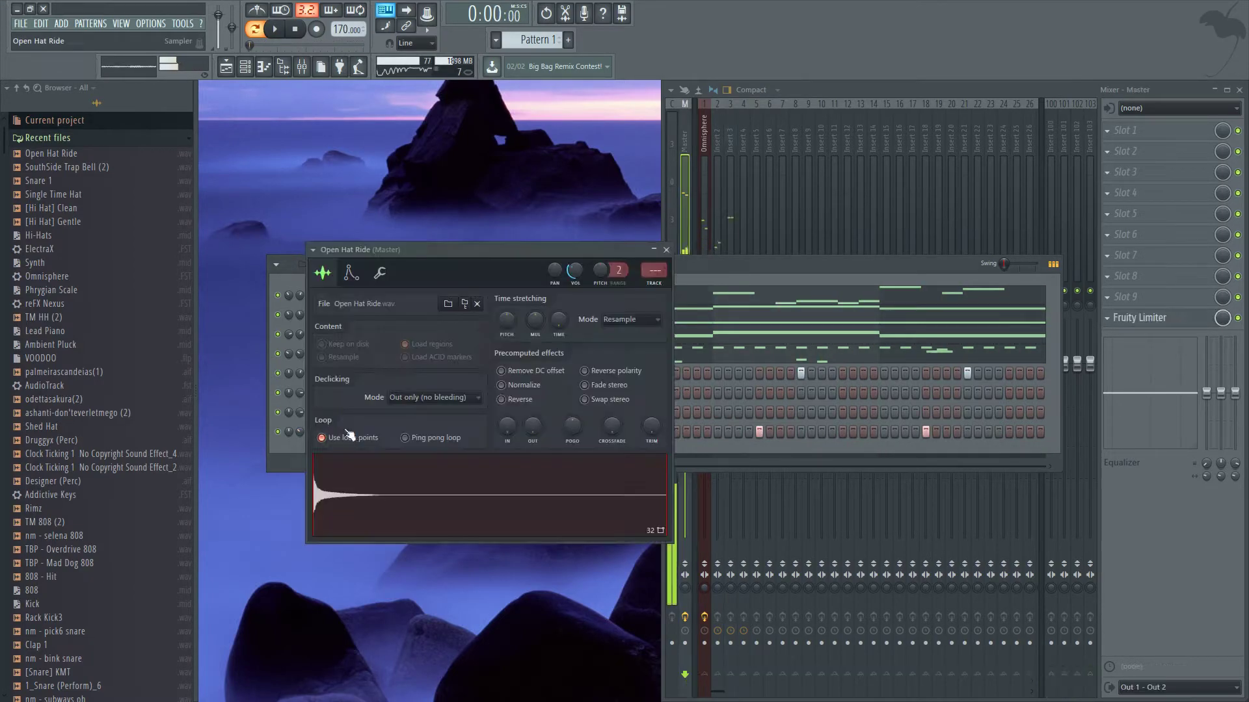
pyautogui.click(666, 249)
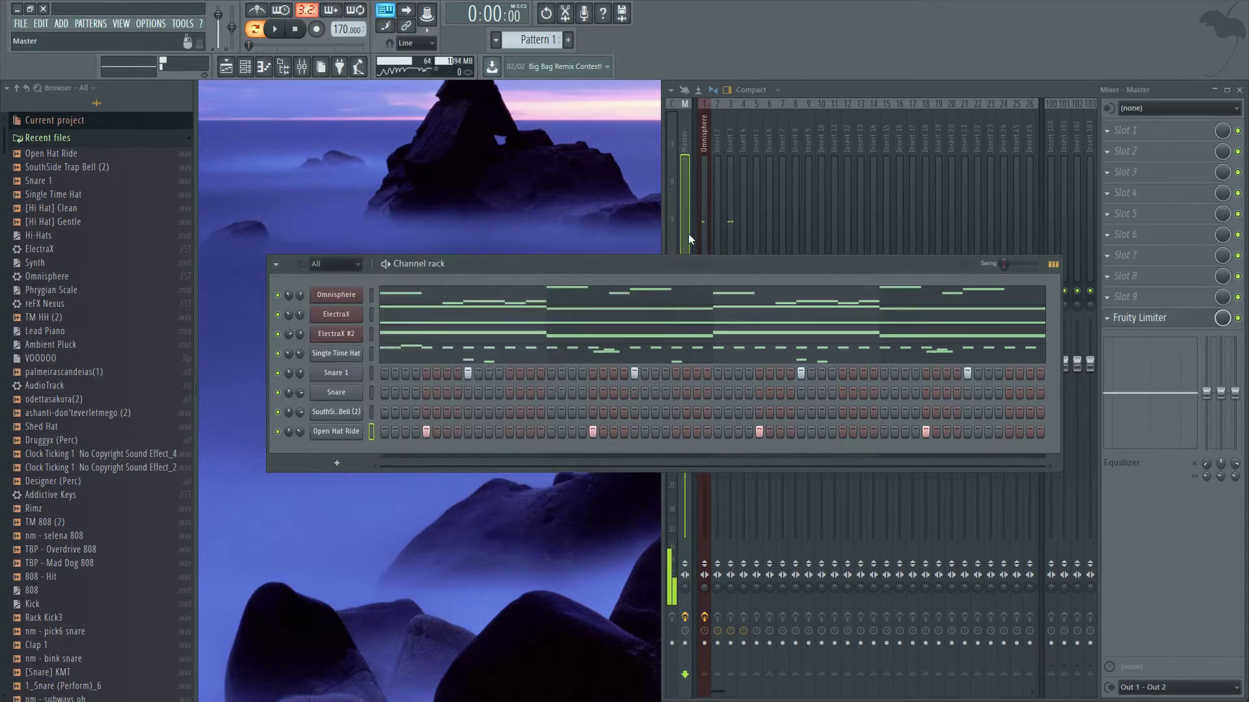
# Check Backmask's settings on the Omnisphere mixer track and play the pattern with the open hat and snare.
pyautogui.click(707, 163)
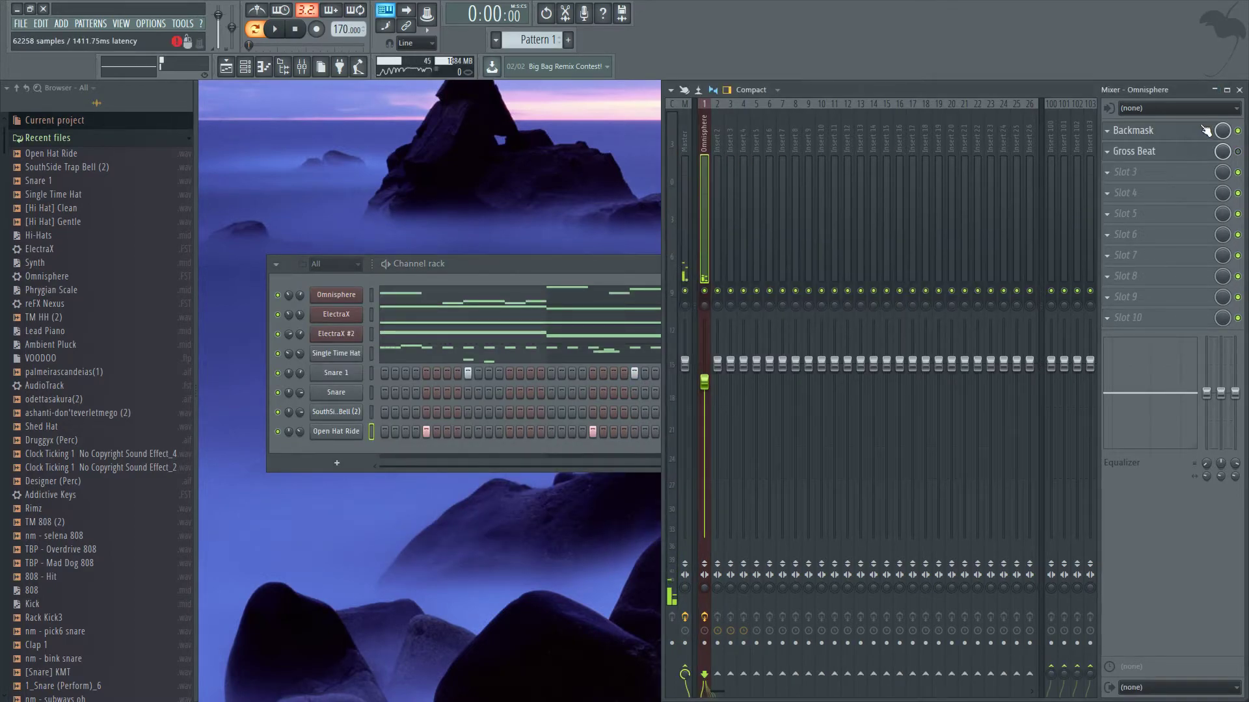
pyautogui.click(1207, 130)
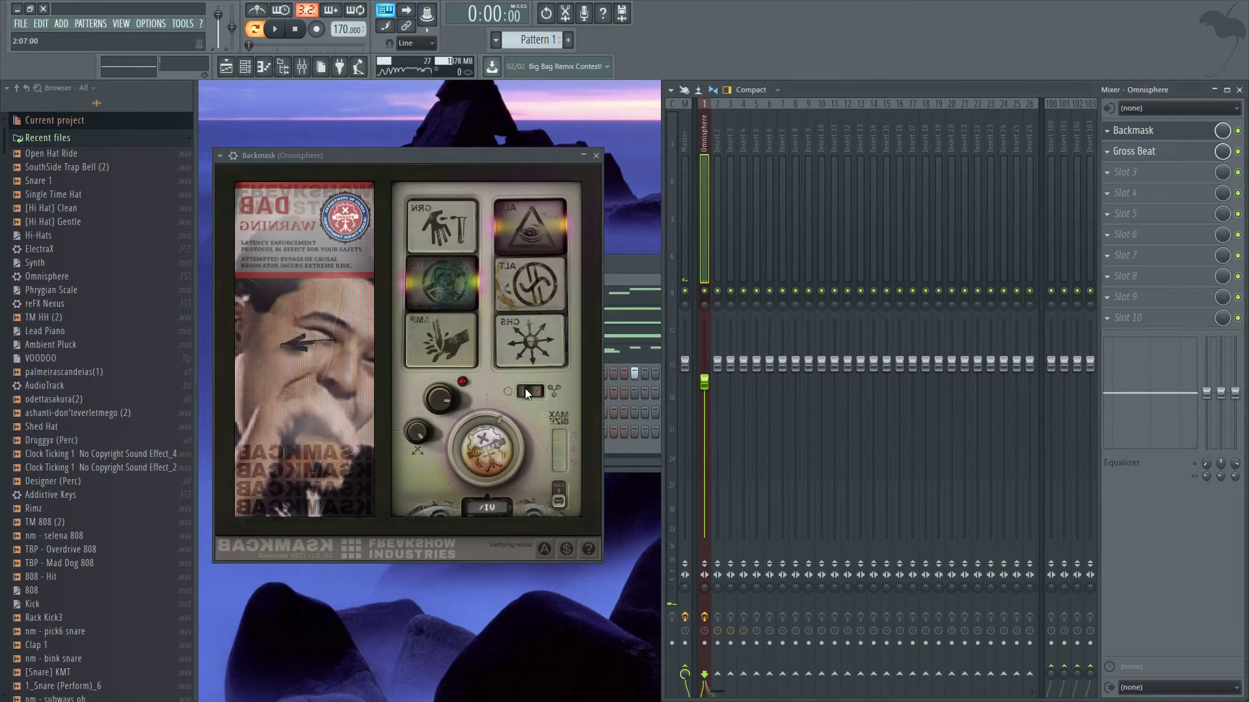
pyautogui.click(596, 156)
pyautogui.click(586, 277)
pyautogui.press('space')
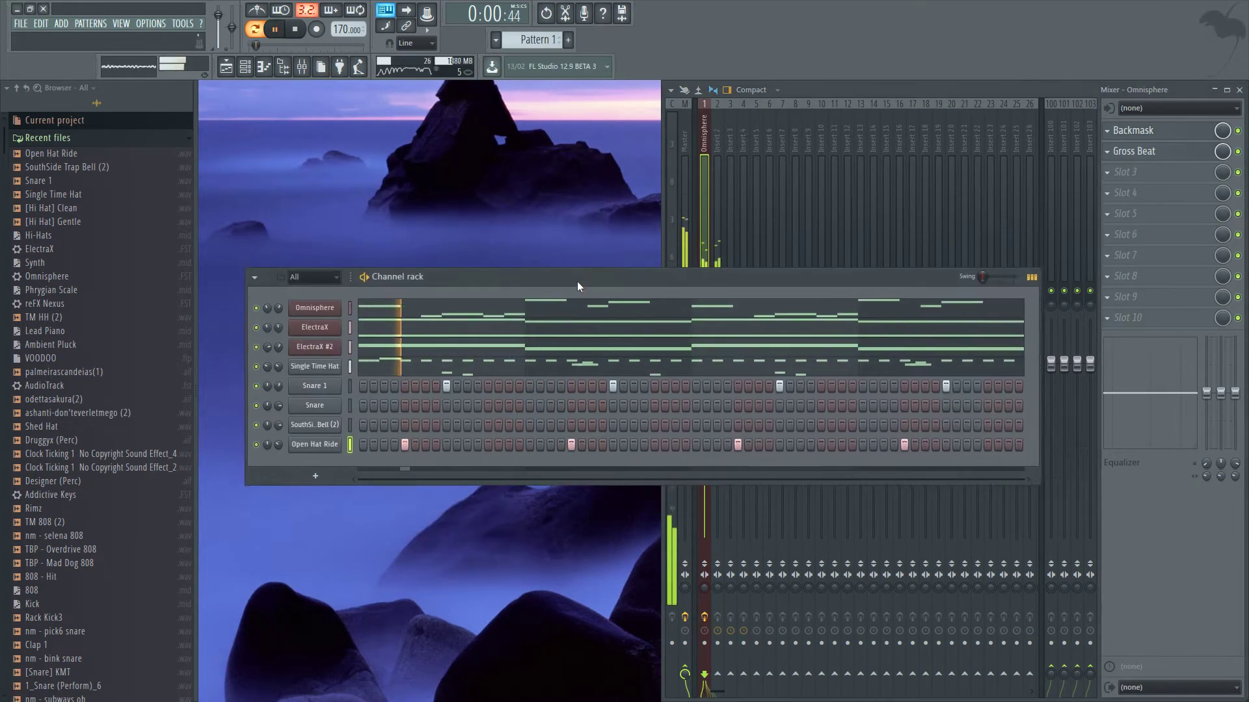
pyautogui.moveTo(579, 284); pyautogui.dragTo(598, 288)
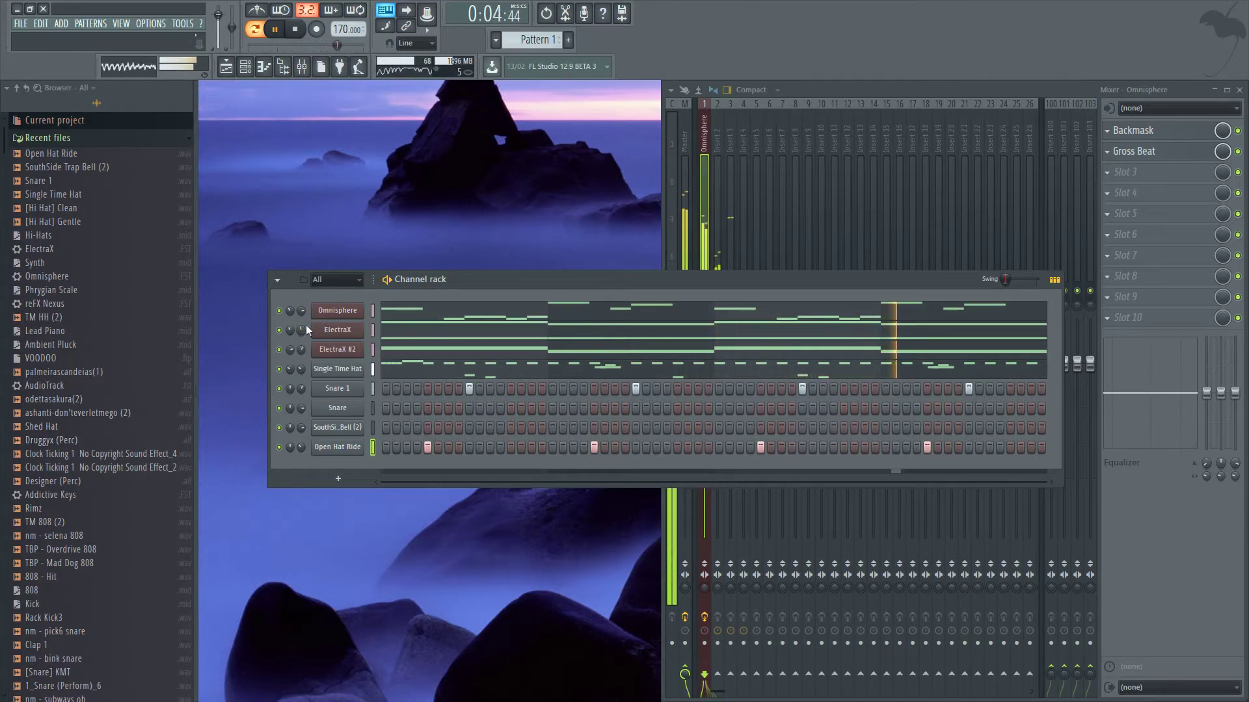
# Add the Shed Hat sample as a channel and place hits on steps 13, 15 and 17.
pyautogui.click(94, 426)
pyautogui.press('space')
pyautogui.moveTo(94, 427); pyautogui.dragTo(333, 470)
pyautogui.press('space')
pyautogui.click(511, 467)
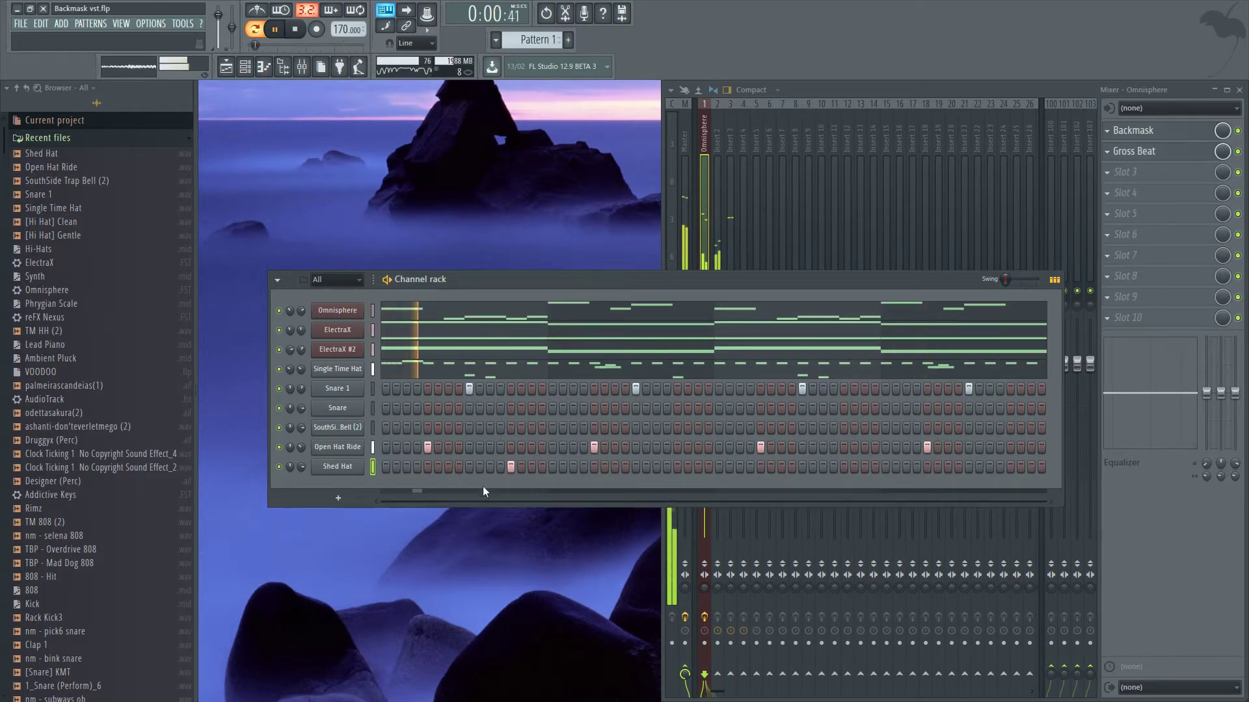
pyautogui.press('space')
pyautogui.press('space')
pyautogui.click(531, 467)
pyautogui.click(552, 467)
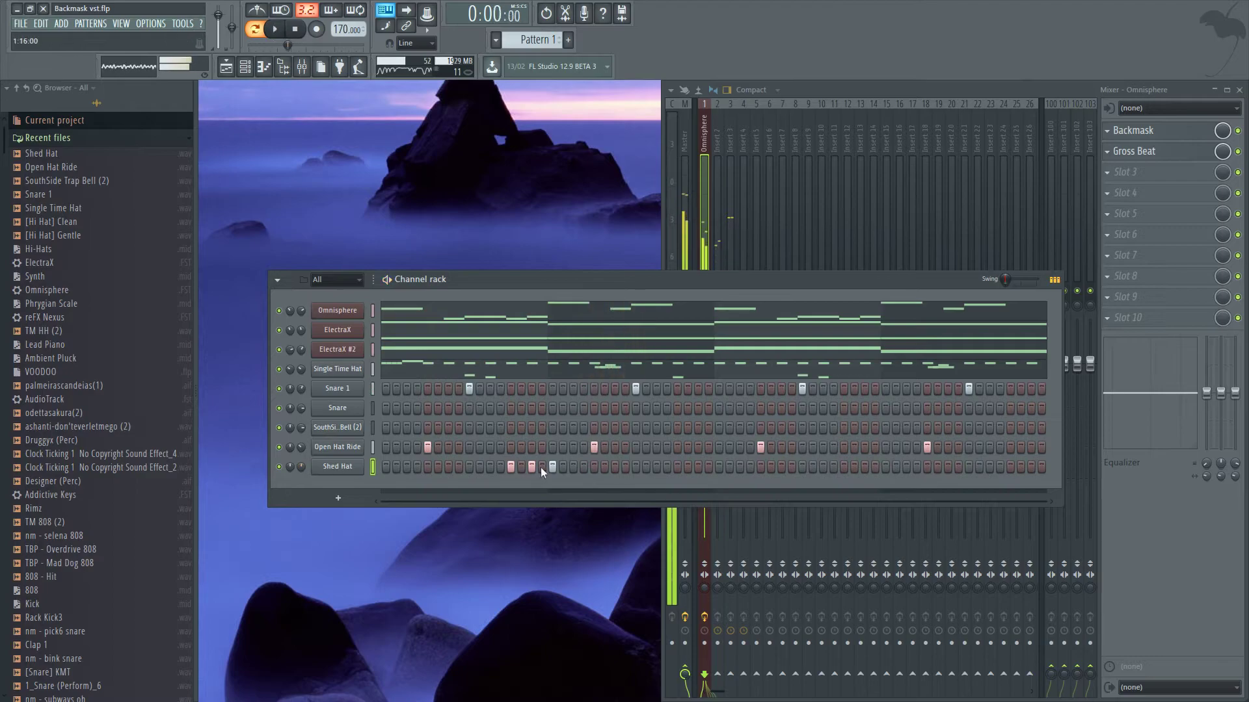
# Open the Shed Hat steps in the piano roll and raise the two notes to E6.
pyautogui.rightClick(358, 466)
pyautogui.click(387, 470)
pyautogui.hotkey('shift', 'Up')
pyautogui.hotkey('shift', 'Up')
pyautogui.hotkey('shift', 'Up')
pyautogui.hotkey('shift', 'Up')
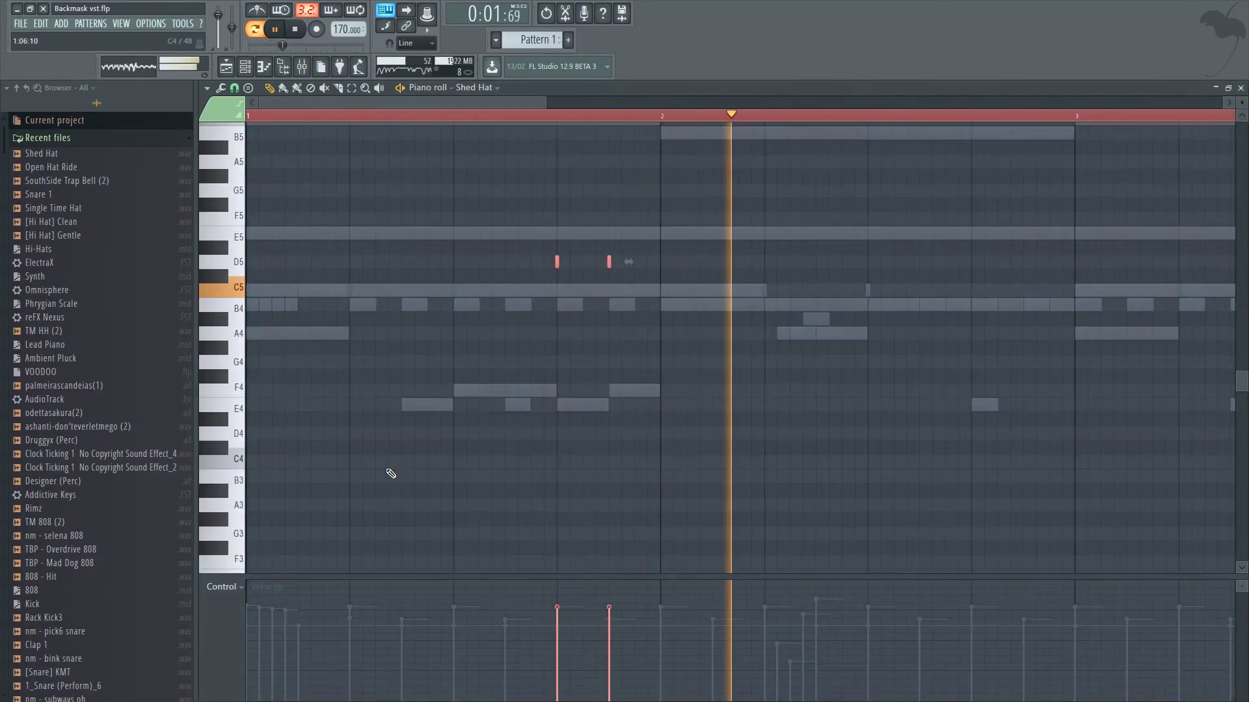
pyautogui.scroll(2, 690, 340)
pyautogui.keyDown('ctrl'); pyautogui.click(697, 336); pyautogui.keyUp('ctrl')
pyautogui.scroll(-3, 696, 337)
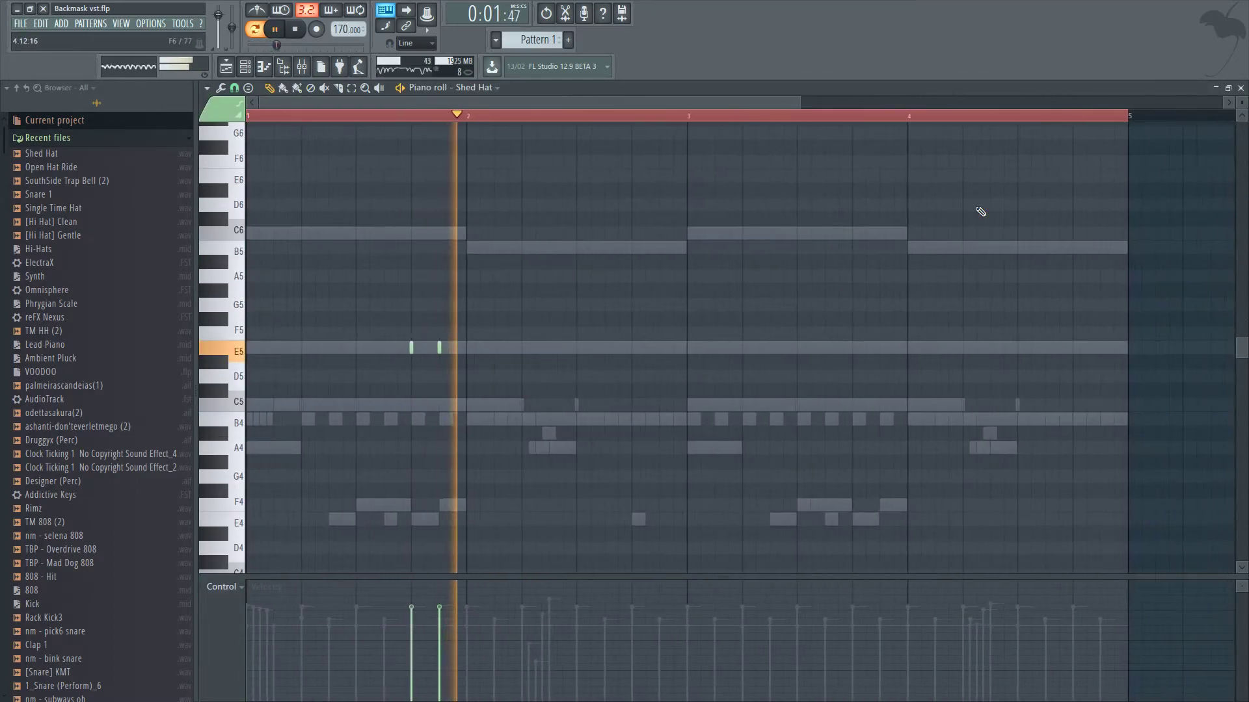
pyautogui.click(632, 424)
pyautogui.rightClick(634, 420)
pyautogui.press('space')
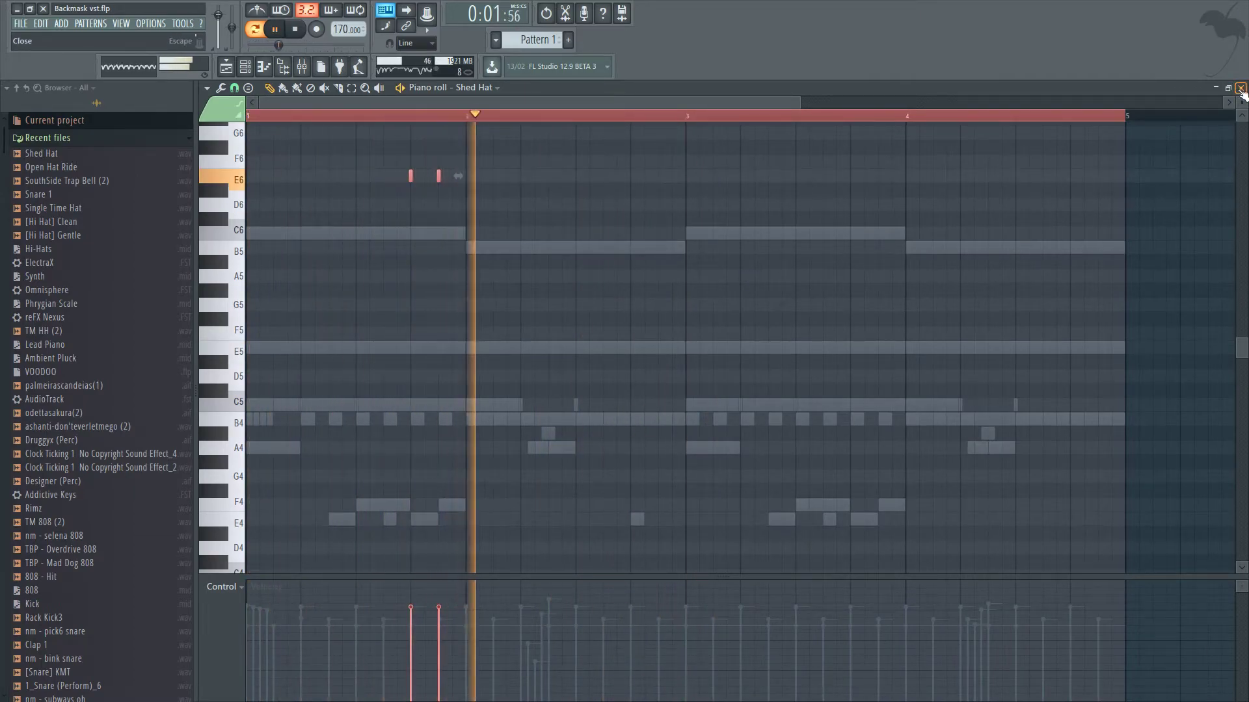
# Add a B5 Shed Hat note on beat 4 of bar 2 and repeat the notes in bars 3 and 4.
pyautogui.click(637, 249)
pyautogui.press('space')
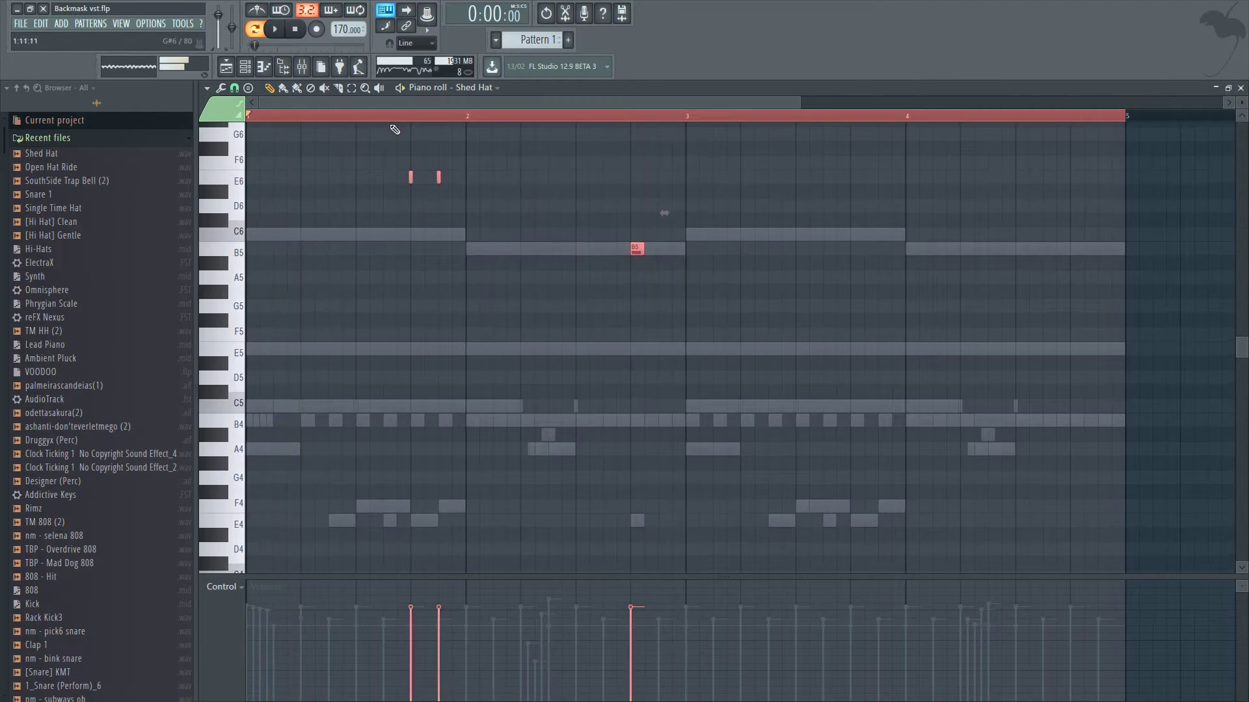
pyautogui.moveTo(442, 177); pyautogui.dragTo(878, 198)
pyautogui.press('space')
pyautogui.press('F7')
# Add Druggyx (Perc) as a channel and place hits on the eleventh step of bars 2 and 4.
pyautogui.moveTo(52, 441); pyautogui.dragTo(343, 482)
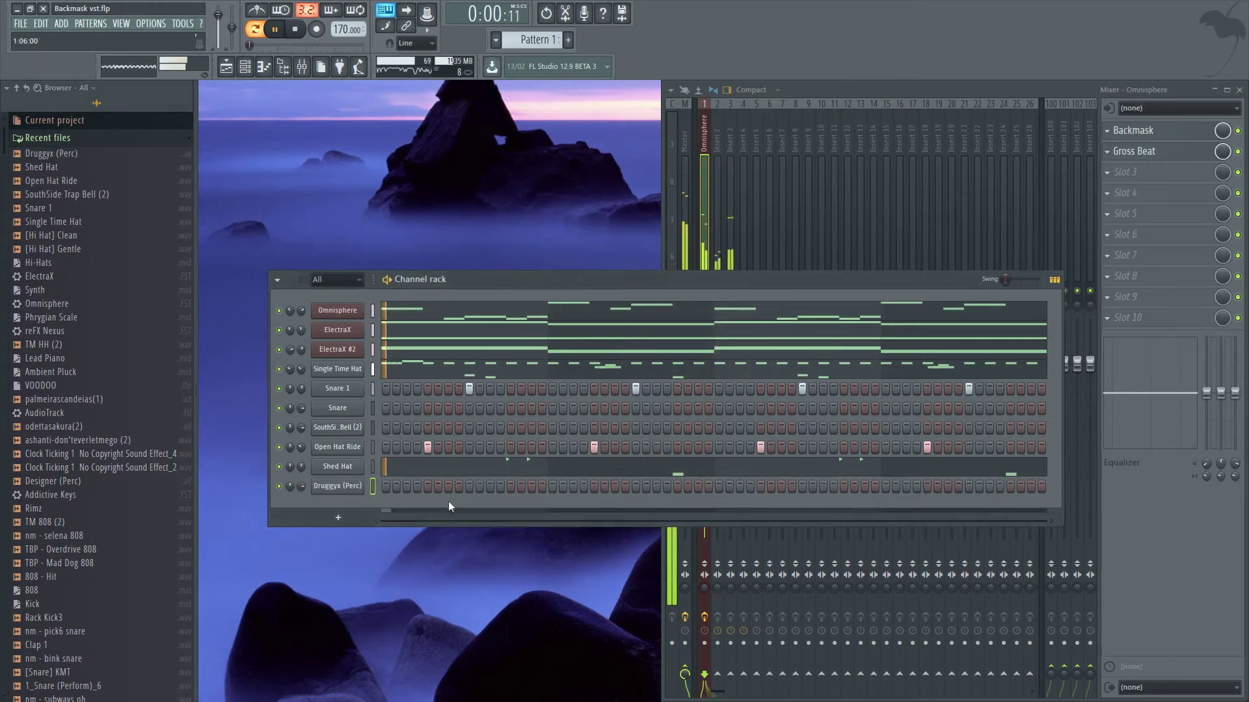
pyautogui.click(657, 487)
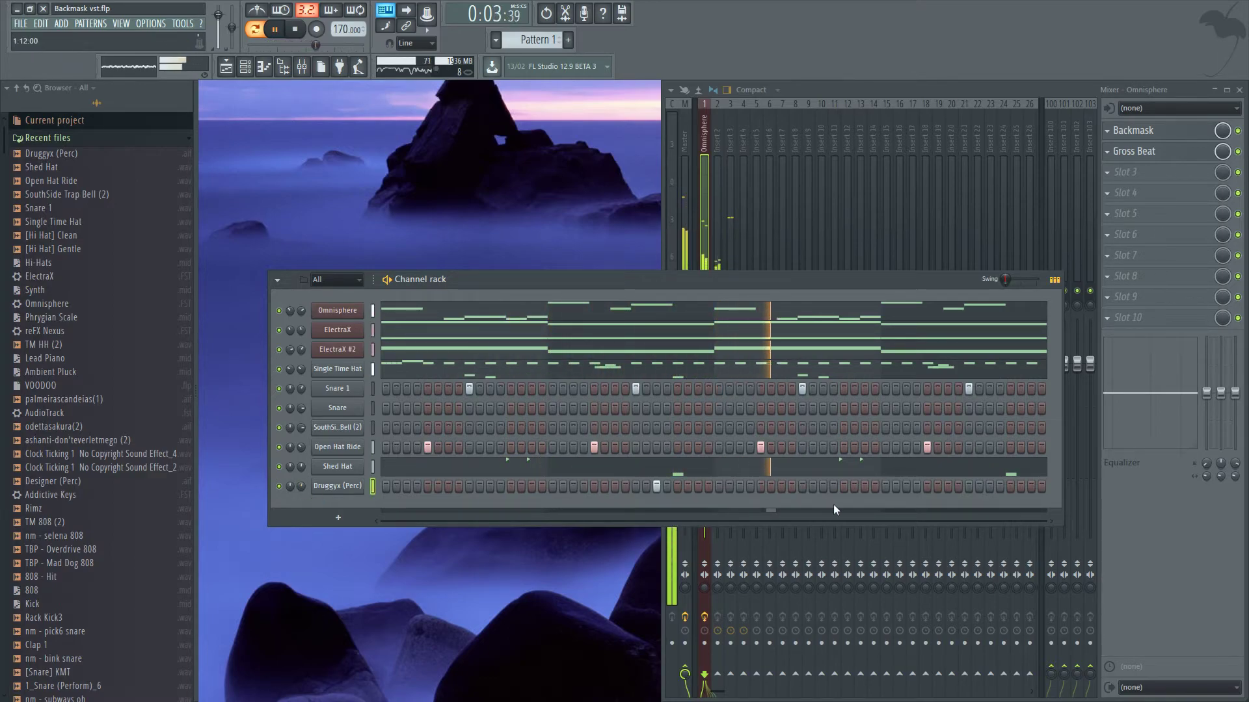
pyautogui.click(990, 486)
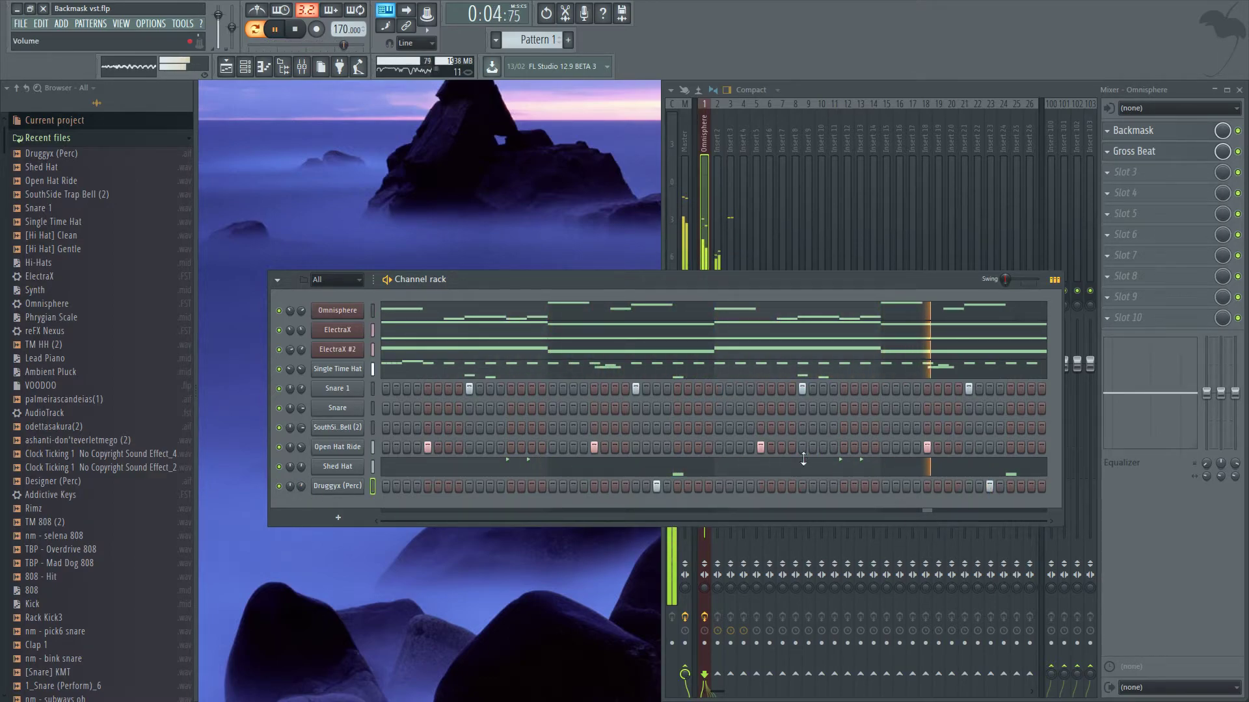
# Replace the unused Snare channel's sample with TBP - Mad Dog 808, place it on step 1 and route it to mixer track 4.
pyautogui.press('space')
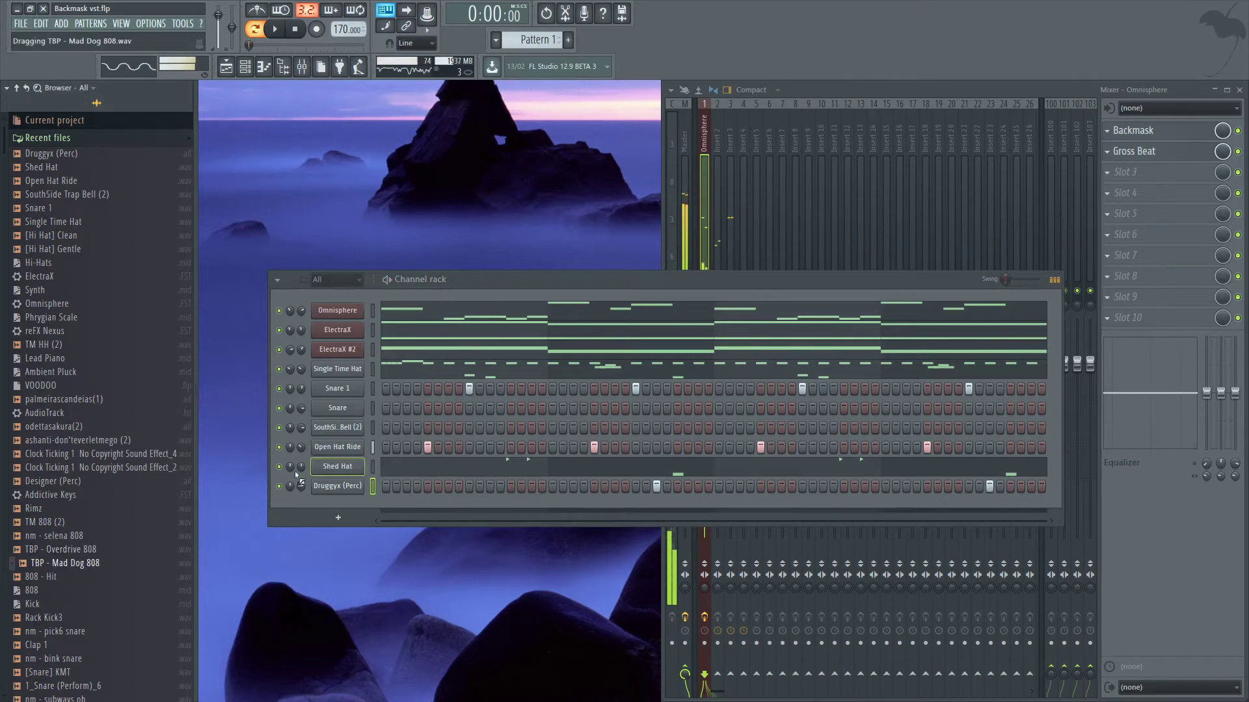
pyautogui.moveTo(347, 415); pyautogui.dragTo(348, 415)
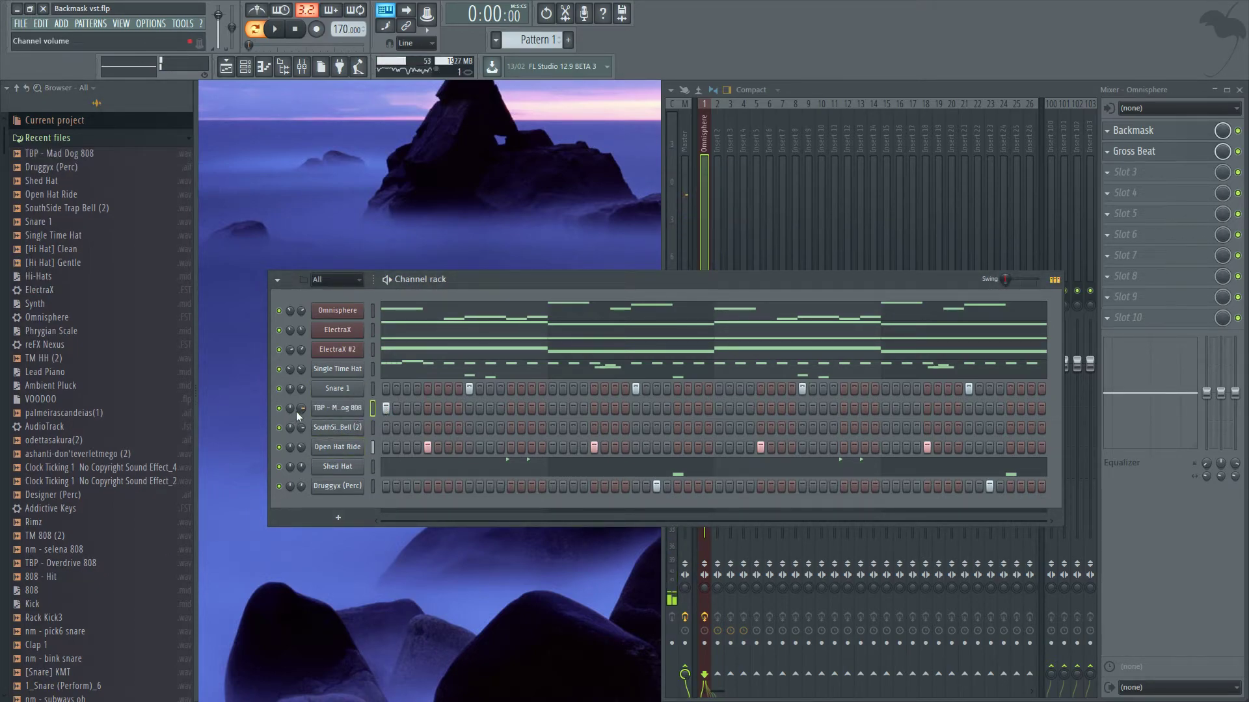
pyautogui.click(348, 410)
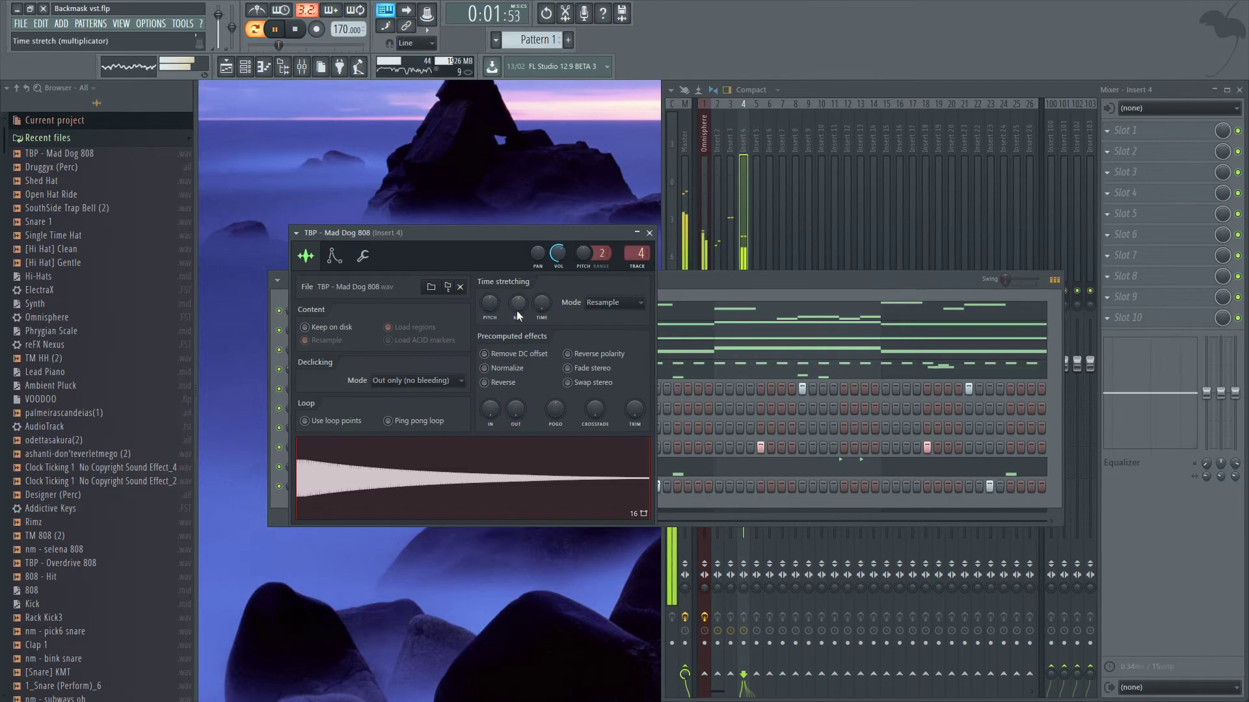
pyautogui.click(650, 234)
pyautogui.press('space')
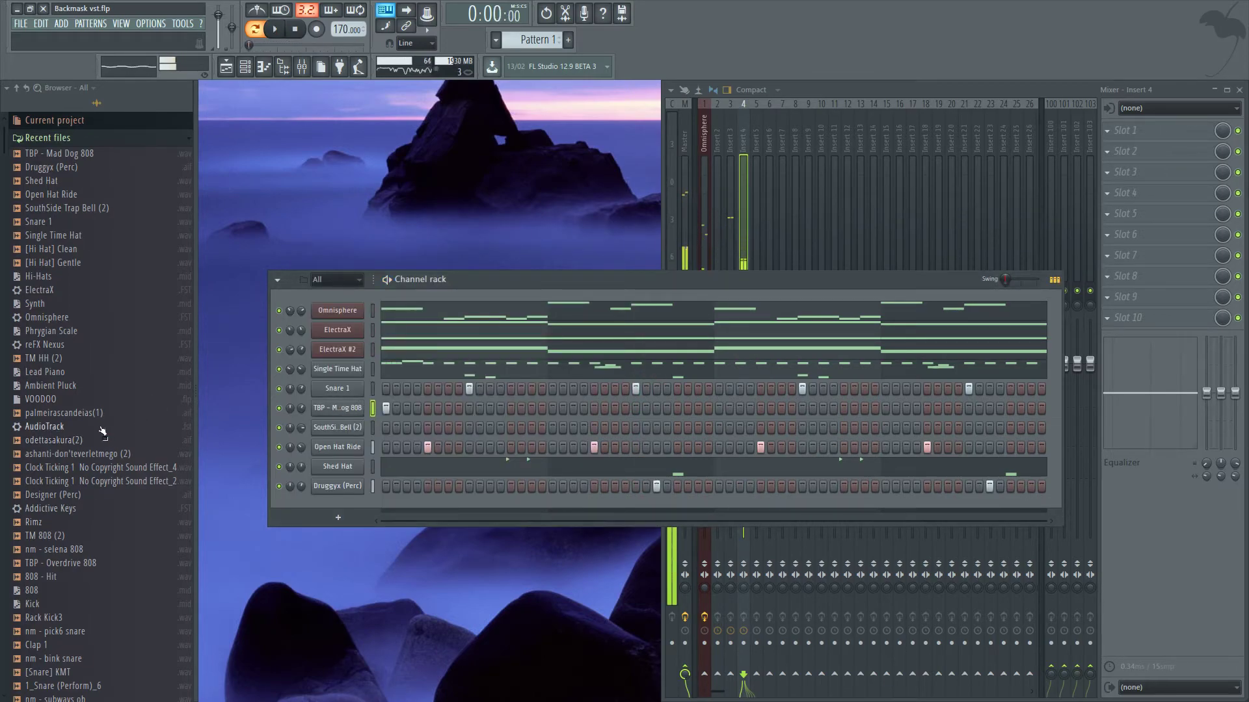
# Replace the 808 channel's sample with TM 808 (5) and add hits on step 11 of bar 1 and step 3 of bars 3 and 4.
pyautogui.scroll(-8, 94, 375)
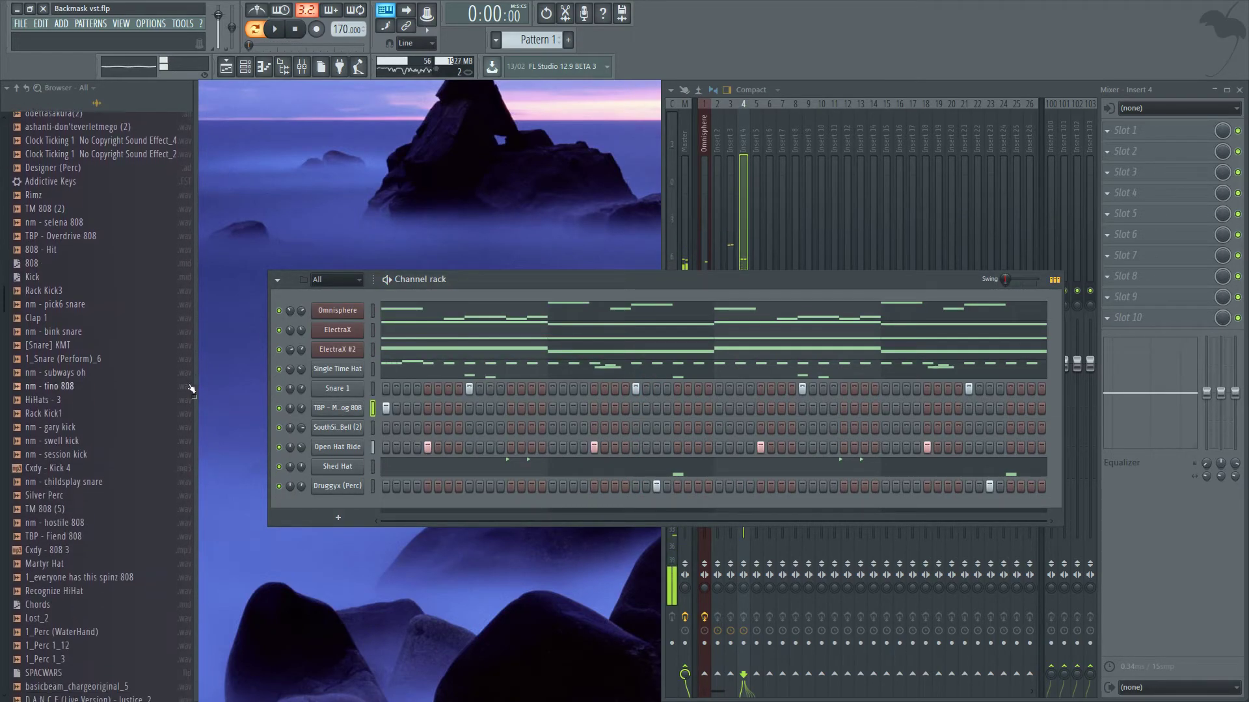
pyautogui.moveTo(78, 513); pyautogui.dragTo(101, 514)
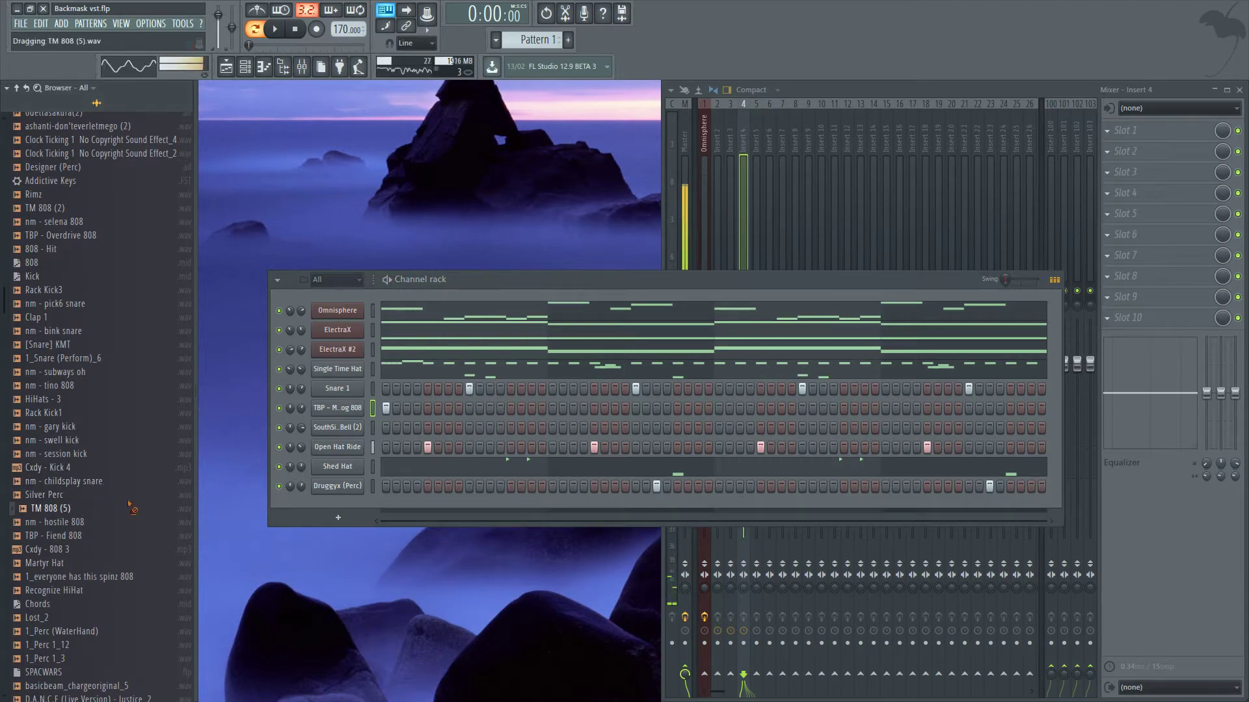
pyautogui.moveTo(343, 413); pyautogui.dragTo(343, 414)
pyautogui.press('space')
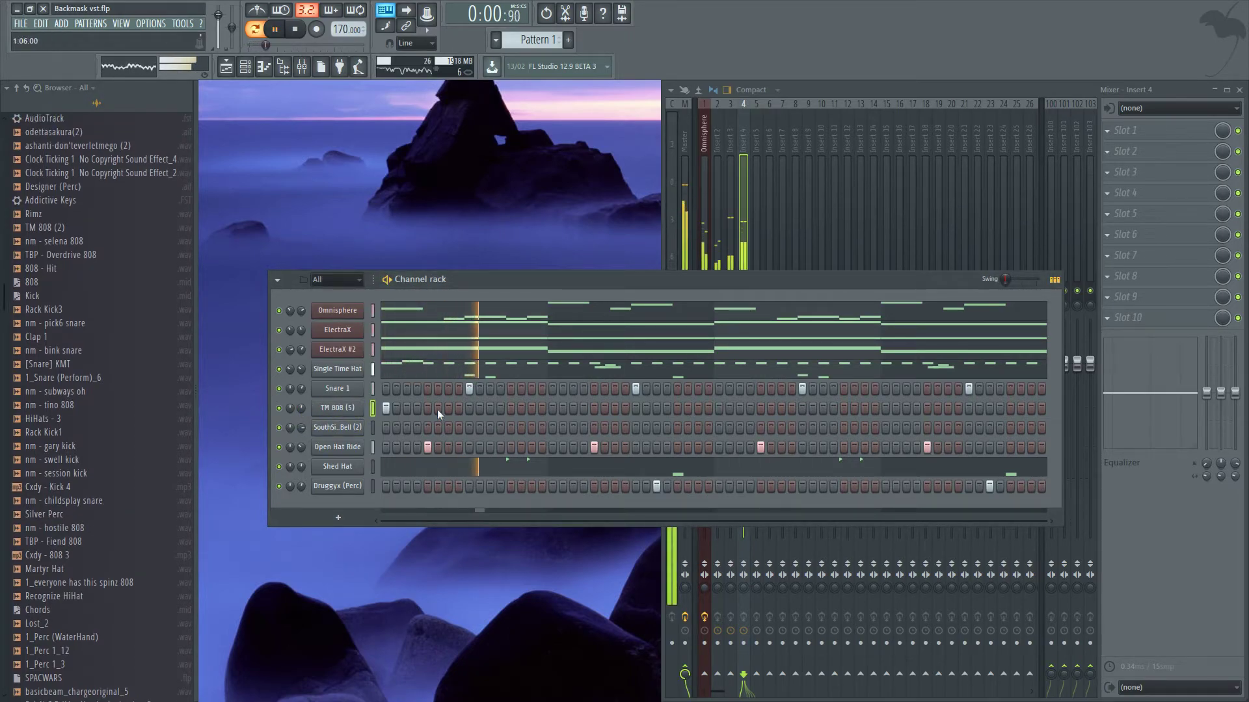
pyautogui.click(488, 410)
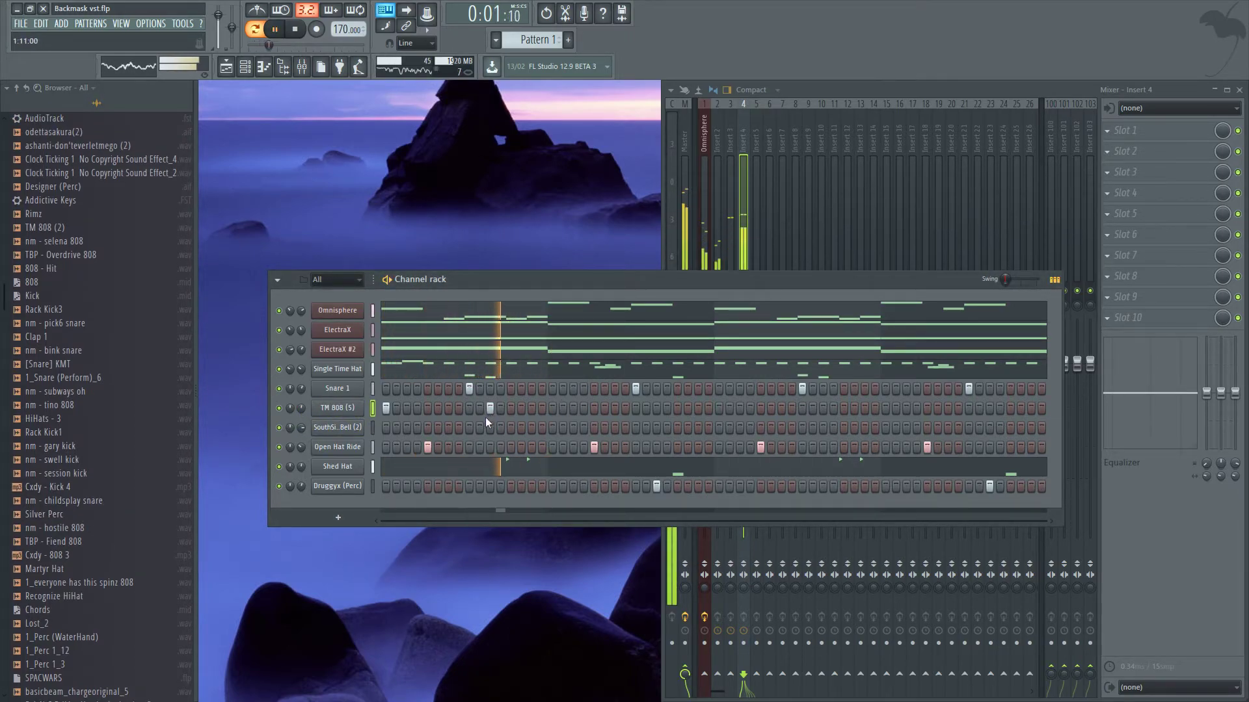
pyautogui.click(738, 409)
pyautogui.click(906, 408)
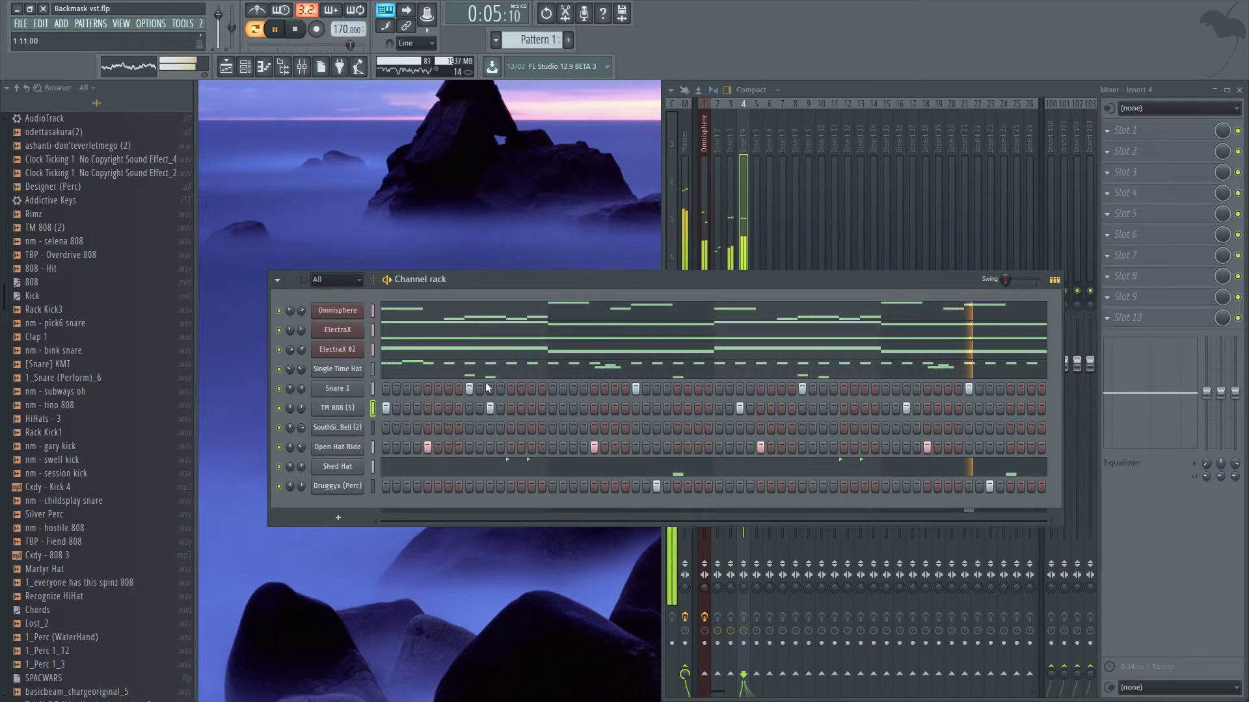
# Inspect the Single Time Hat channel's envelope and miscellaneous settings.
pyautogui.click(338, 369)
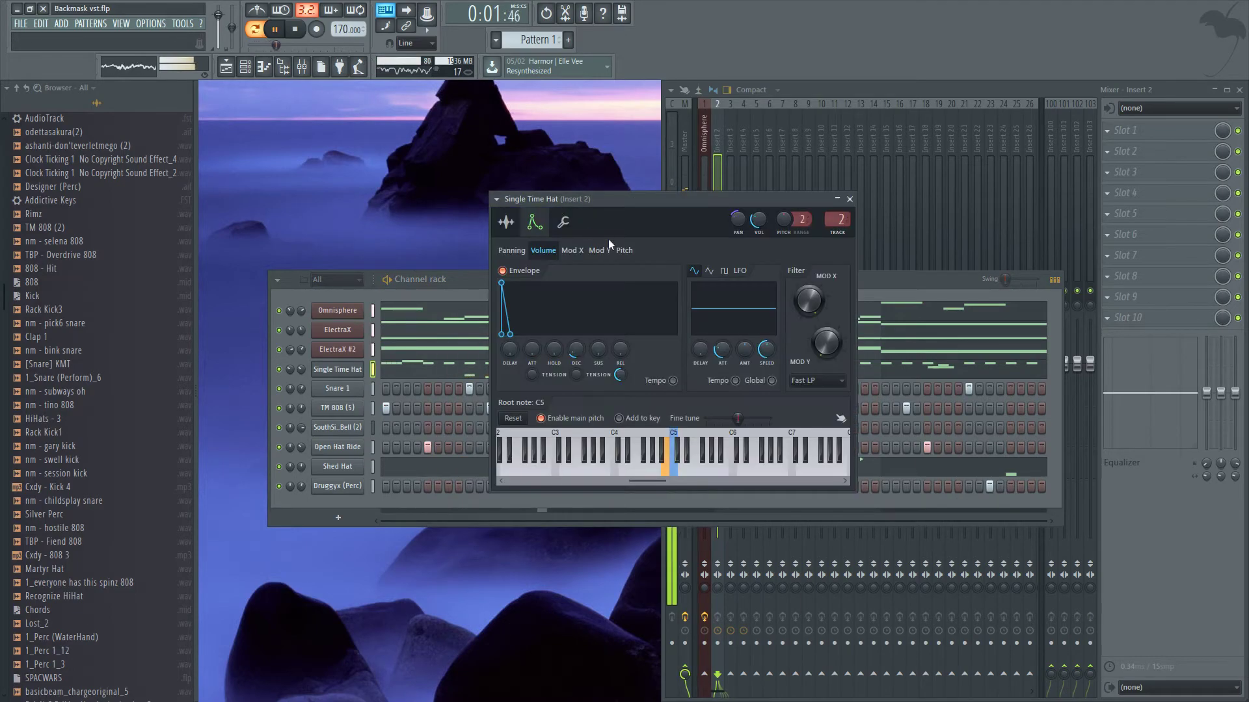
pyautogui.click(563, 223)
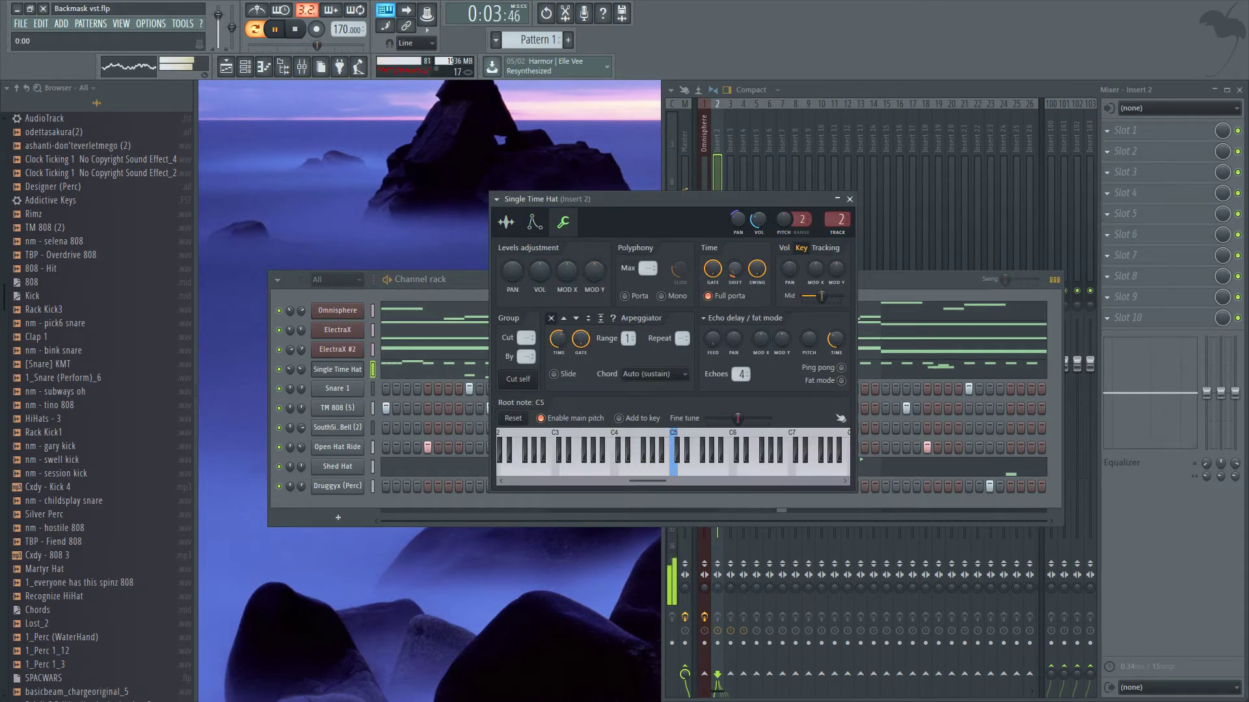
pyautogui.click(850, 199)
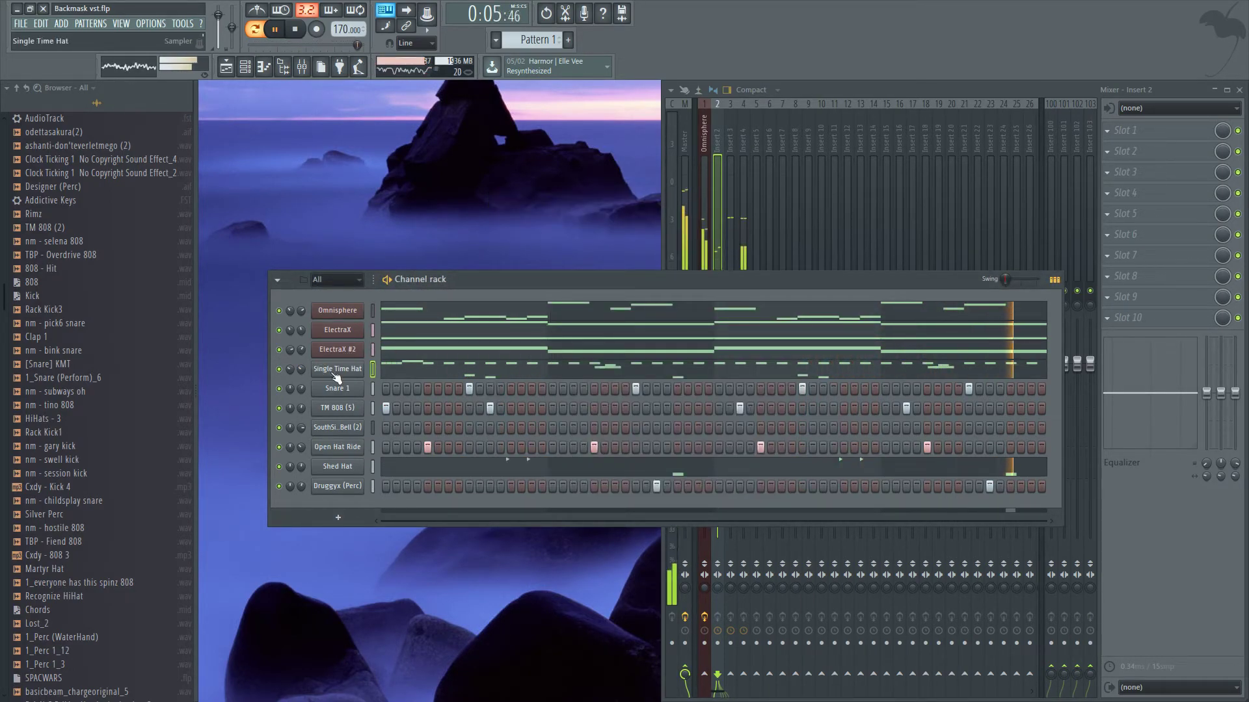
# Insert nm - session kick as a channel above Snare 1 and place hits on step 1 and on step 7 of bars 1 to 3.
pyautogui.press('space')
pyautogui.moveTo(72, 480); pyautogui.dragTo(355, 389)
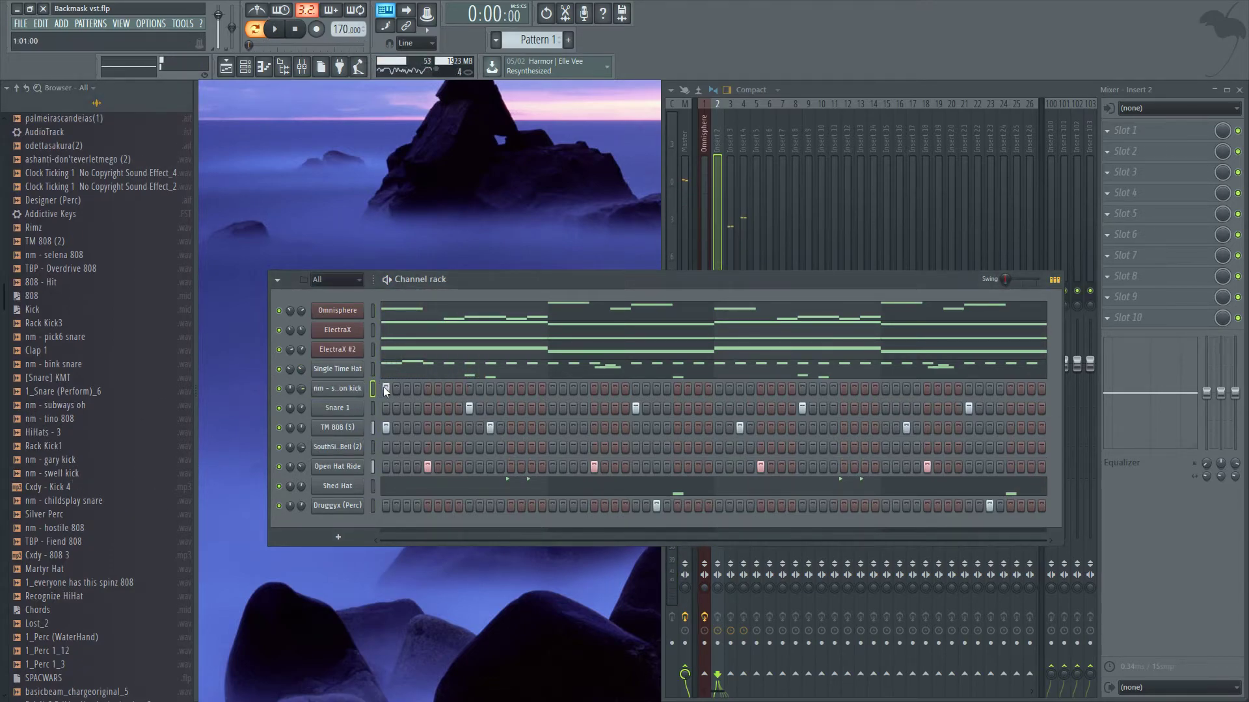
pyautogui.press('space')
pyautogui.click(449, 389)
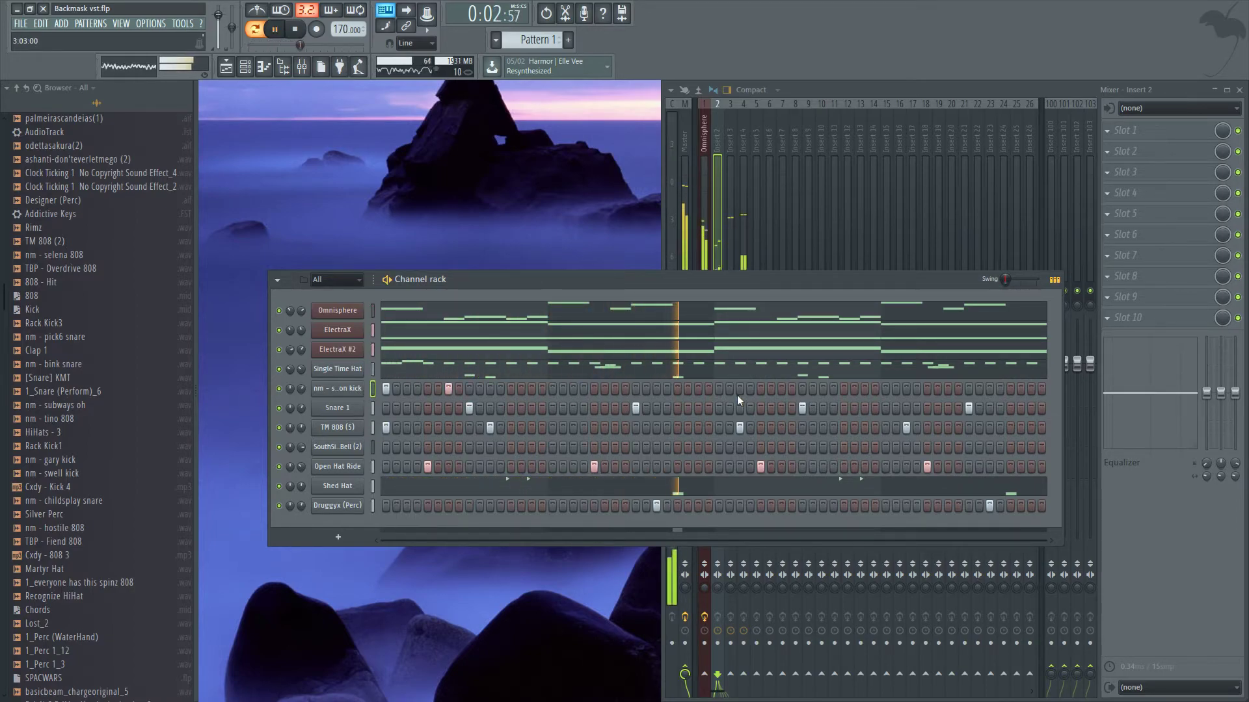
pyautogui.click(614, 389)
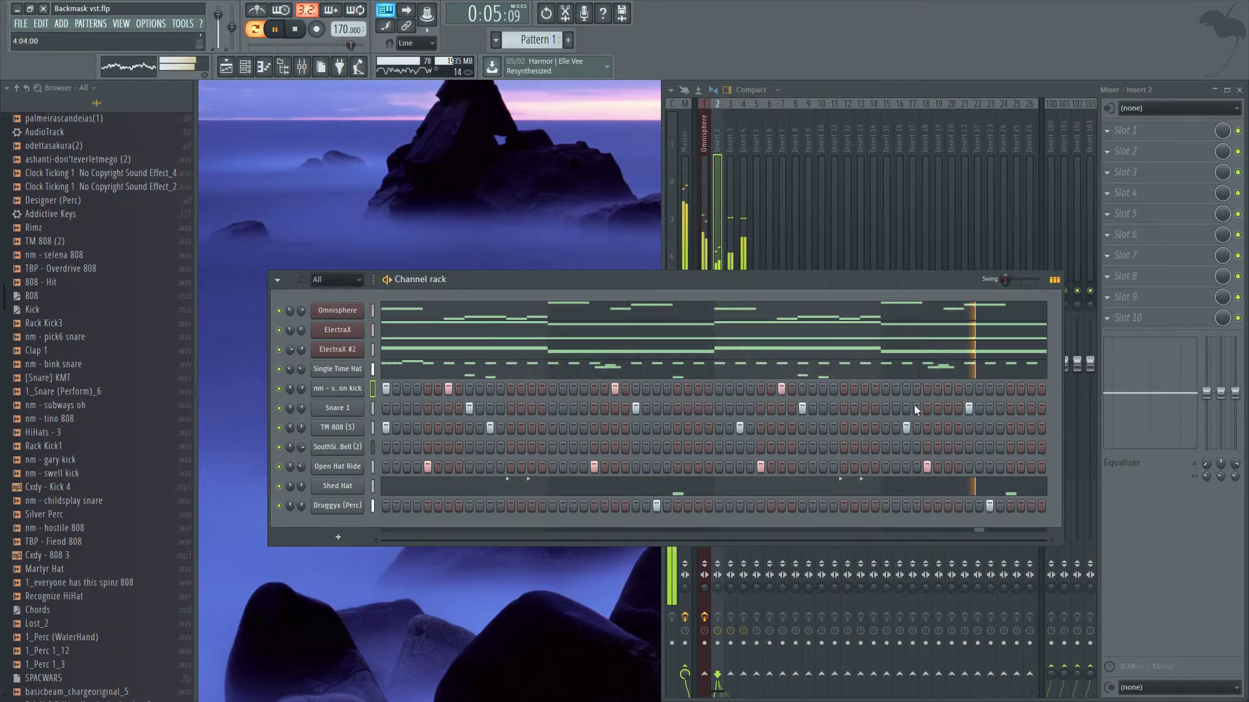
# Audition hat, snare and clap samples in the recent files to find another sound for the beat.
pyautogui.scroll(-3, 98, 489)
pyautogui.click(82, 489)
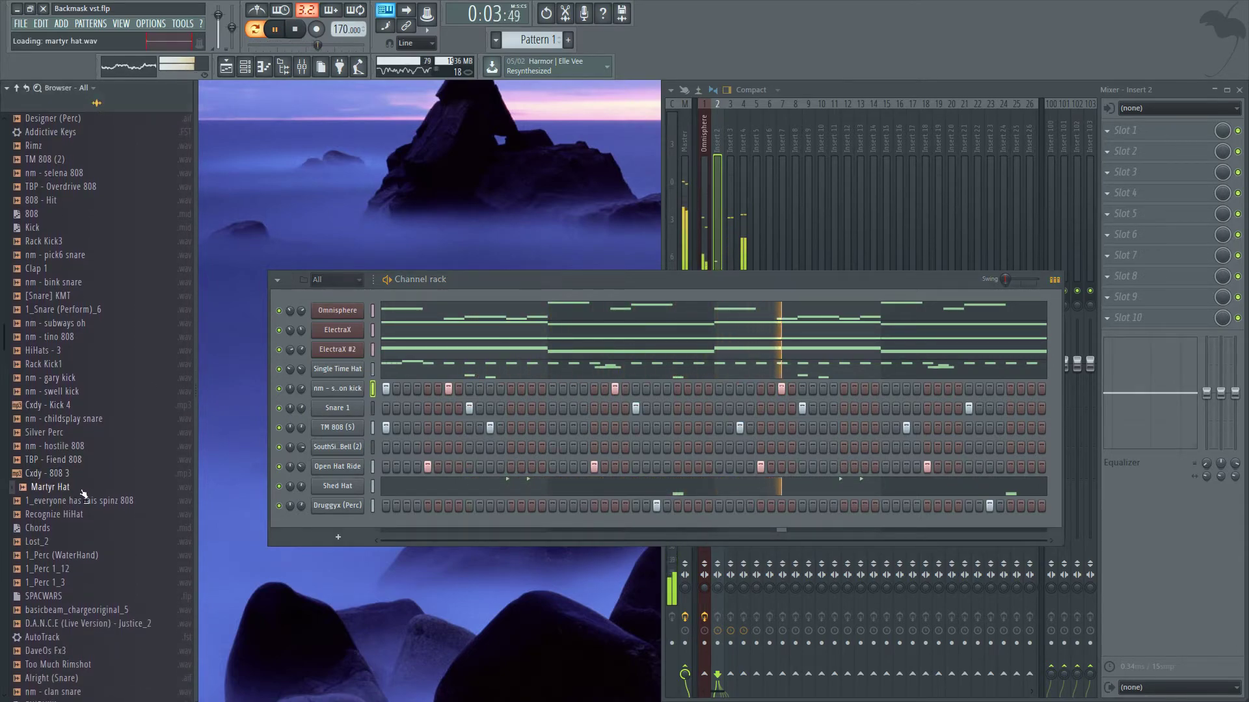
pyautogui.scroll(-6, 82, 500)
pyautogui.click(82, 515)
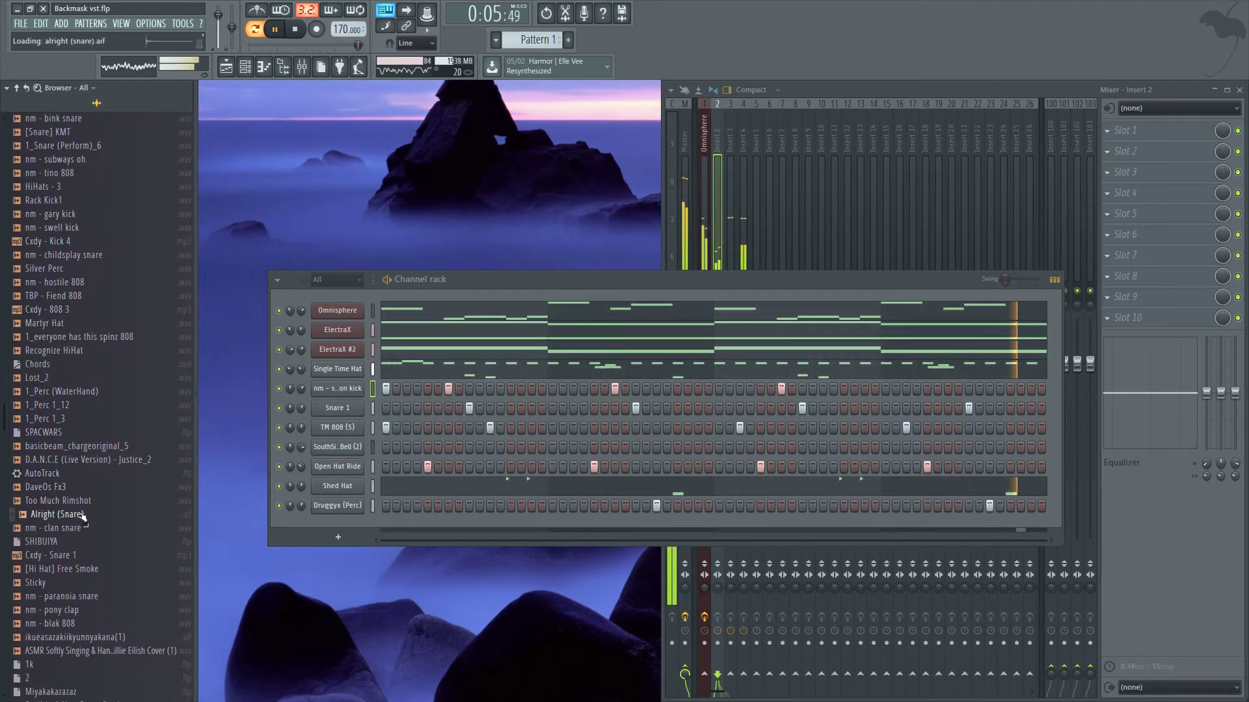
pyautogui.click(71, 597)
pyautogui.click(83, 610)
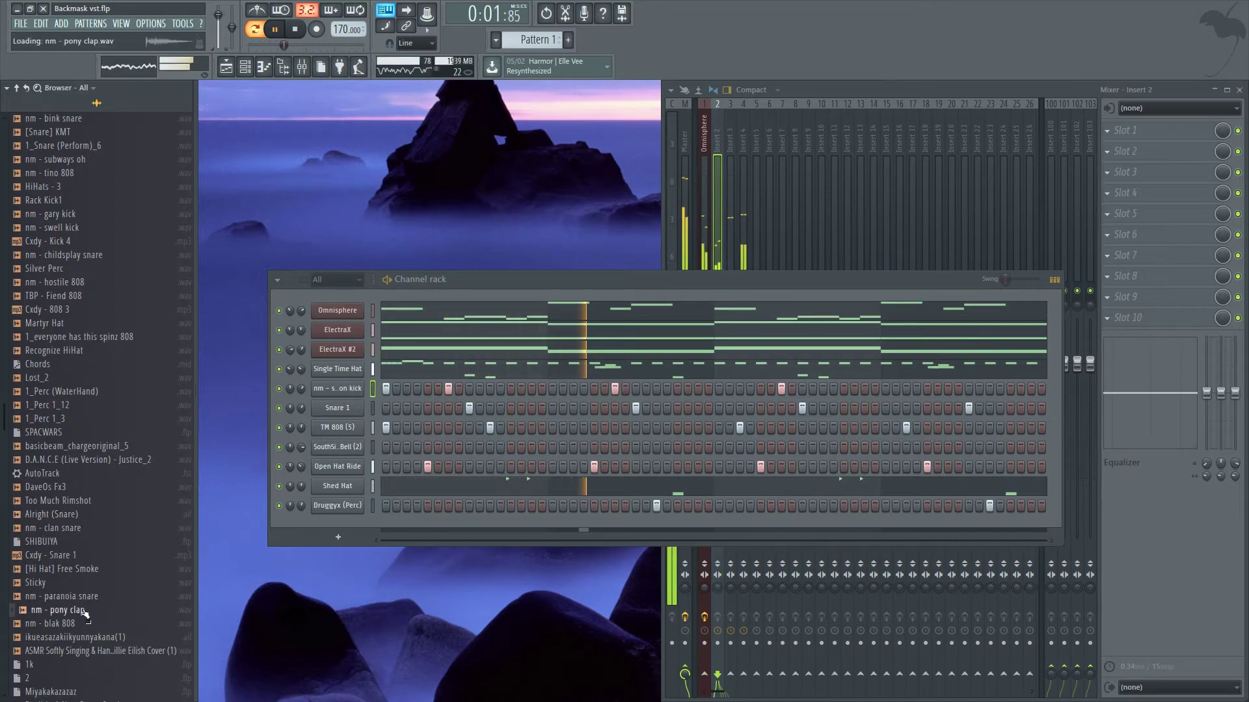
pyautogui.click(83, 570)
pyautogui.click(84, 556)
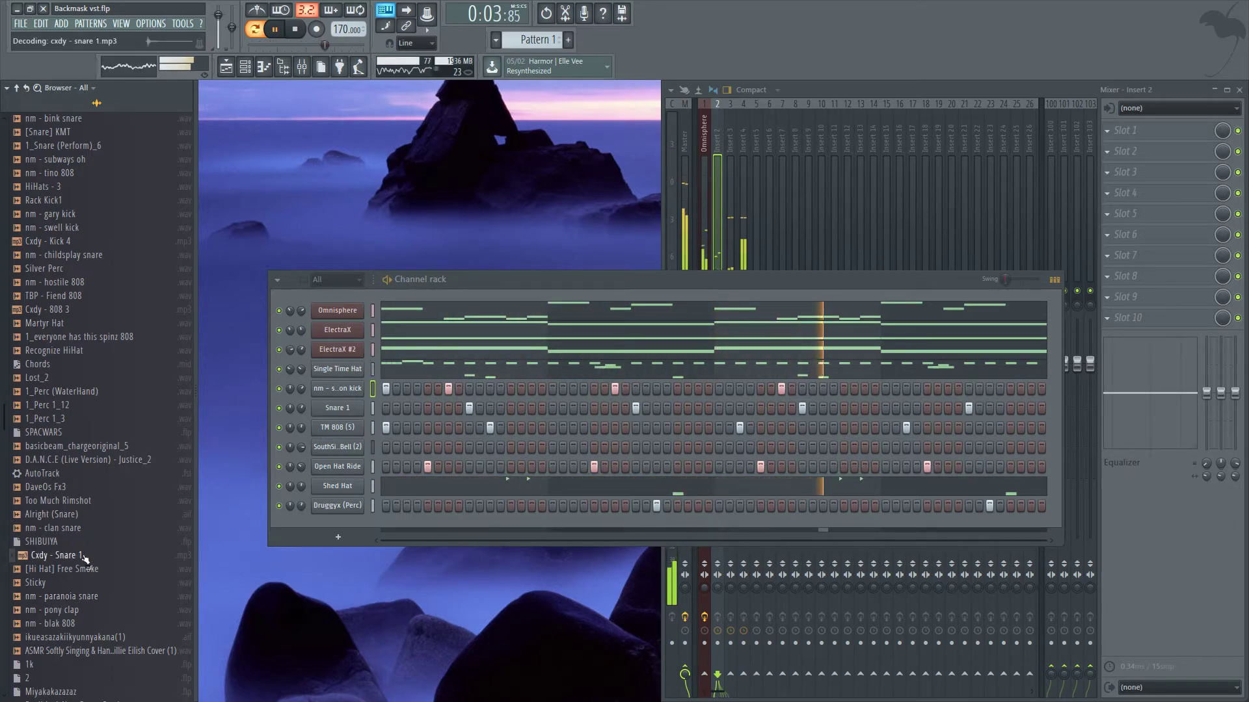
pyautogui.click(83, 528)
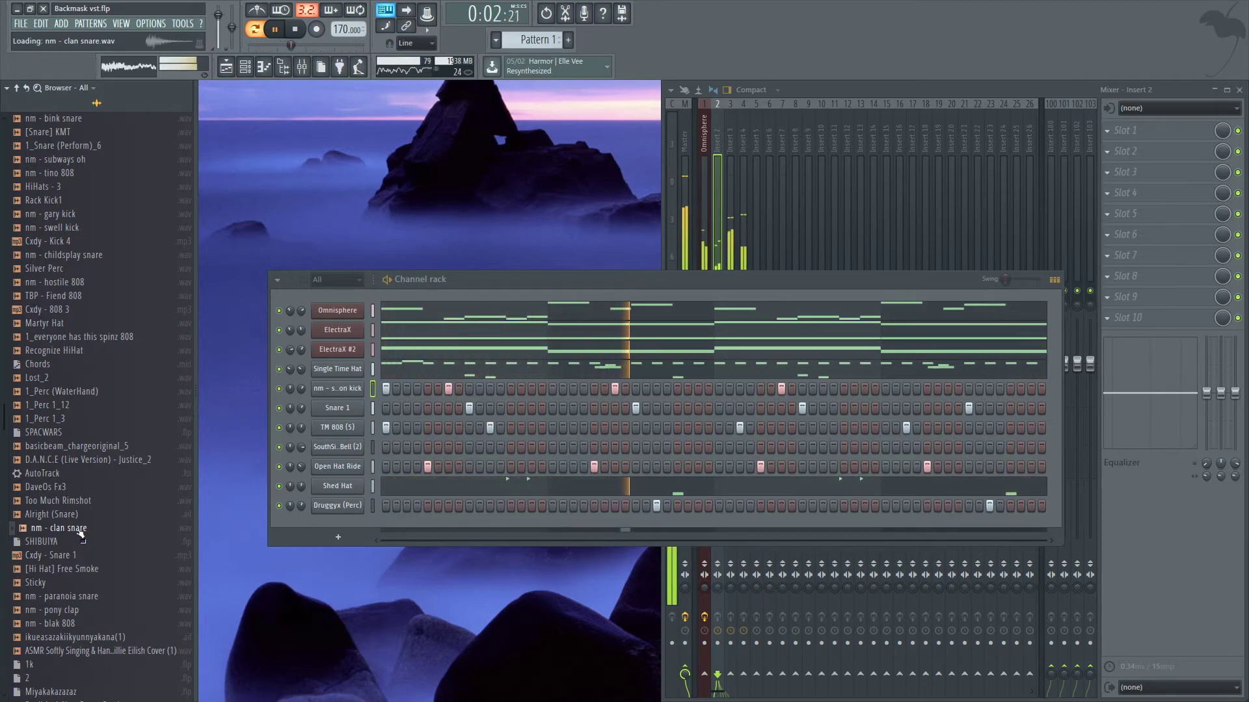
# Add Silver Perc as a channel and place hits on steps 3 and 7 of bars 2 and 4.
pyautogui.click(74, 268)
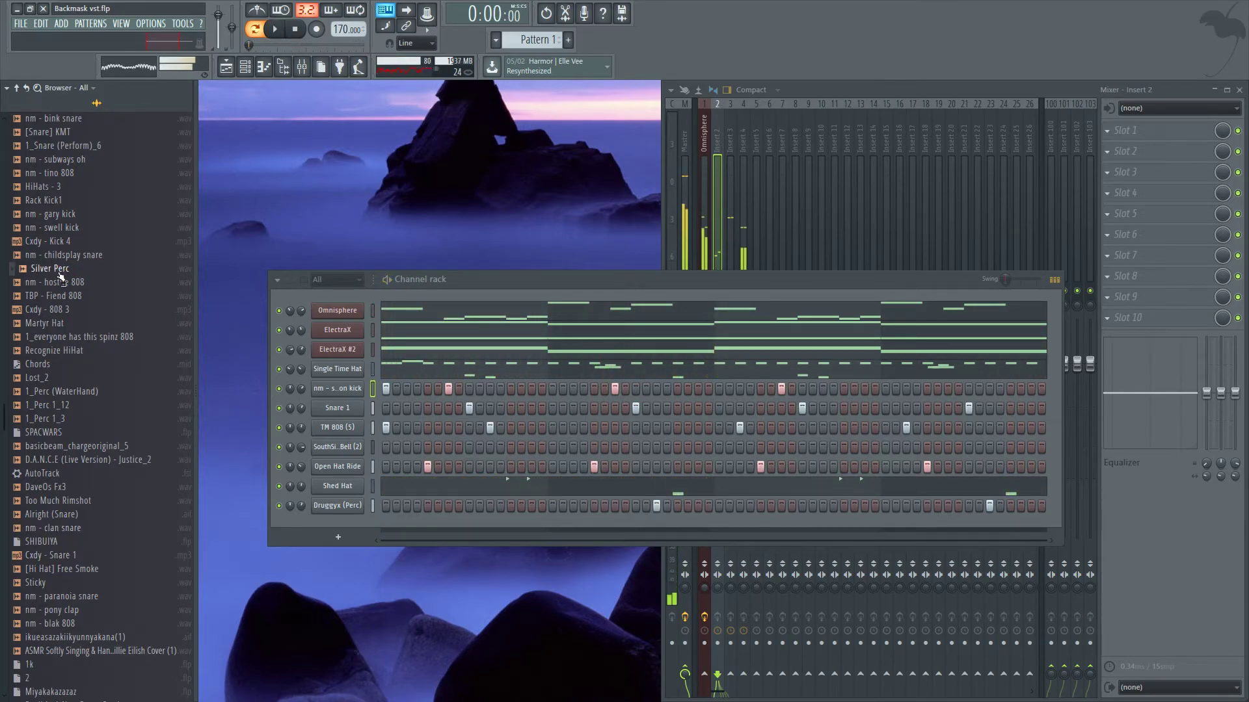
pyautogui.moveTo(332, 525); pyautogui.dragTo(495, 523)
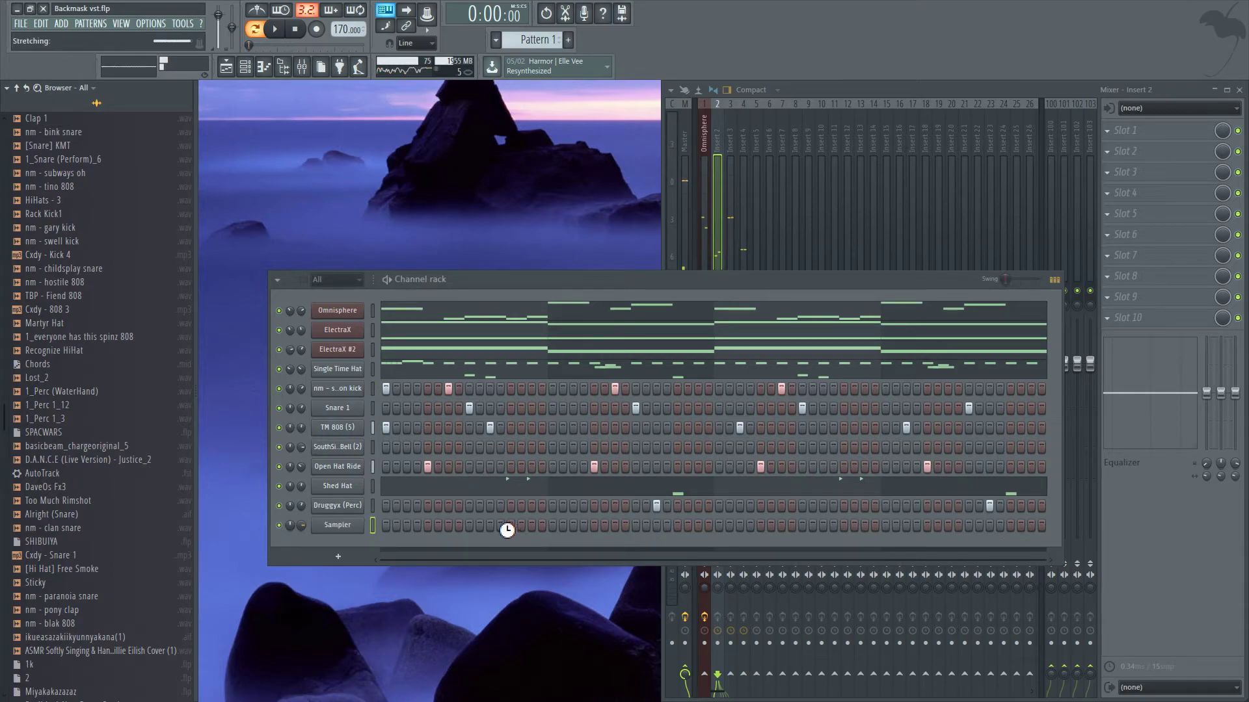
pyautogui.press('space')
pyautogui.click(572, 526)
pyautogui.click(614, 526)
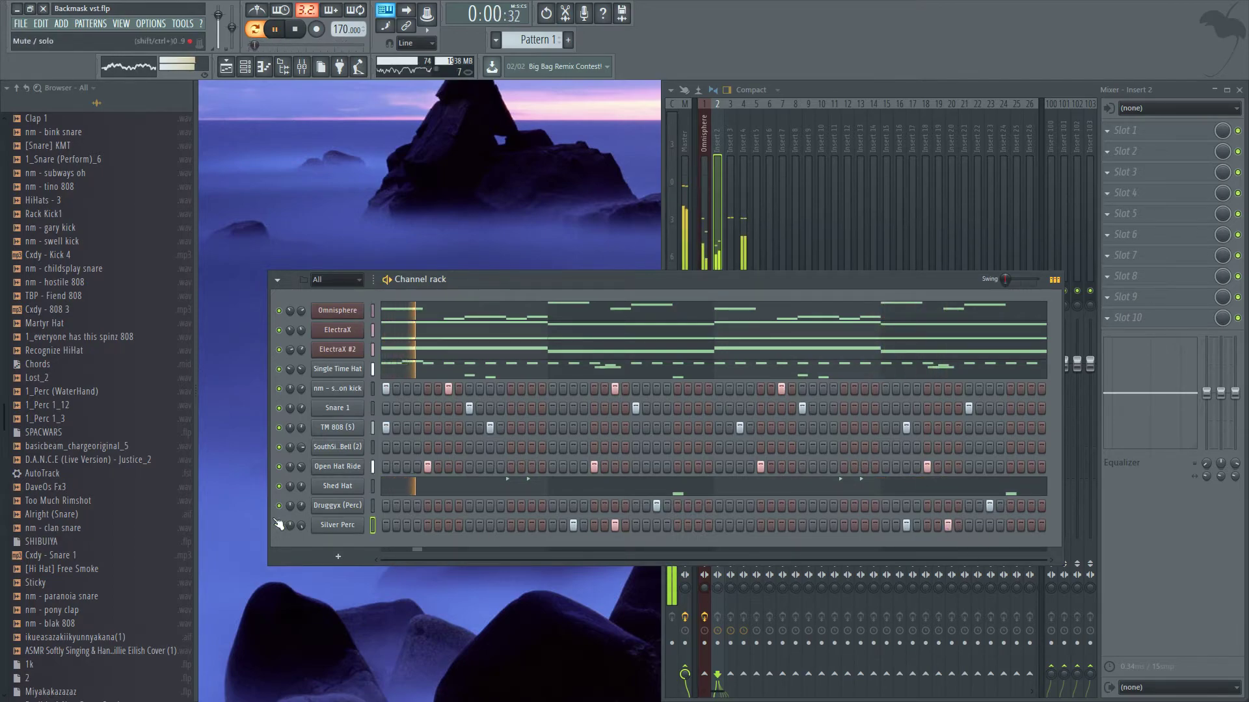
# Audition more recent samples, add 1_Perc 1_3 as a channel and place hits on step 5 of bars 1 and 3.
pyautogui.click(73, 572)
pyautogui.click(85, 504)
pyautogui.scroll(-6, 78, 325)
pyautogui.click(71, 158)
pyautogui.press('space')
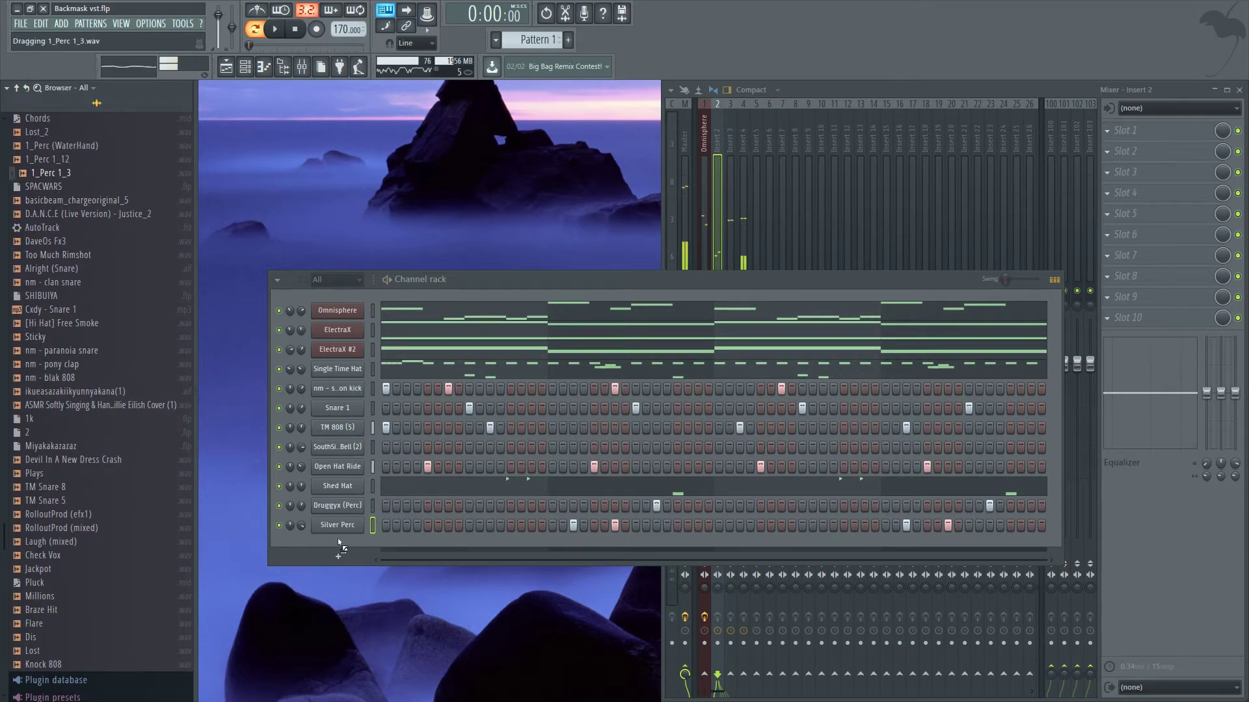
pyautogui.moveTo(338, 539); pyautogui.dragTo(338, 540)
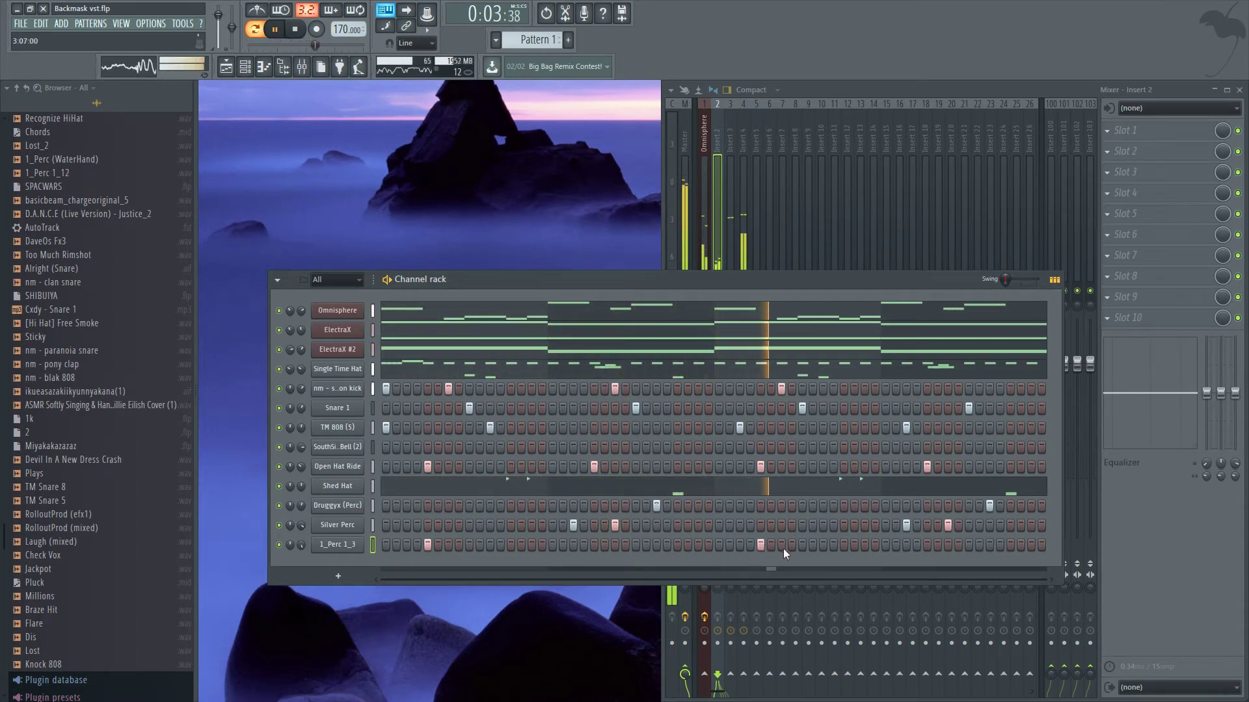
# Add TM Snare 8 as a channel and place a one-step B5 note on beat 4 of bar 2 in its piano roll.
pyautogui.click(99, 627)
pyautogui.press('space')
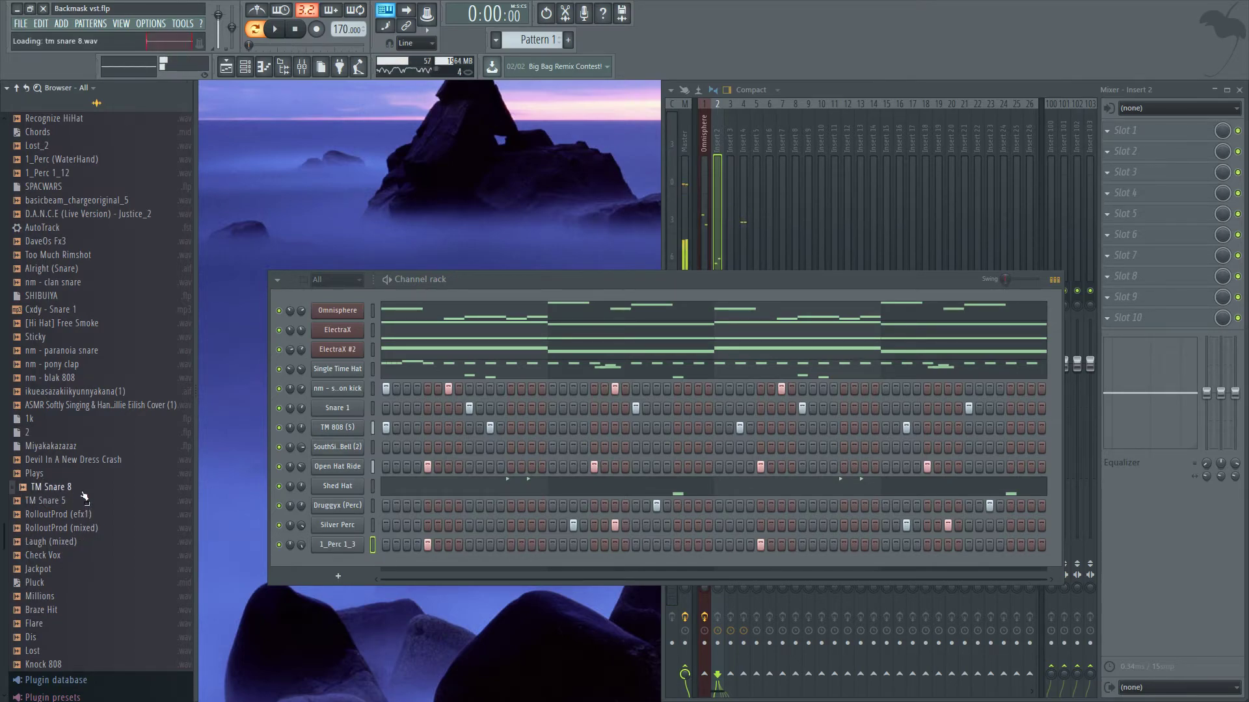
pyautogui.moveTo(349, 560); pyautogui.dragTo(351, 561)
pyautogui.press('space')
pyautogui.press('F7')
pyautogui.click(640, 363)
pyautogui.press('space')
pyautogui.moveTo(637, 361); pyautogui.dragTo(644, 190)
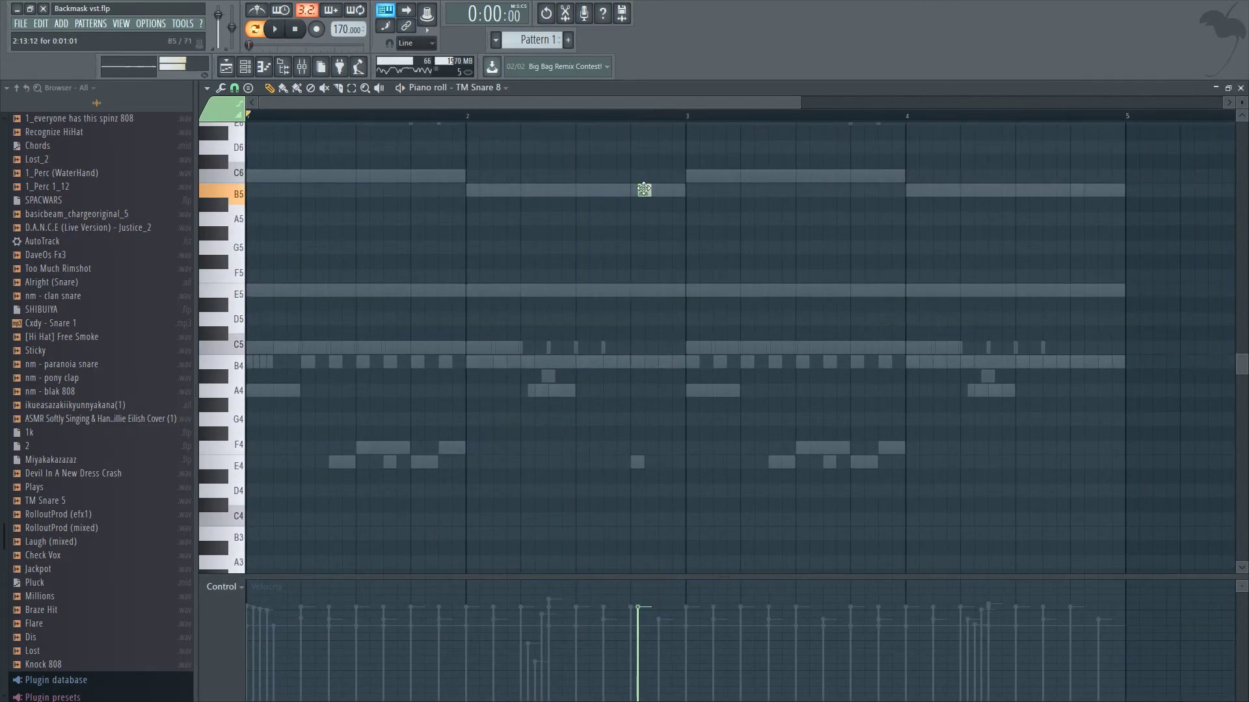
pyautogui.click(1240, 88)
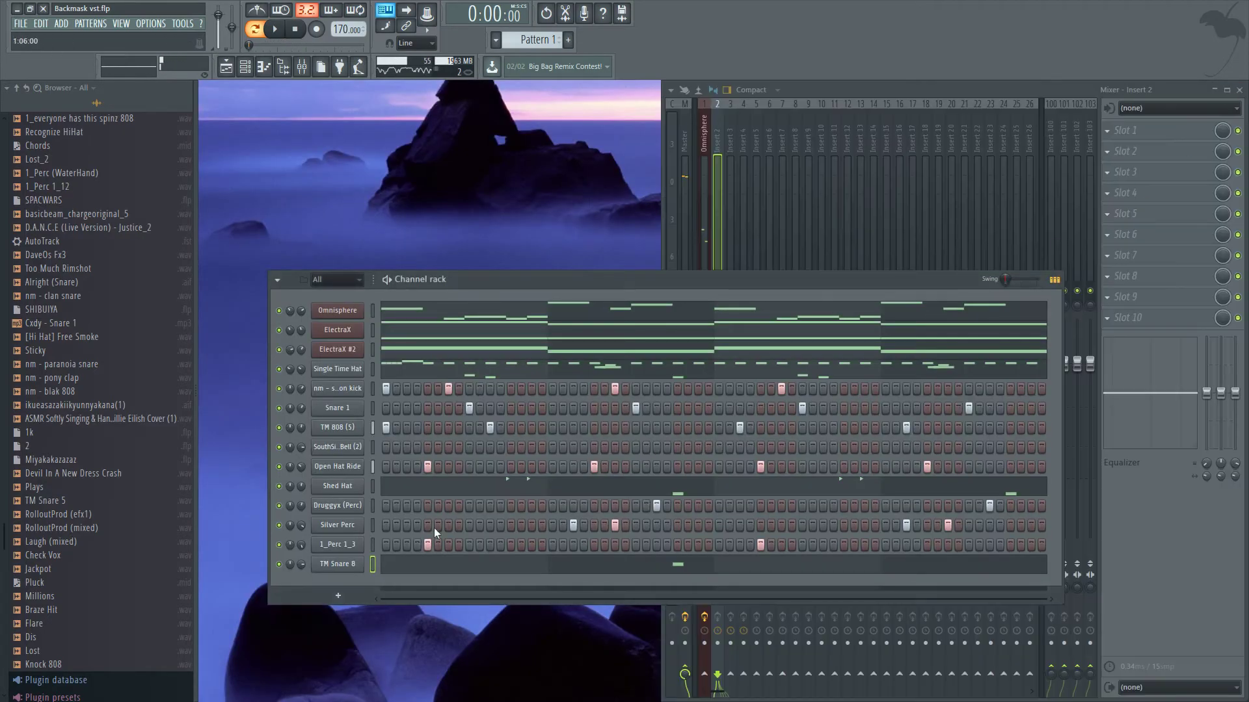
# Turn the TM Snare 8 note into a full-beat roll of three equal notes with rising velocities.
pyautogui.click(344, 566)
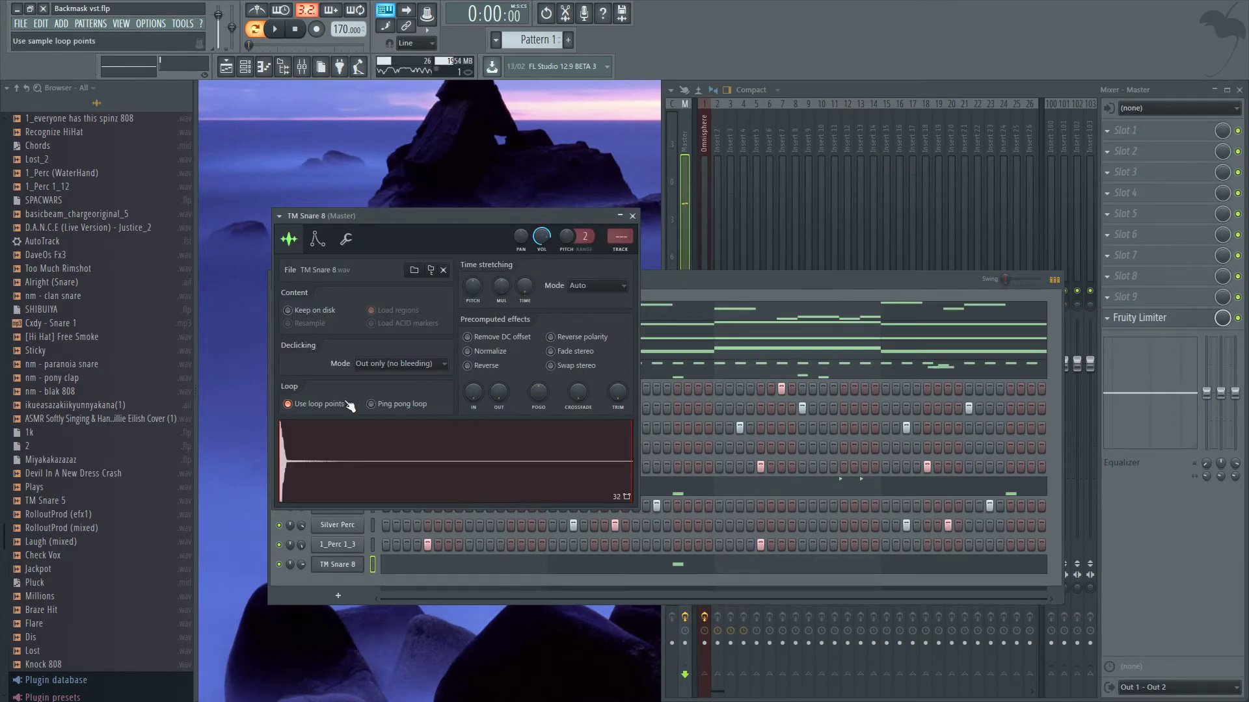
pyautogui.click(633, 216)
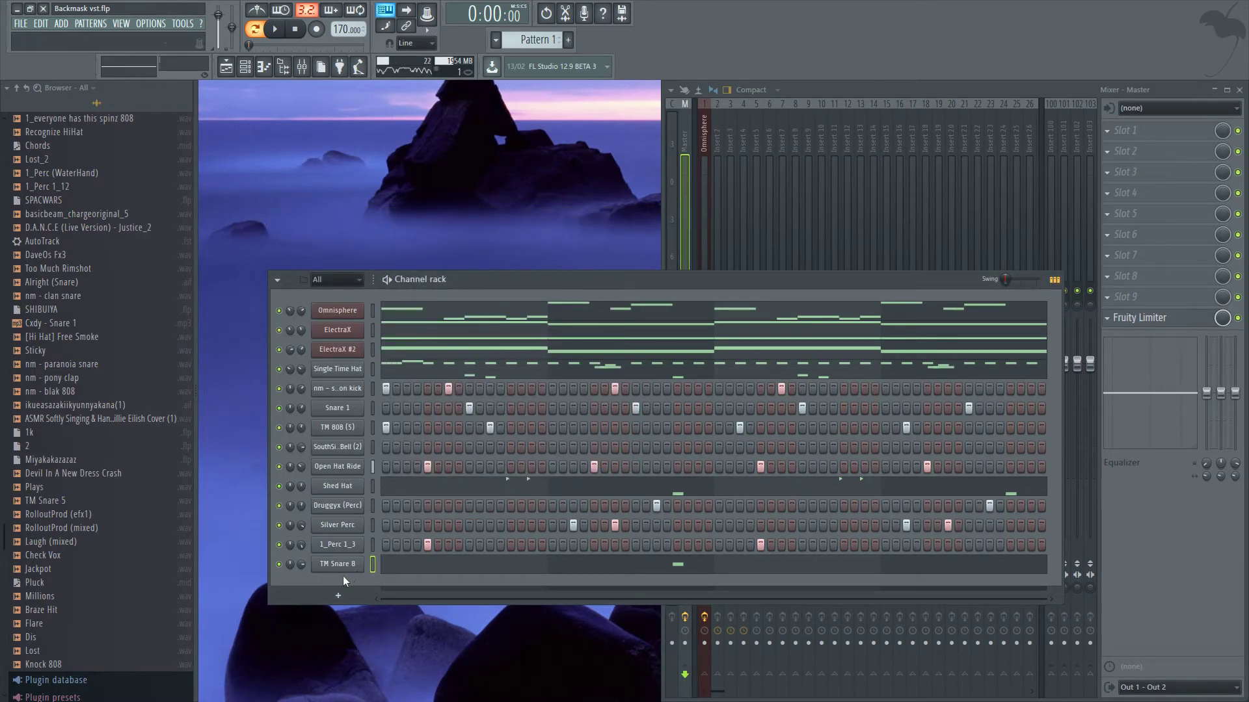
pyautogui.click(409, 560)
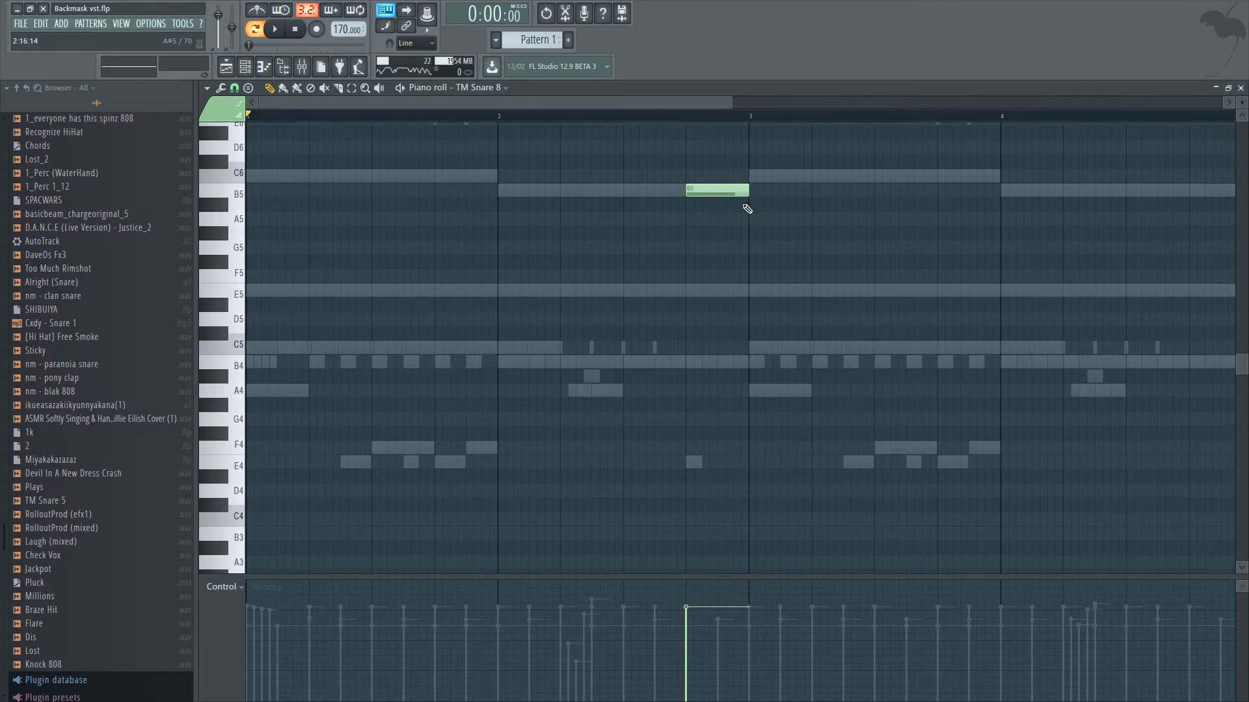
pyautogui.click(263, 245)
pyautogui.hotkey('ctrl', 'u')
pyautogui.press('space')
pyautogui.moveTo(670, 674); pyautogui.dragTo(751, 607)
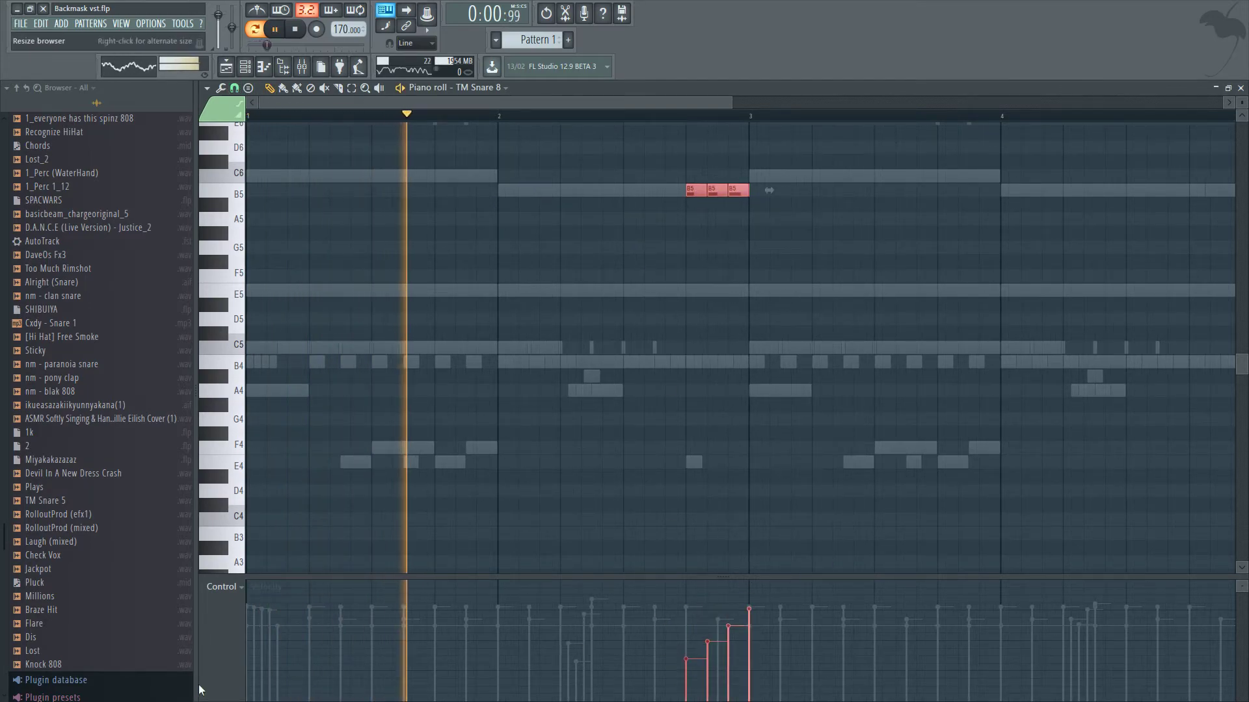
pyautogui.rightClick(836, 198)
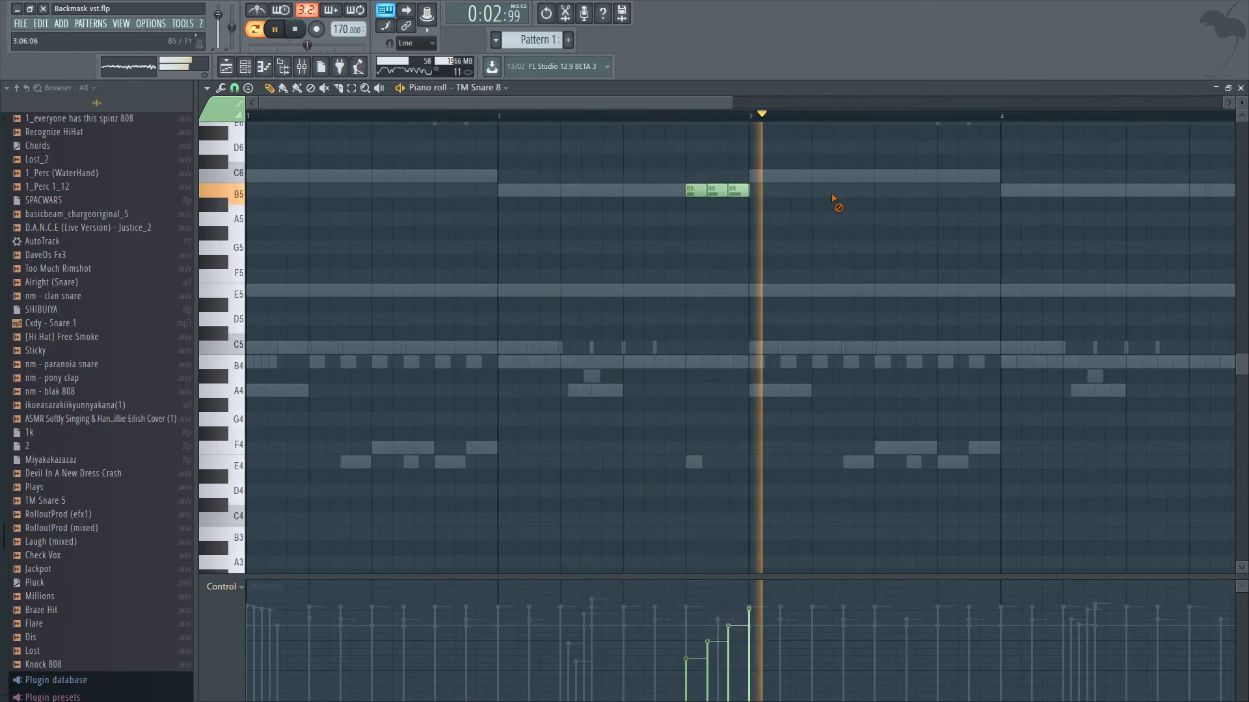
pyautogui.rightClick(740, 191)
pyautogui.scroll(1, 767, 189)
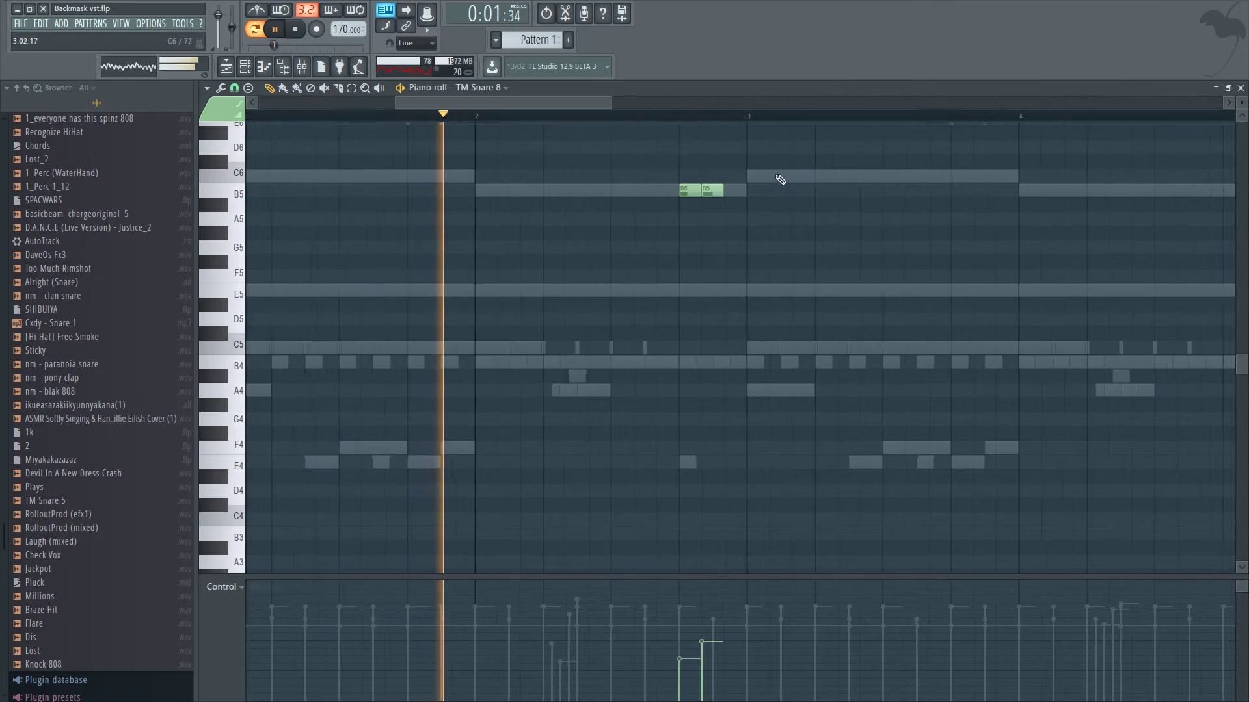
pyautogui.scroll(3, 769, 184)
pyautogui.hotkey('ctrl', 'z')
# Delete the stray TM Snare 8 note at the start of bar 3 and lower the three-note roll one octave to B4.
pyautogui.rightClick(724, 195)
pyautogui.keyDown('ctrl'); pyautogui.moveTo(735, 191); pyautogui.dragTo(511, 180); pyautogui.keyUp('ctrl')
pyautogui.press('space')
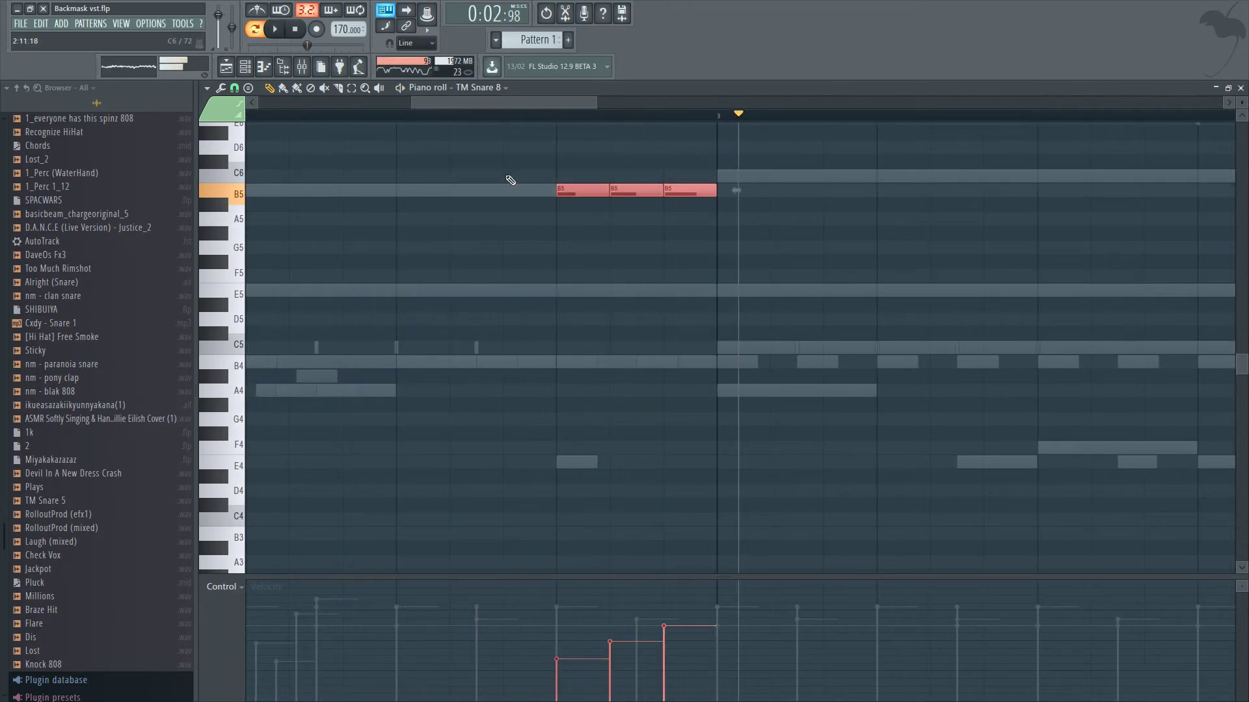
pyautogui.hotkey('ctrl', 'Down')
pyautogui.press('space')
pyautogui.scroll(-3, 502, 439)
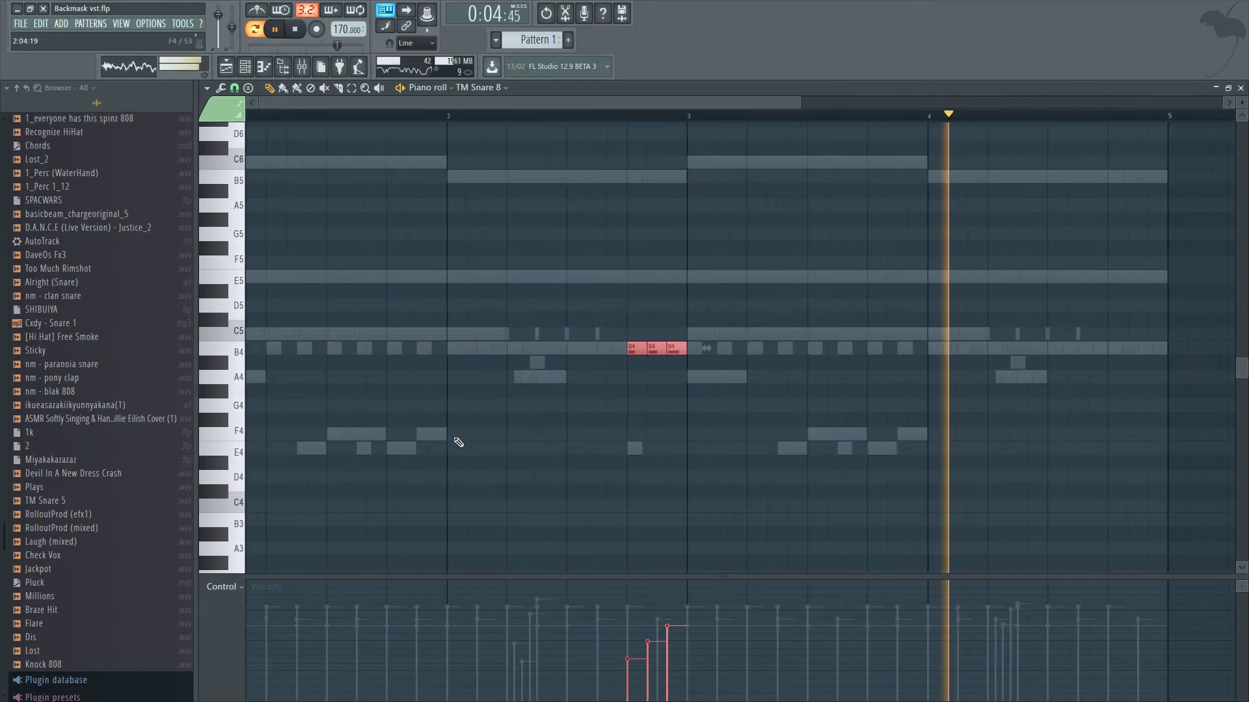
pyautogui.press('F7')
pyautogui.click(293, 33)
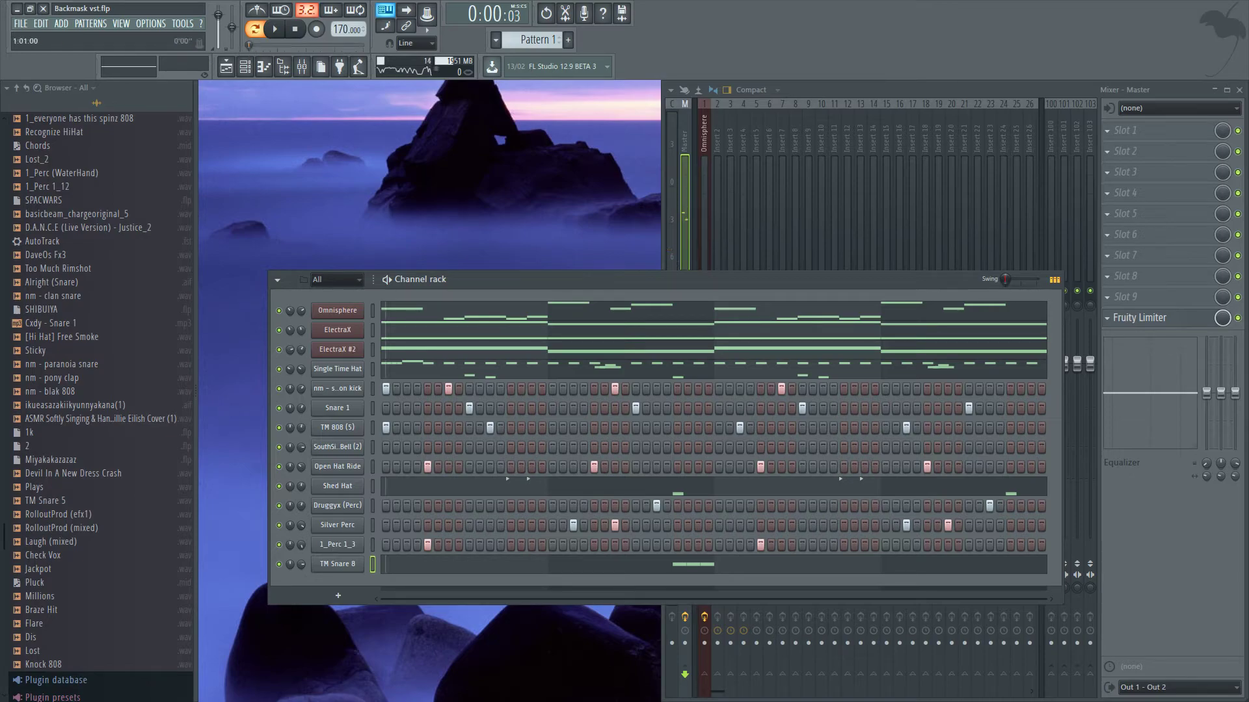
# Review the Omnisphere melody in the piano roll and play the full pattern back.
pyautogui.click(397, 318)
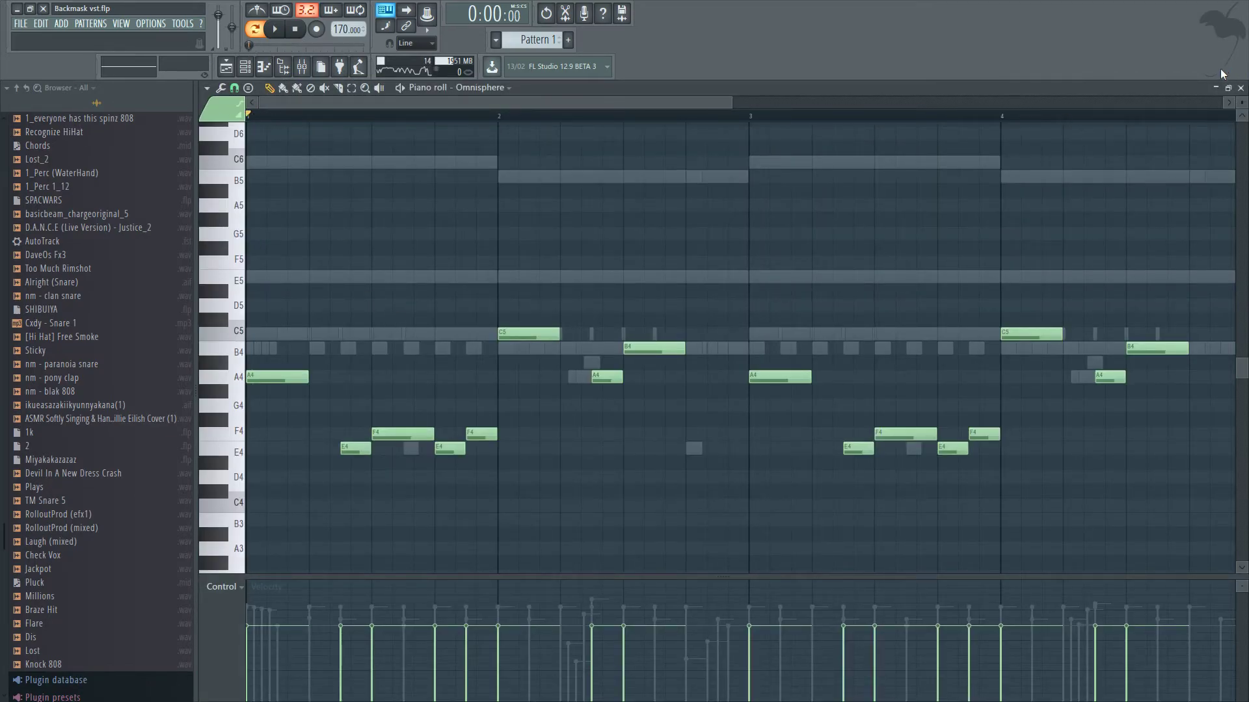
pyautogui.click(1240, 88)
pyautogui.click(284, 35)
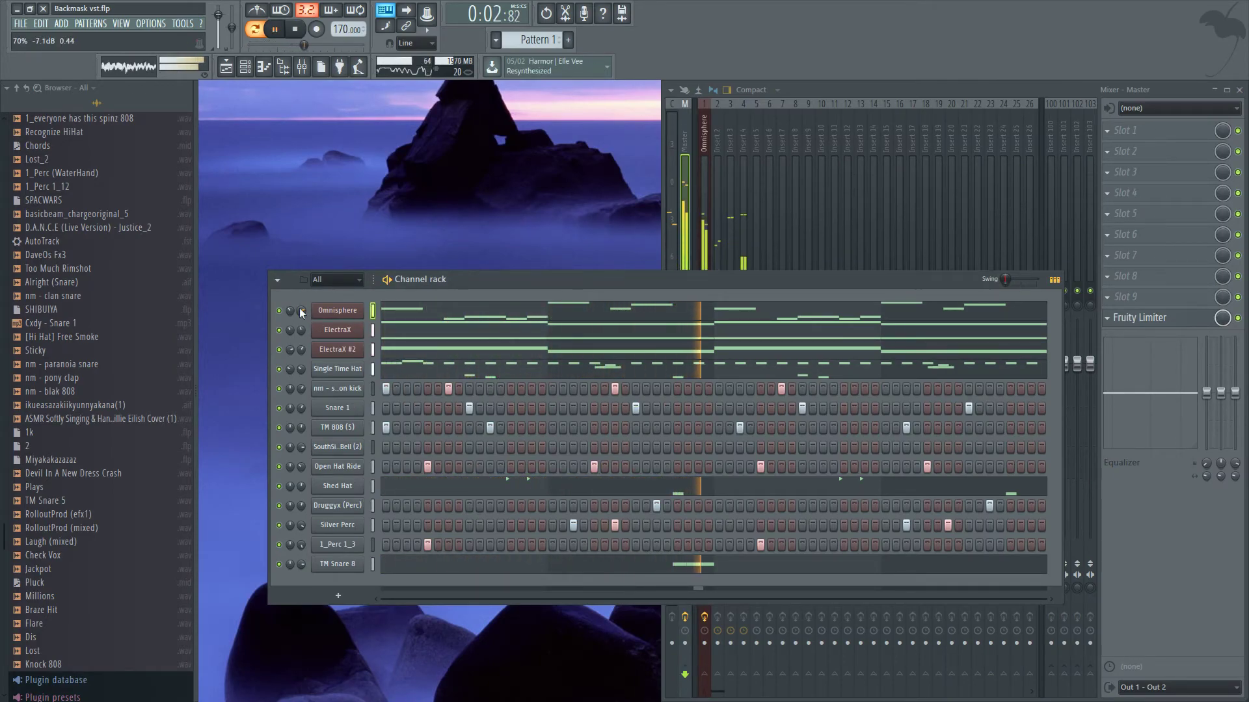
# Lower the three-note TM Snare 8 roll from B4 to A4 in the piano roll.
pyautogui.click(410, 565)
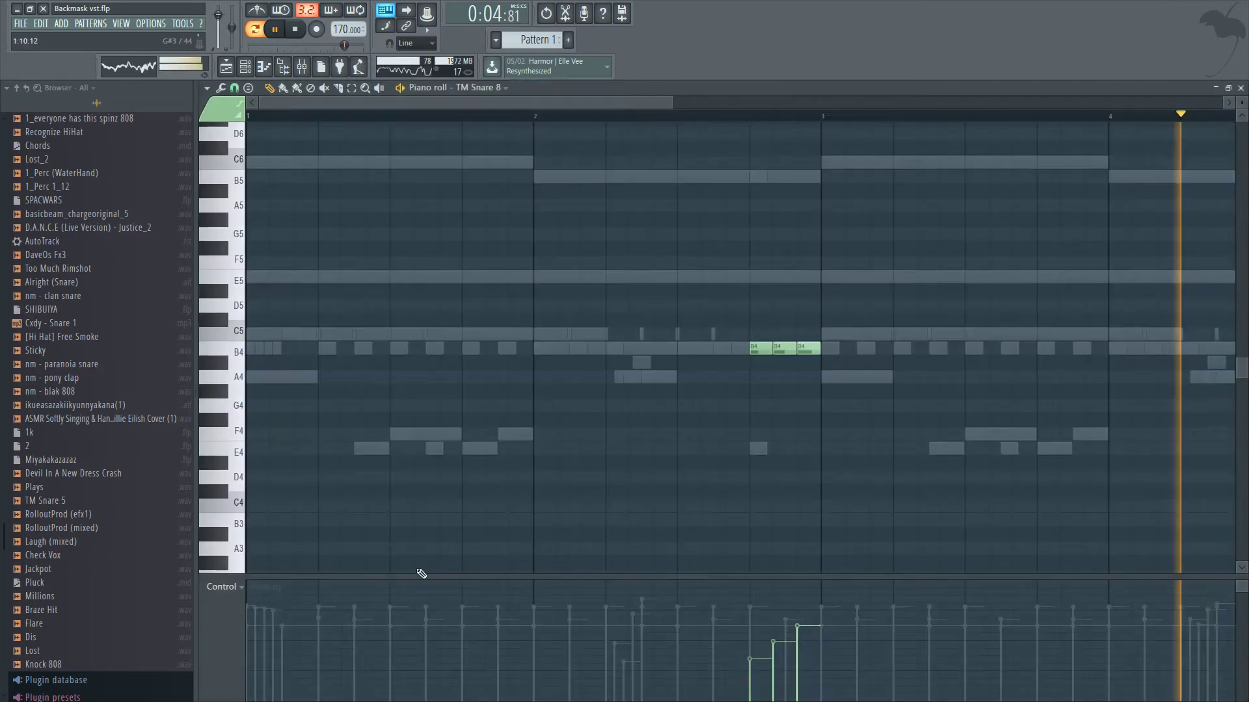
pyautogui.hotkey('ctrl', 'Down')
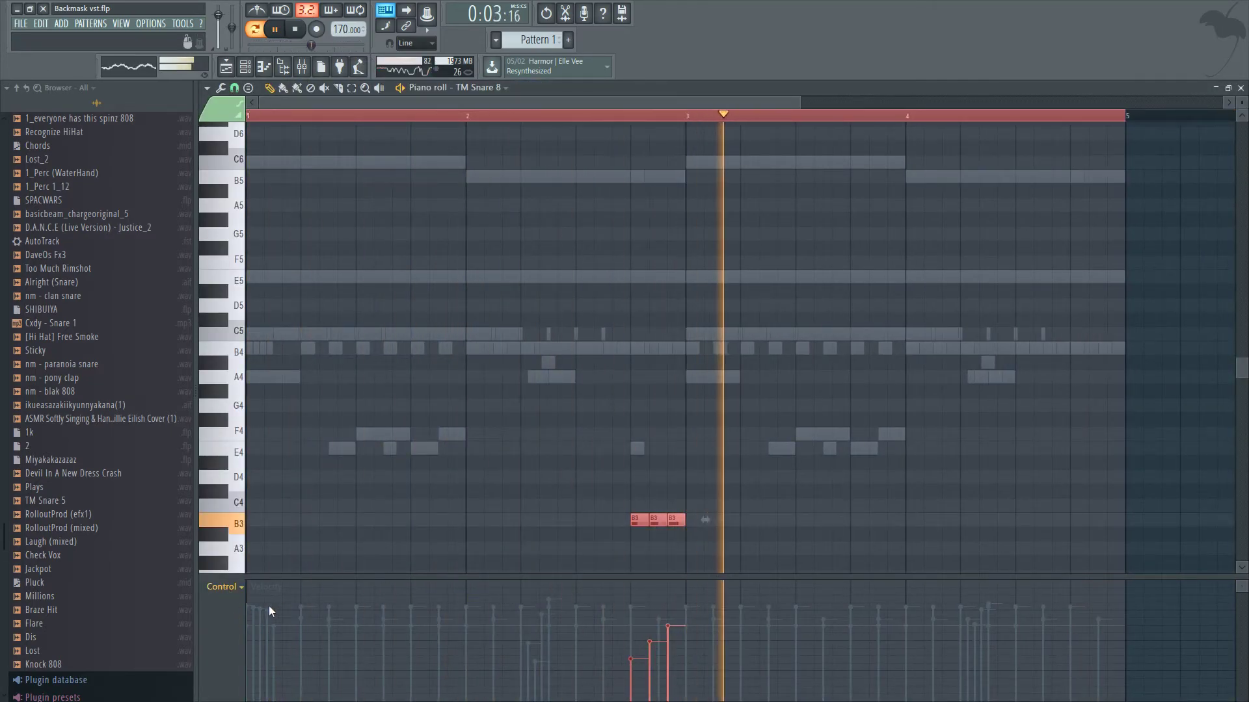
pyautogui.hotkey('ctrl', 'd')
pyautogui.hotkey('ctrl', 'Up')
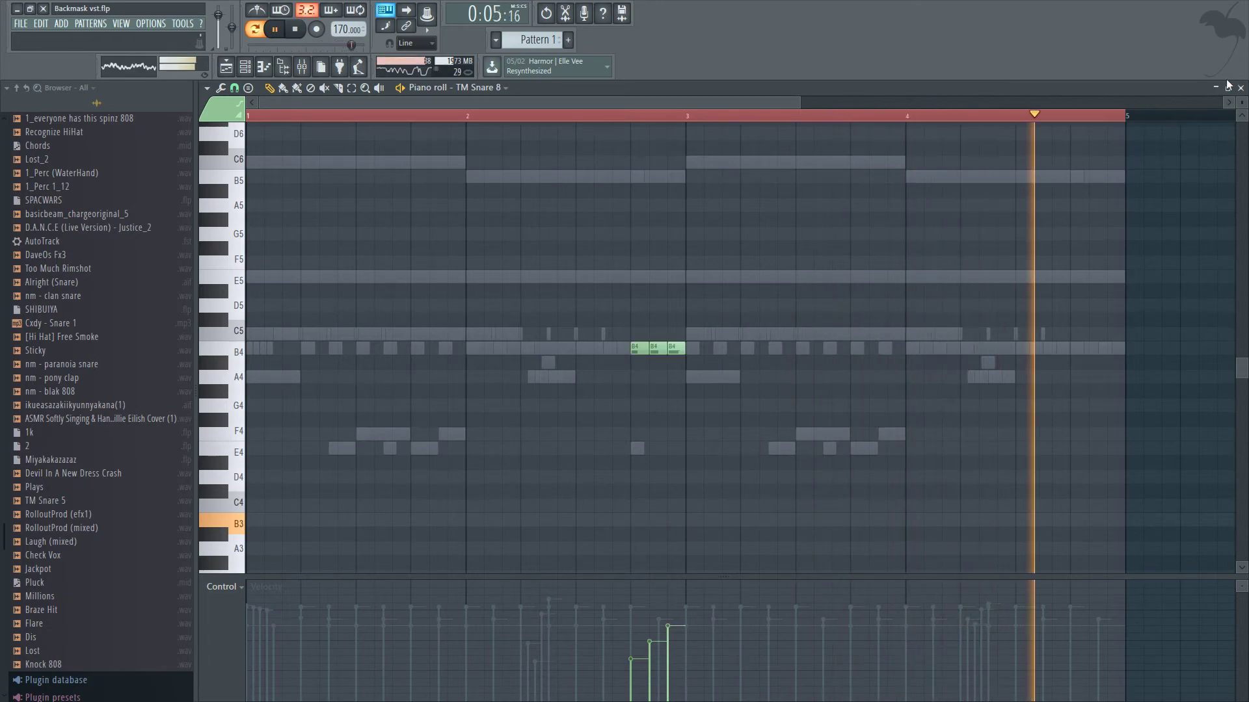
pyautogui.hotkey('shift', 'Down')
pyautogui.hotkey('shift', 'Down')
pyautogui.click(1240, 88)
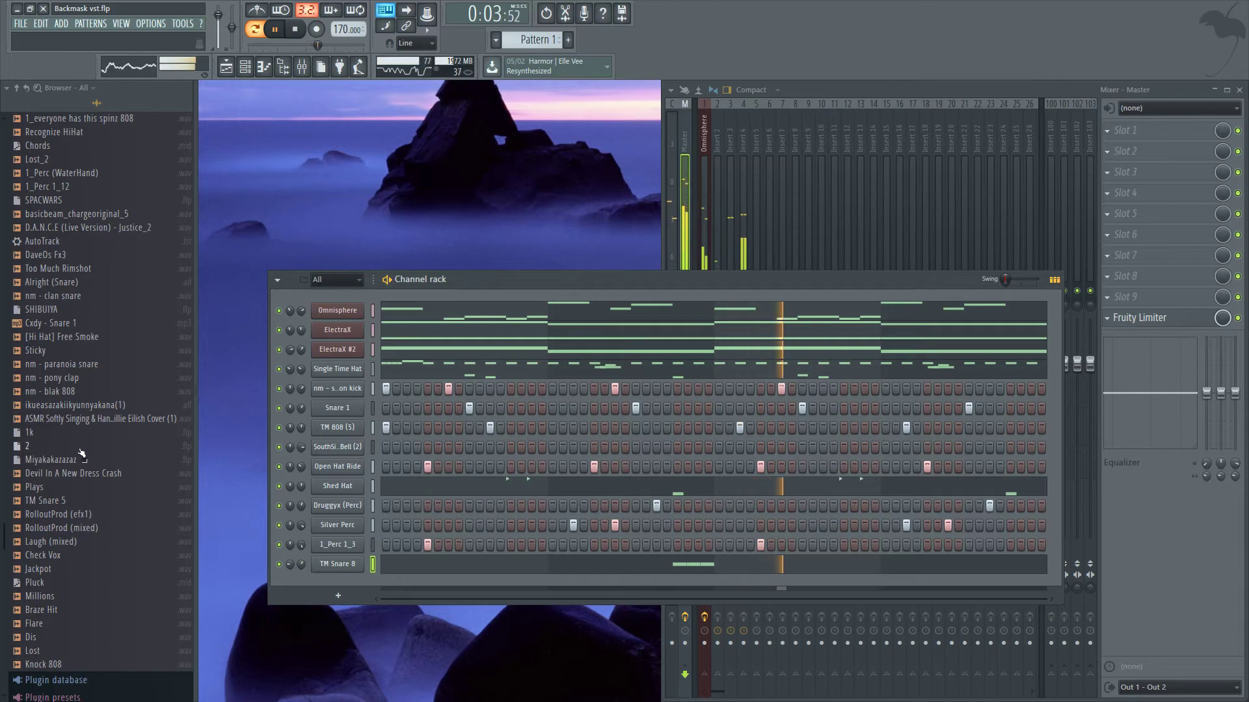
# Find the Braze Hit sample in the browser and add it as a new channel below TM Snare 8.
pyautogui.scroll(-3, 43, 449)
pyautogui.click(56, 558)
pyautogui.press('space')
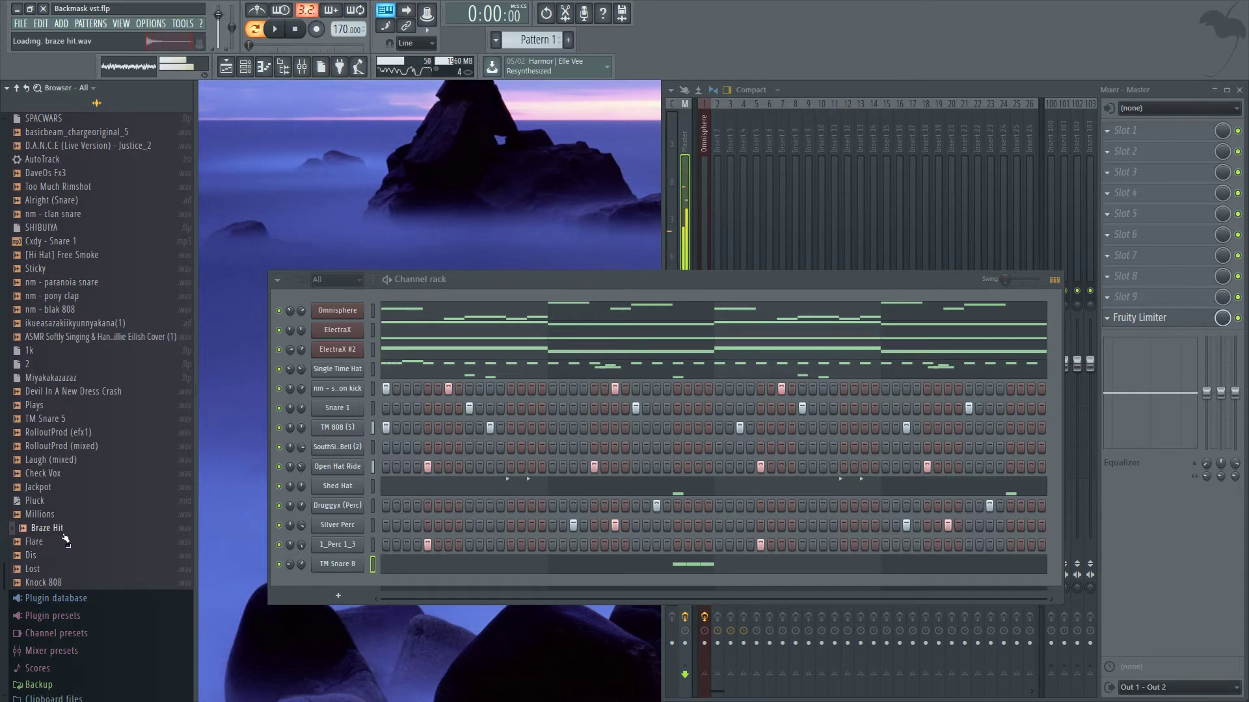
pyautogui.moveTo(392, 592); pyautogui.dragTo(363, 584)
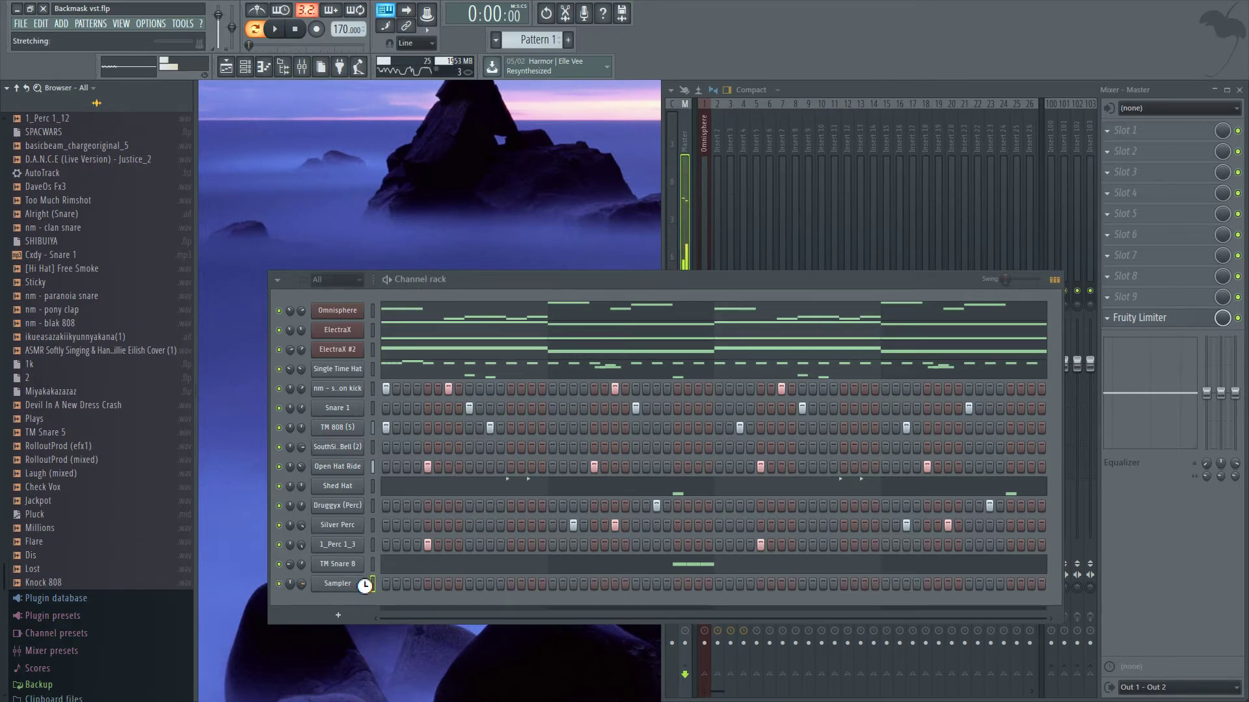
# Try a Braze Hit on step 1 lowered to A4 against the playing pattern, and clear the step again.
pyautogui.click(385, 584)
pyautogui.press('space')
pyautogui.press('space')
pyautogui.click(328, 584)
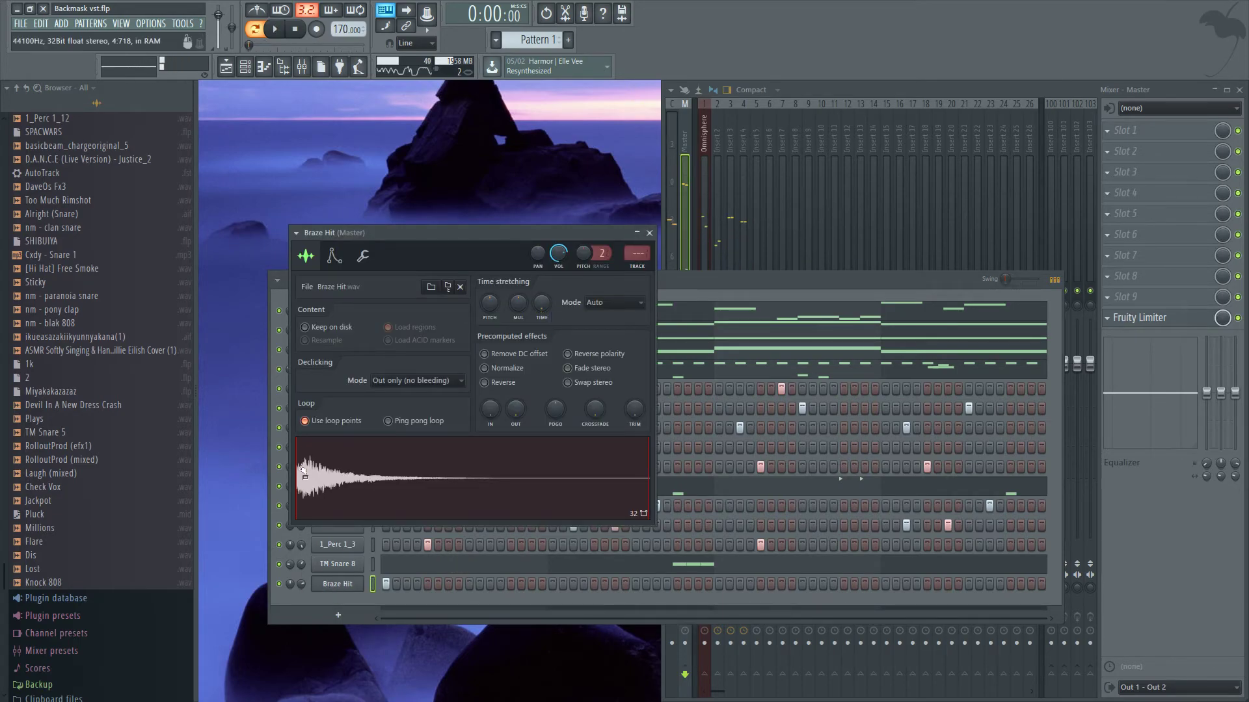
pyautogui.click(337, 583)
pyautogui.press('F7')
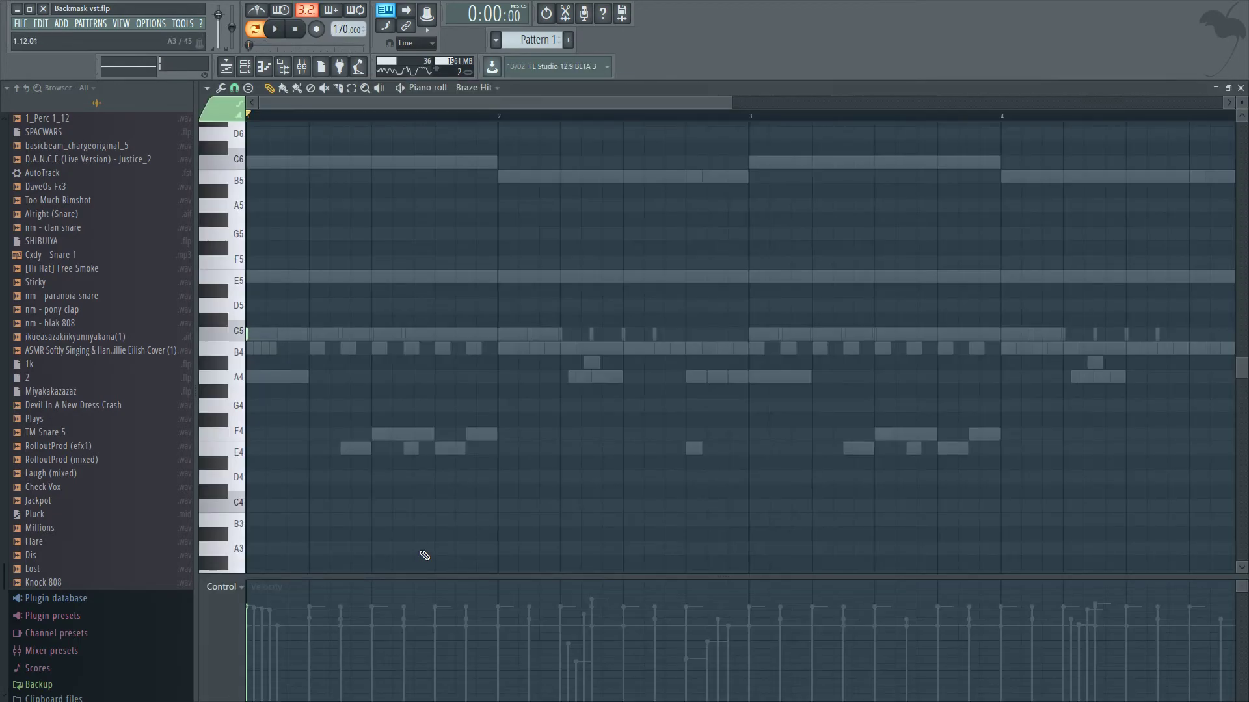
pyautogui.press('space')
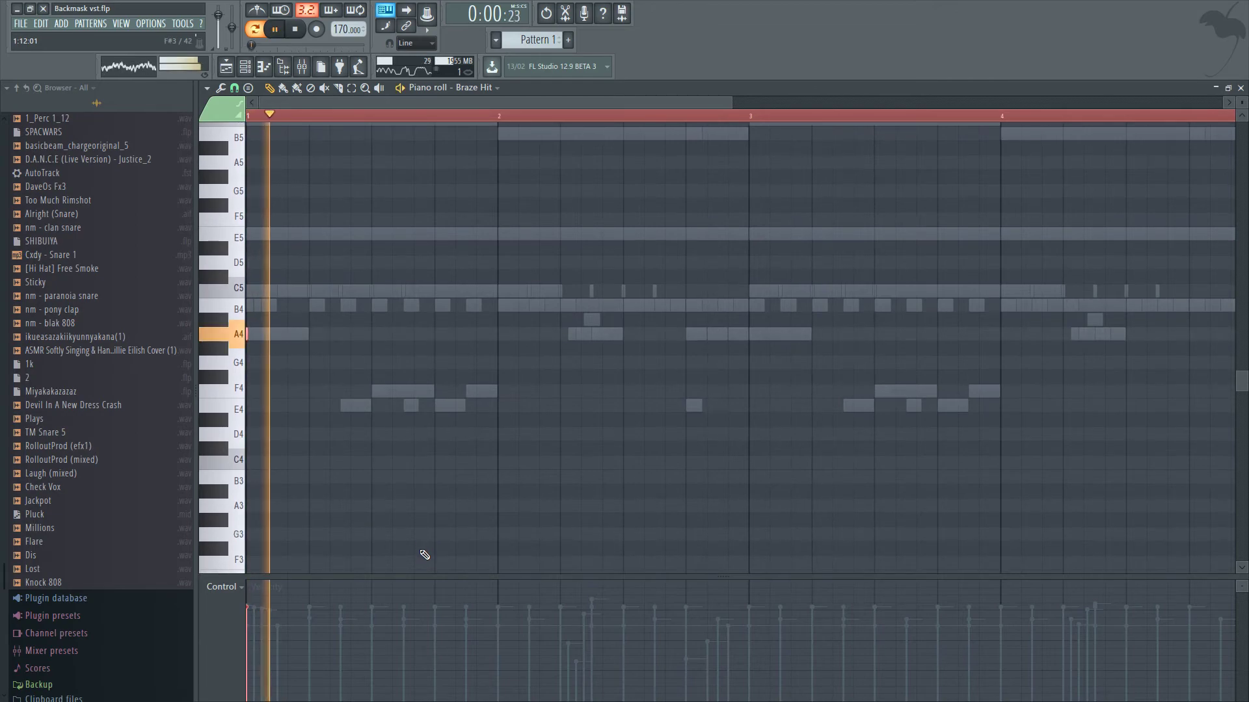
pyautogui.press('space')
pyautogui.click(1241, 89)
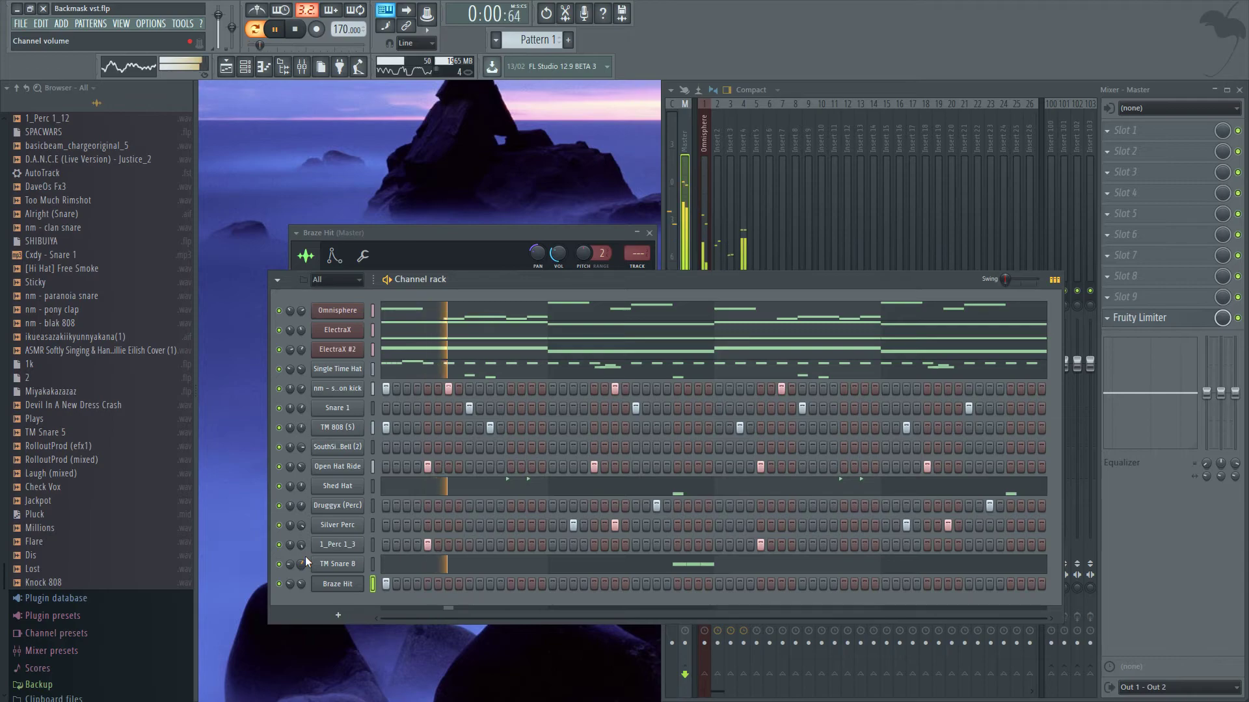
pyautogui.press('space')
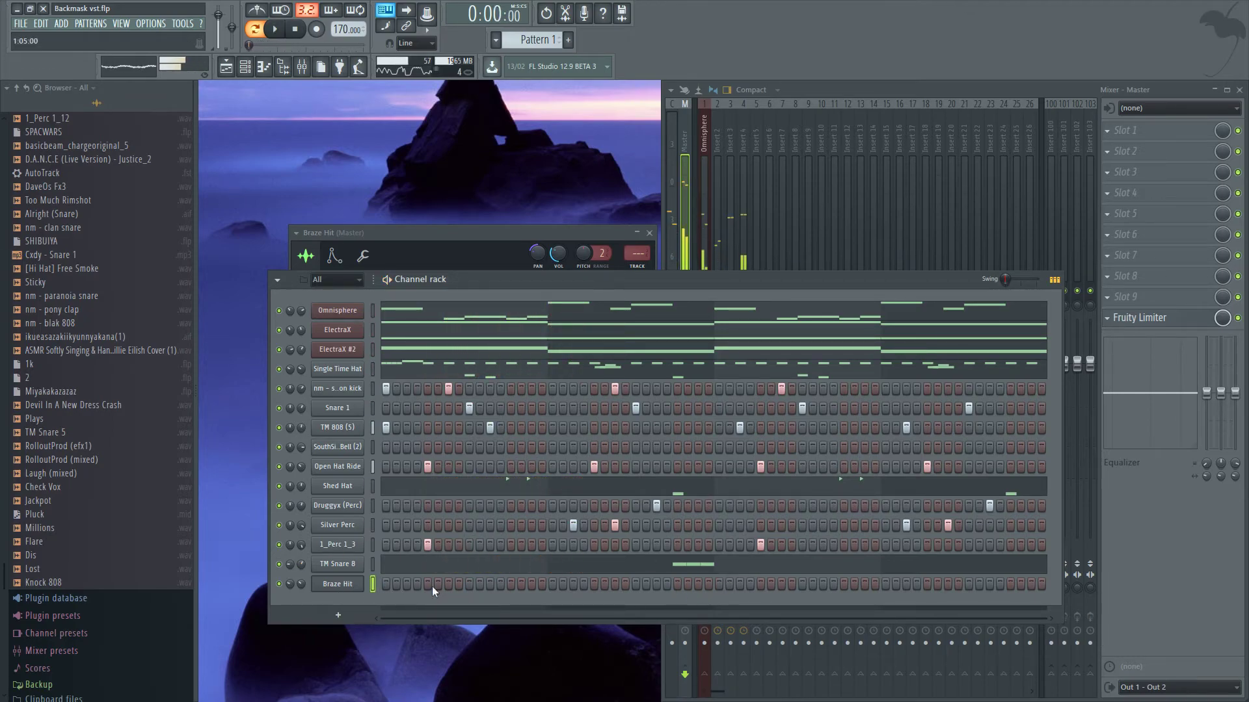
# Find the nm - subways oh sample in the browser and add it as a new channel below Braze Hit.
pyautogui.scroll(9, 77, 449)
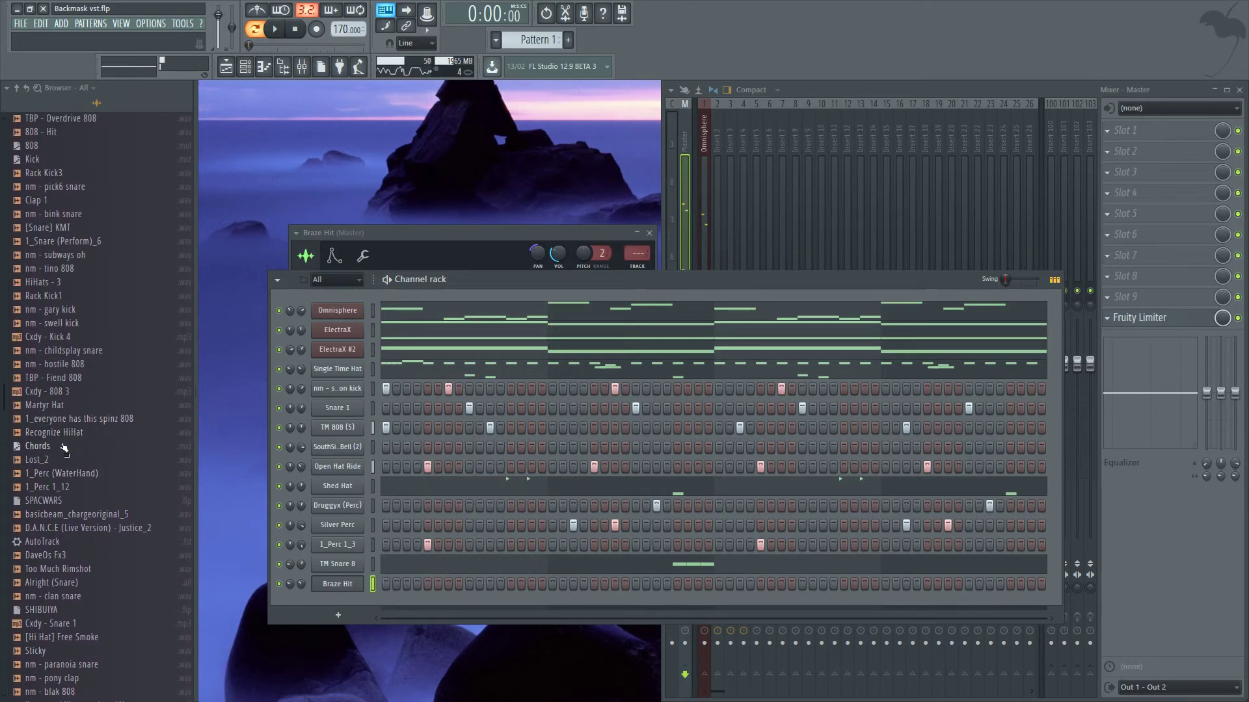
pyautogui.scroll(6, 78, 306)
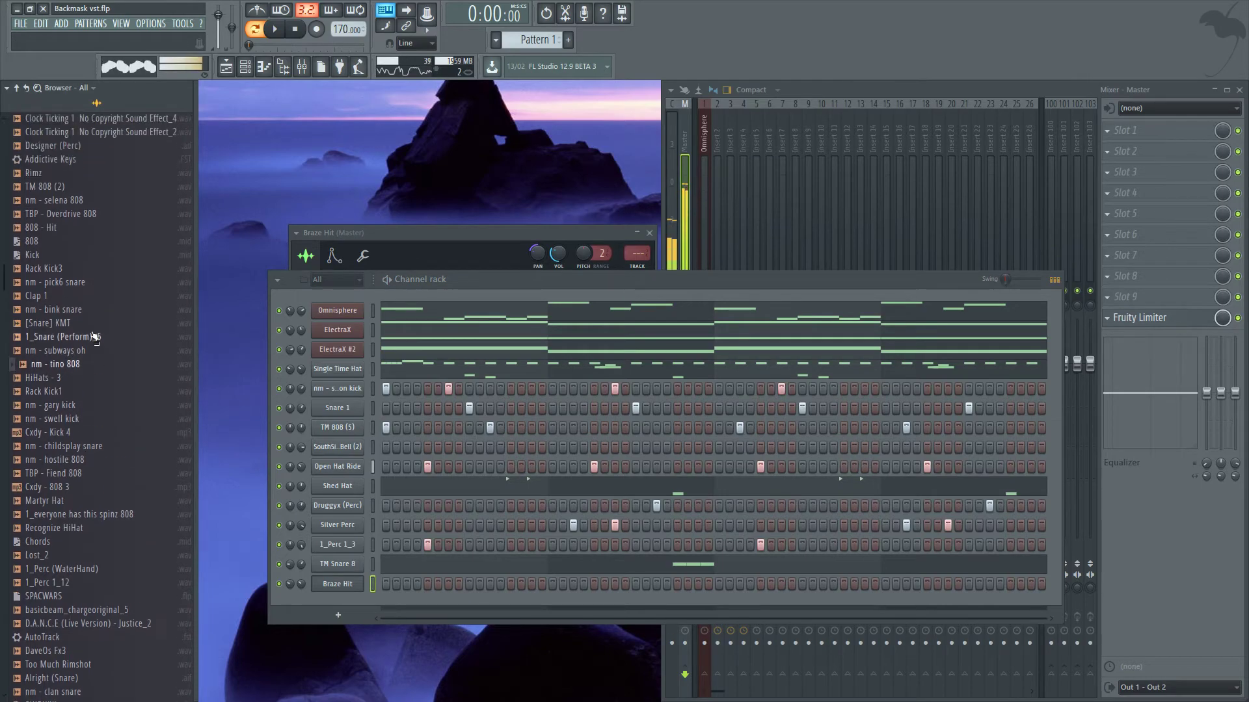
pyautogui.moveTo(342, 607); pyautogui.dragTo(342, 607)
# Try an nm - subways oh hit on the first step of bar 2 while the pattern plays.
pyautogui.press('space')
pyautogui.click(541, 603)
pyautogui.click(553, 604)
pyautogui.rightClick(542, 605)
pyautogui.press('space')
pyautogui.press('space')
pyautogui.hotkey('ctrl', 's')
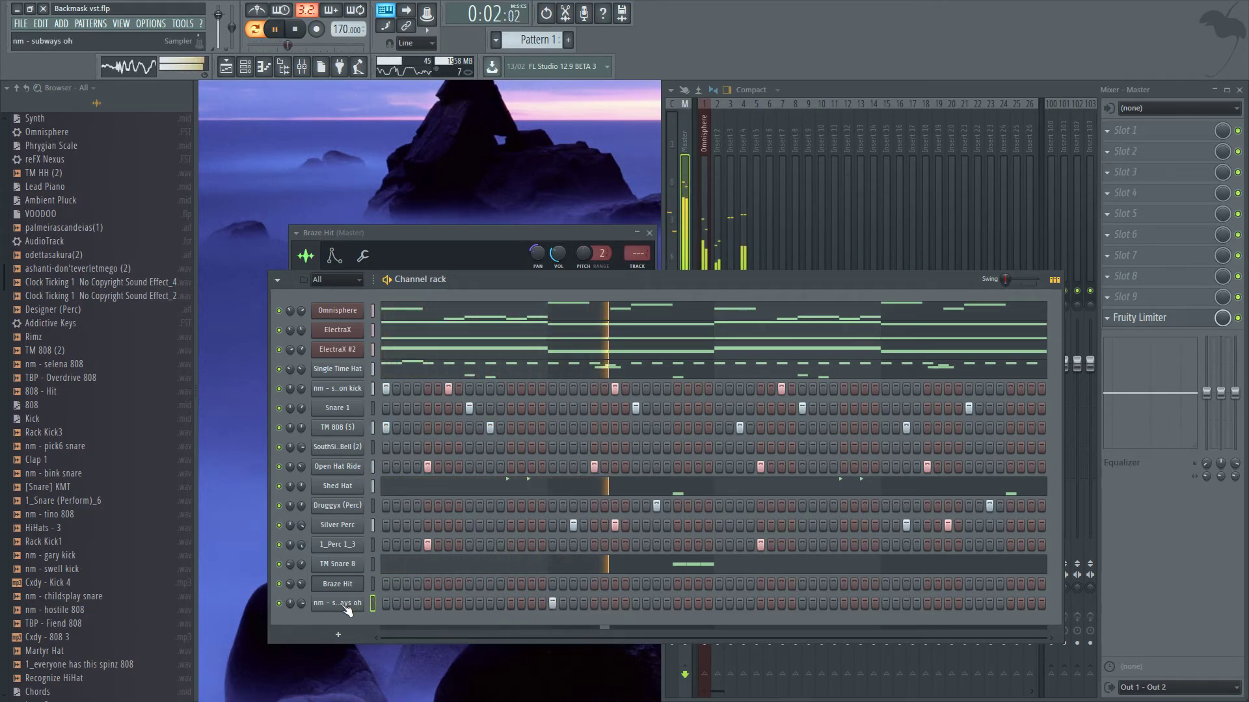
# Add the Rimz sample as a new channel and place a hit on step 3 of bar 1.
pyautogui.scroll(3, 78, 387)
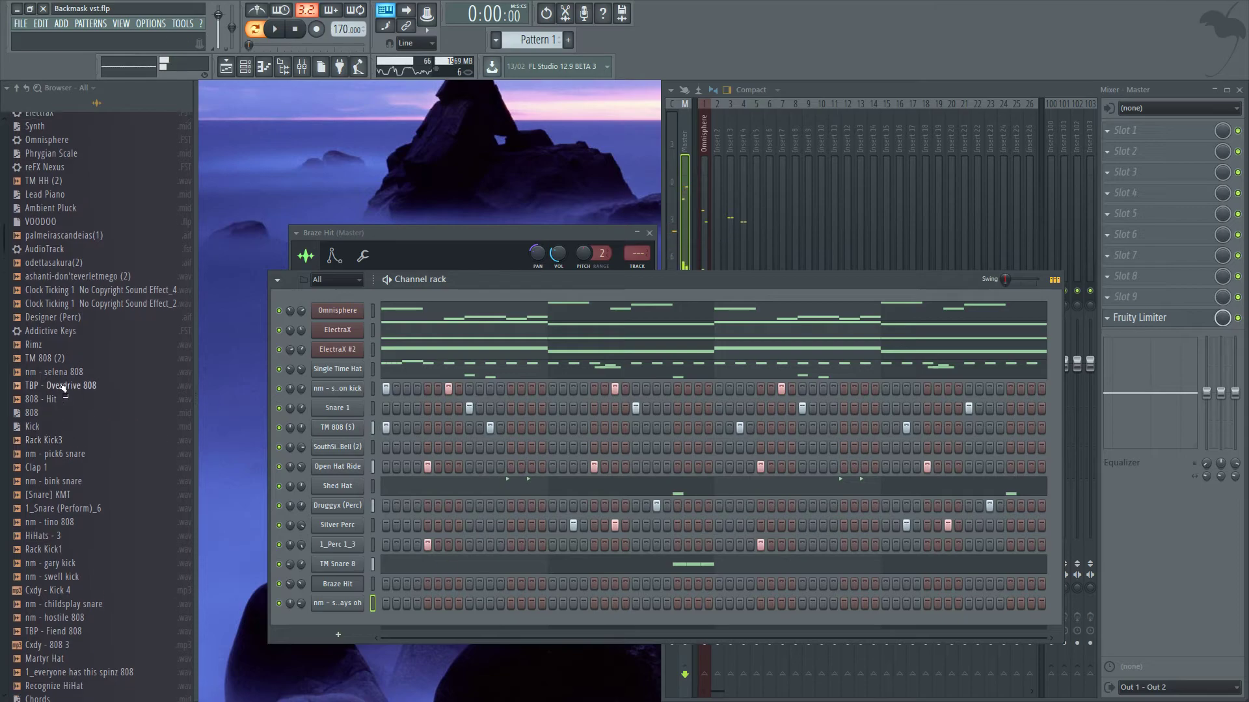
pyautogui.click(36, 419)
pyautogui.moveTo(344, 617); pyautogui.dragTo(346, 622)
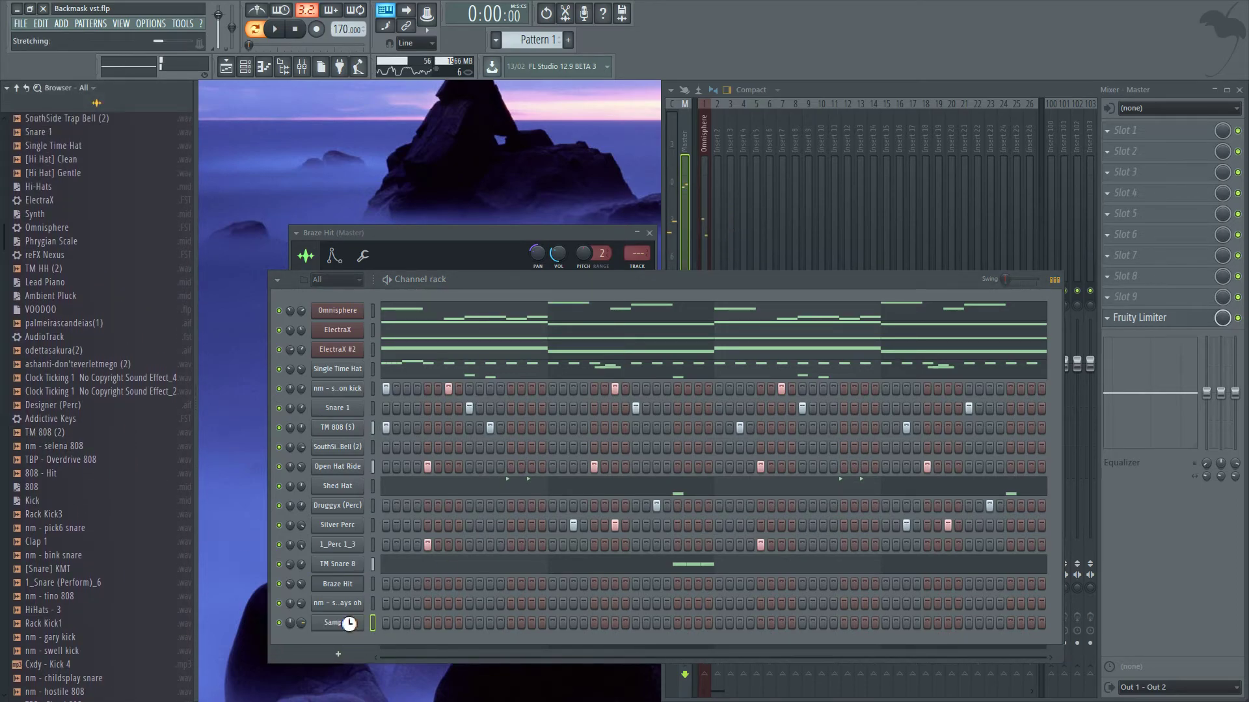
pyautogui.click(406, 623)
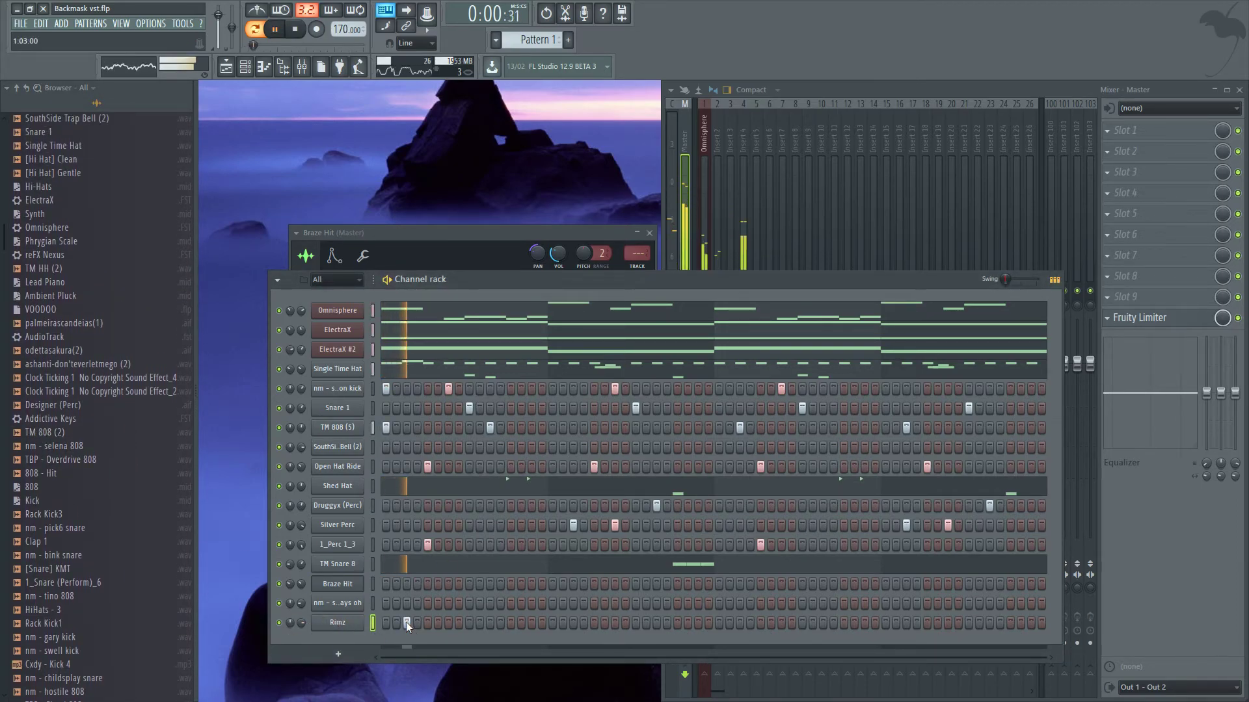
# Lower the Rimz note to A4 in the piano roll, play the pattern and check the Rimz channel settings.
pyautogui.press('F7')
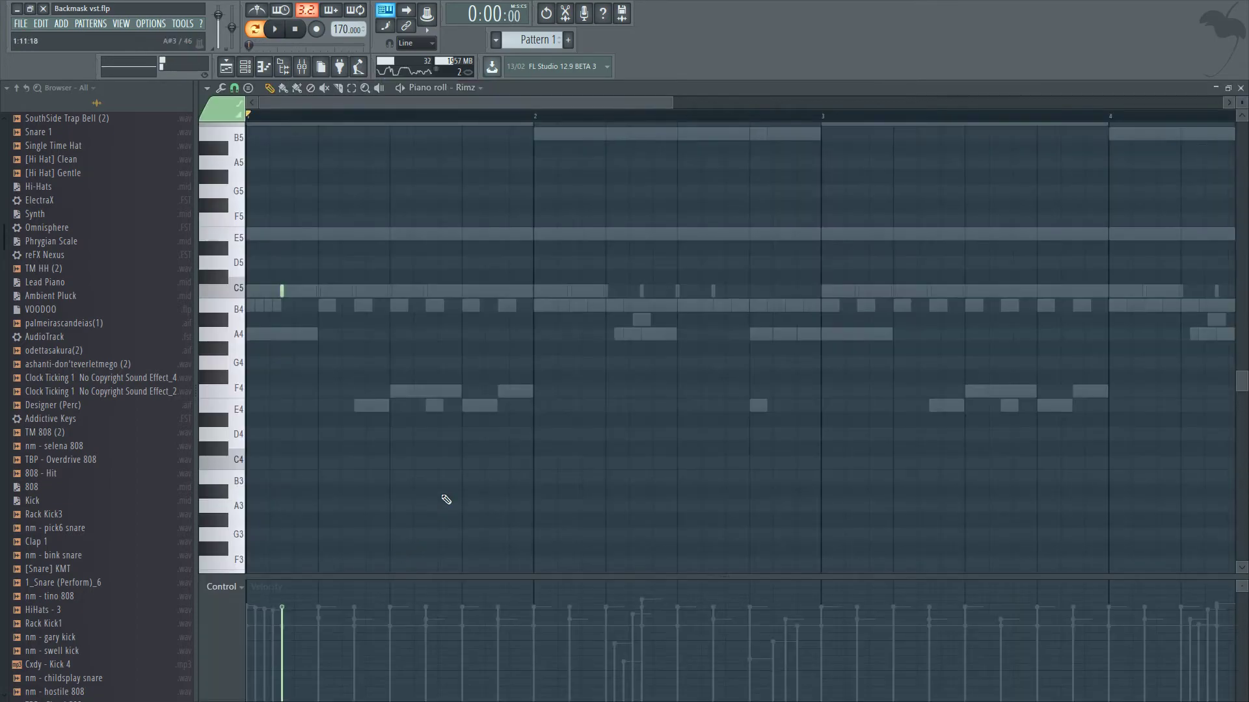
pyautogui.hotkey('shift', 'Up')
pyautogui.press('space')
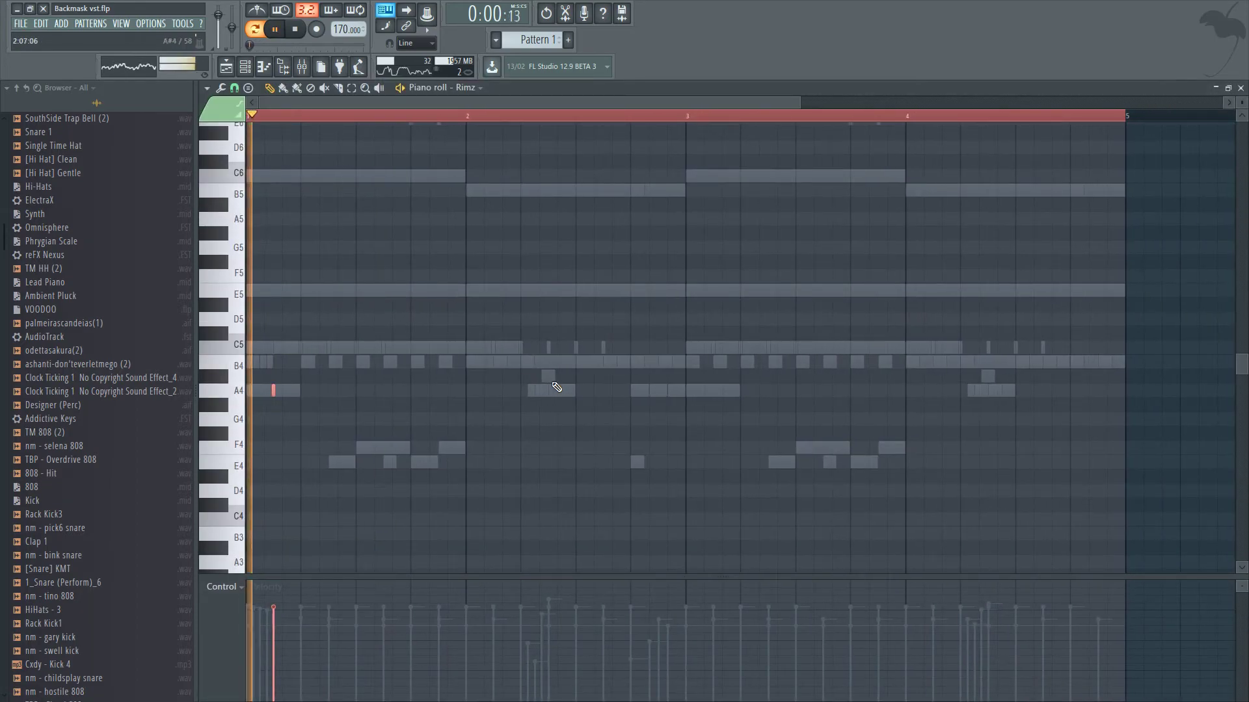
pyautogui.click(1240, 88)
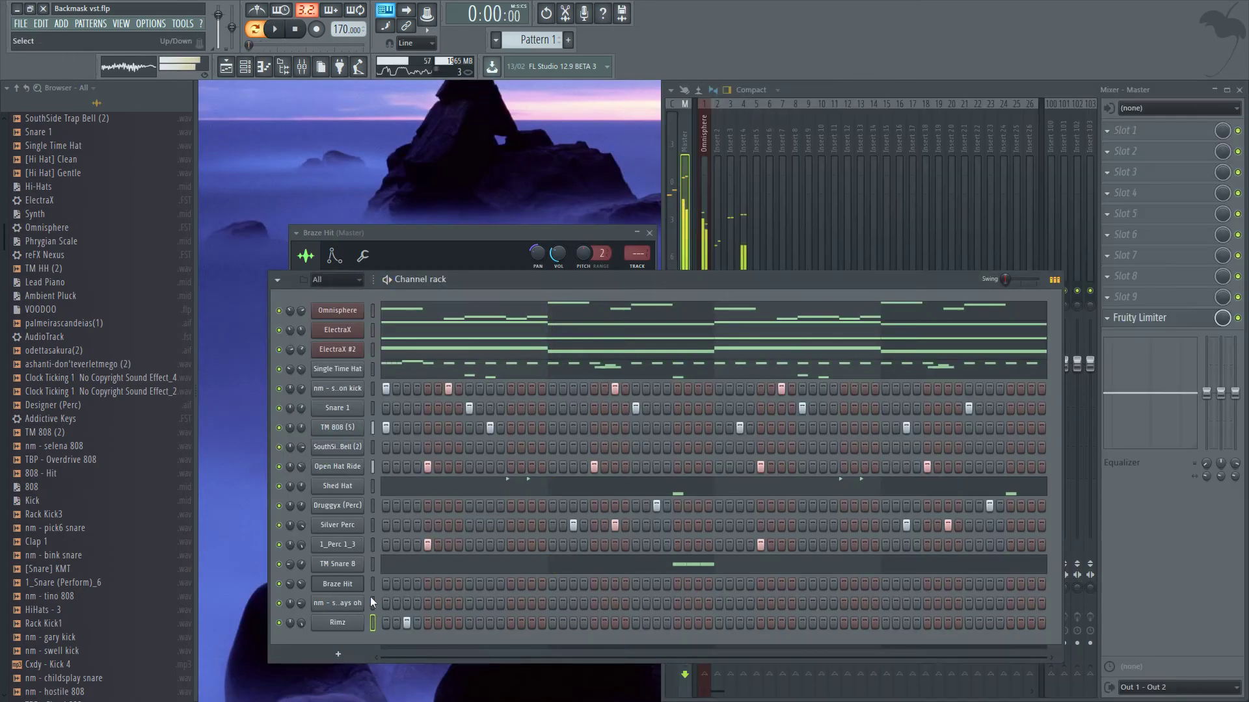
pyautogui.click(338, 622)
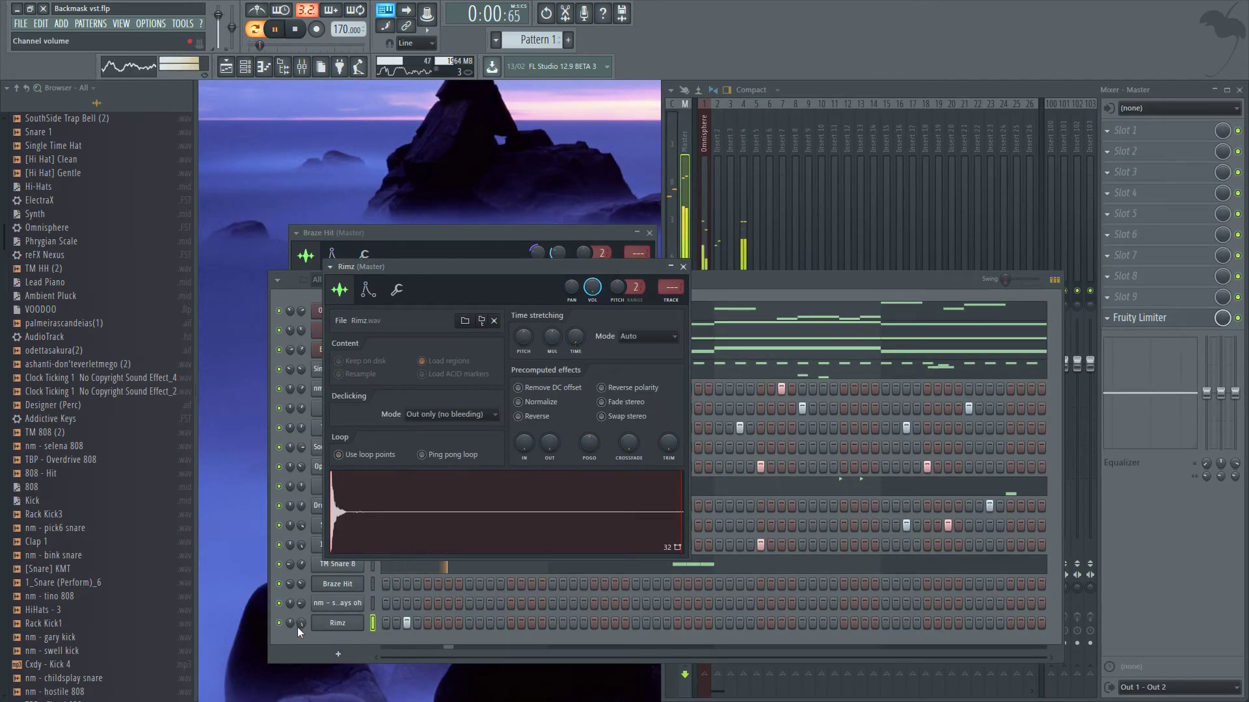
pyautogui.press('Escape')
# Copy the Rimz note to the same position in bars 2, 3 and 4 and play the pattern.
pyautogui.press('F7')
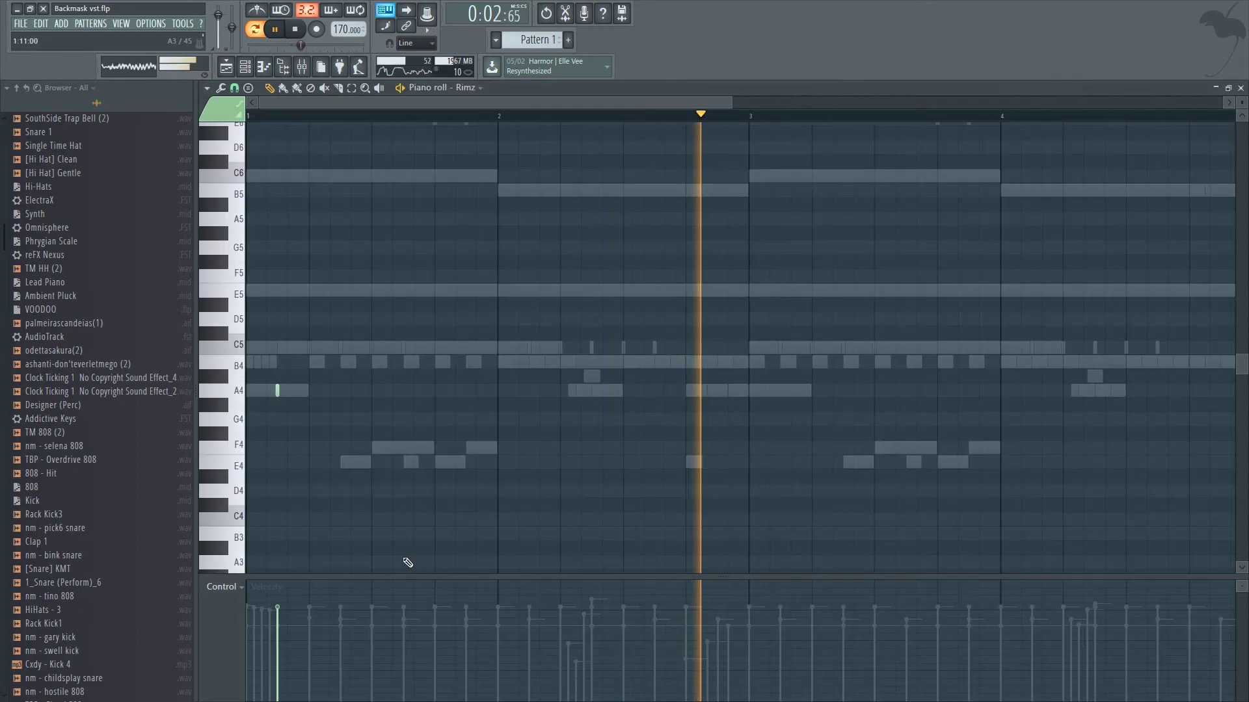
pyautogui.moveTo(296, 391); pyautogui.dragTo(160, 352)
pyautogui.press('space')
pyautogui.scroll(-2, 245, 398)
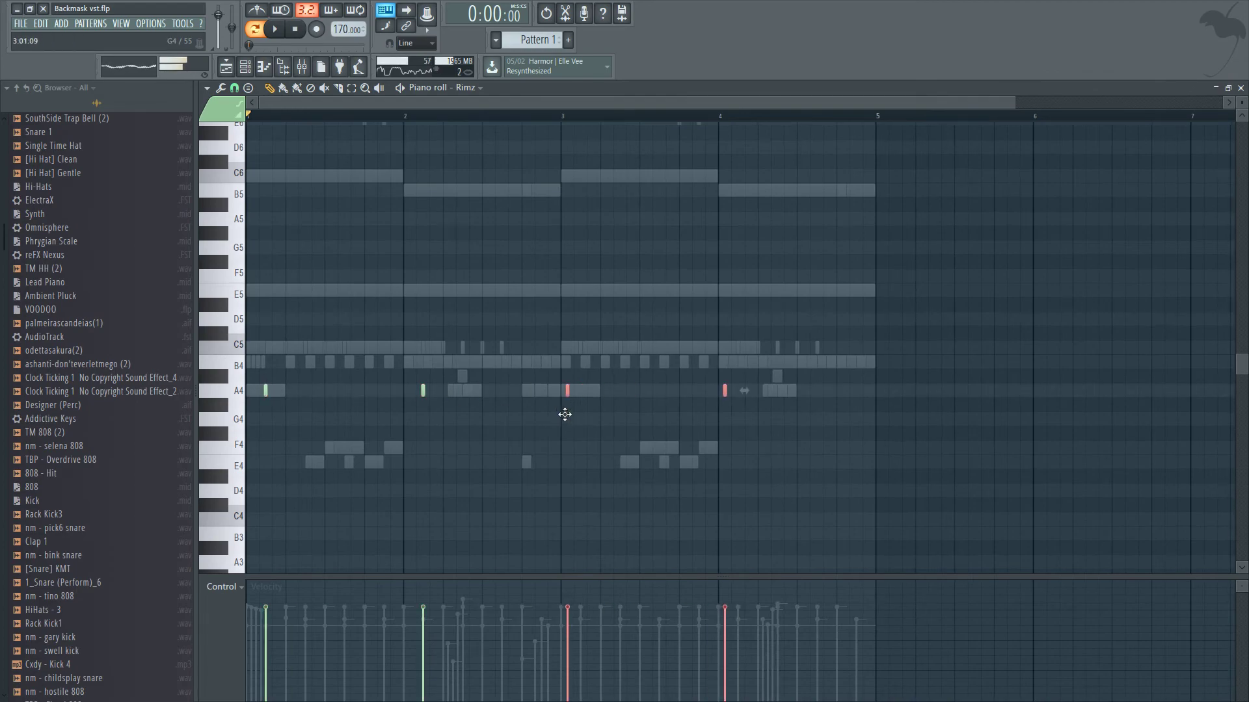
pyautogui.press('space')
pyautogui.click(1241, 87)
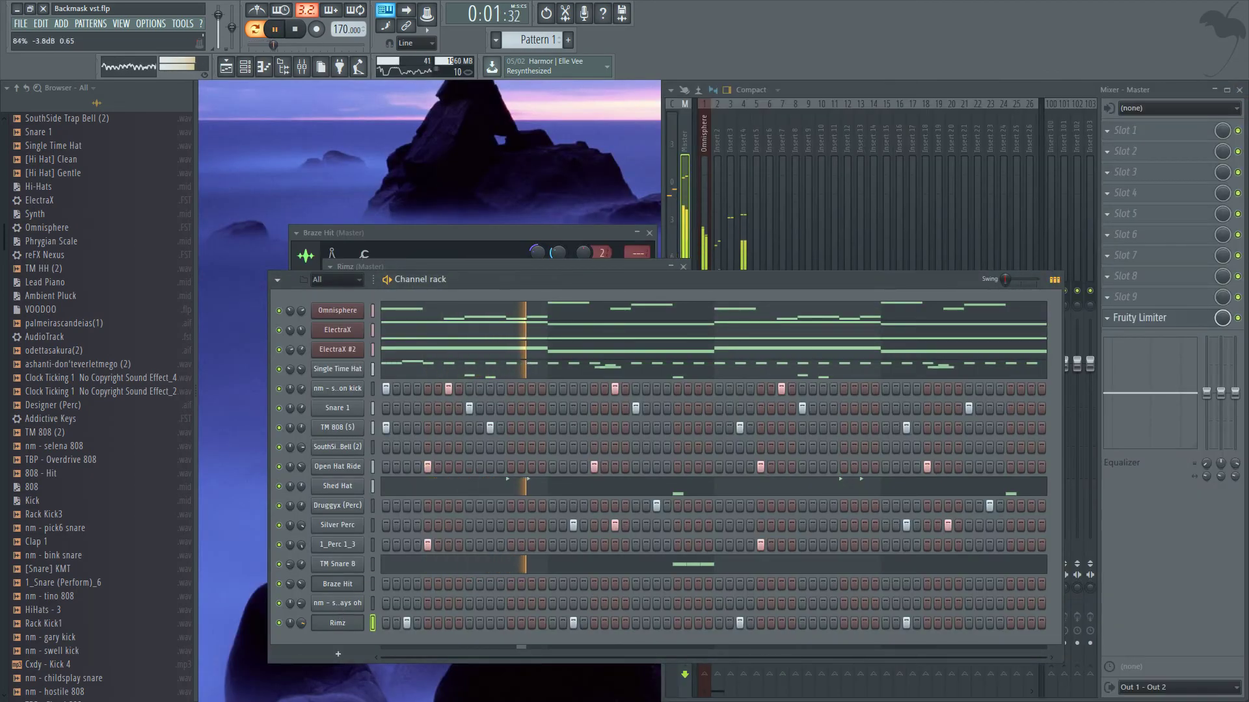
# Lower all four Rimz notes to B3 in the piano roll and play the pattern.
pyautogui.press('F7')
pyautogui.press('space')
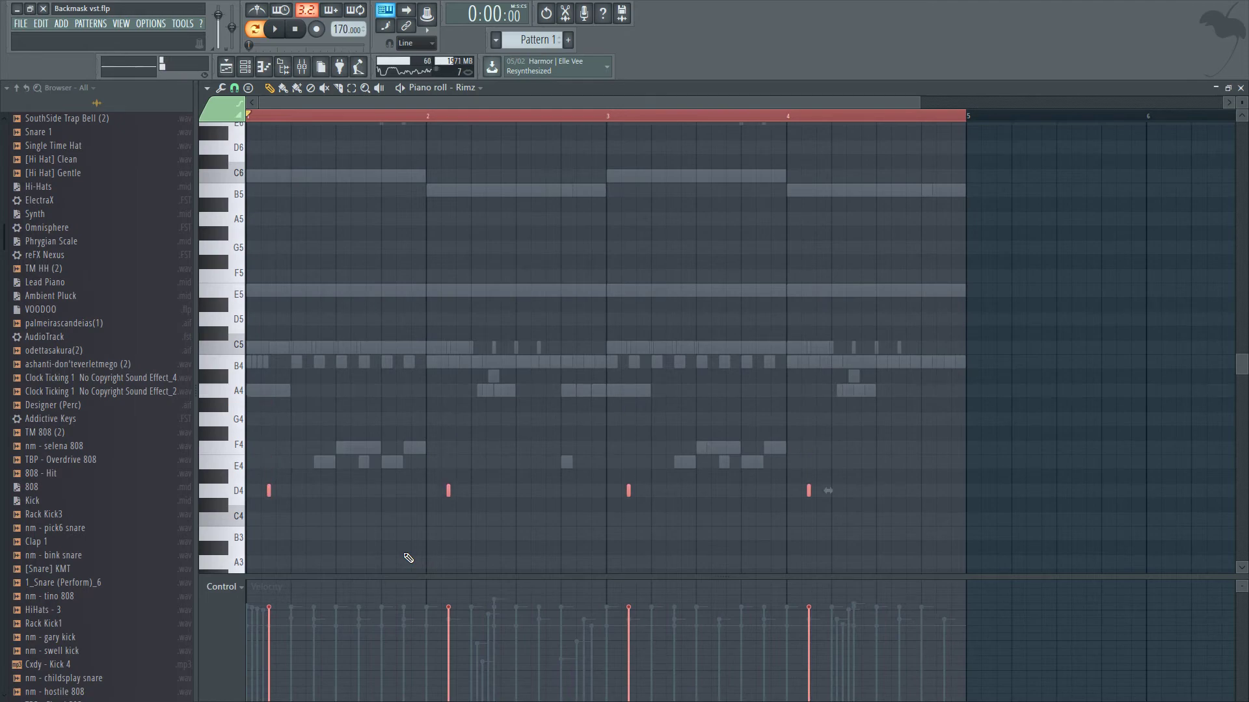
pyautogui.press('Down')
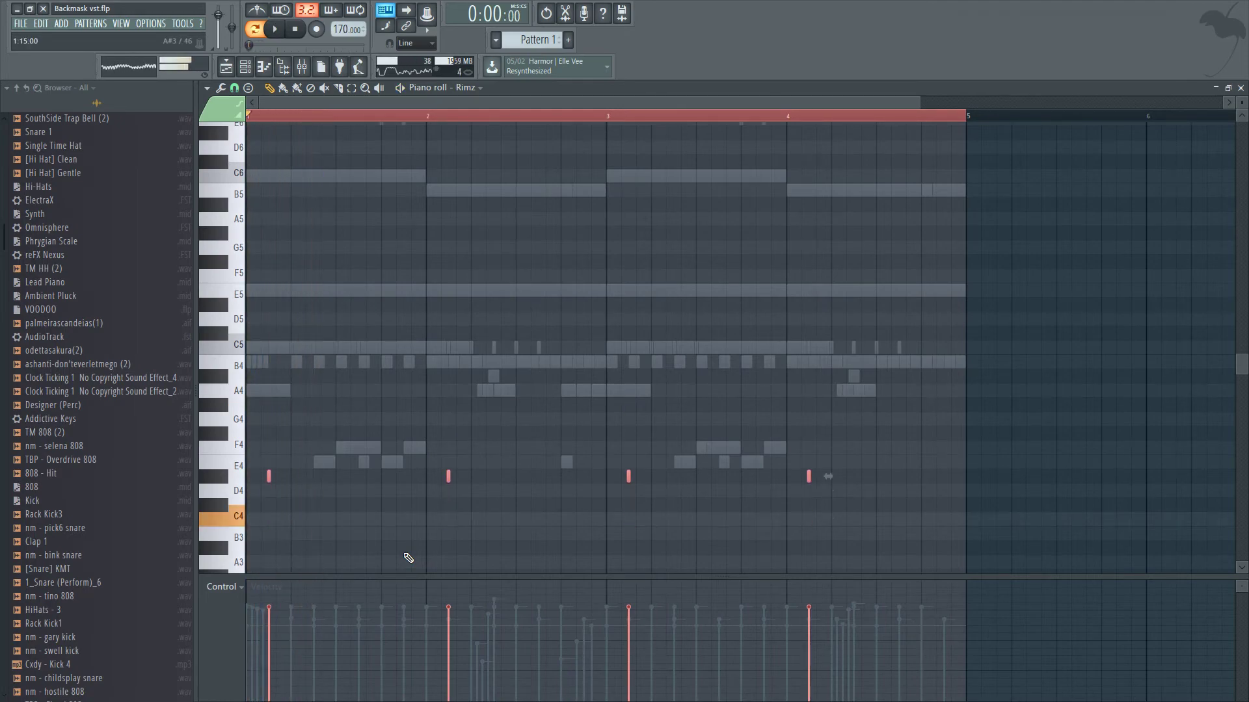
pyautogui.press('space')
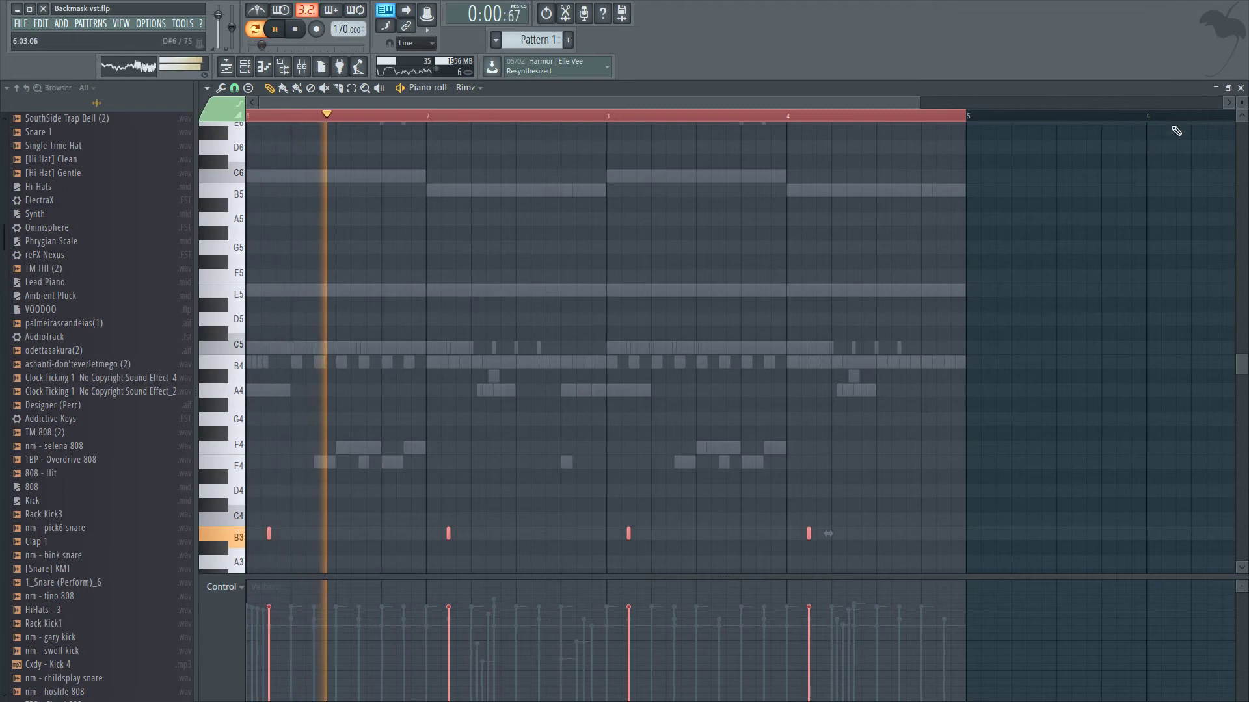
pyautogui.click(1240, 87)
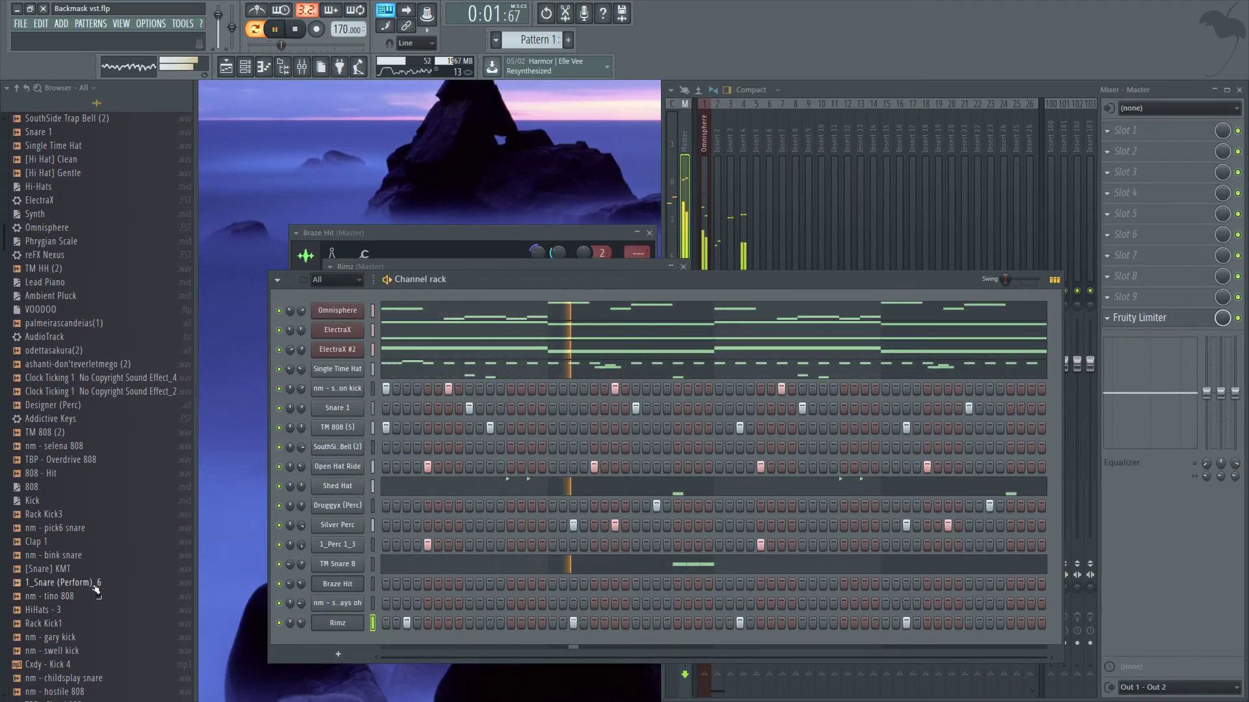
pyautogui.scroll(1, 70, 482)
pyautogui.scroll(14, 70, 482)
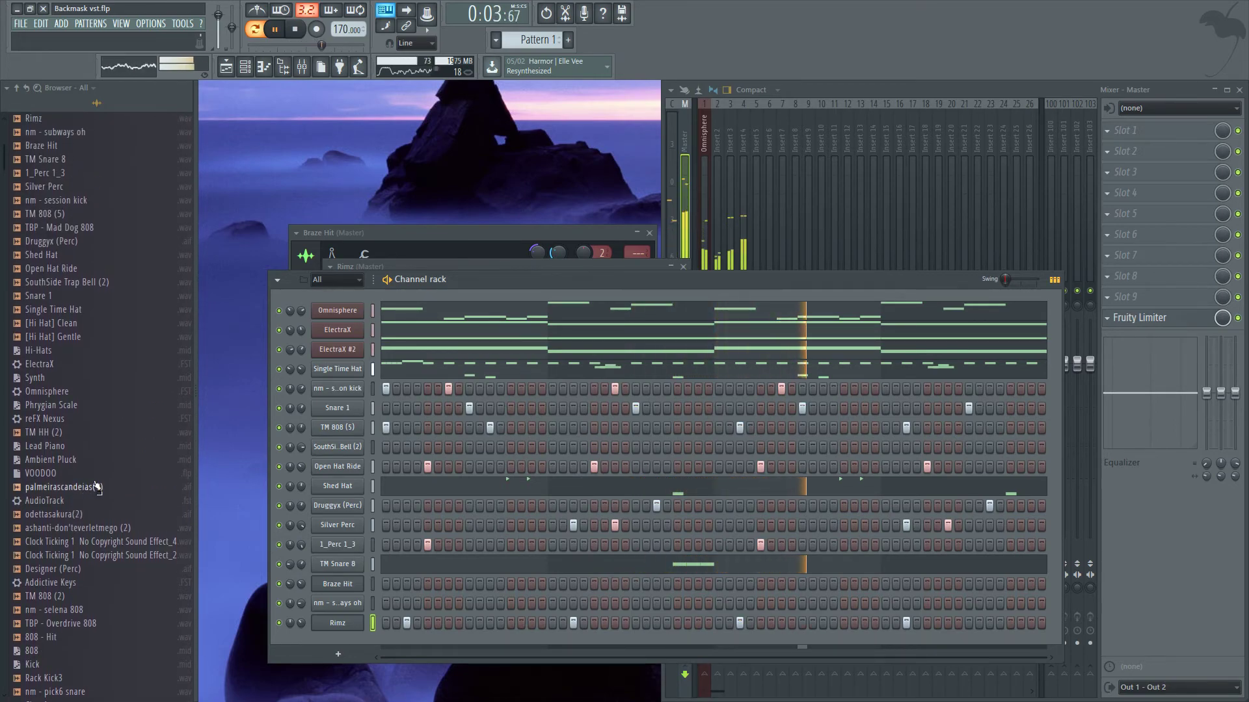
pyautogui.scroll(-11, 88, 319)
pyautogui.scroll(-3, 97, 482)
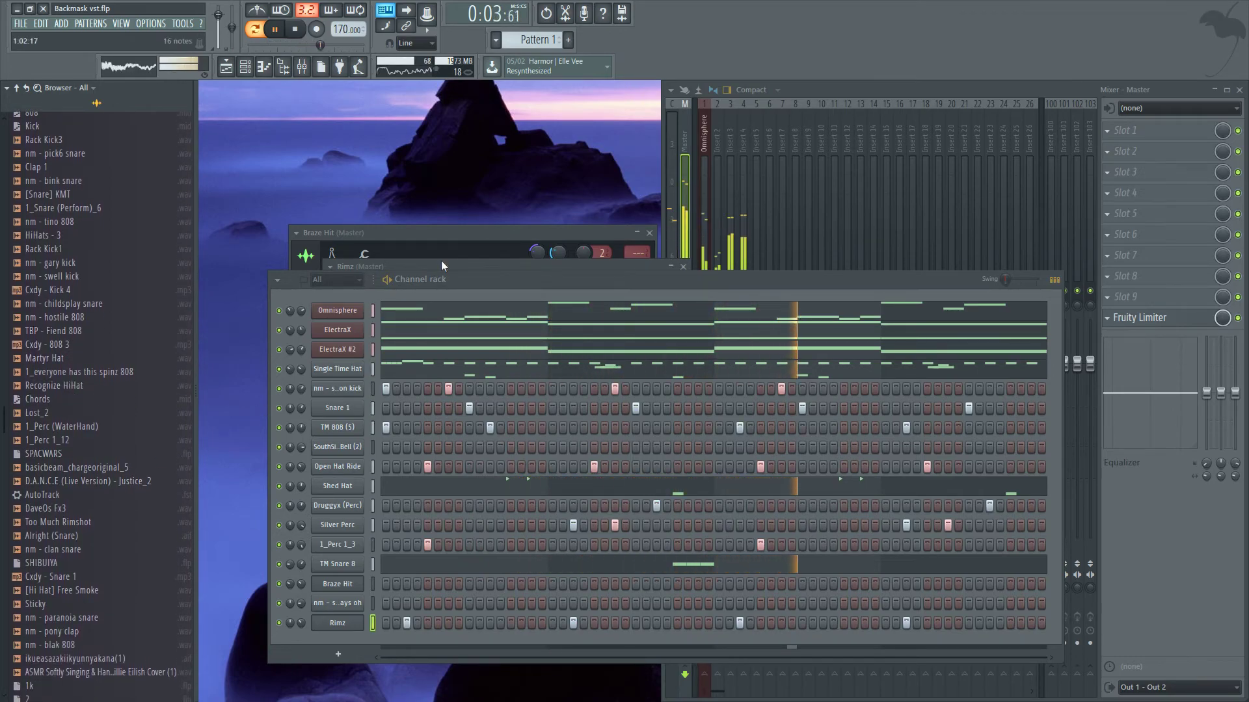
pyautogui.press('space')
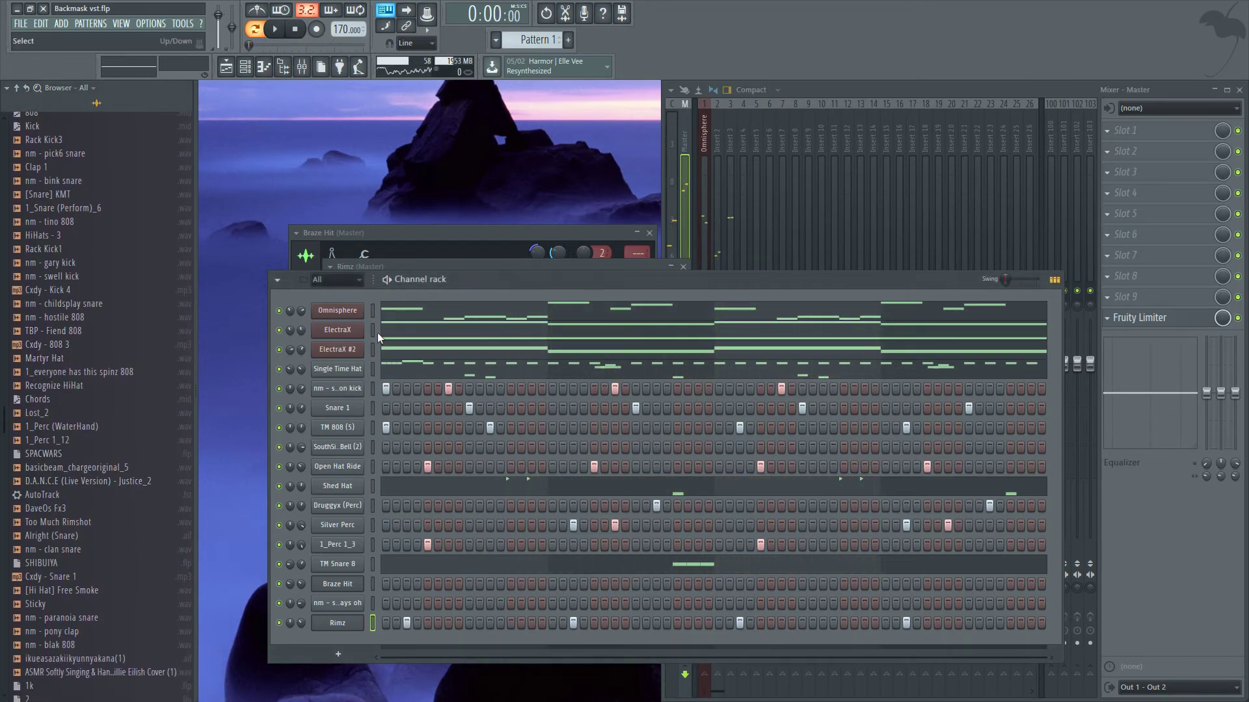
# Route ElectraX #2 to mixer insert 5, load Backmask in its first effect slot and play the pattern.
pyautogui.click(351, 356)
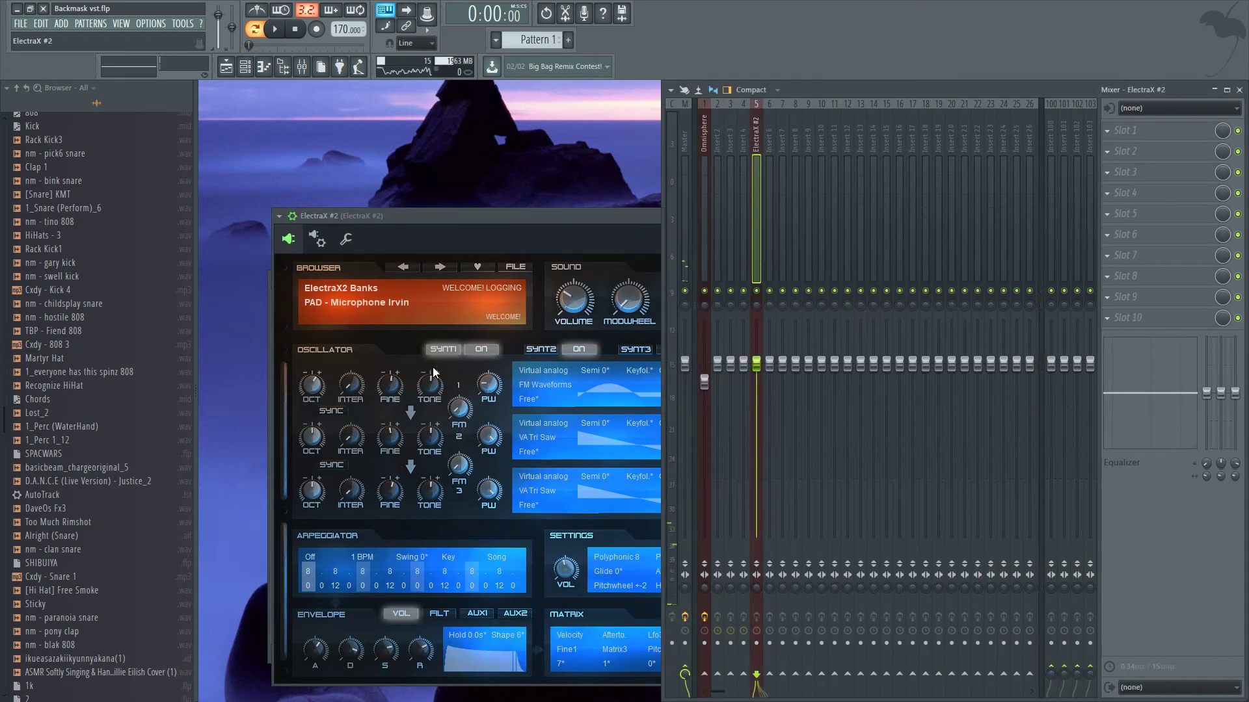
pyautogui.click(591, 215)
pyautogui.click(1051, 217)
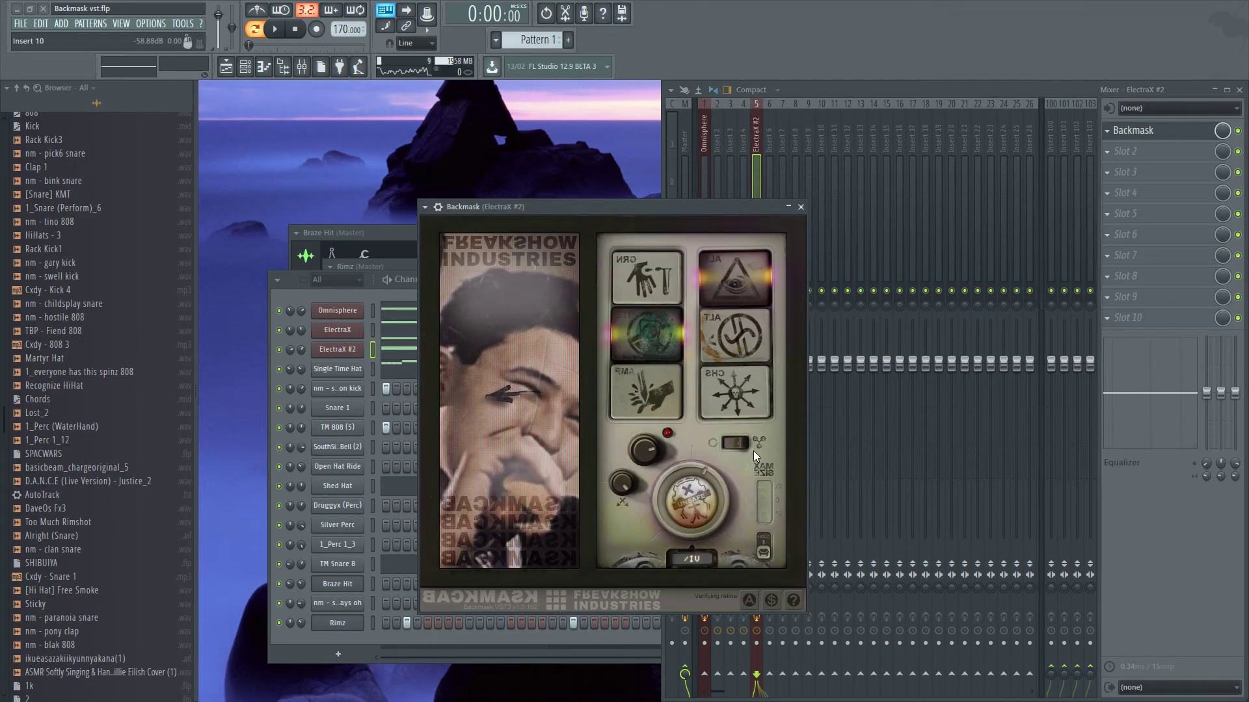
pyautogui.click(801, 207)
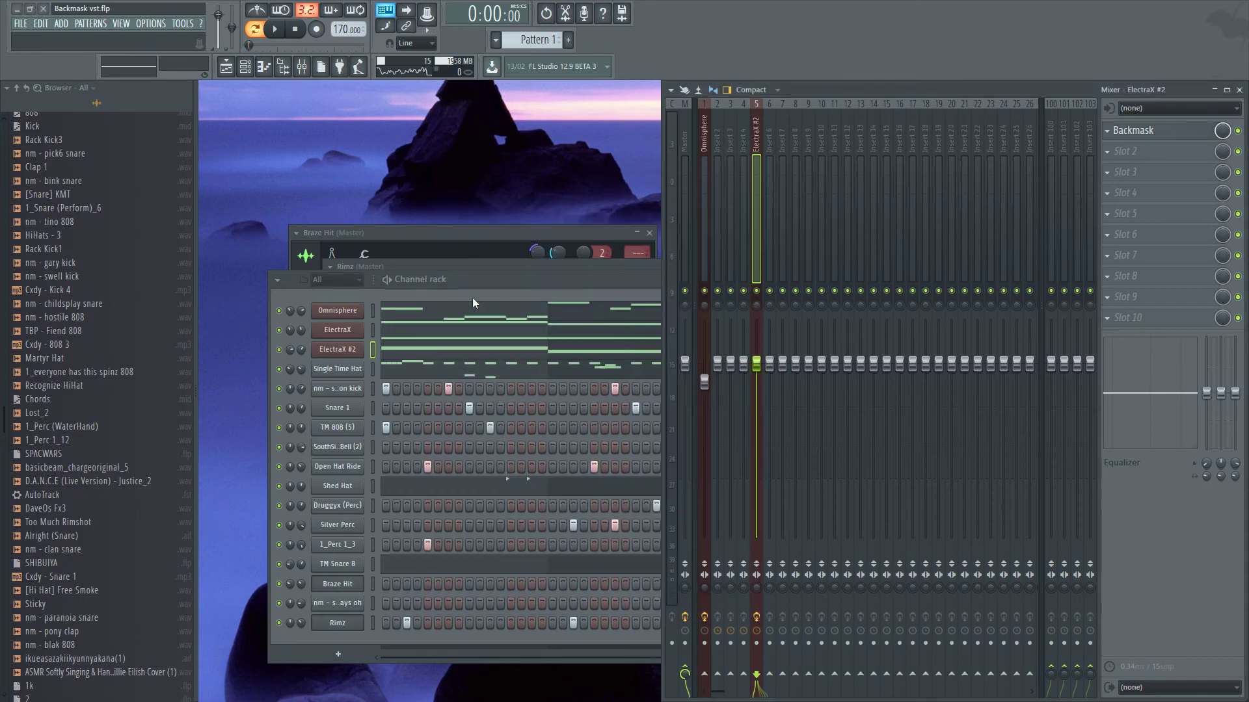
pyautogui.click(559, 291)
pyautogui.press('space')
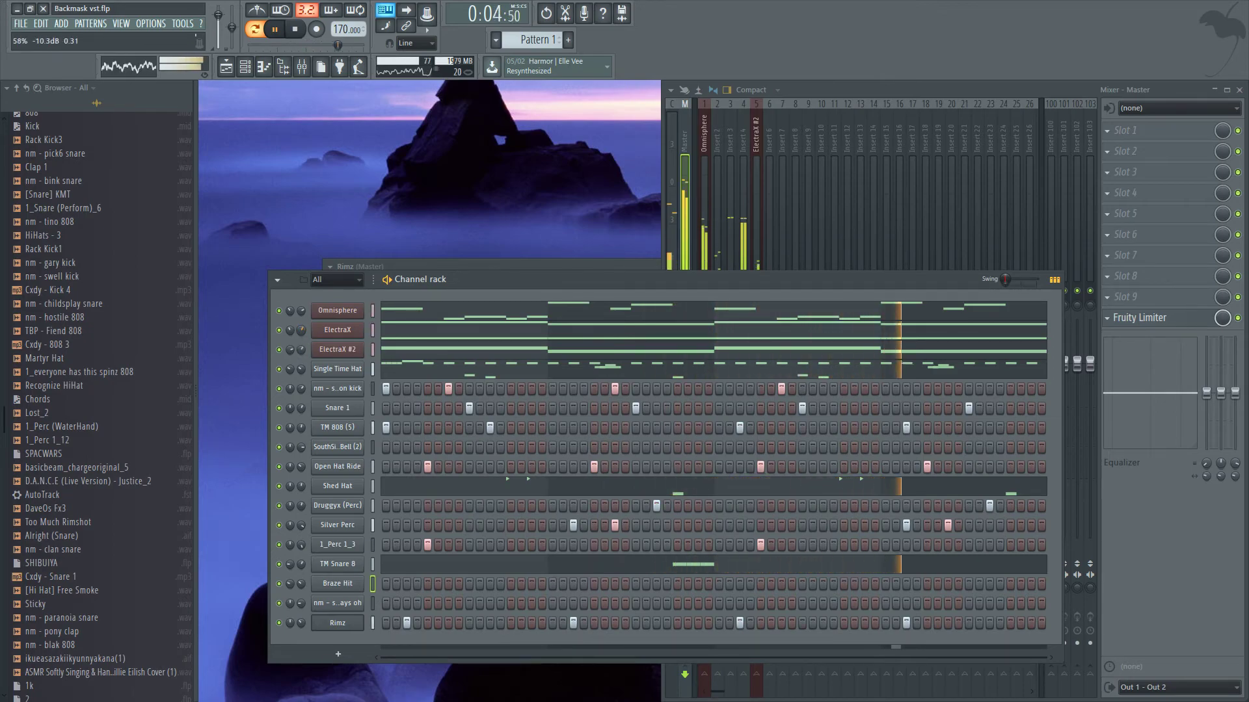
# Solo ElectraX, then ElectraX #2 and play the pattern, comparing the melodies with ElectraX #2 muted and unmuted.
pyautogui.rightClick(279, 331)
pyautogui.press('space')
pyautogui.press('space')
pyautogui.press('space')
pyautogui.rightClick(279, 350)
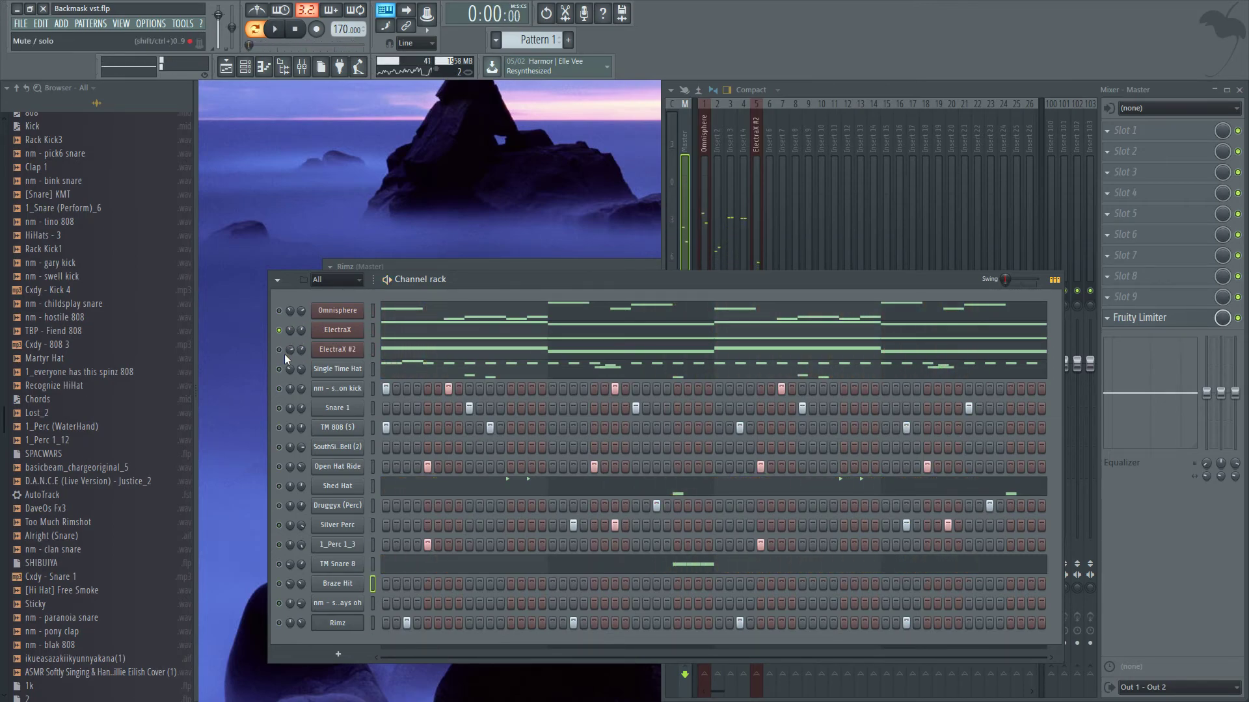
pyautogui.press('space')
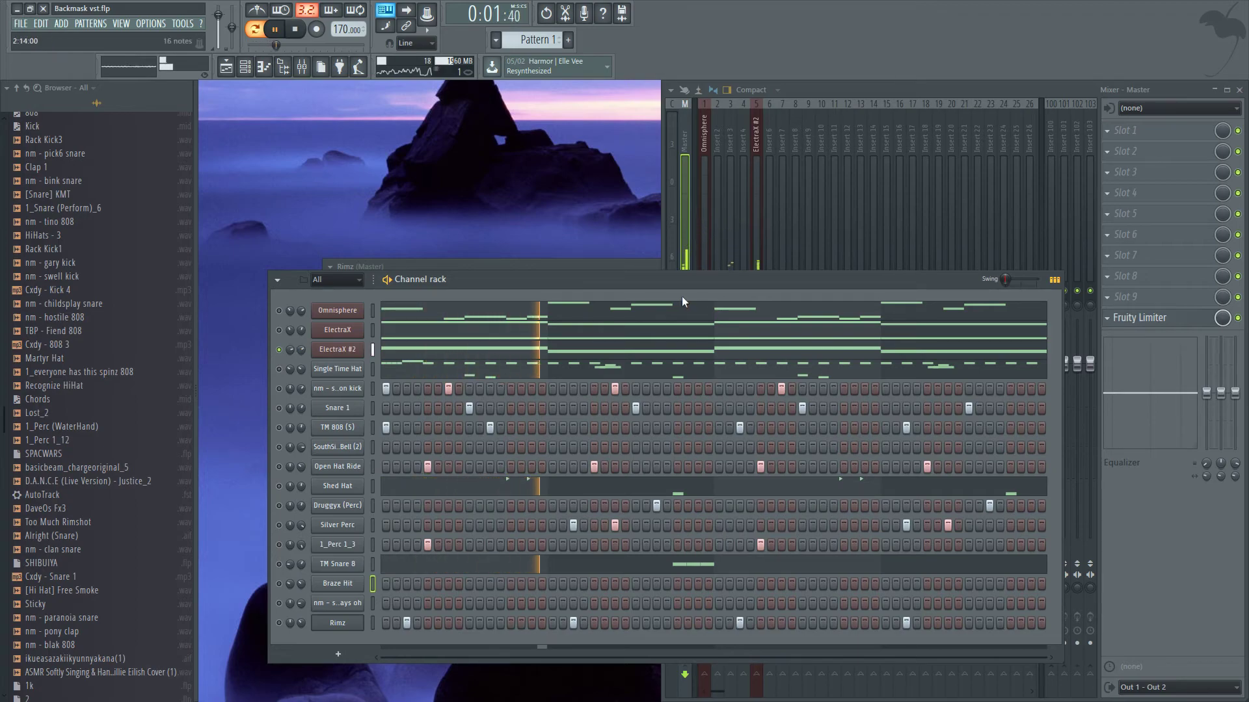
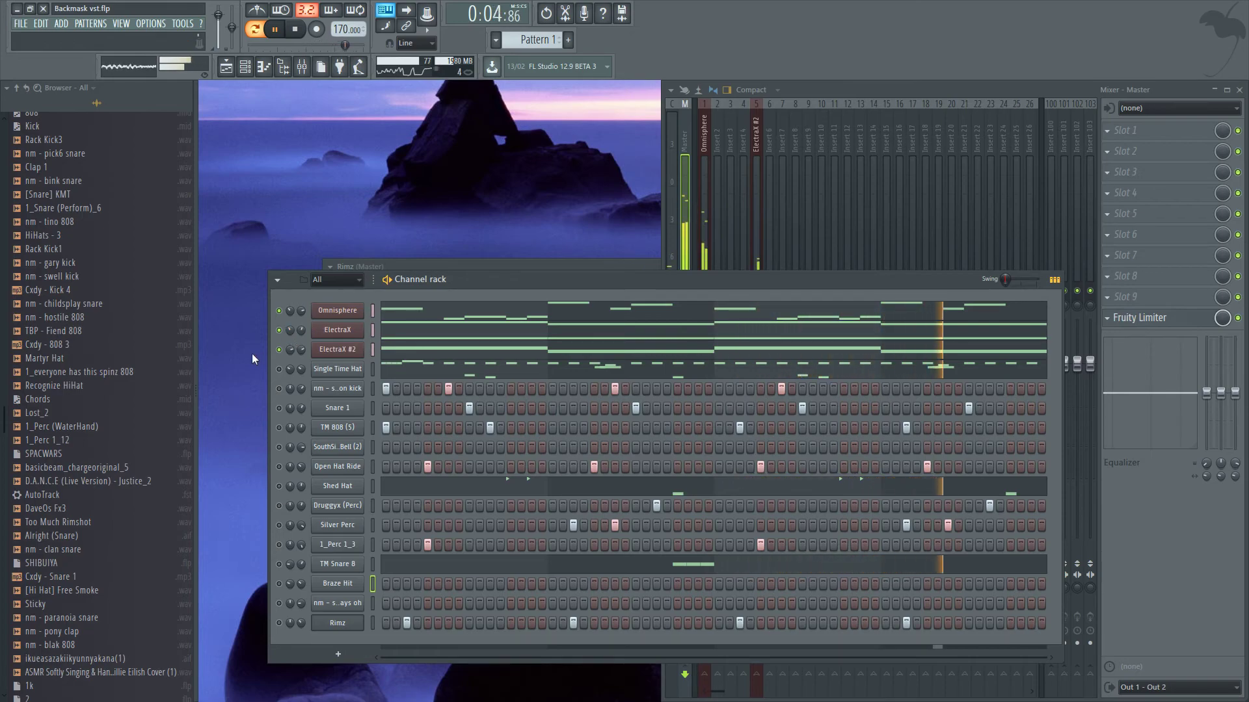
pyautogui.click(279, 350)
pyautogui.click(280, 351)
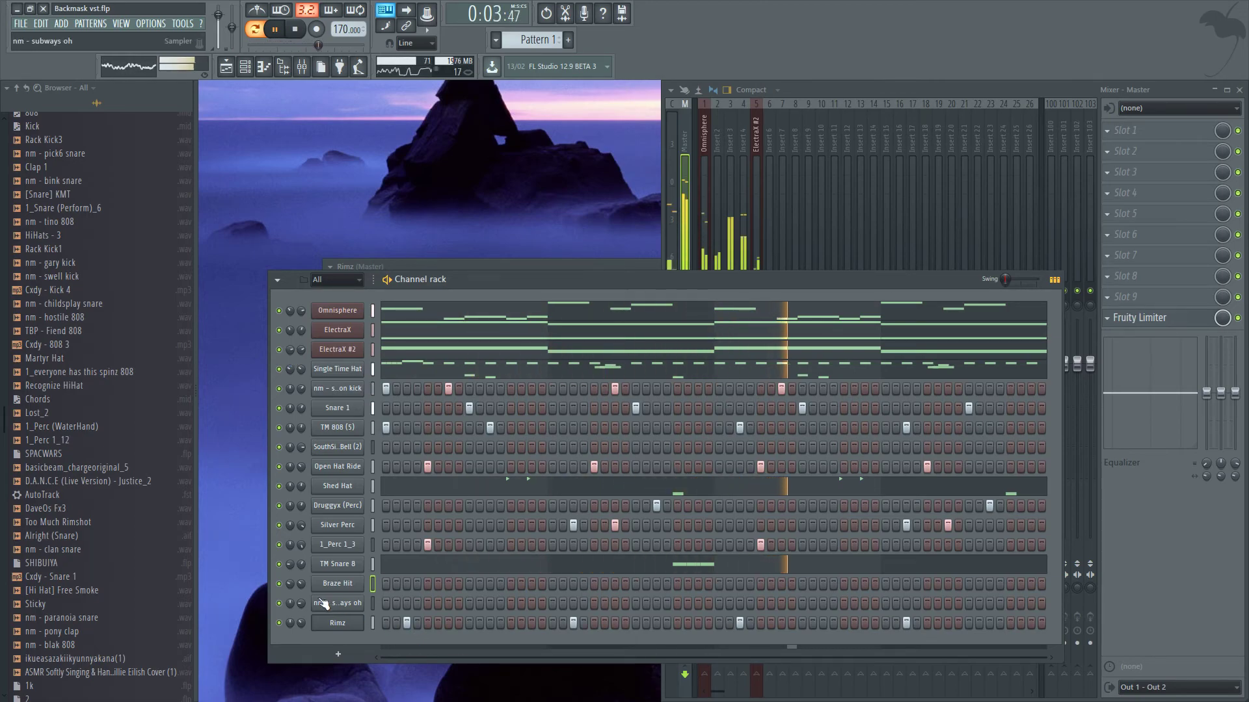
# Shorten the Open Hat Ride's volume envelope by reducing its sustain and hold to zero and lowering its decay.
pyautogui.click(352, 466)
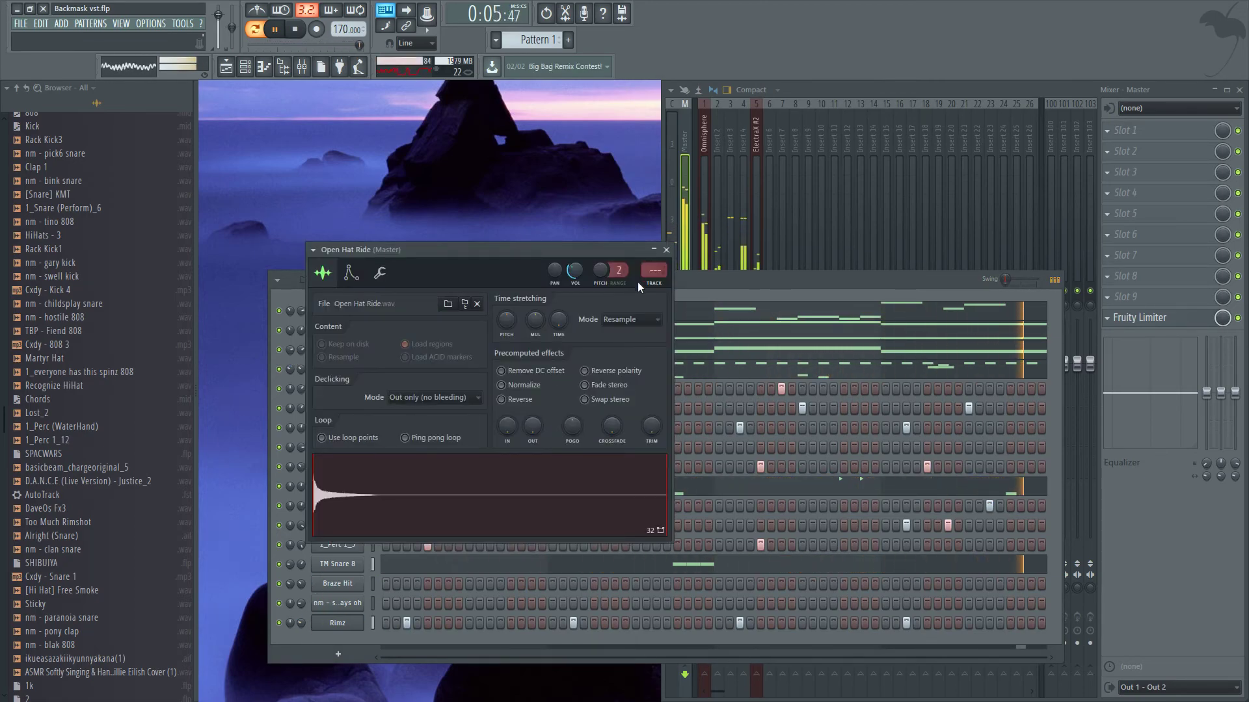
pyautogui.click(352, 272)
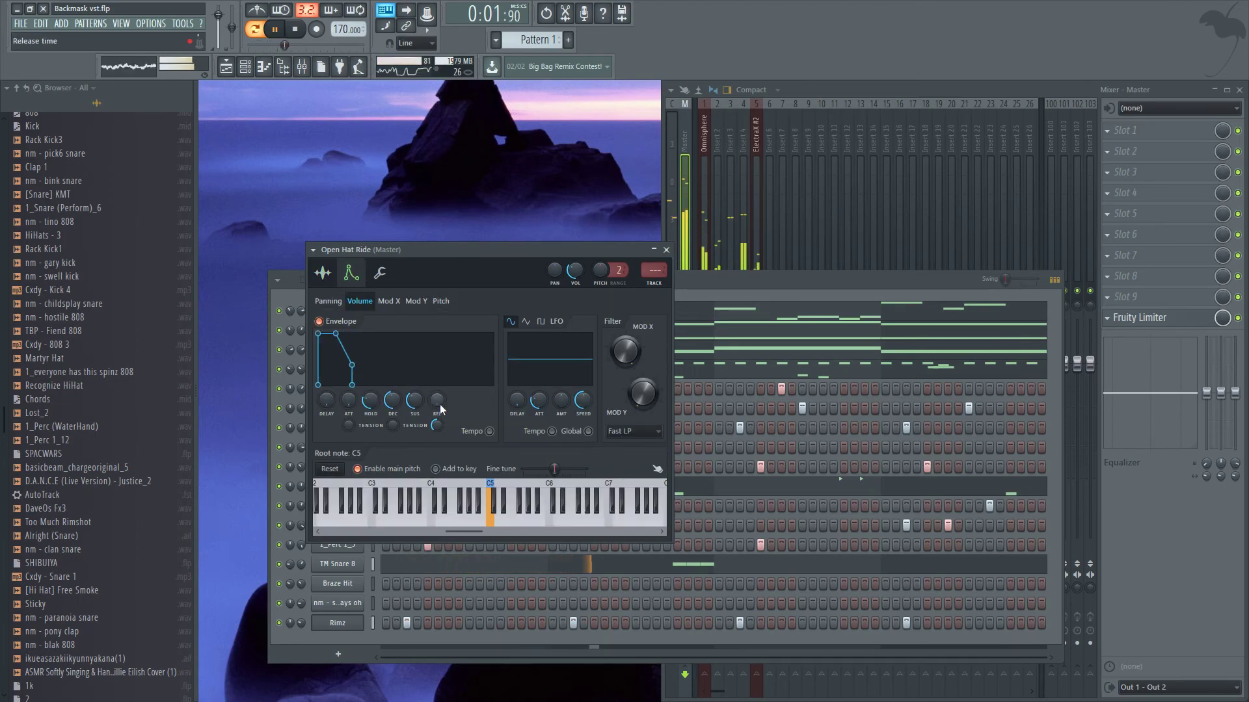
pyautogui.moveTo(414, 398); pyautogui.dragTo(413, 406)
pyautogui.moveTo(396, 396); pyautogui.dragTo(371, 435)
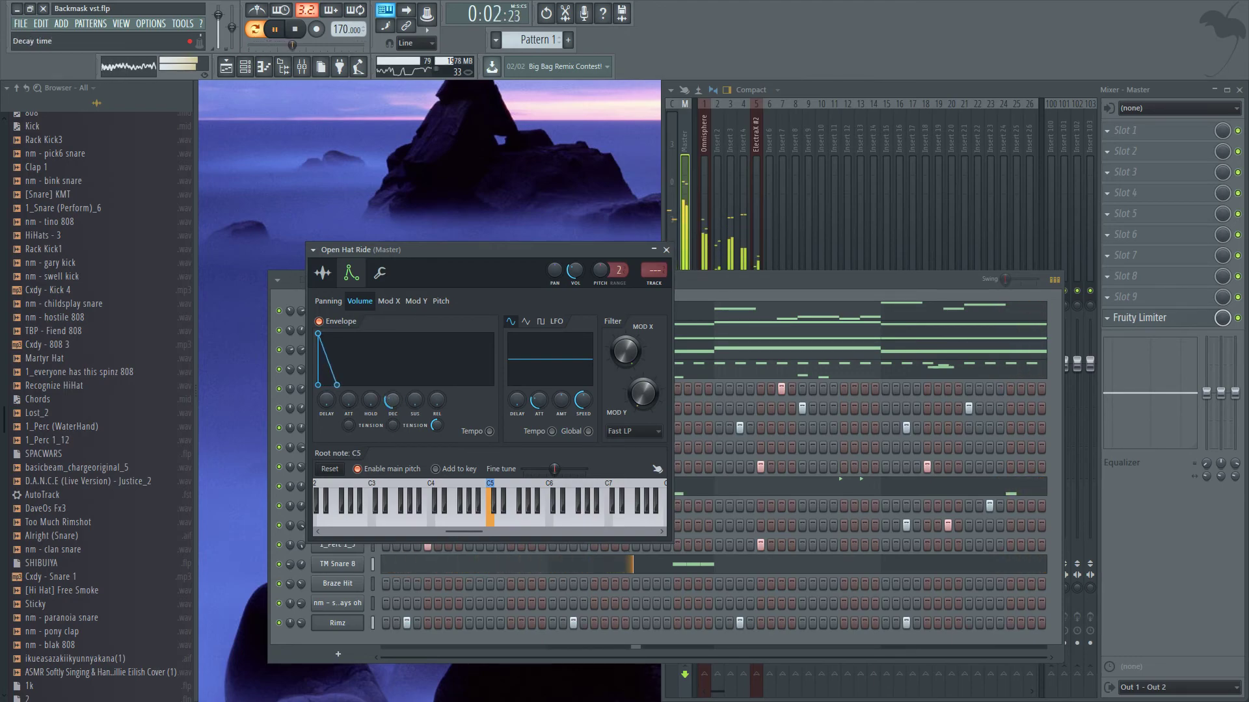
pyautogui.press('Escape')
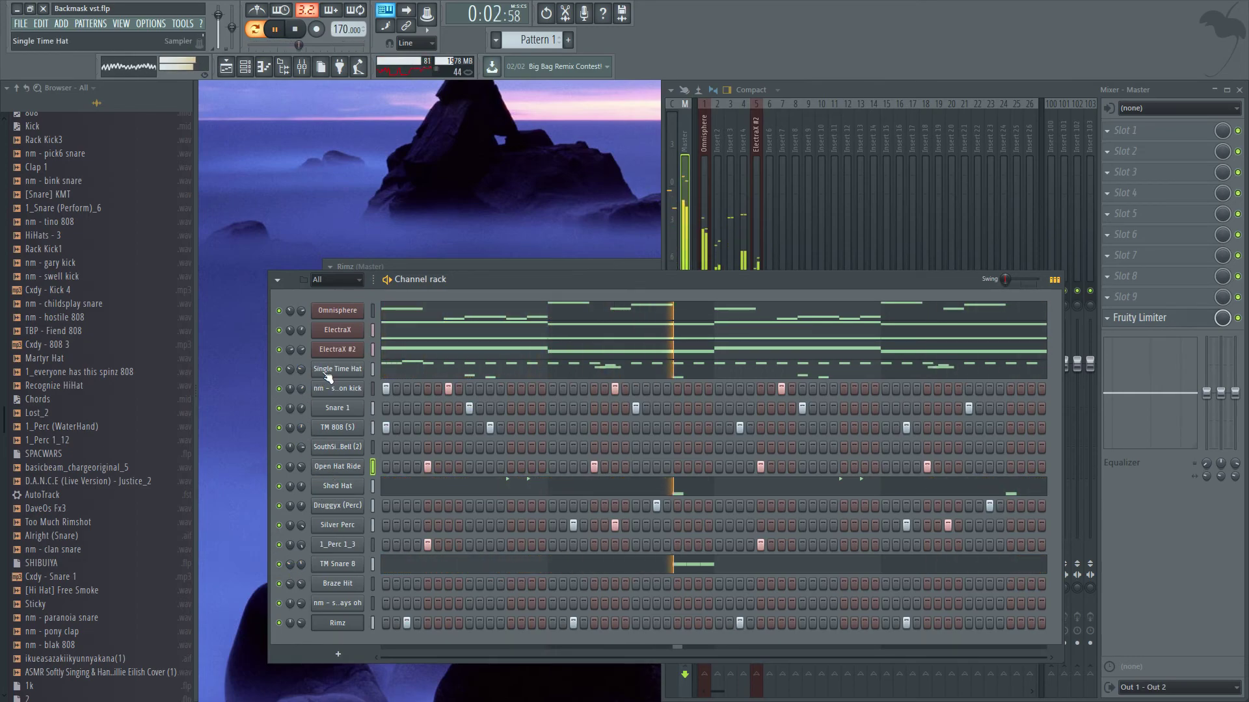
# Check the sampler settings of the Rimz and Silver Perc channels.
pyautogui.click(338, 623)
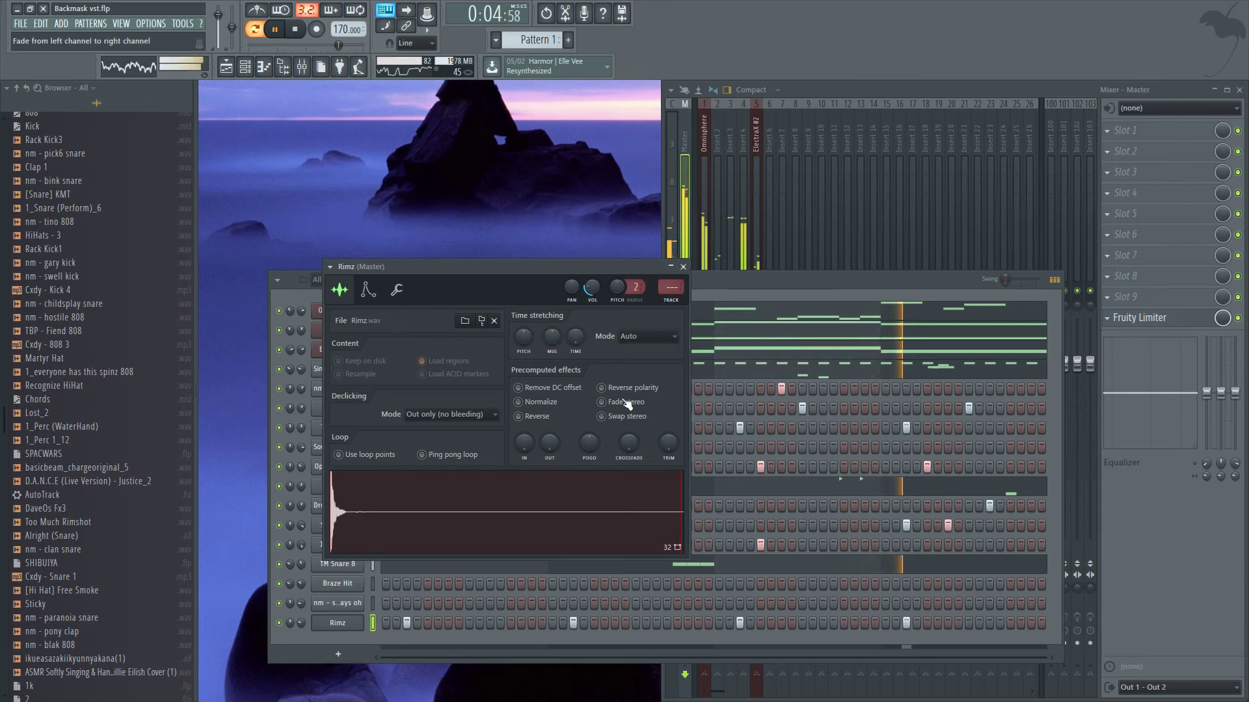
pyautogui.click(683, 267)
pyautogui.press('space')
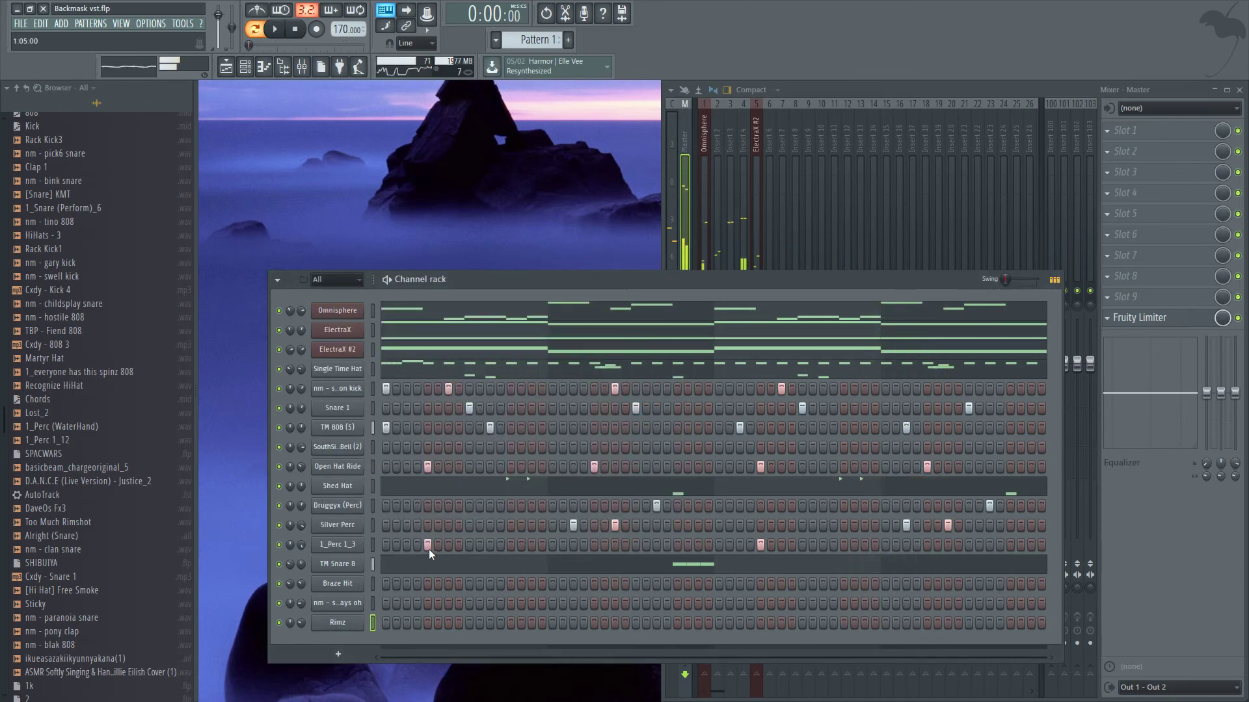
pyautogui.click(338, 525)
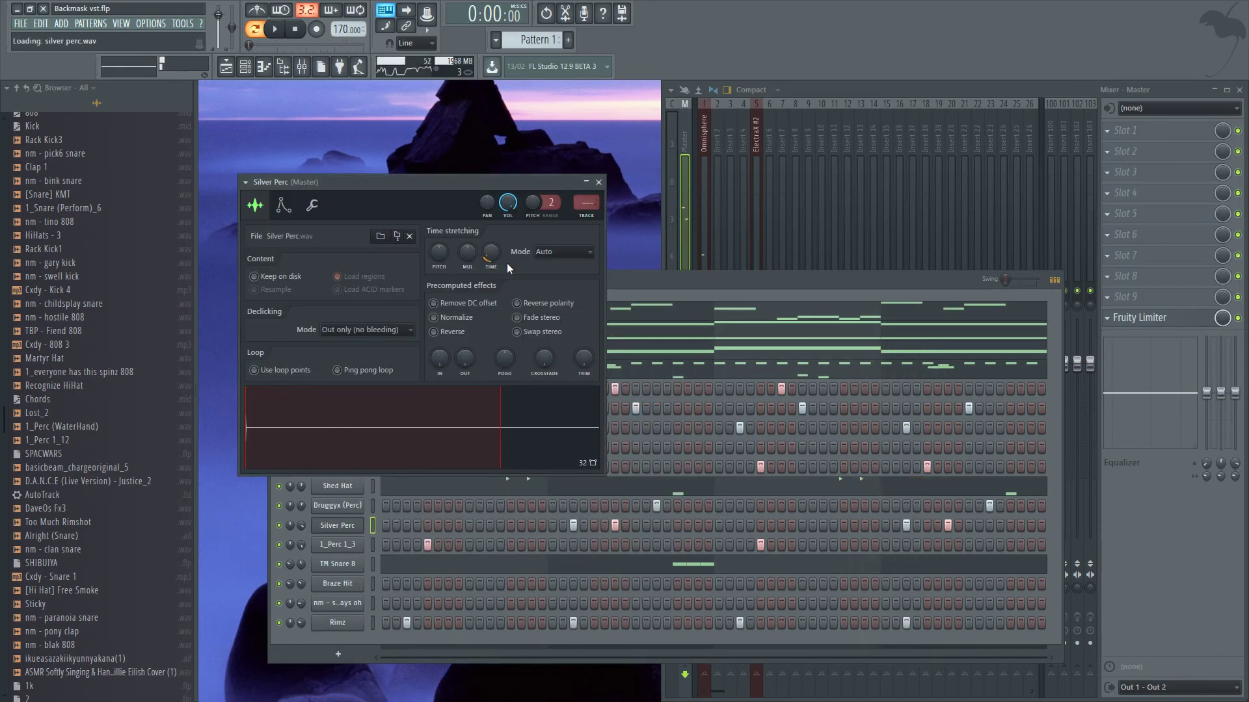
pyautogui.click(599, 182)
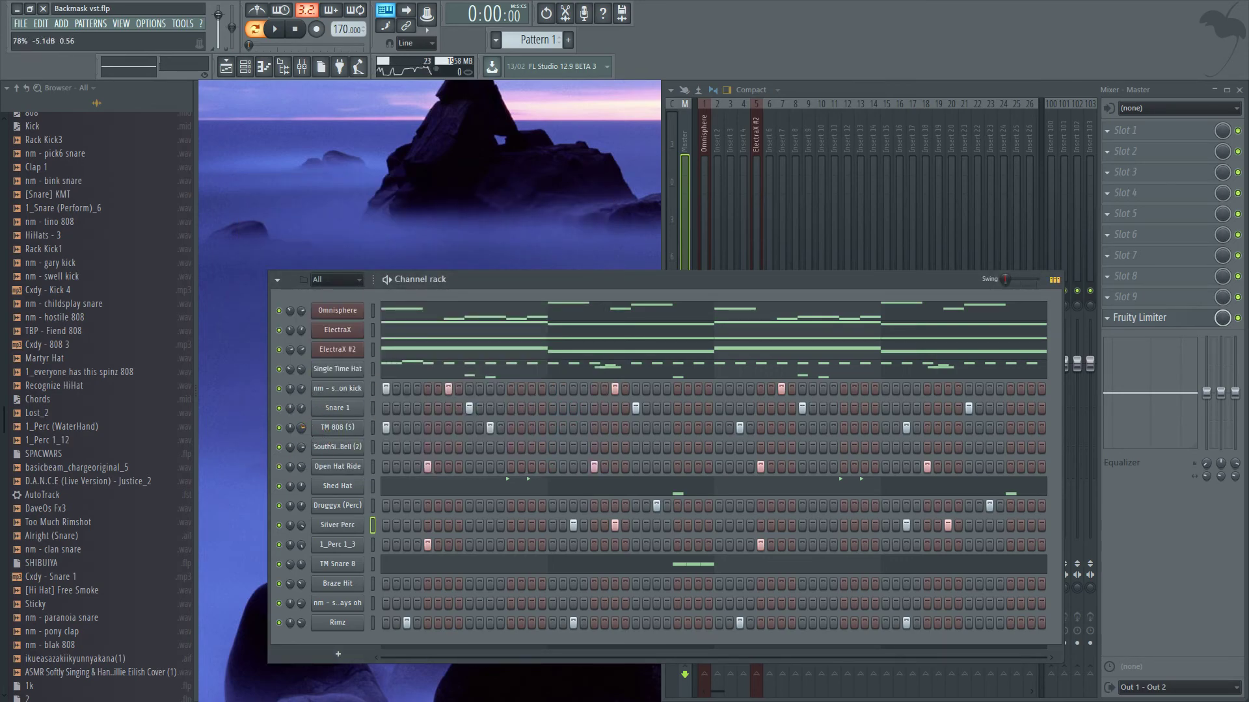
# Play the pattern, check the TM 808 (5) sampler settings and lower the mixer insert 4 fader.
pyautogui.press('space')
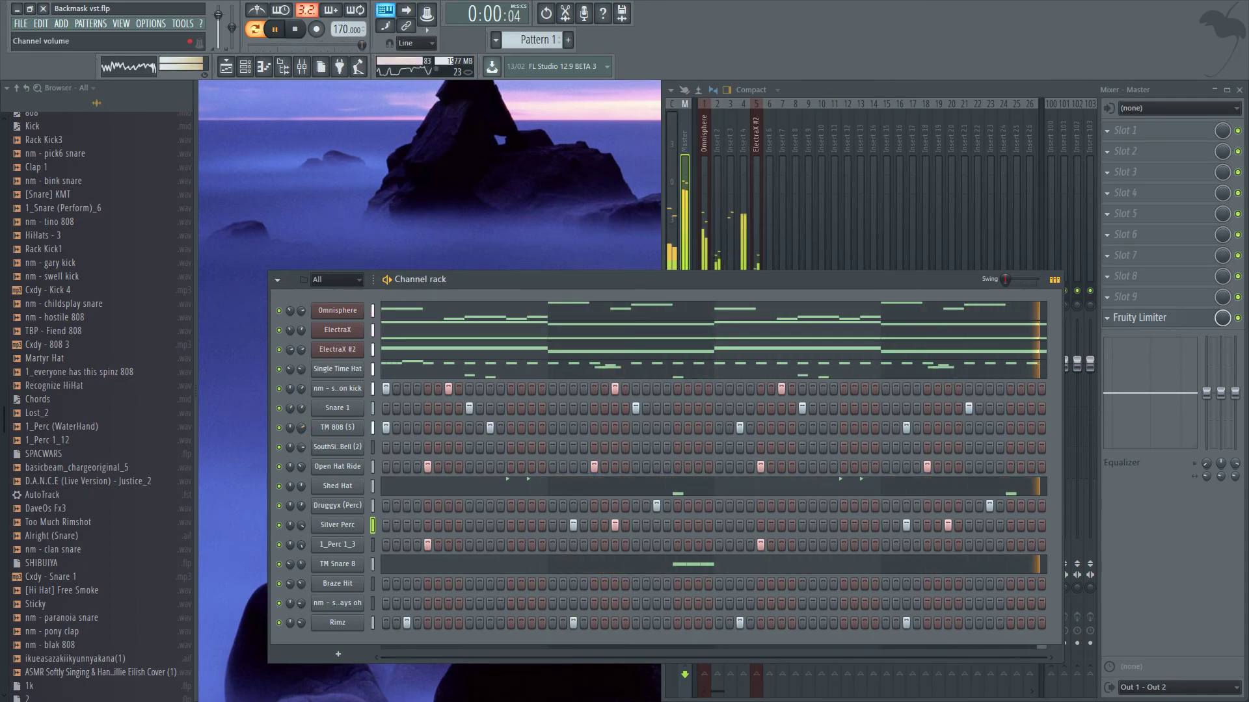
pyautogui.click(337, 427)
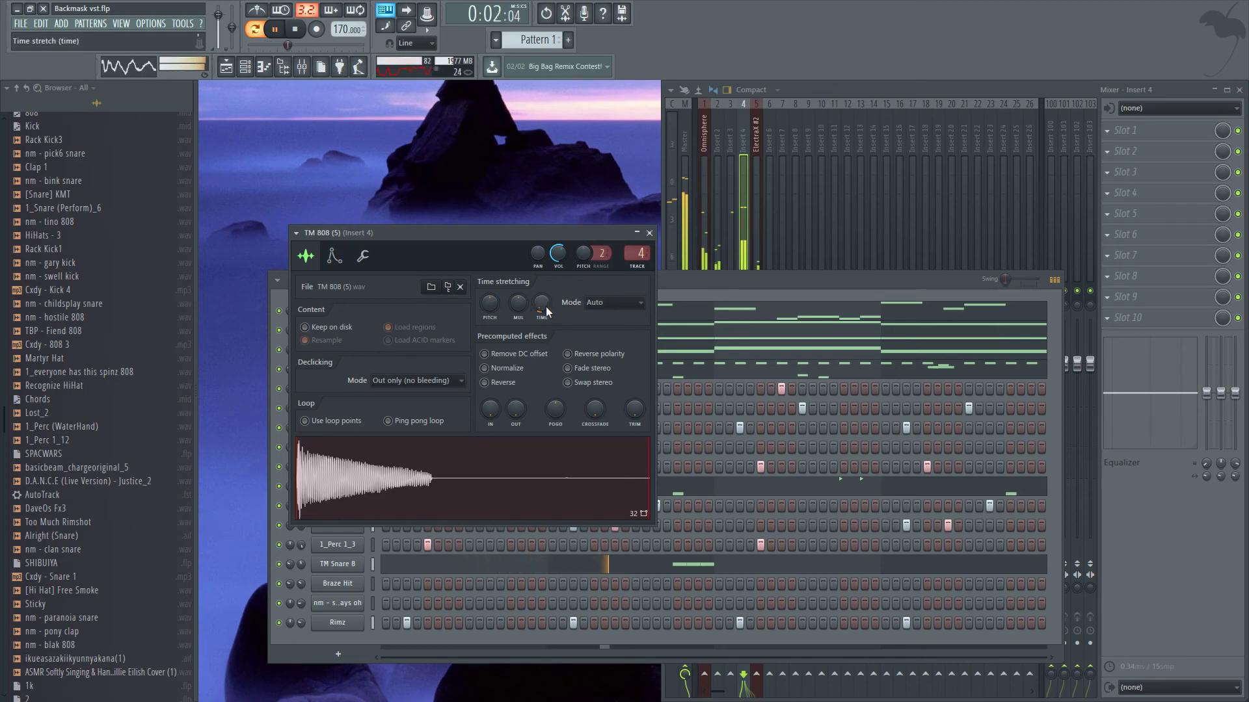
pyautogui.press('space')
pyautogui.click(650, 233)
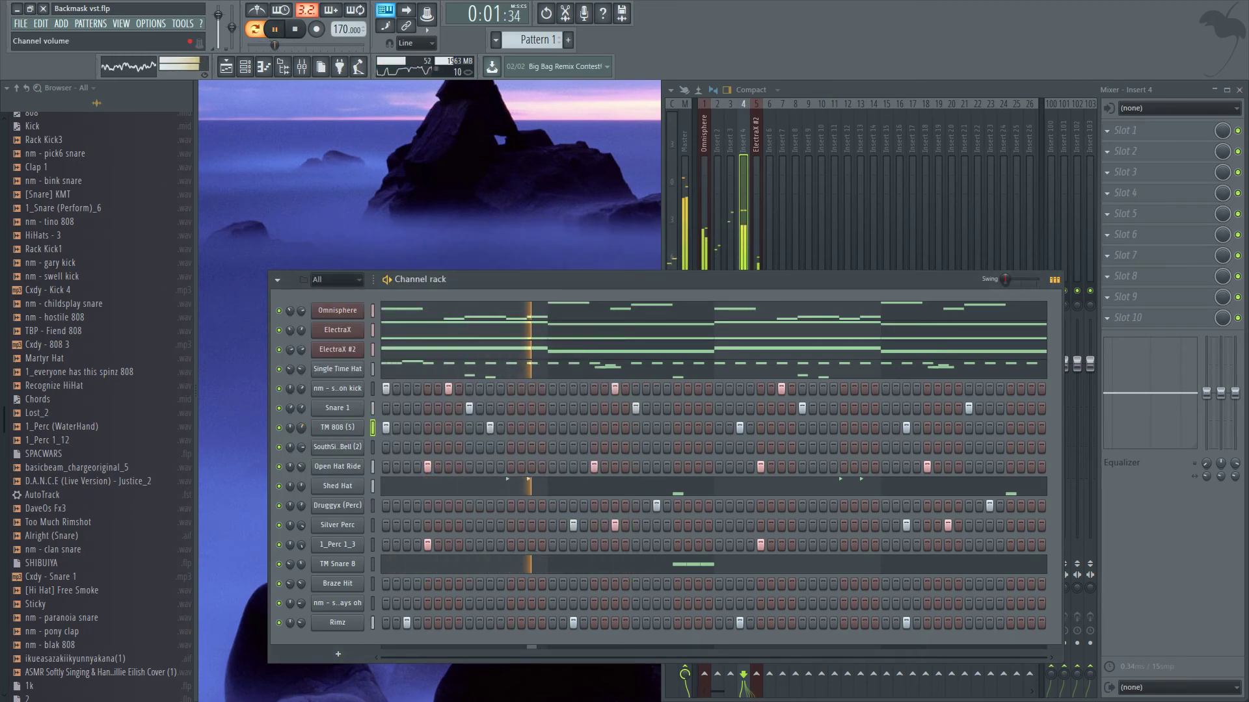
pyautogui.click(752, 234)
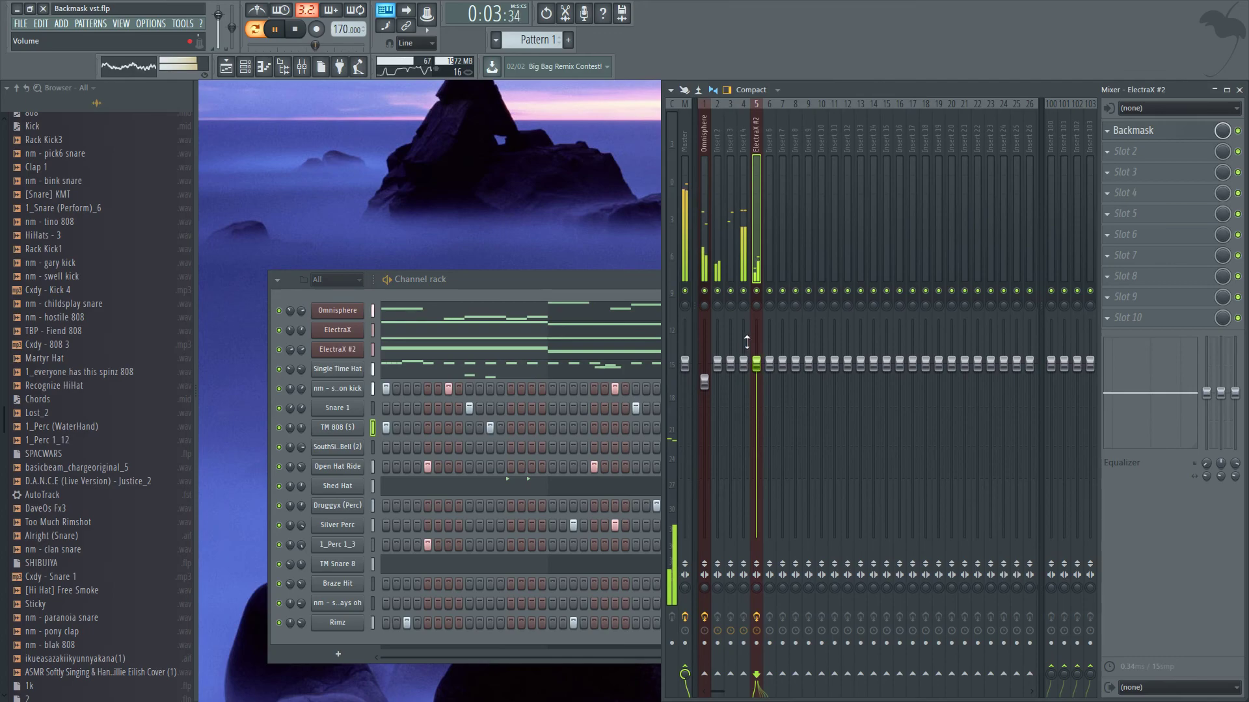
pyautogui.moveTo(743, 363); pyautogui.dragTo(743, 387)
# Lower all TM 808 (5) notes to A4 in the piano roll and play the pattern.
pyautogui.rightClick(355, 429)
pyautogui.click(385, 413)
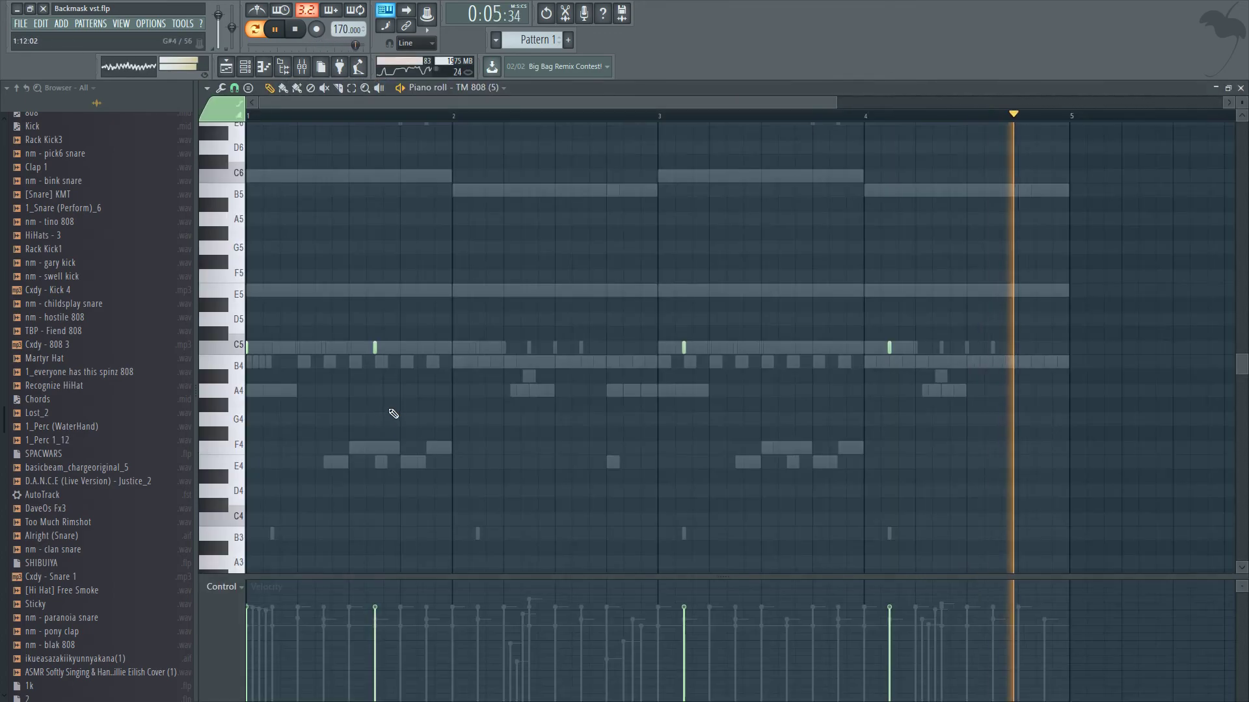
pyautogui.press('space')
pyautogui.hotkey('ctrl', 'a')
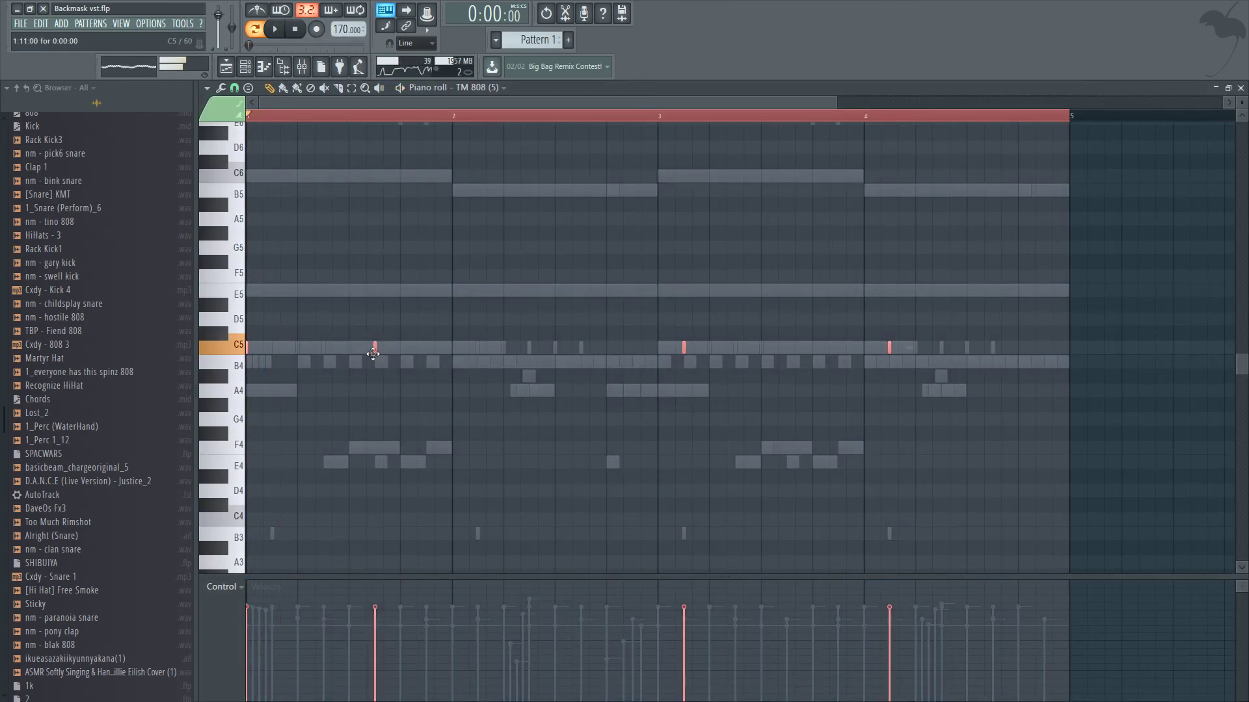
pyautogui.hotkey('ctrl', 'd')
pyautogui.press('space')
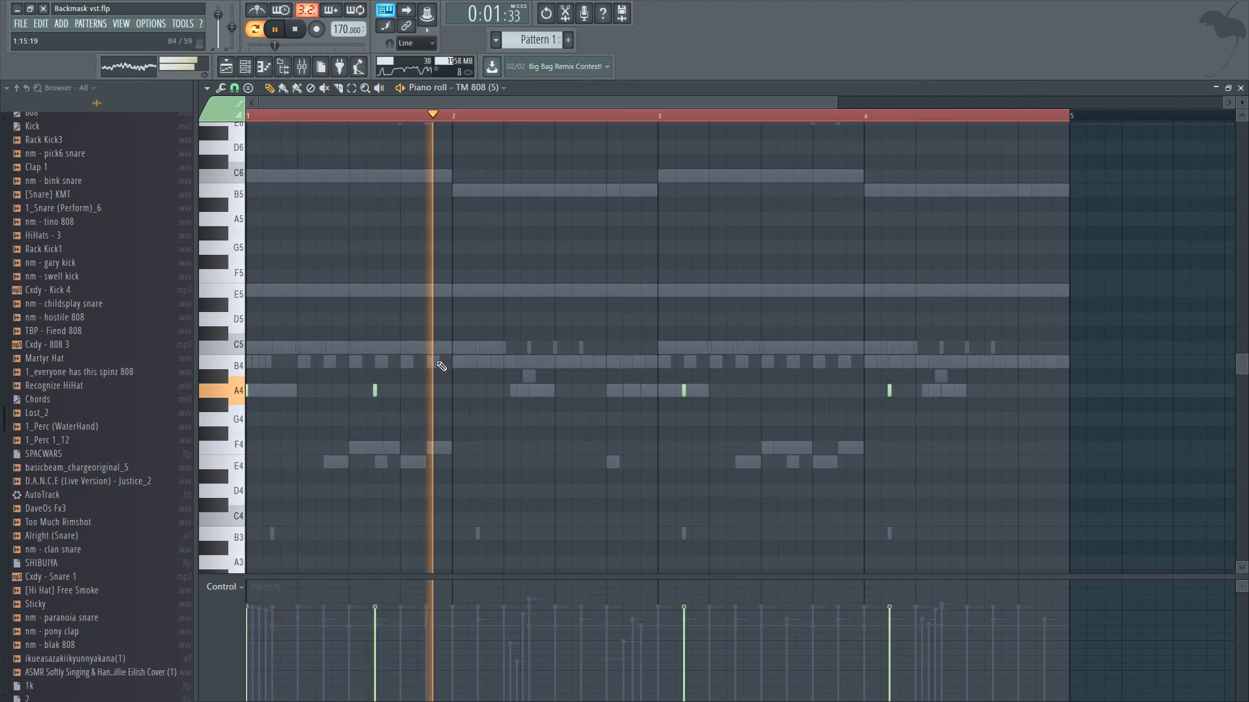
pyautogui.press('space')
pyautogui.click(1240, 89)
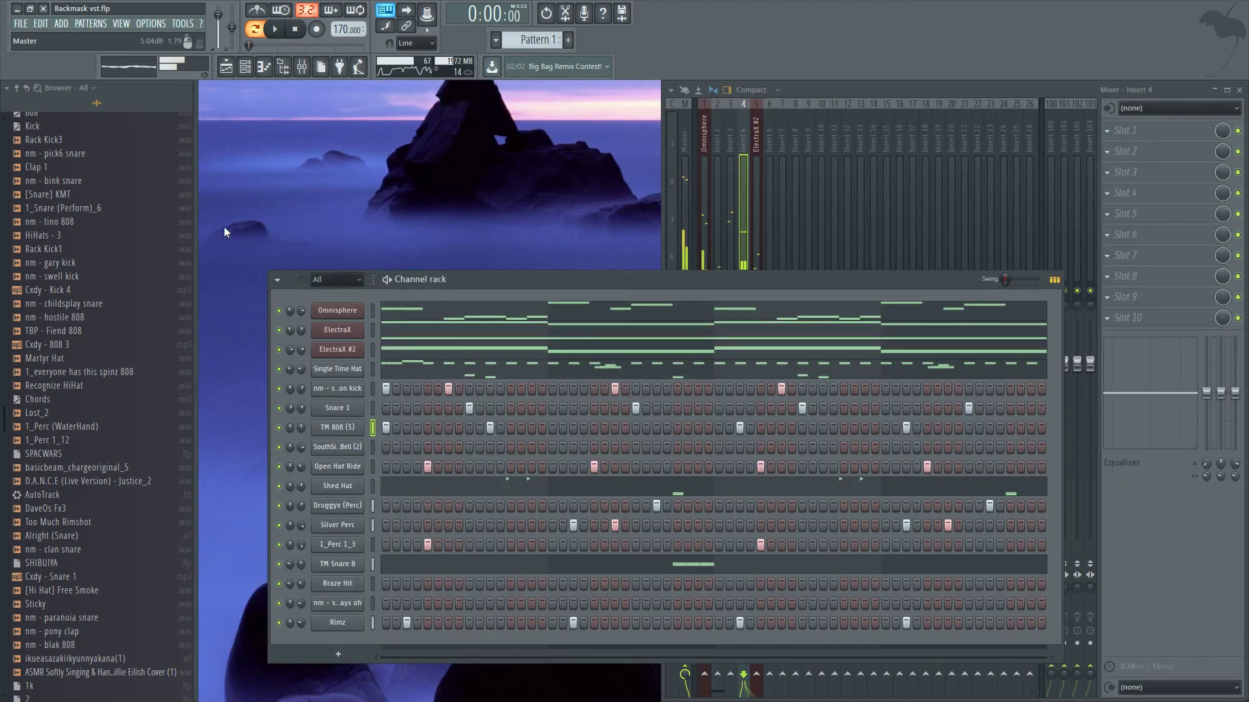
# Hide the browser and play the pattern.
pyautogui.click(271, 68)
pyautogui.click(282, 68)
pyautogui.click(268, 68)
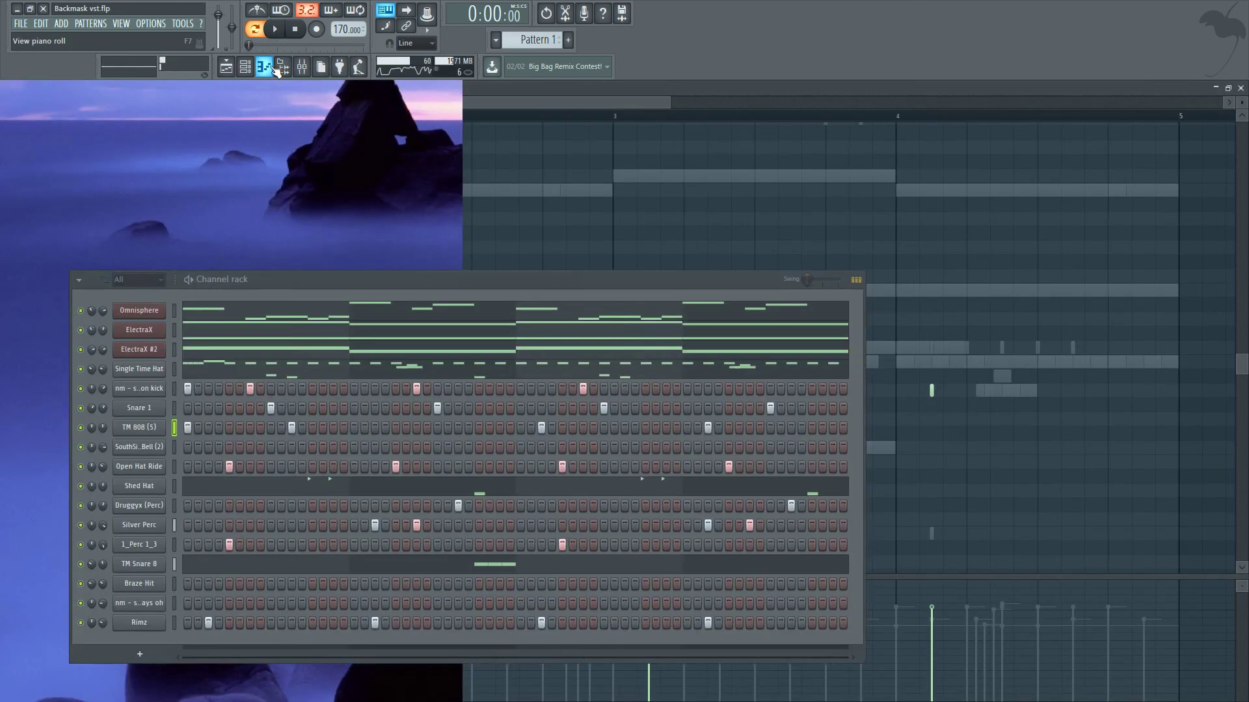
pyautogui.press('space')
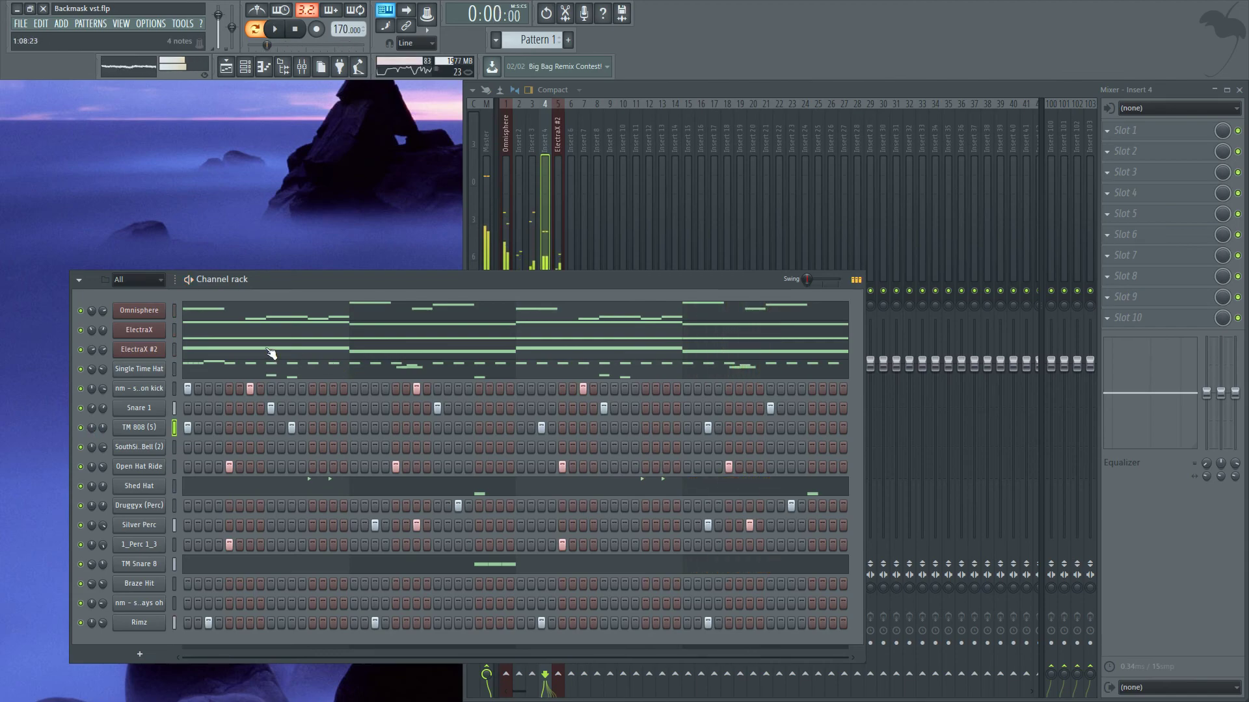
pyautogui.press('space')
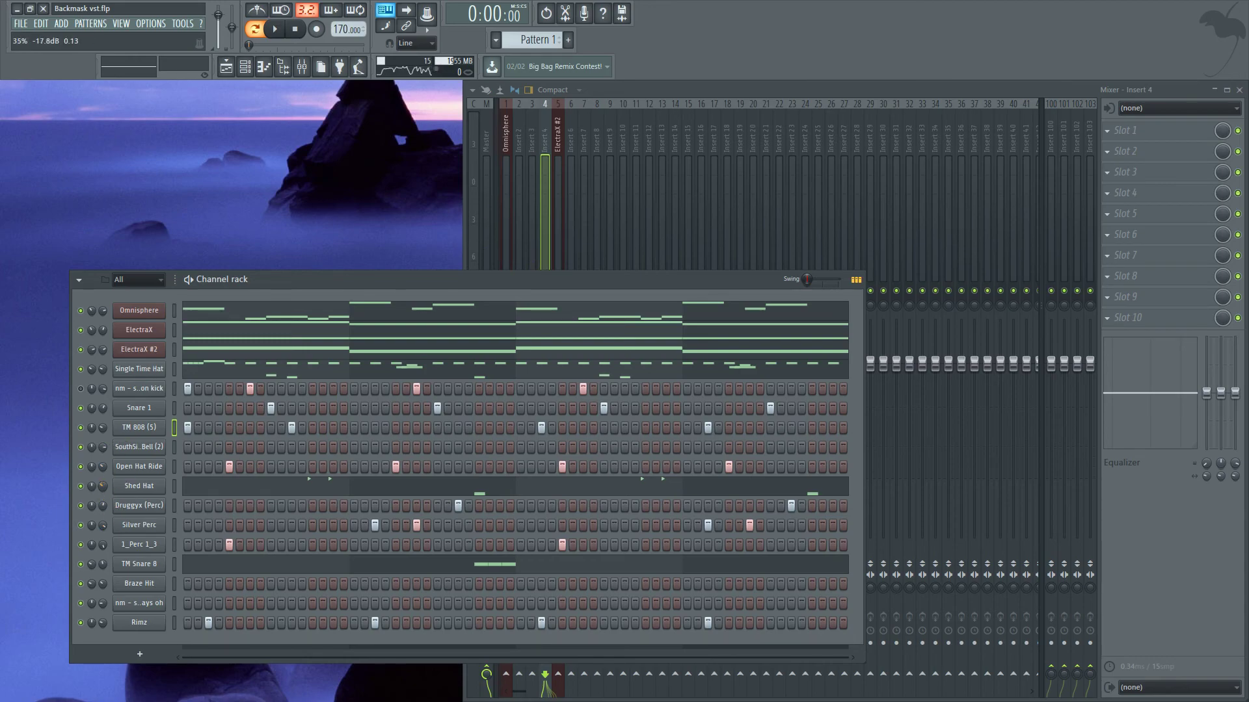
# Play the pattern with the session kick muted and adjust the Open Hat Ride channel's level.
pyautogui.press('space')
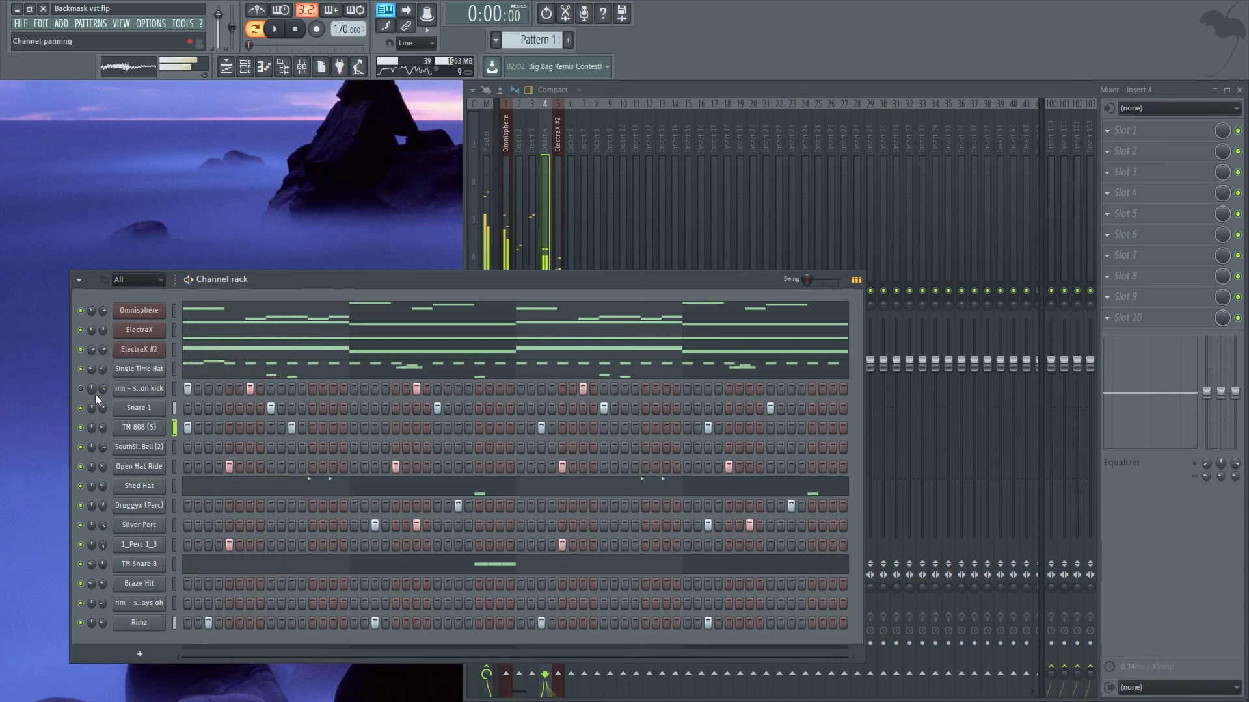
pyautogui.moveTo(91, 466); pyautogui.dragTo(92, 484)
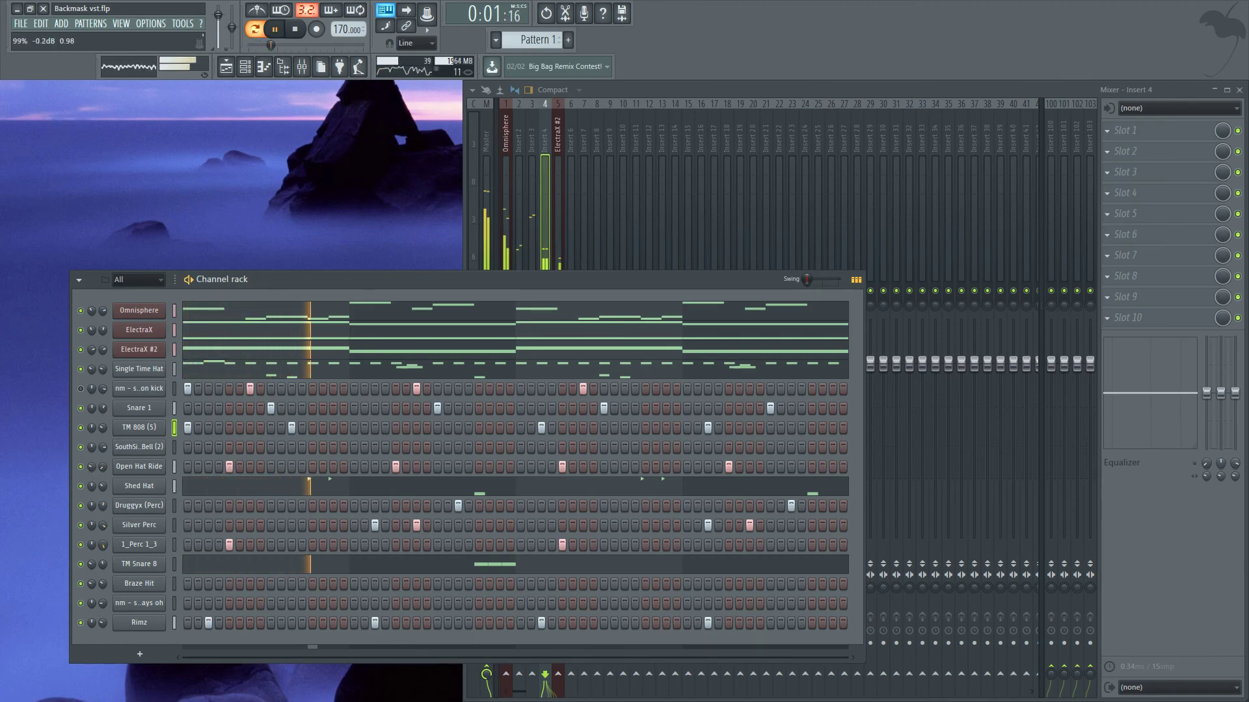
pyautogui.press('space')
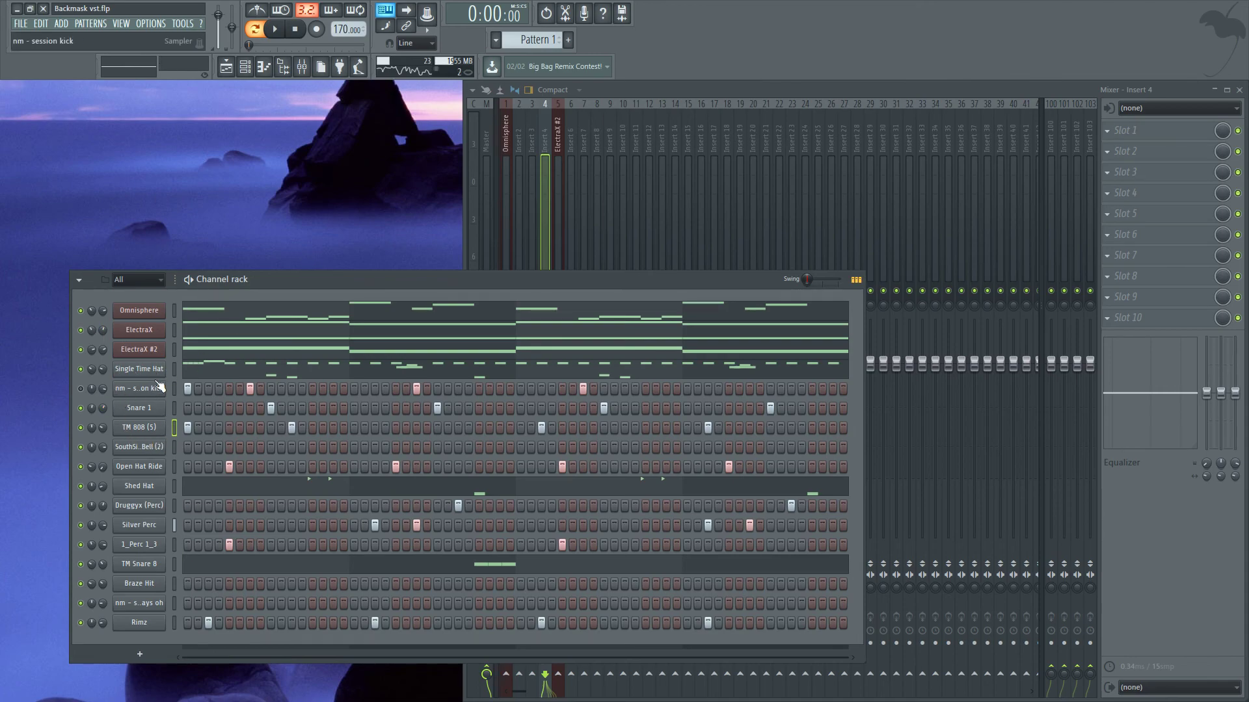
# Lower all session kick notes to A4 in the piano roll and play the pattern with the kick unmuted.
pyautogui.press('F7')
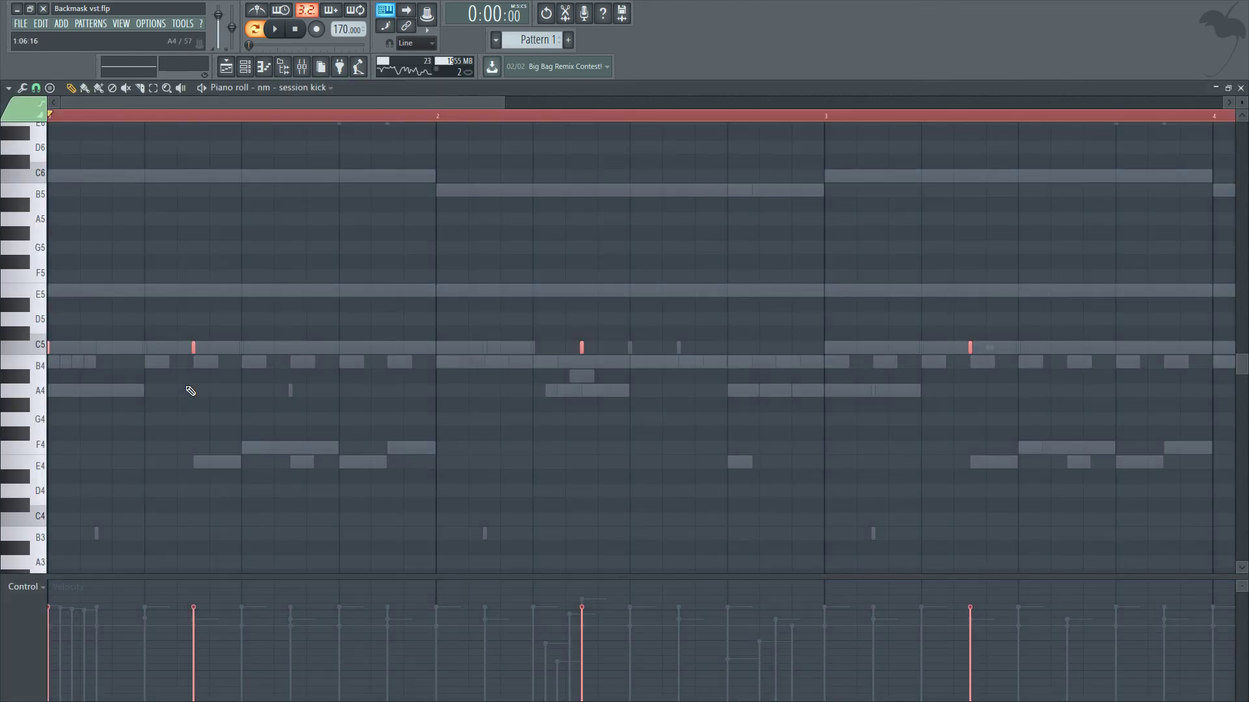
pyautogui.press('space')
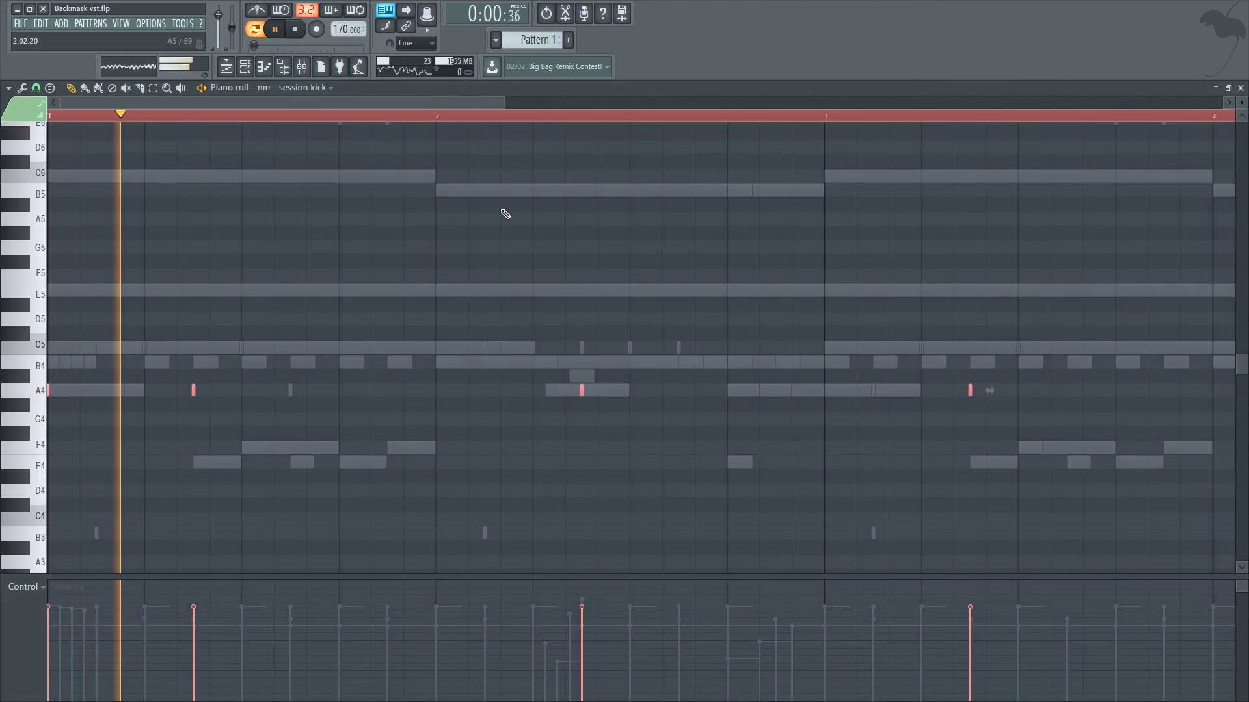
pyautogui.press('F7')
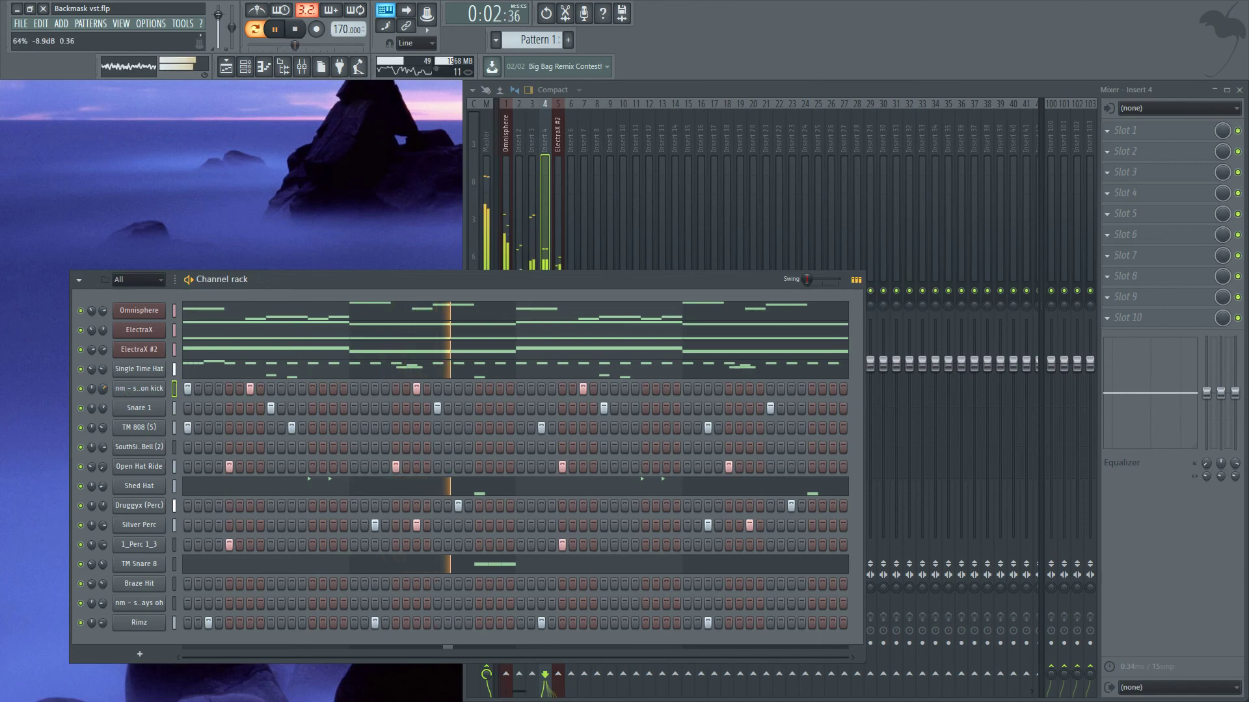
# Add session kick hits on step 3 of bar 1 and steps 1 and 3 of bar 3, and play the pattern.
pyautogui.click(213, 388)
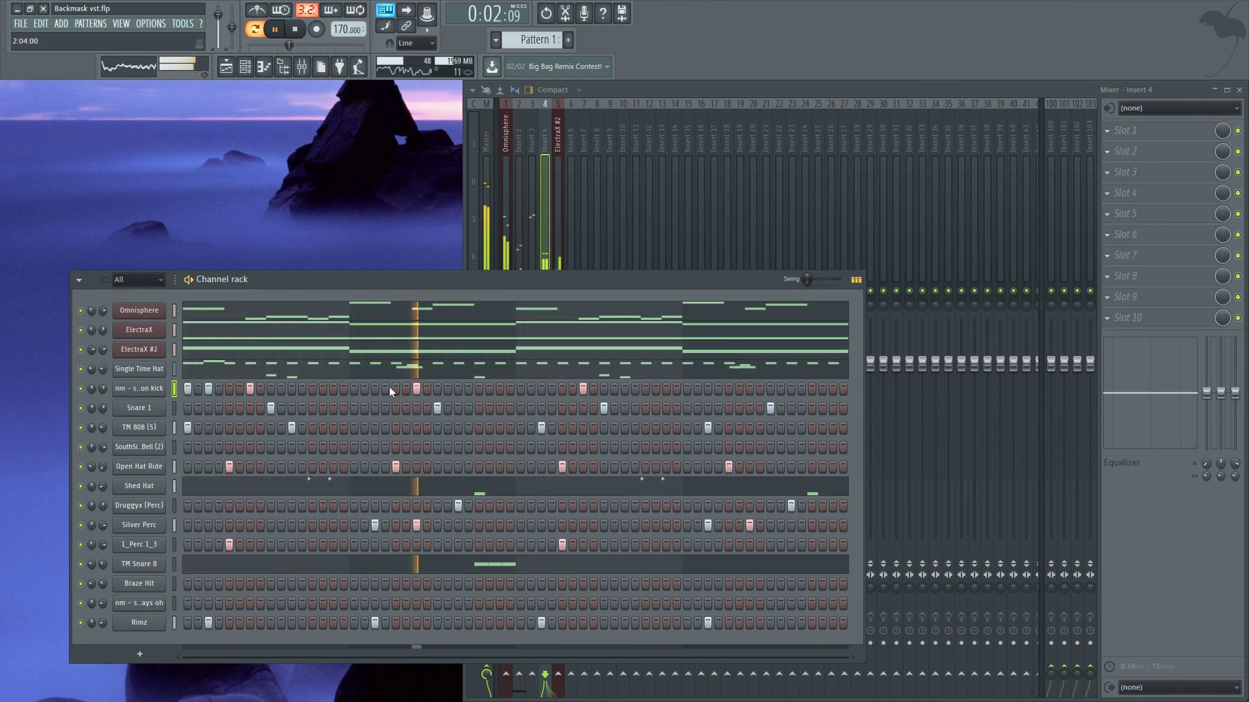
pyautogui.press('space')
pyautogui.press('space')
pyautogui.click(520, 388)
pyautogui.click(541, 388)
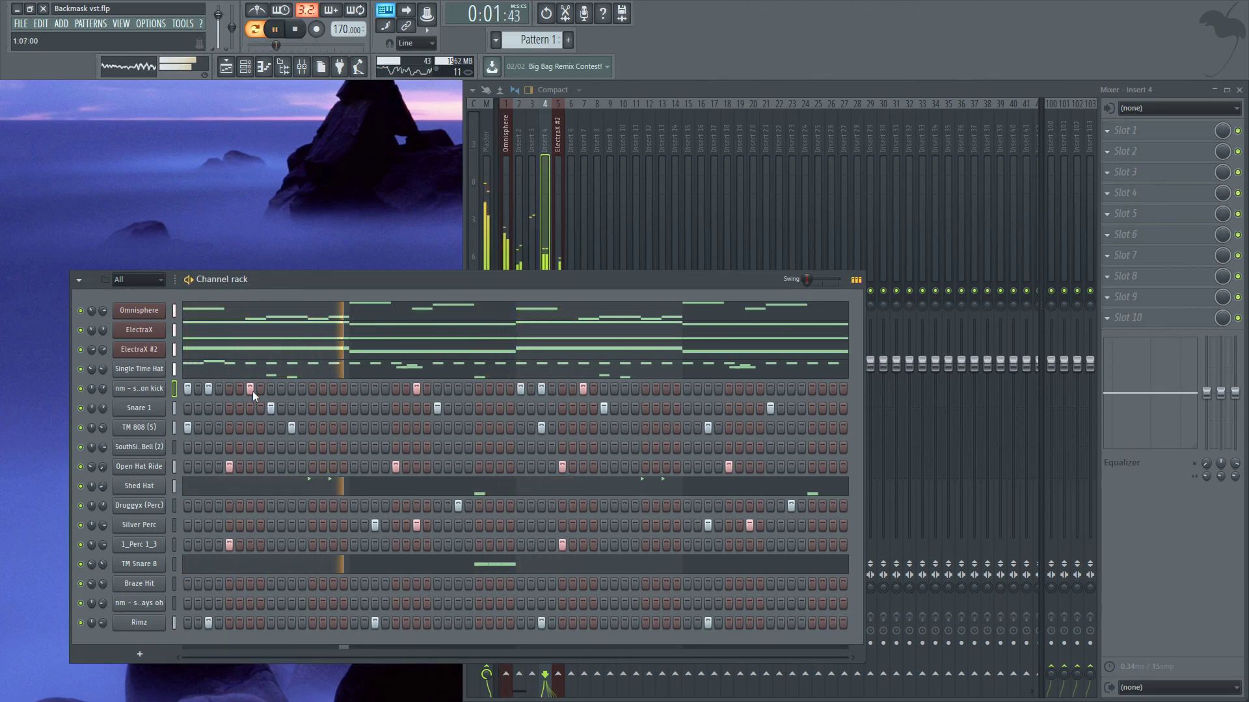
pyautogui.click(300, 32)
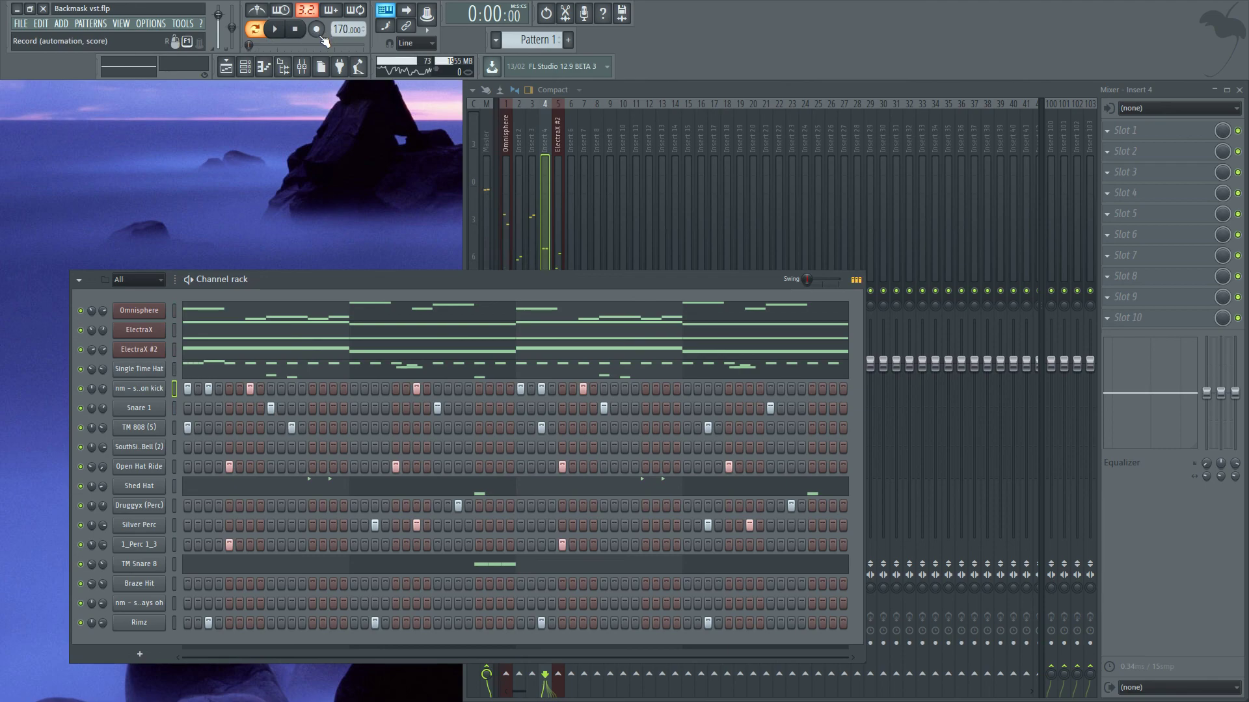
# Close the mixer and the channel rack to clear the workspace.
pyautogui.click(1239, 89)
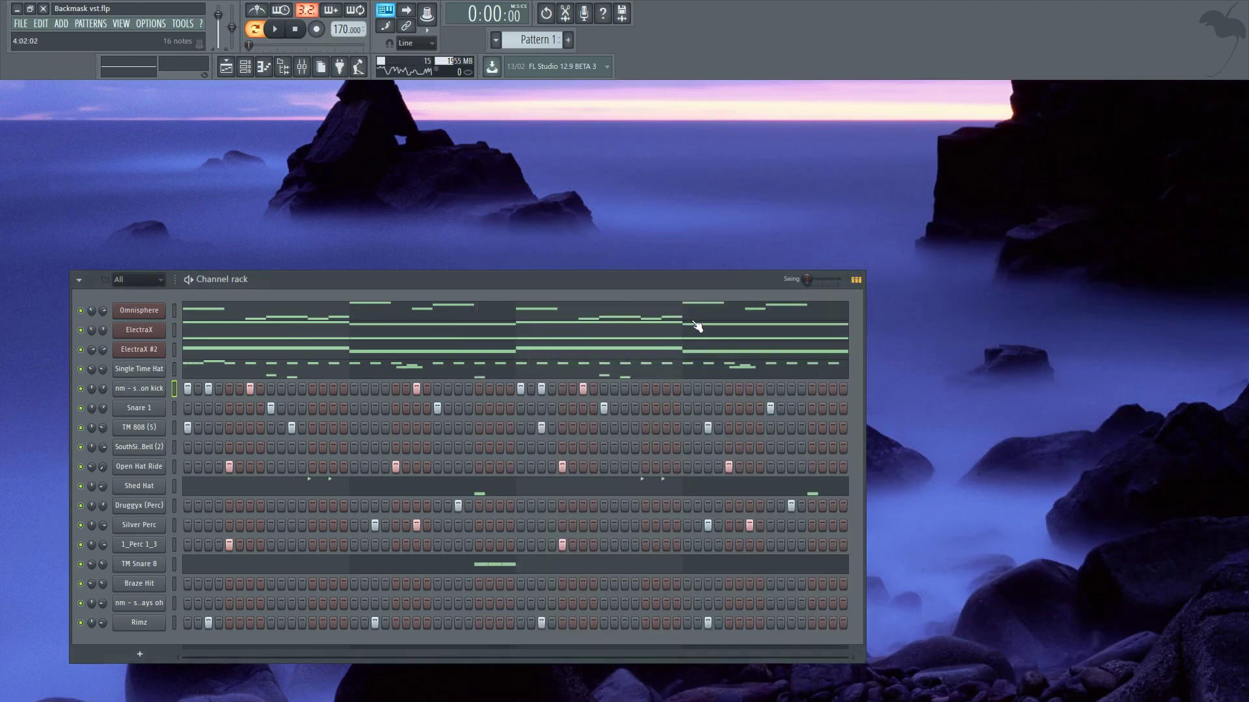
pyautogui.moveTo(631, 290); pyautogui.dragTo(554, 100)
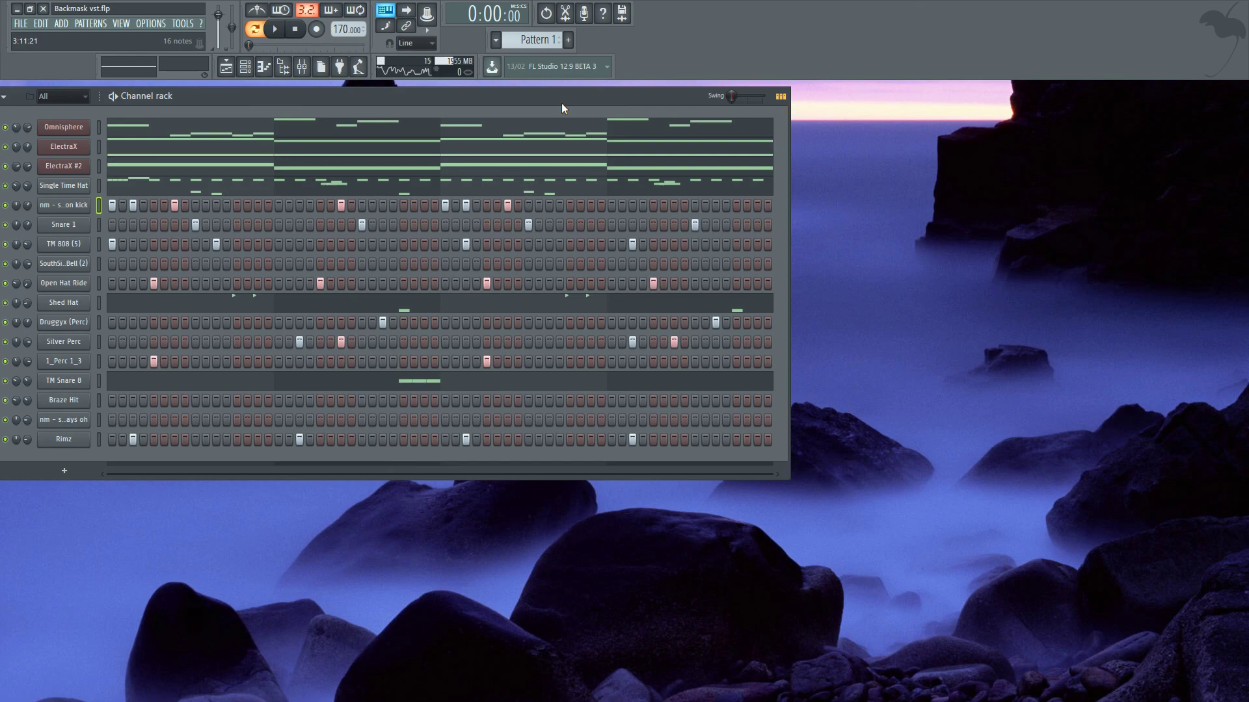
pyautogui.click(245, 66)
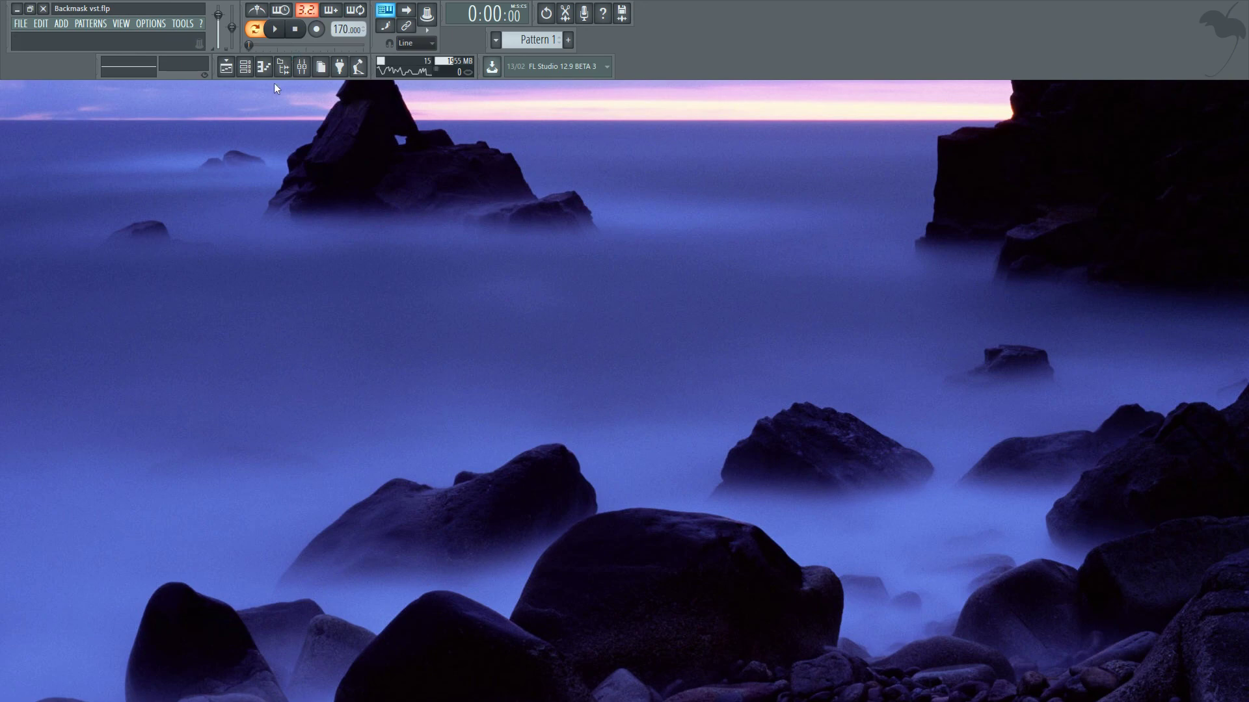